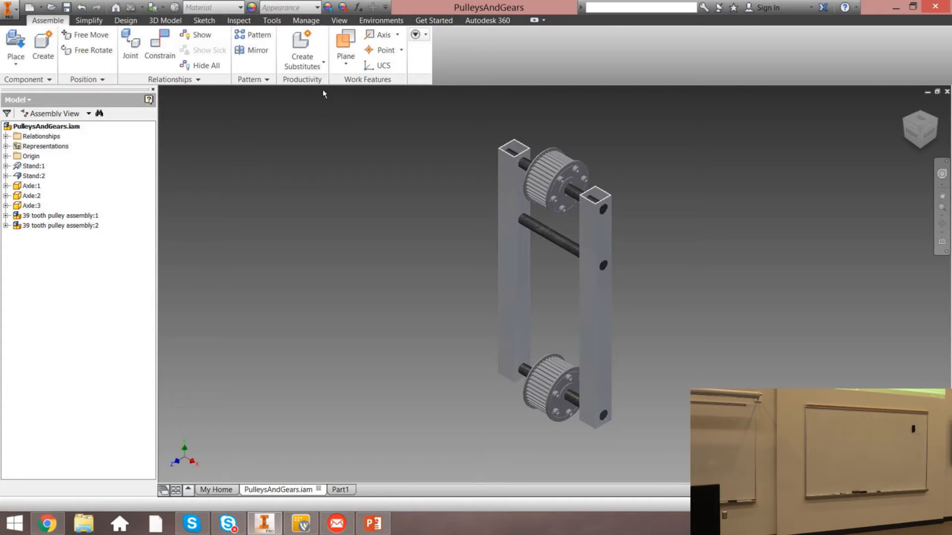
Create a work plane through three points on the left stand and undo it
click(342, 45)
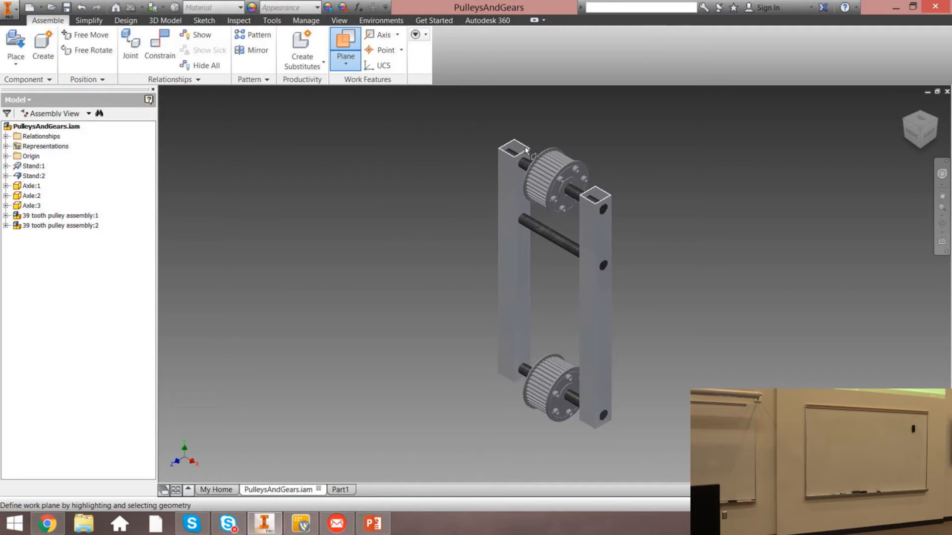
scroll(526, 144, down, 5)
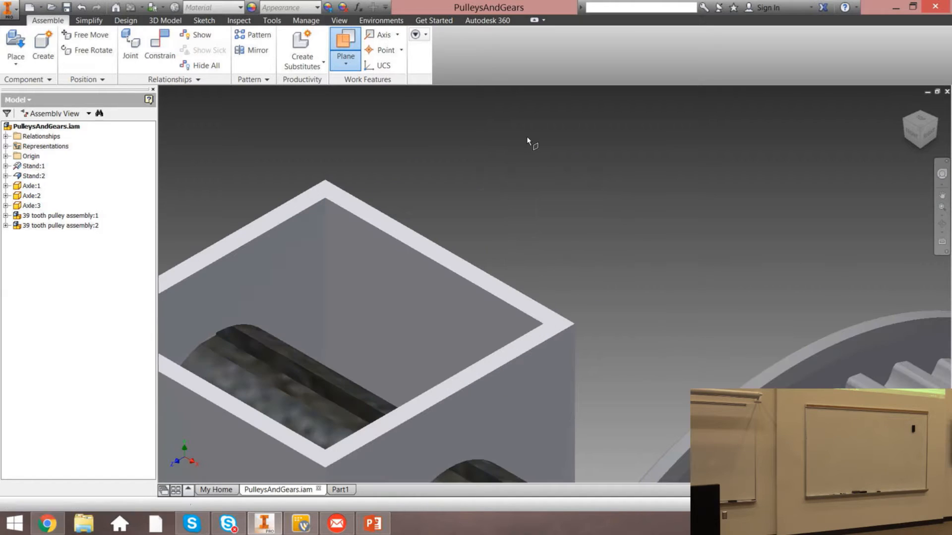
click(325, 180)
click(573, 325)
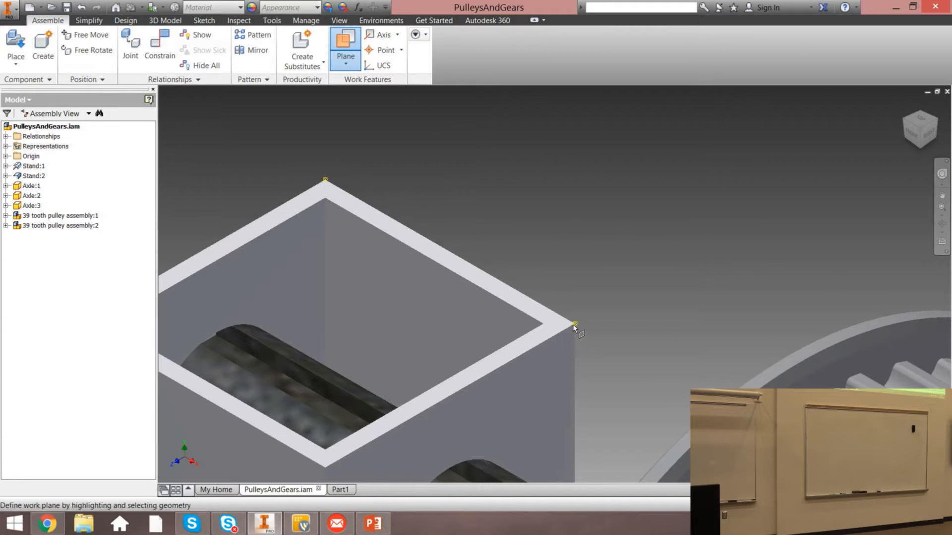
scroll(575, 326, up, 5)
scroll(486, 377, up, 6)
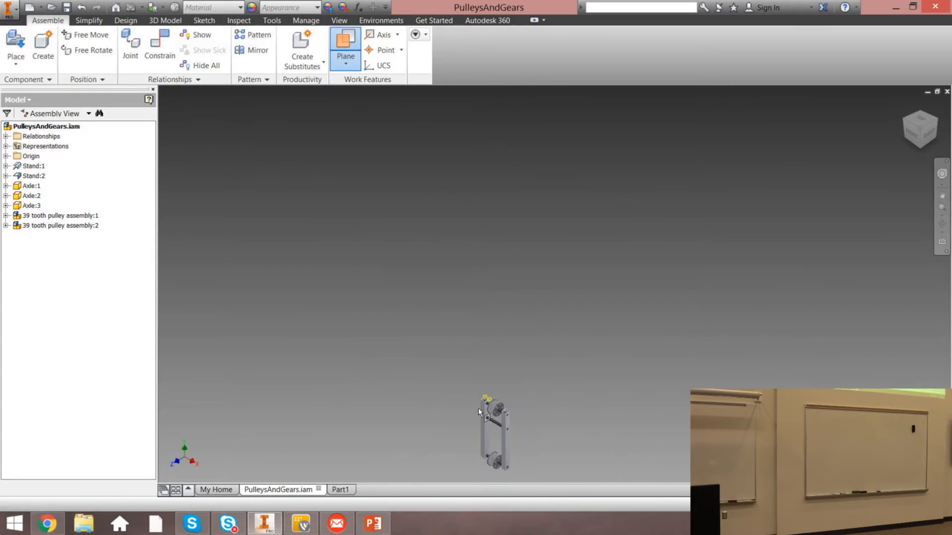
scroll(503, 426, down, 5)
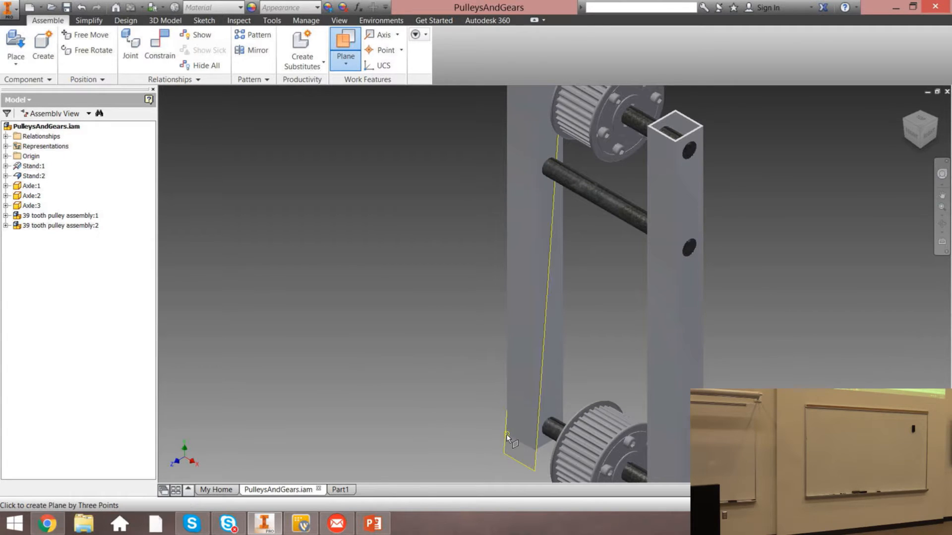
click(506, 433)
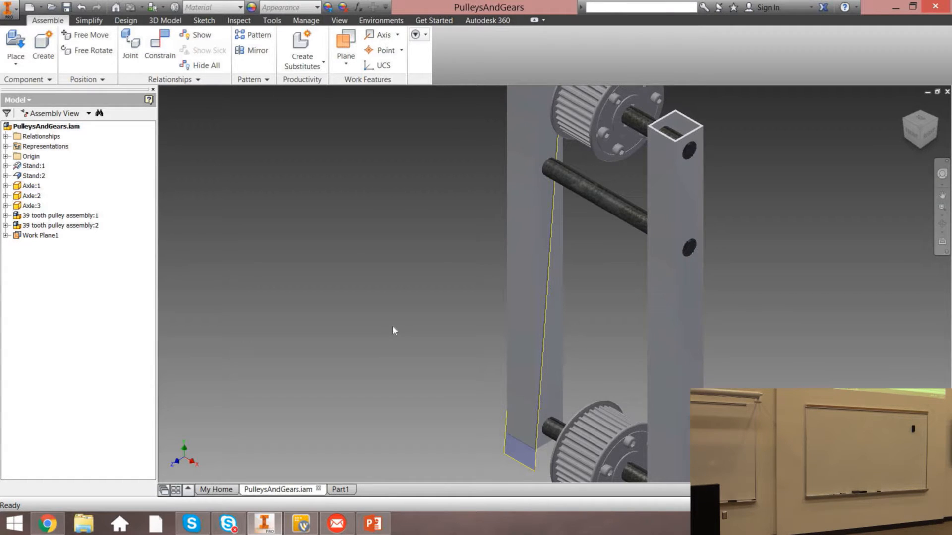
key(ctrl+z)
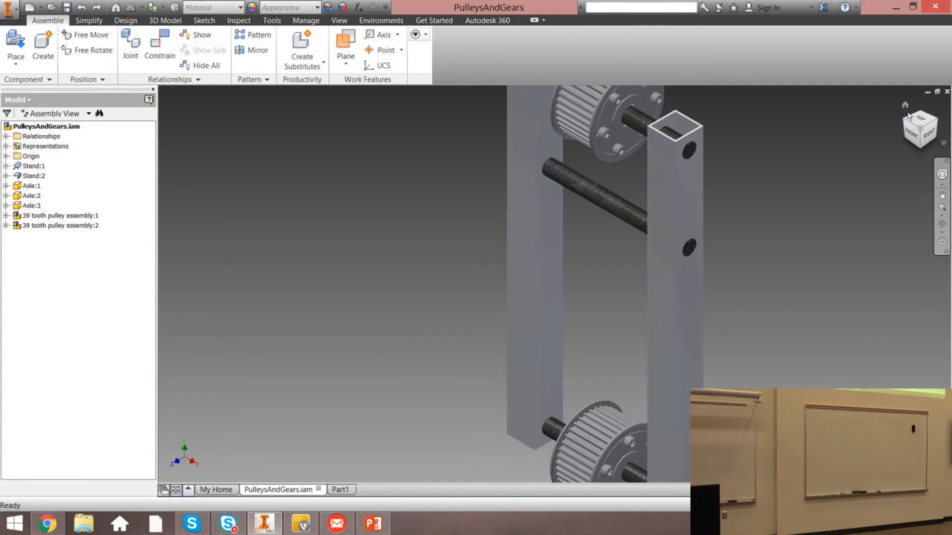
Try to create a work plane offset from the top face of the right stand
click(904, 105)
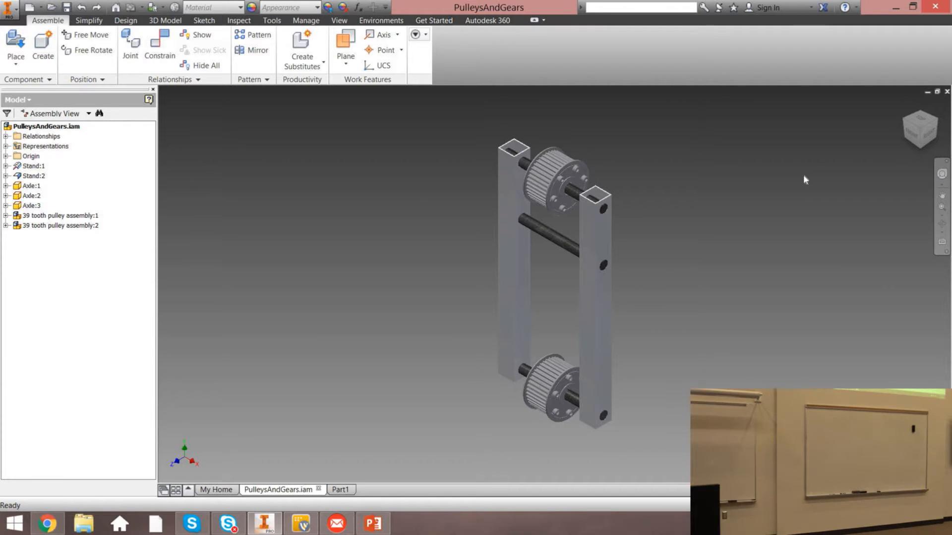
click(346, 46)
scroll(486, 119, up, 3)
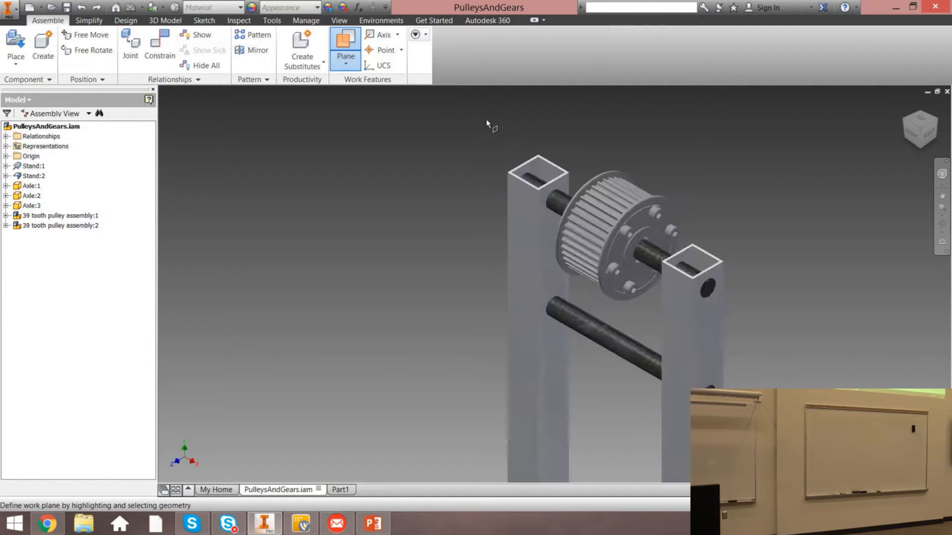
scroll(486, 119, up, 4)
click(665, 255)
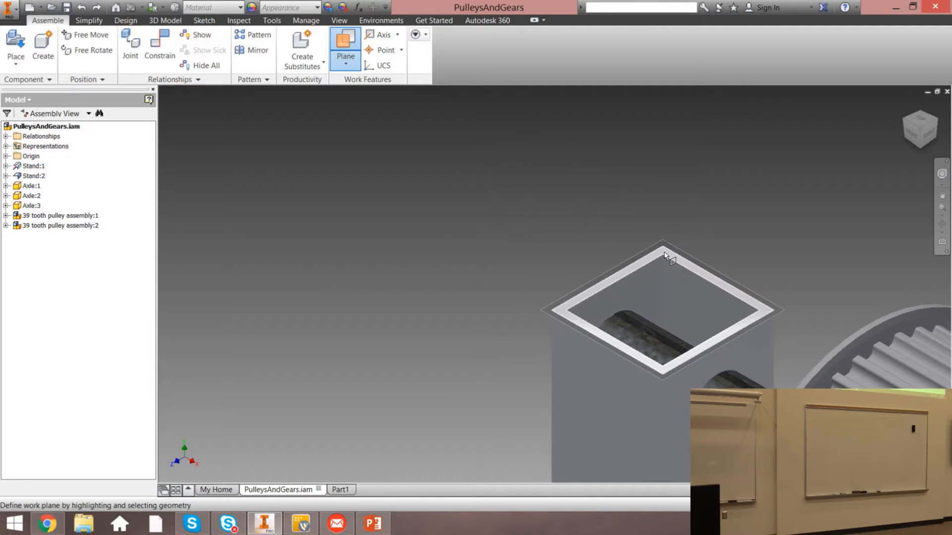
click(665, 256)
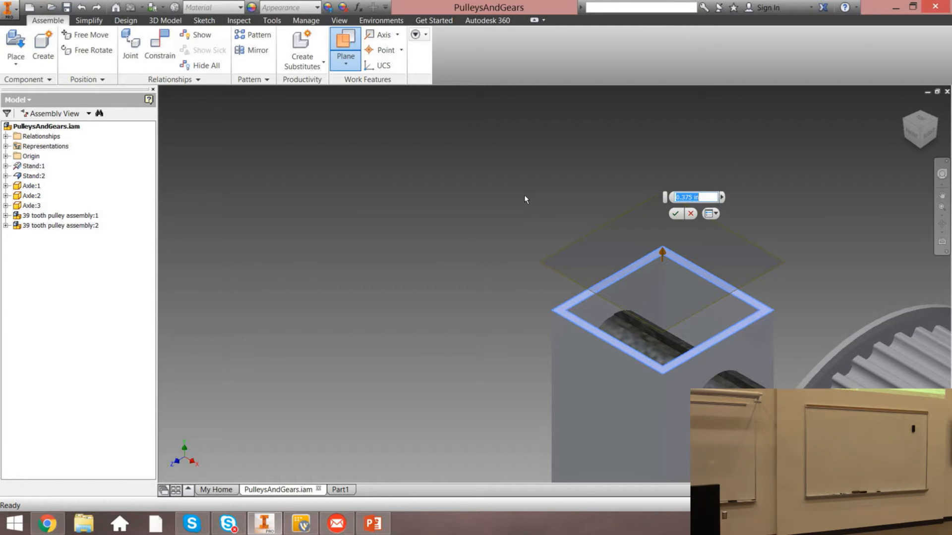
click(692, 216)
scroll(739, 228, up, 3)
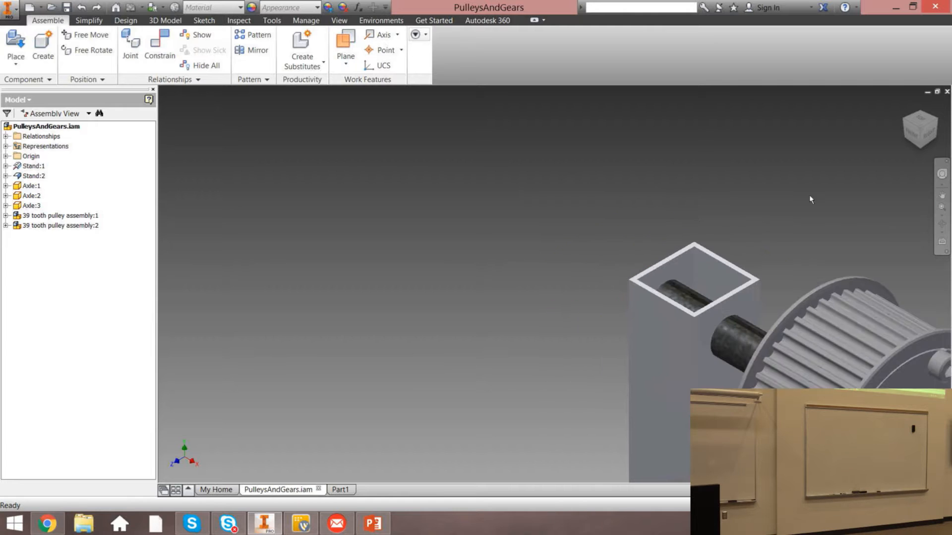
click(905, 105)
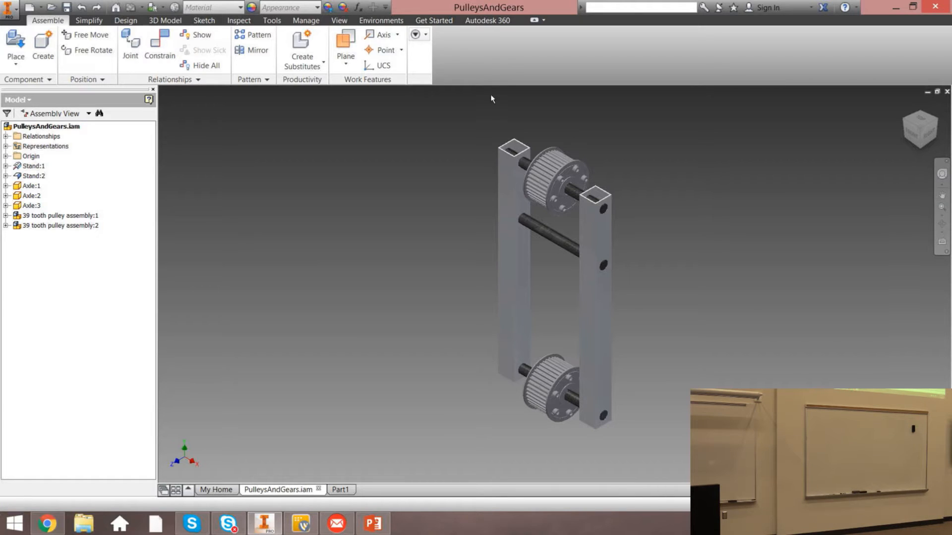
click(345, 47)
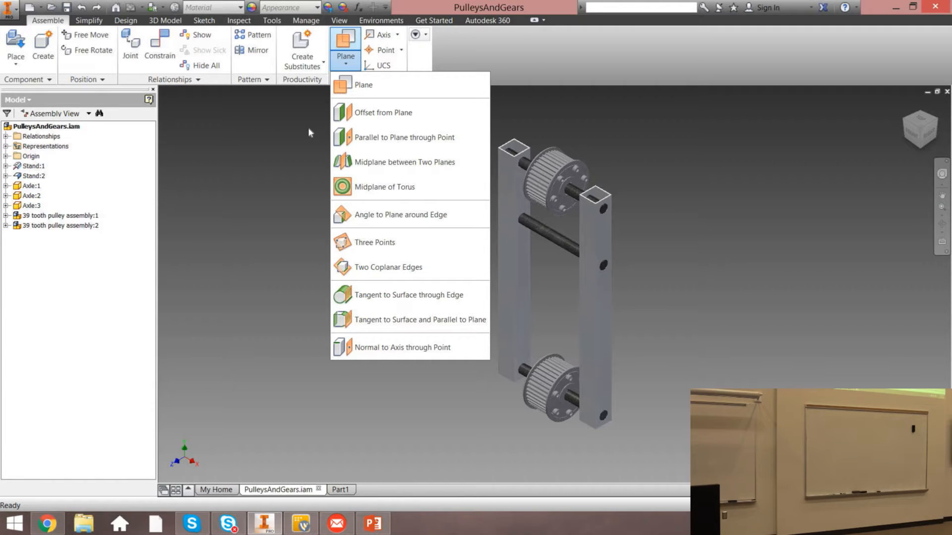
click(332, 101)
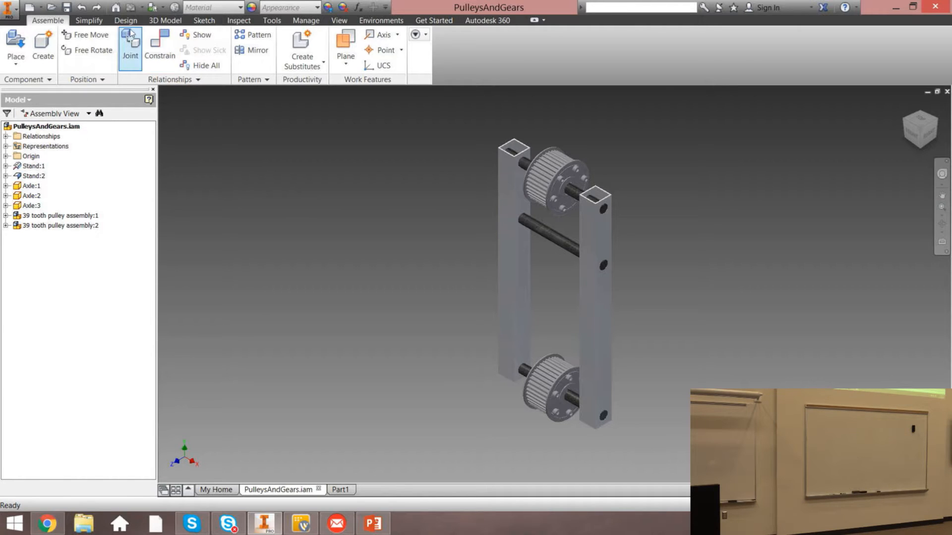
click(160, 22)
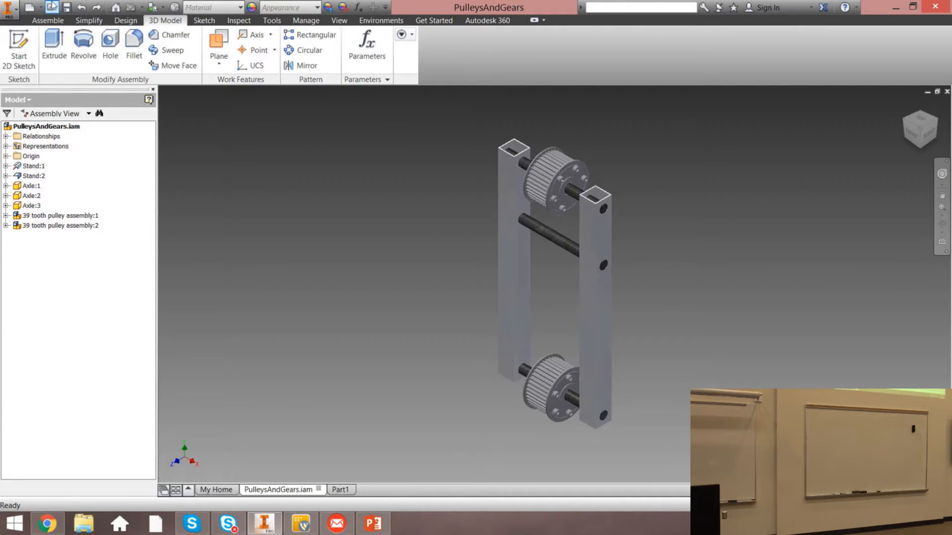
Create a new assembly from the Standard.iam template
click(30, 8)
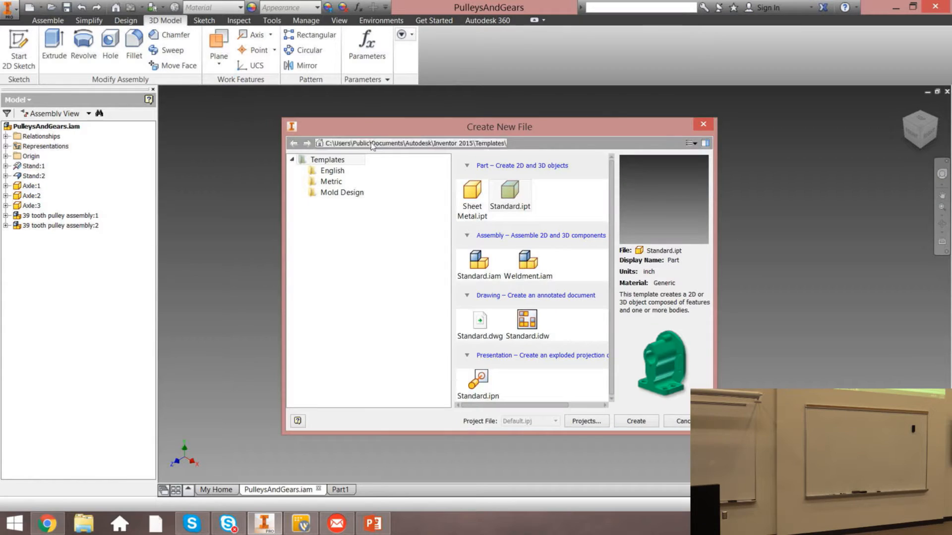
double_click(480, 260)
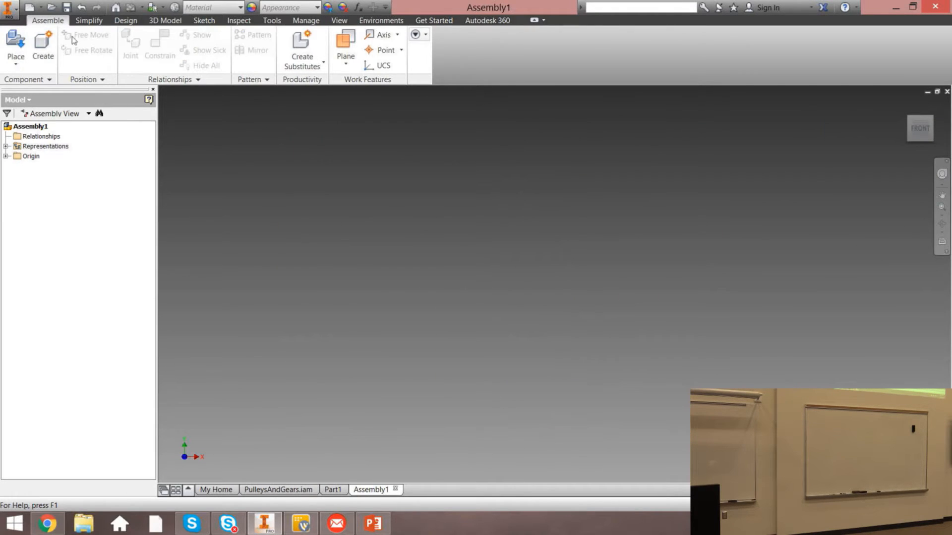
Open the Spur Gear component generator, saving the assembly as Assembly1, and review its Calculation tab
click(126, 20)
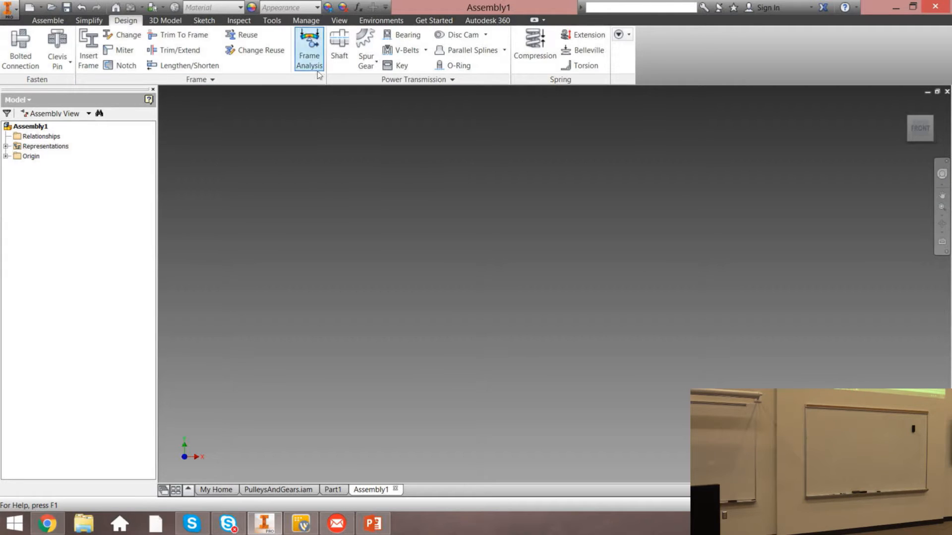
click(378, 63)
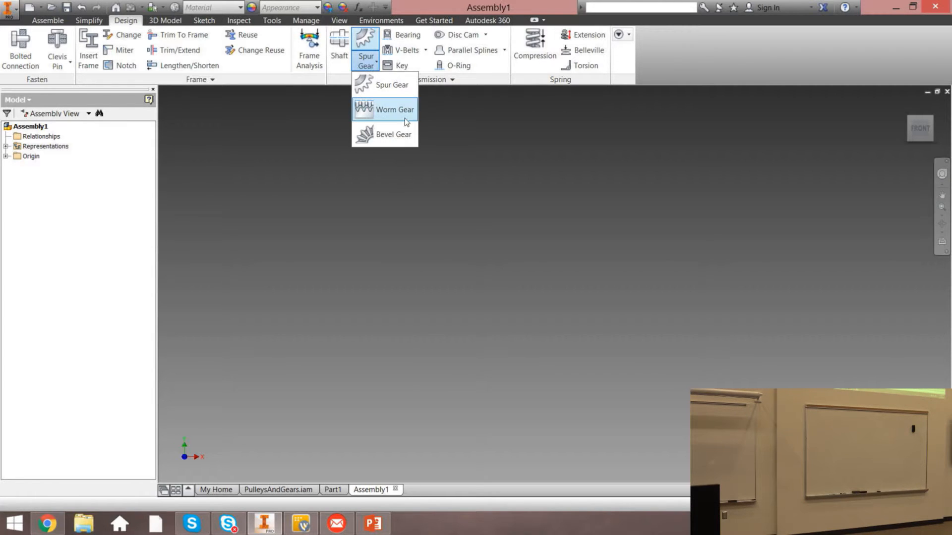
click(396, 87)
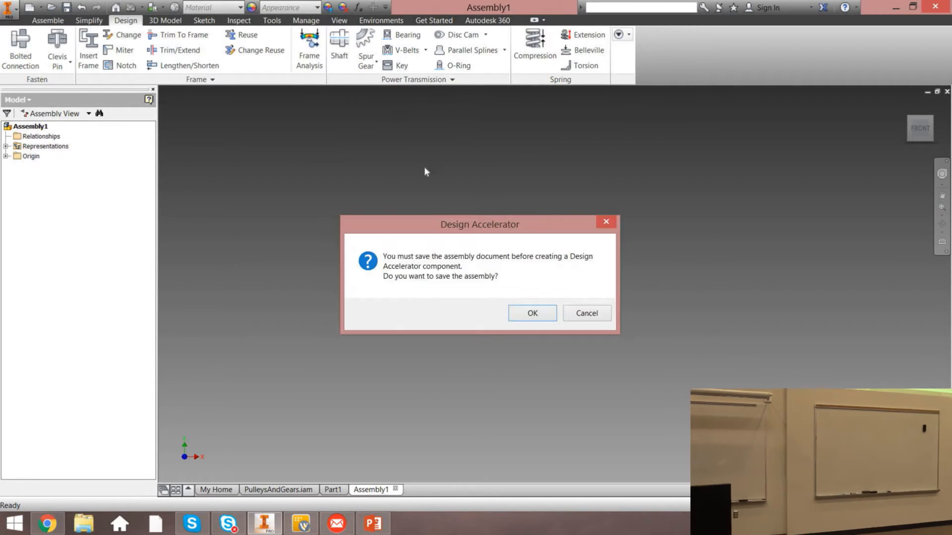
click(539, 307)
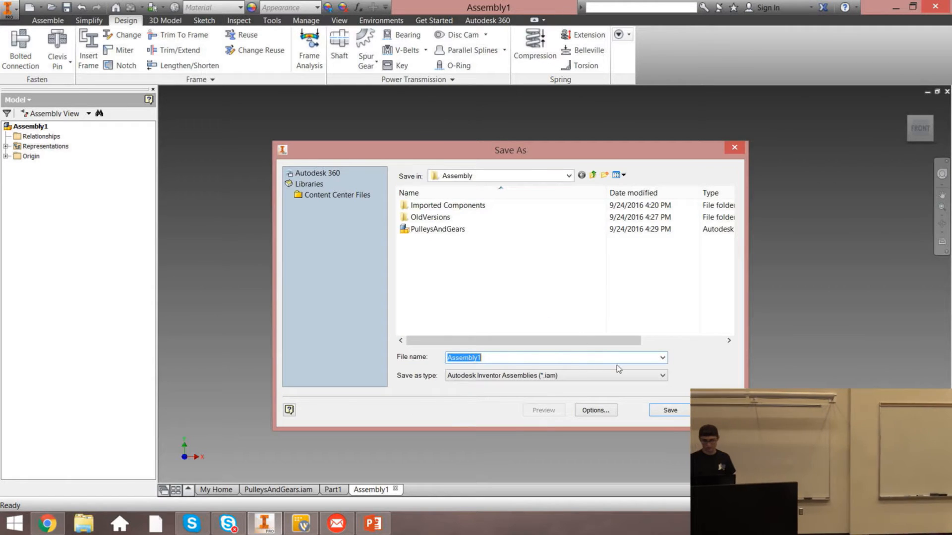
click(673, 411)
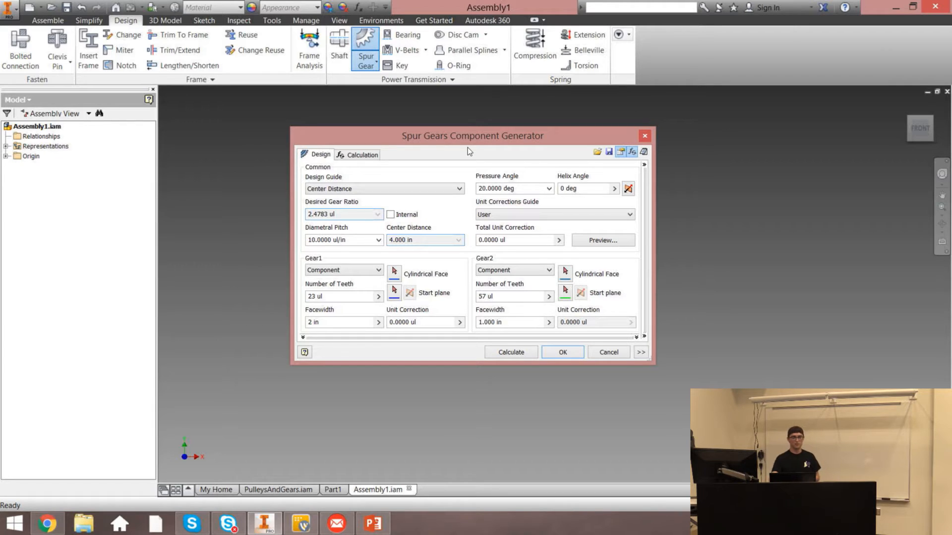
click(355, 154)
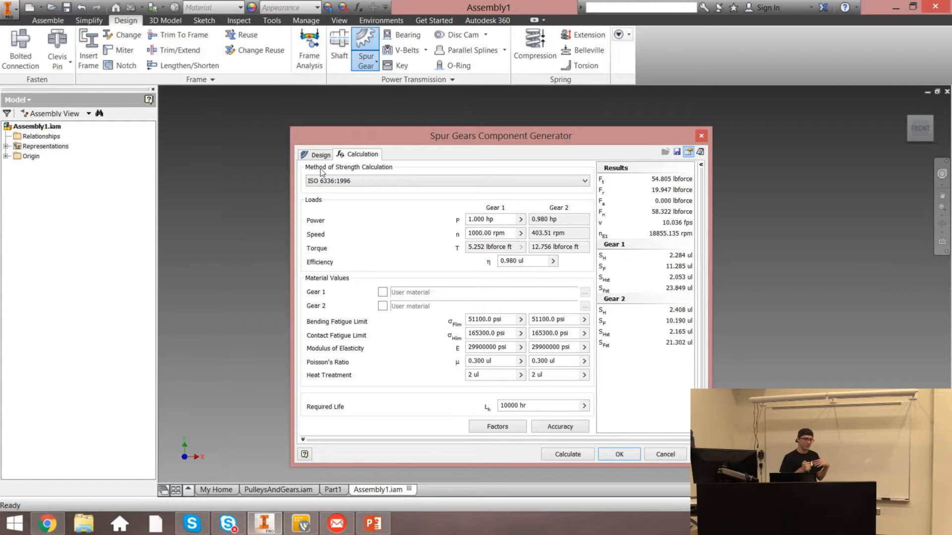
click(320, 154)
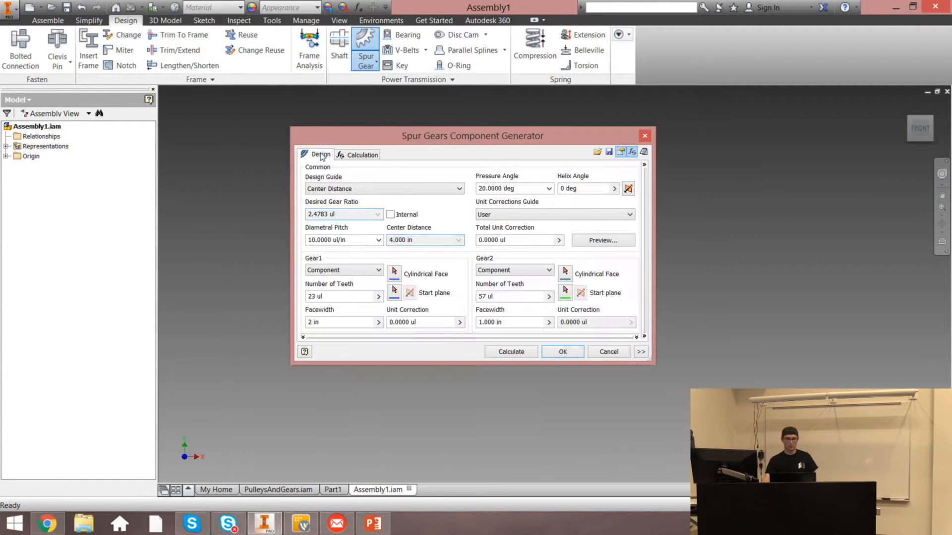
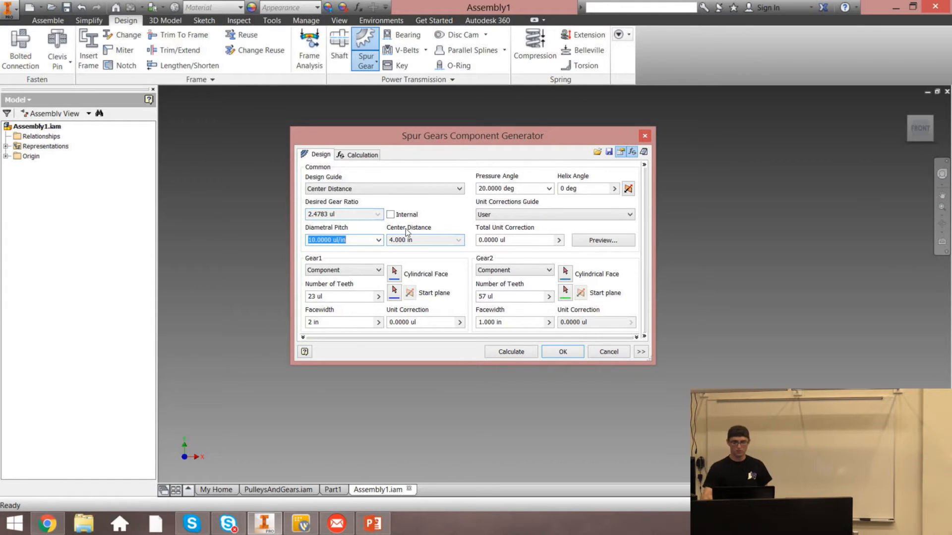
Set the design guide to Number of Teeth and the desired gear ratio to 3 for an external gear pair
click(388, 188)
click(435, 215)
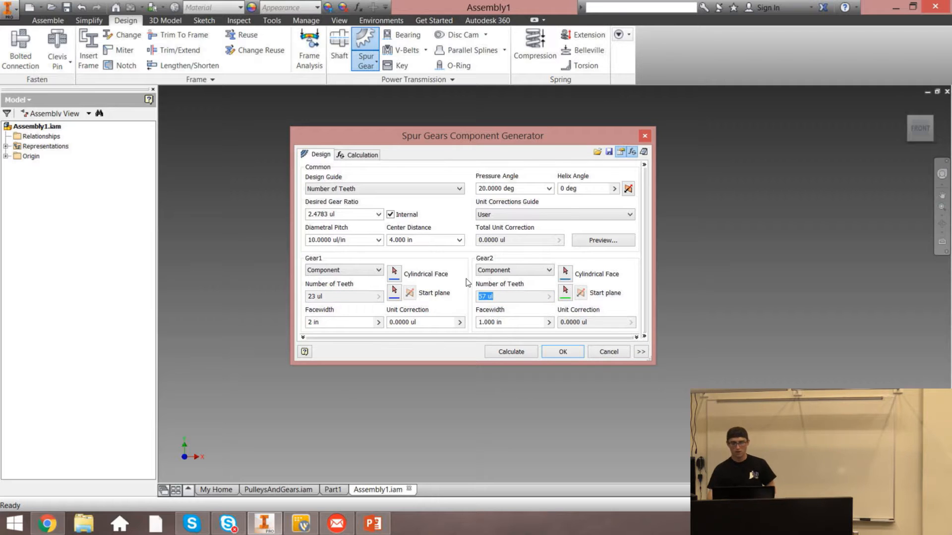
click(427, 189)
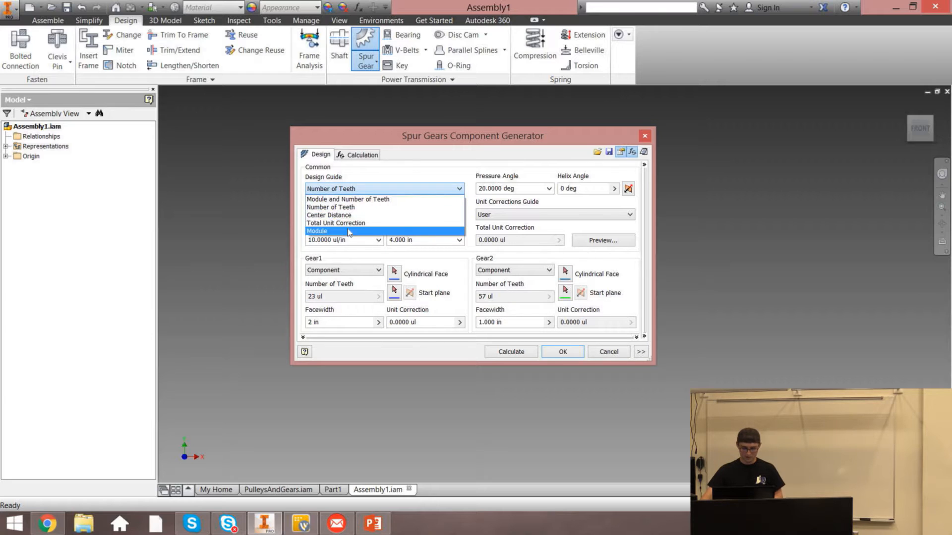
click(342, 208)
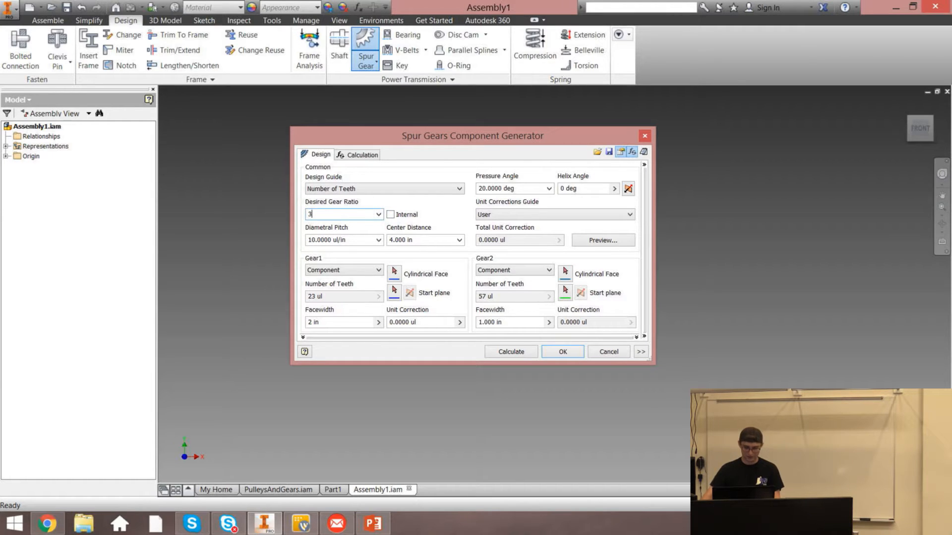
click(430, 216)
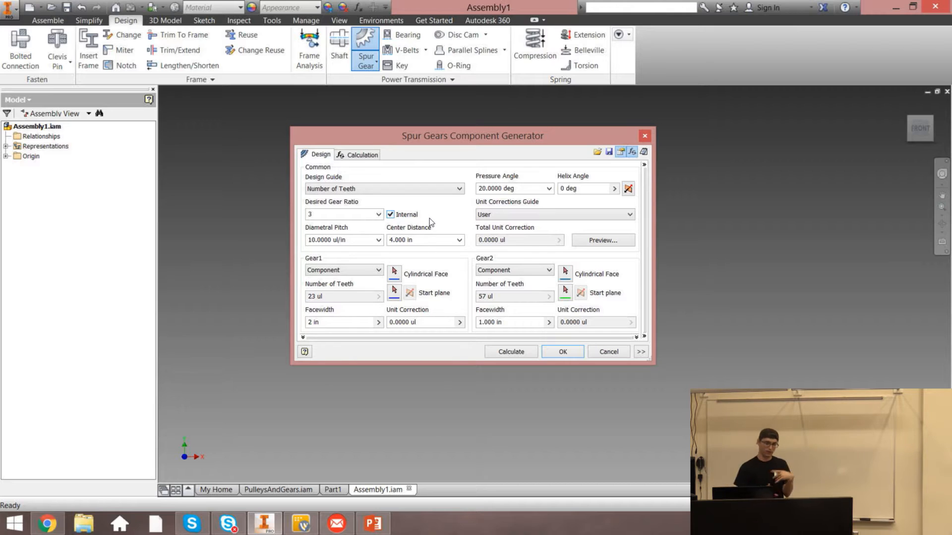
click(394, 216)
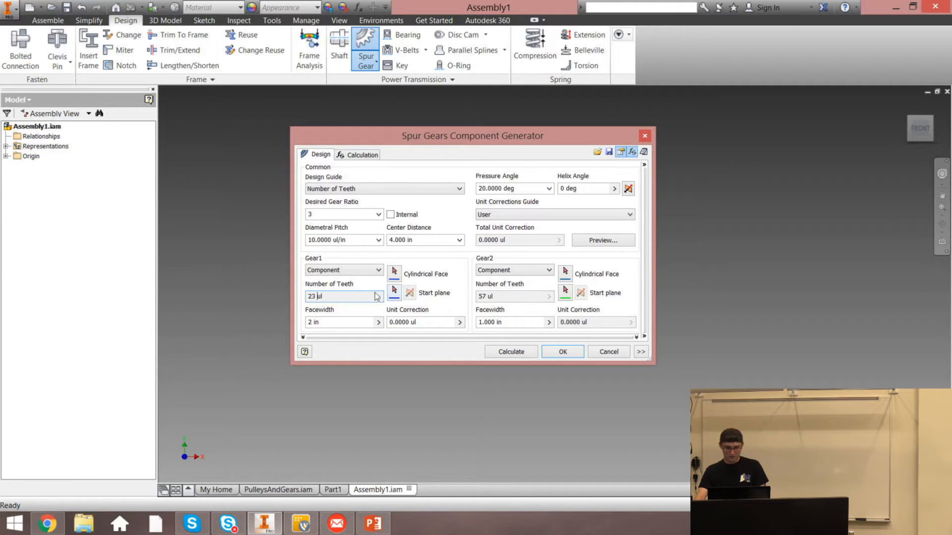
Keep Gear1 as a component and calculate the gear teeth counts
click(320, 271)
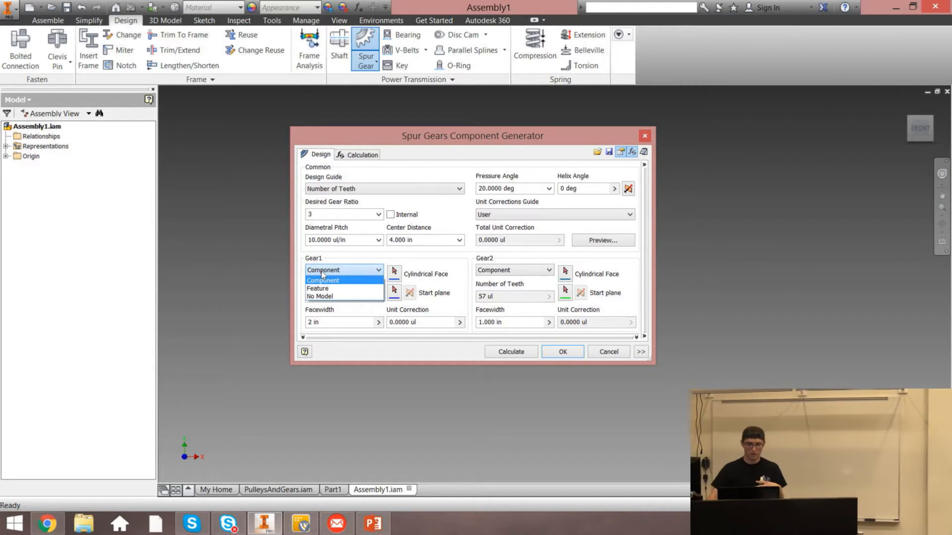
click(322, 280)
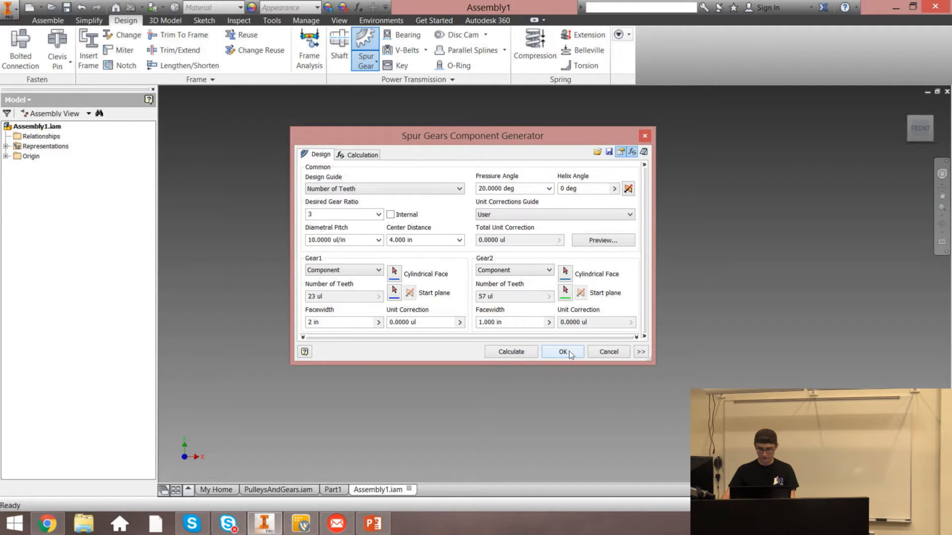
click(509, 353)
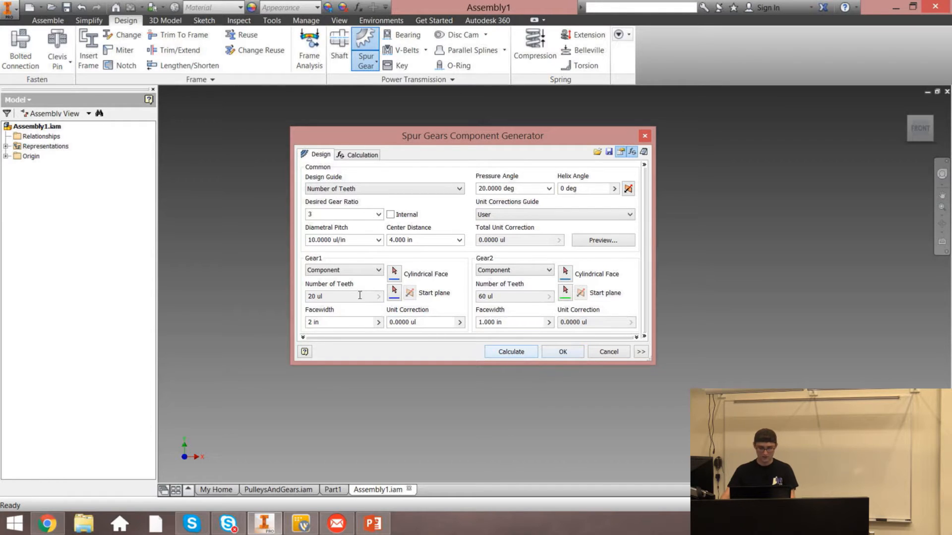
Generate the spur gear set, accept the default file names, and place it in the assembly
click(331, 297)
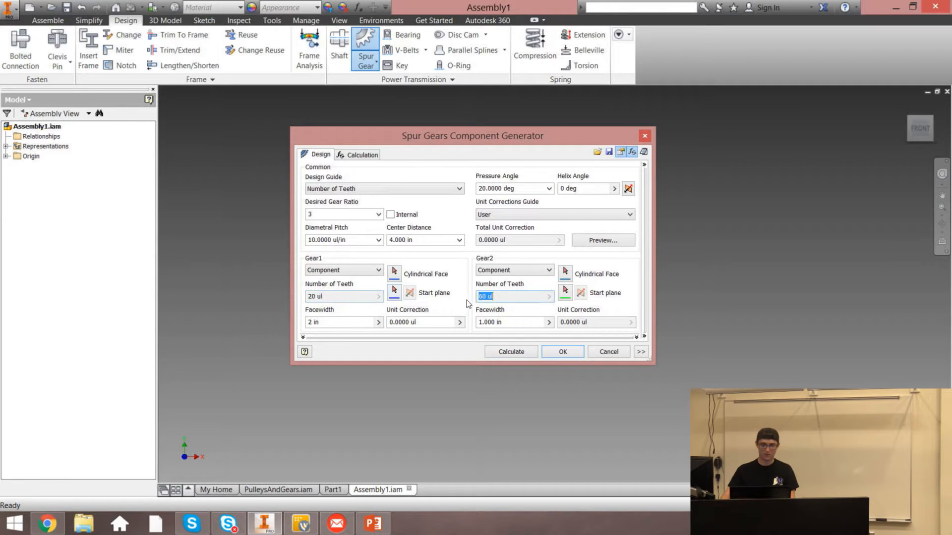
click(562, 353)
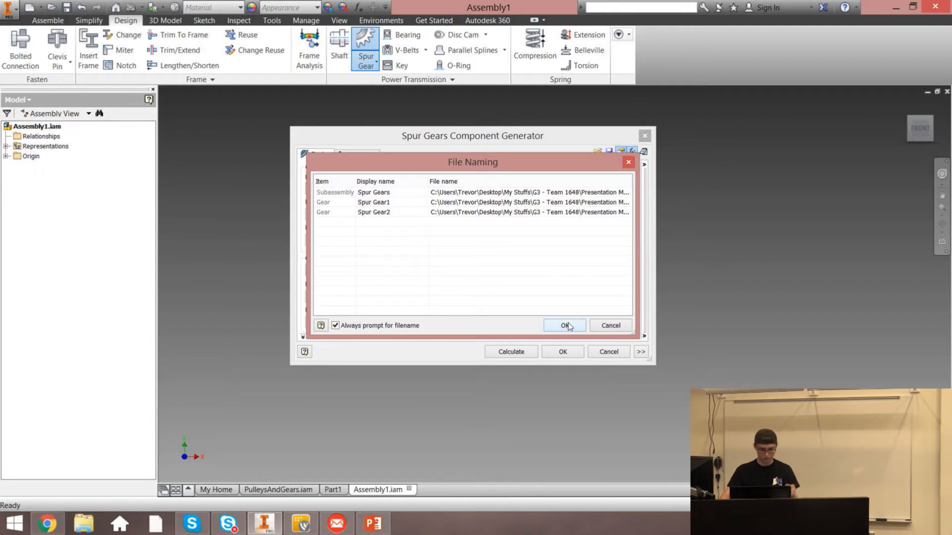
click(565, 325)
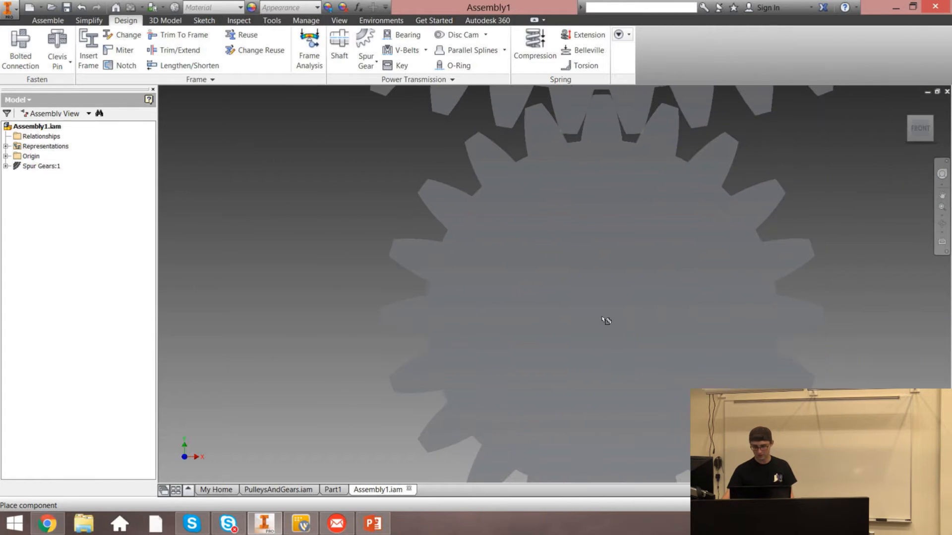
click(601, 317)
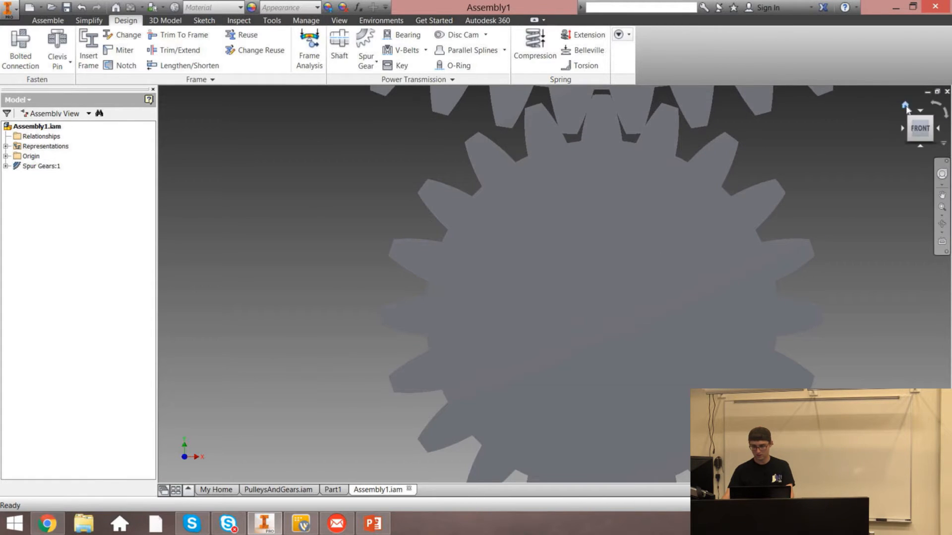
click(908, 112)
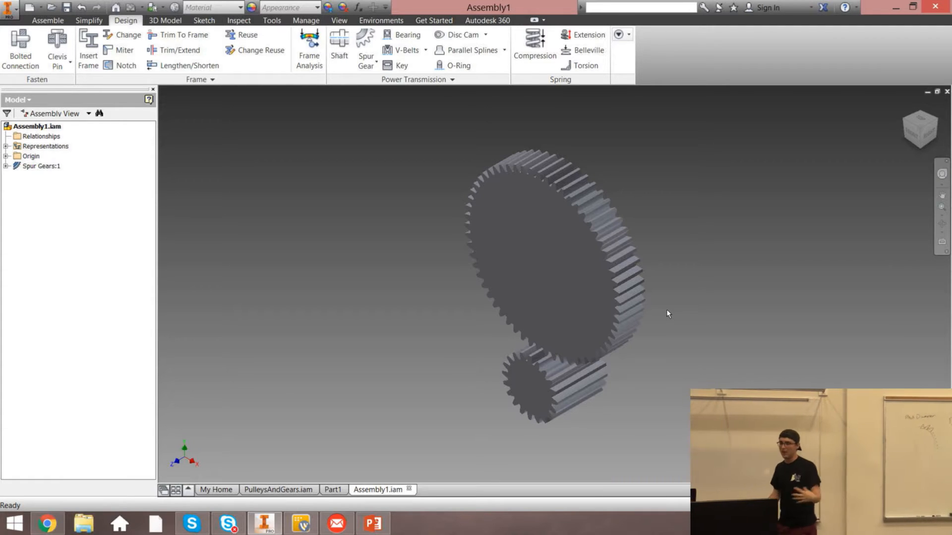
key(s)
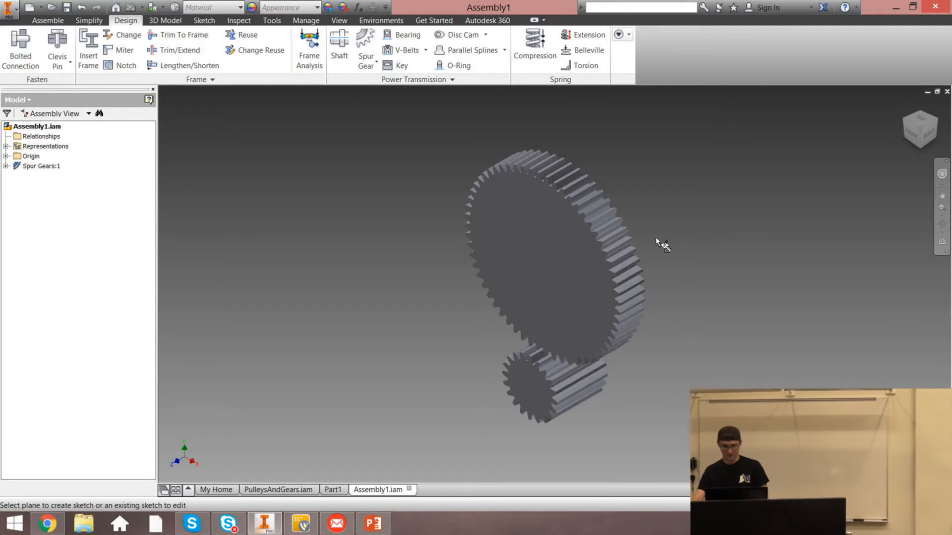
click(582, 268)
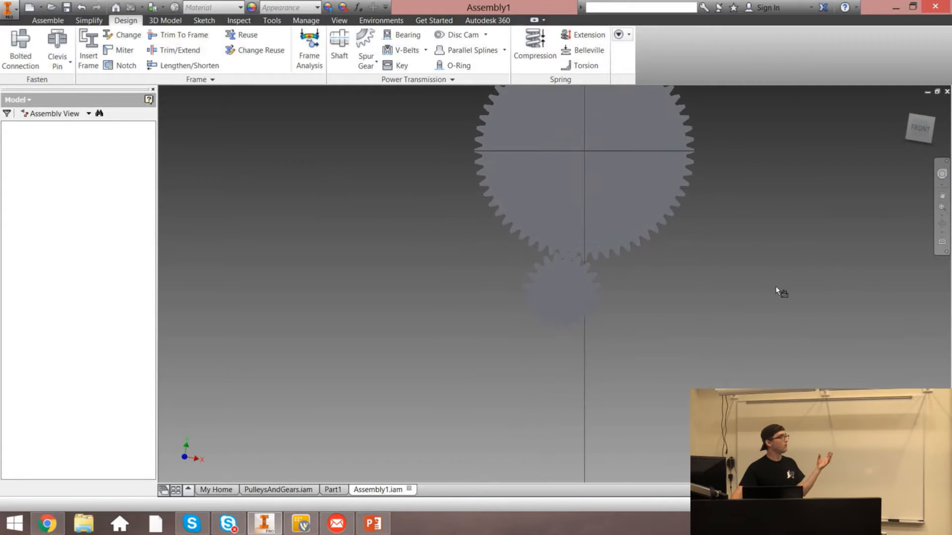
key(ctrl+z)
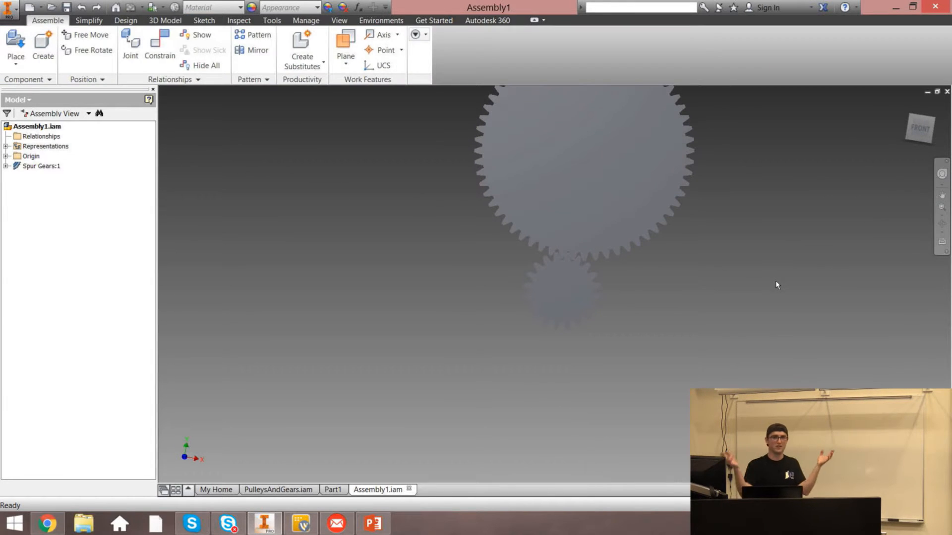
Inspect the Spur Gears subassembly and its two gear components in the model browser
click(903, 104)
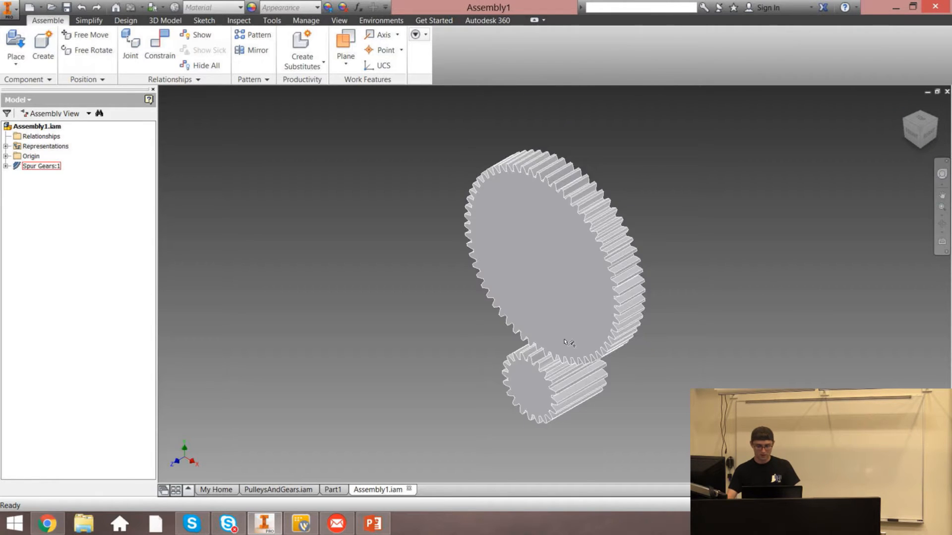
click(520, 276)
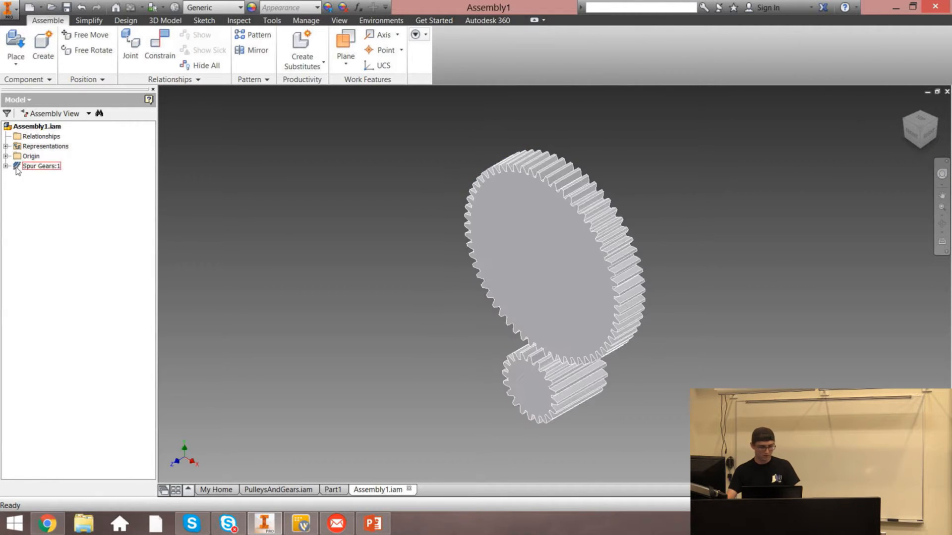
click(41, 166)
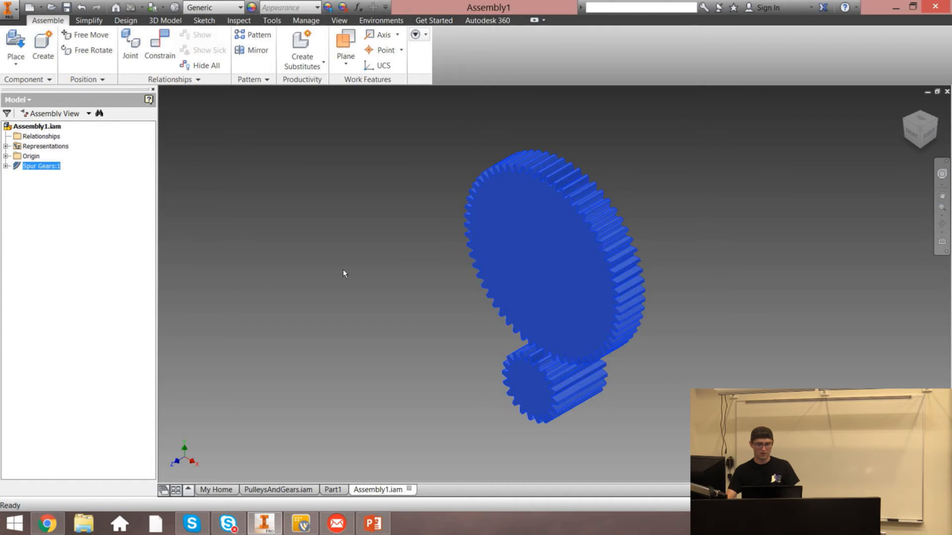
click(6, 166)
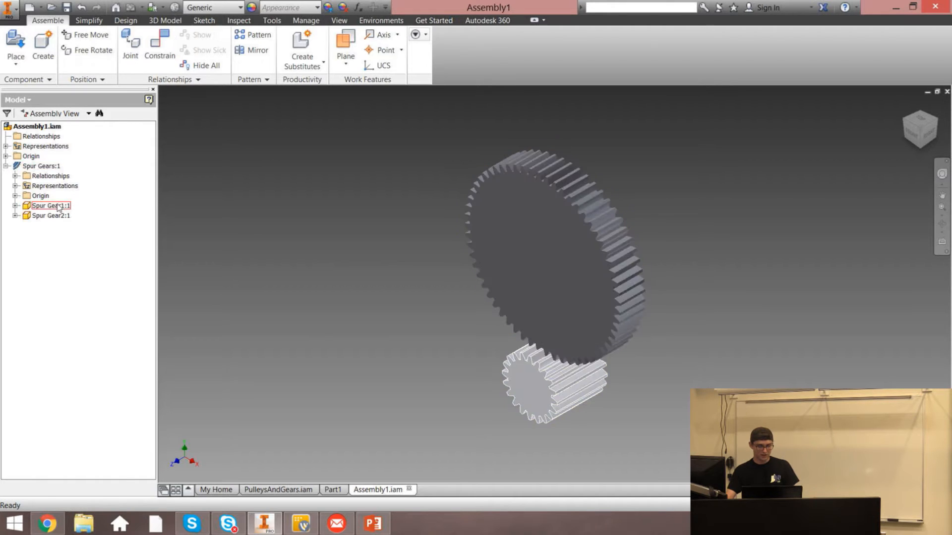
click(58, 207)
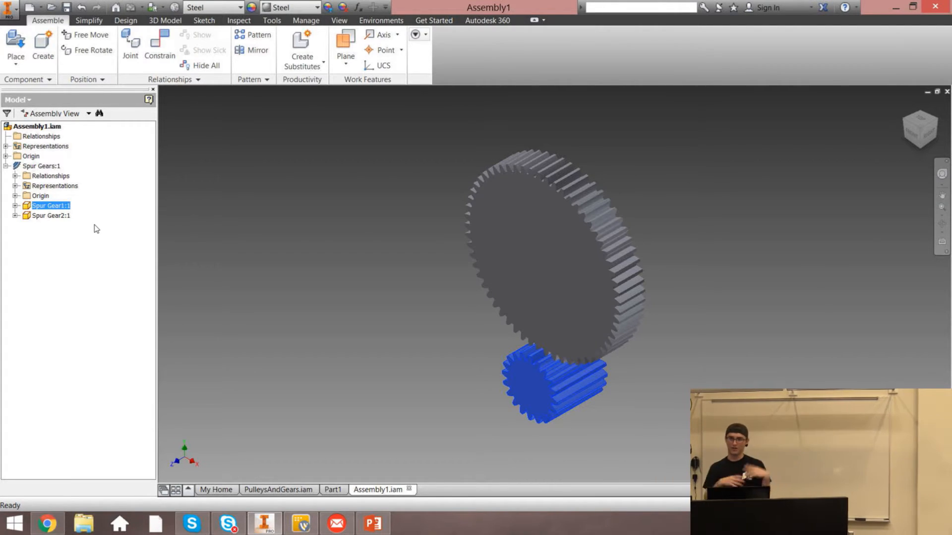
click(6, 166)
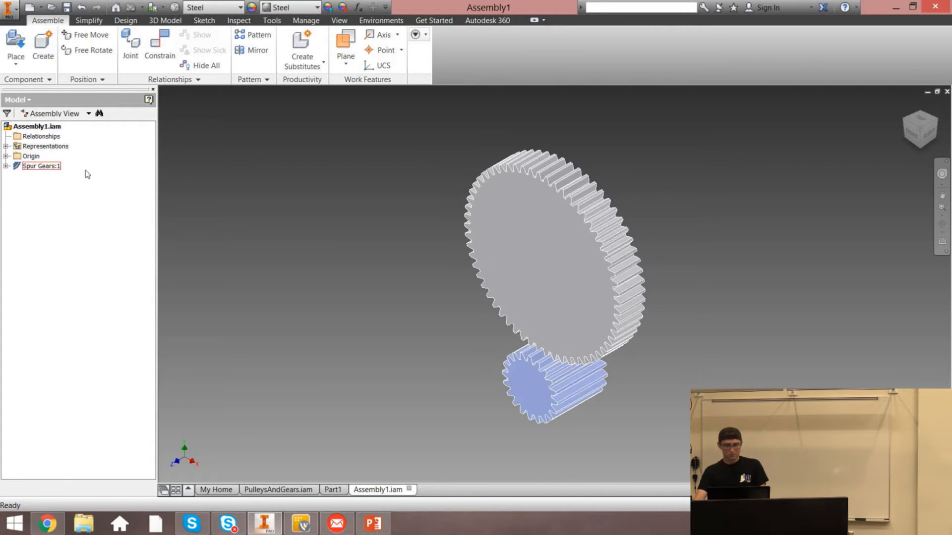
click(322, 196)
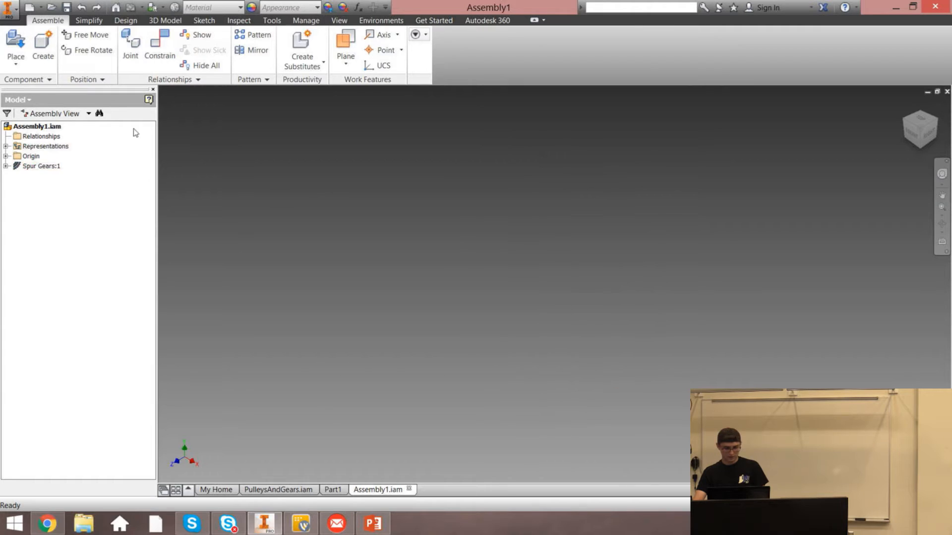
right_click(46, 166)
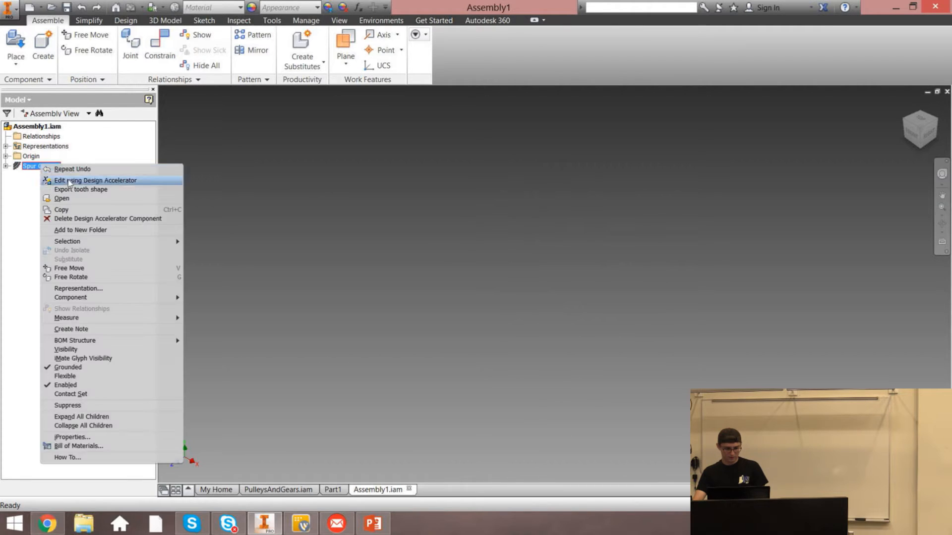
click(176, 139)
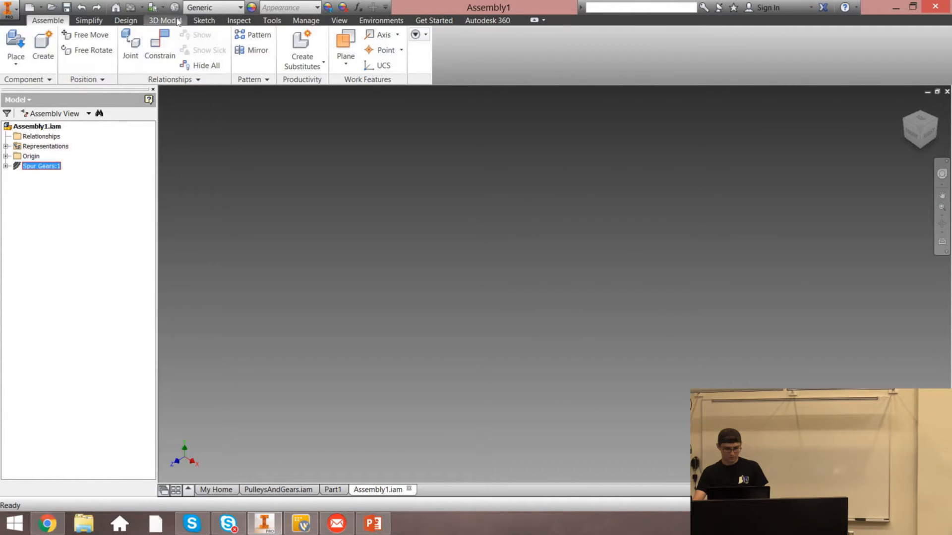
Create a second spur gear set with a 10 deg helix angle, accepting the default file names
click(125, 20)
click(365, 45)
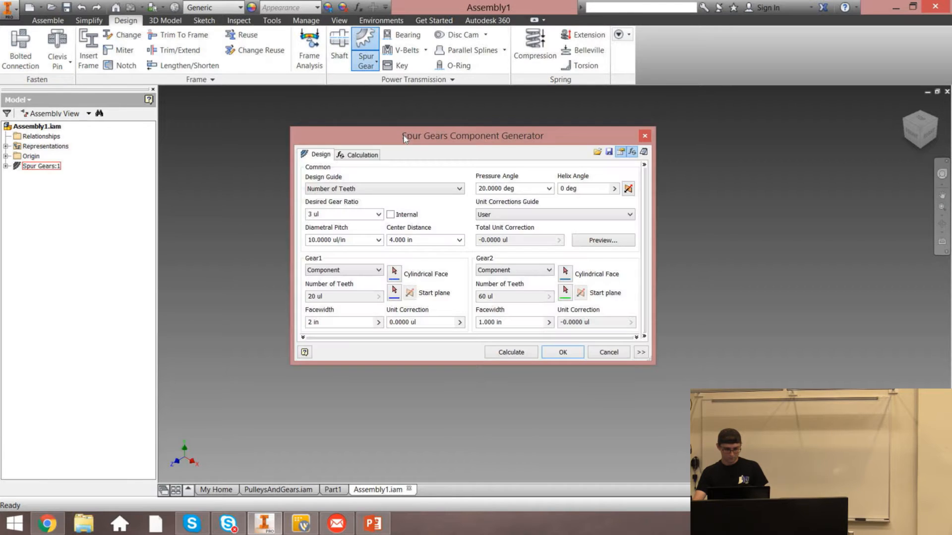
click(723, 164)
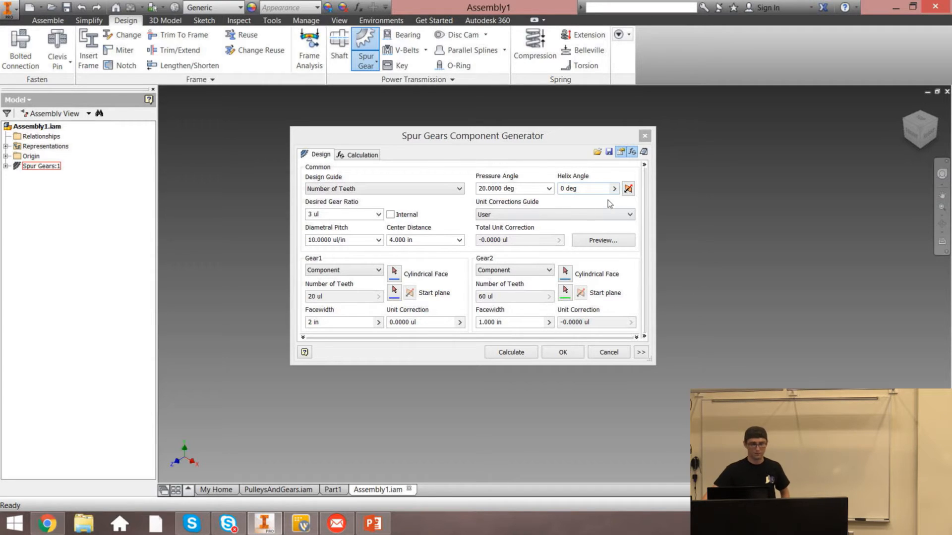
click(594, 188)
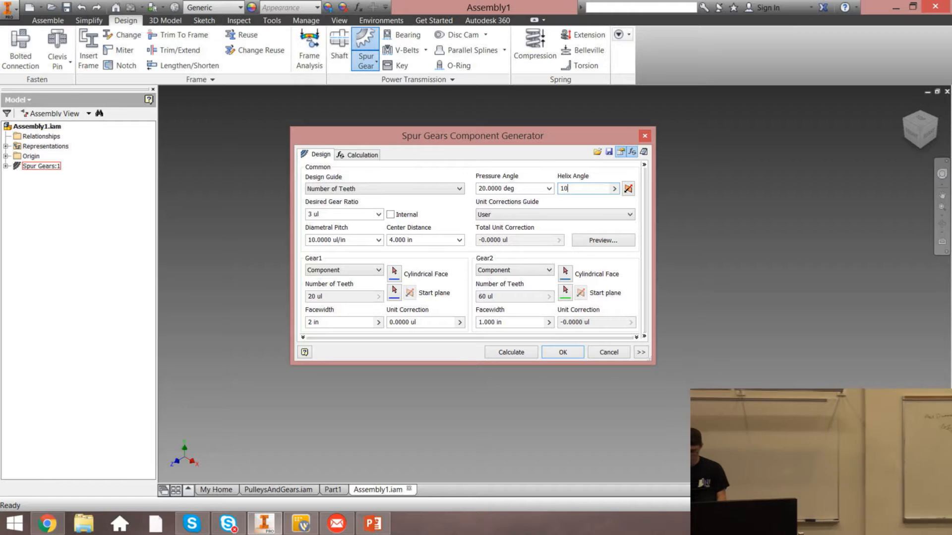
text(deg)
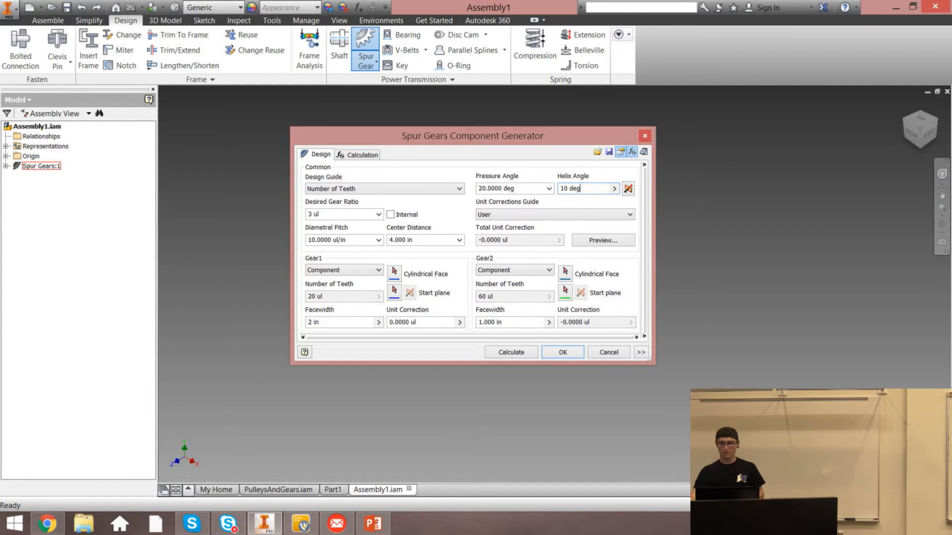
click(554, 356)
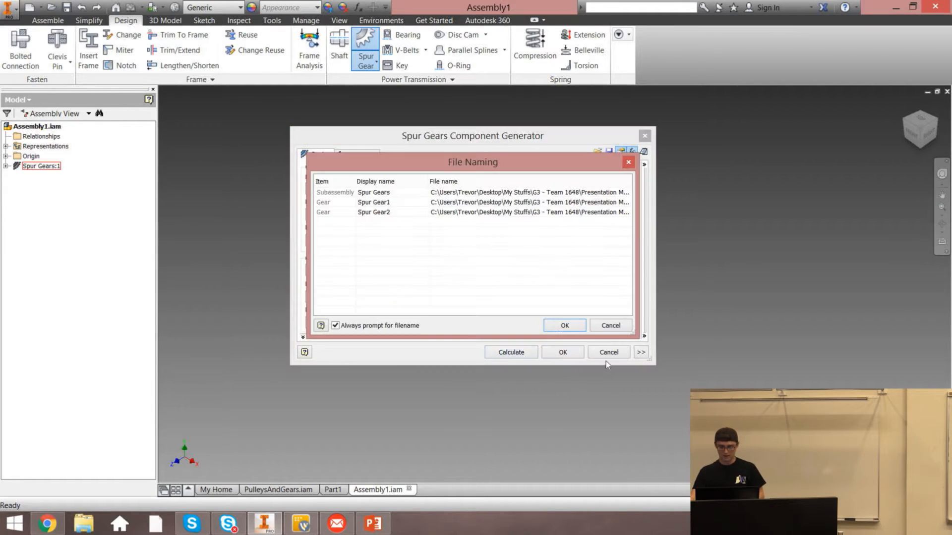
click(580, 327)
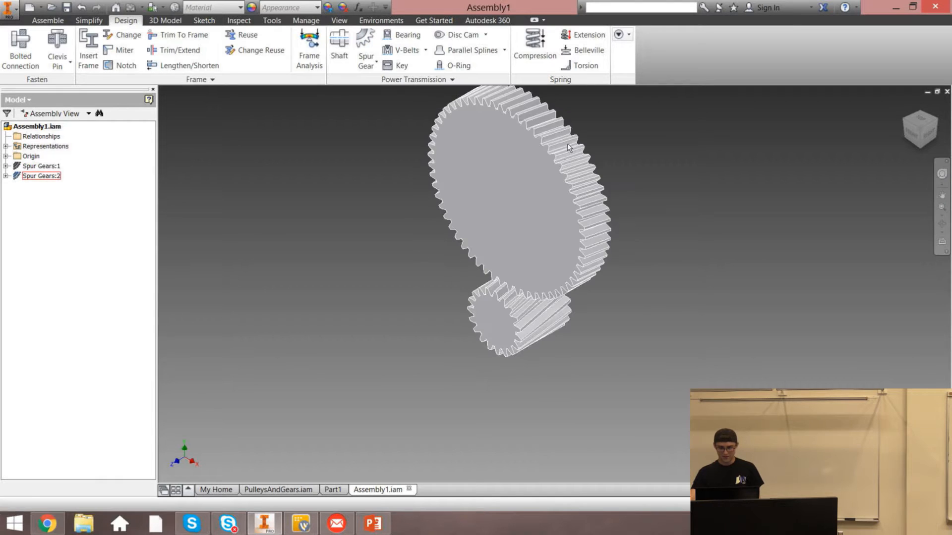
Open the first Spur Gears subassembly in its own window
scroll(565, 150, down, 5)
scroll(565, 149, up, 2)
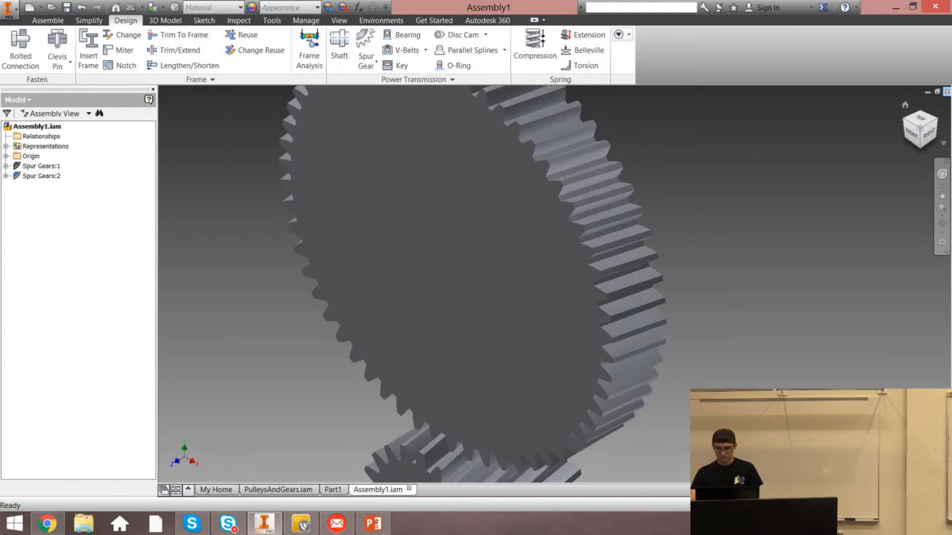
click(923, 135)
scroll(569, 208, down, 3)
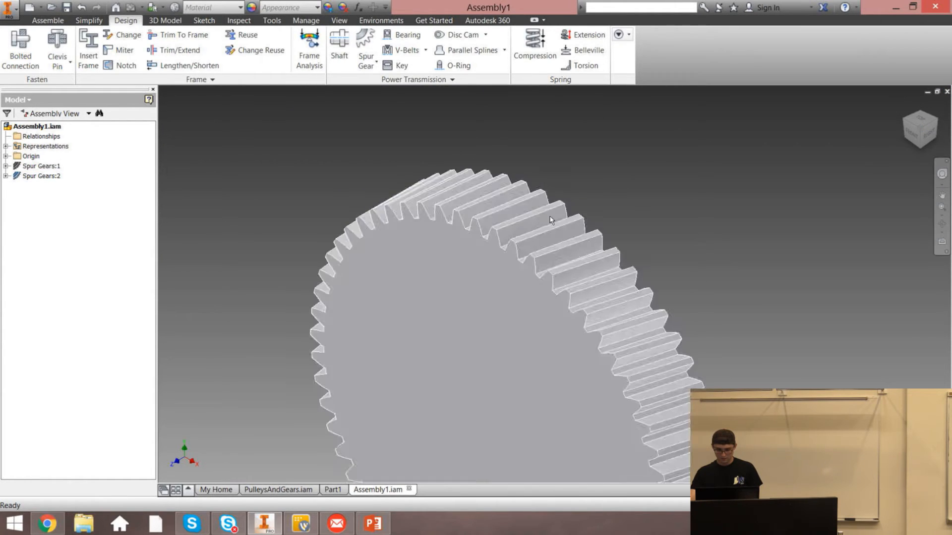
right_click(42, 165)
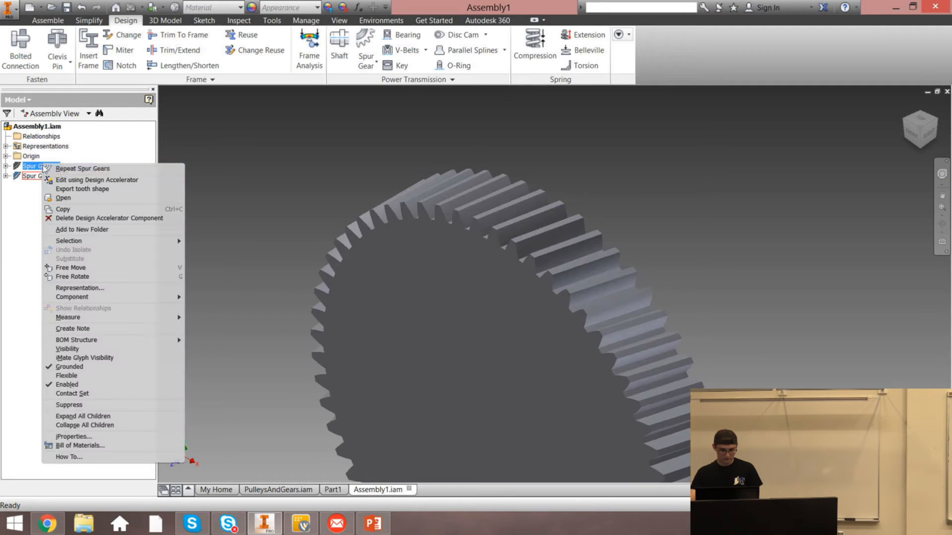
click(62, 198)
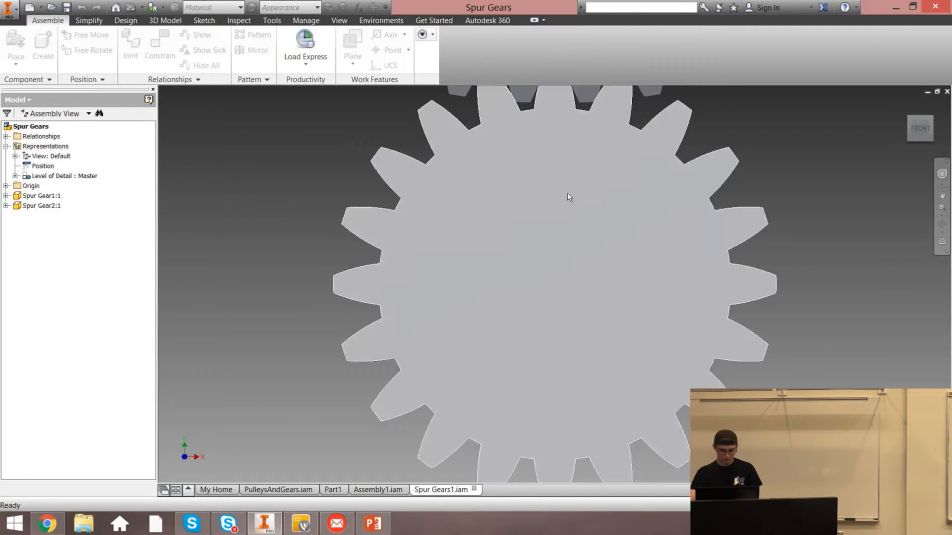
Examine both spur gear sets from the home and side views, comparing the straight and helical teeth
click(905, 106)
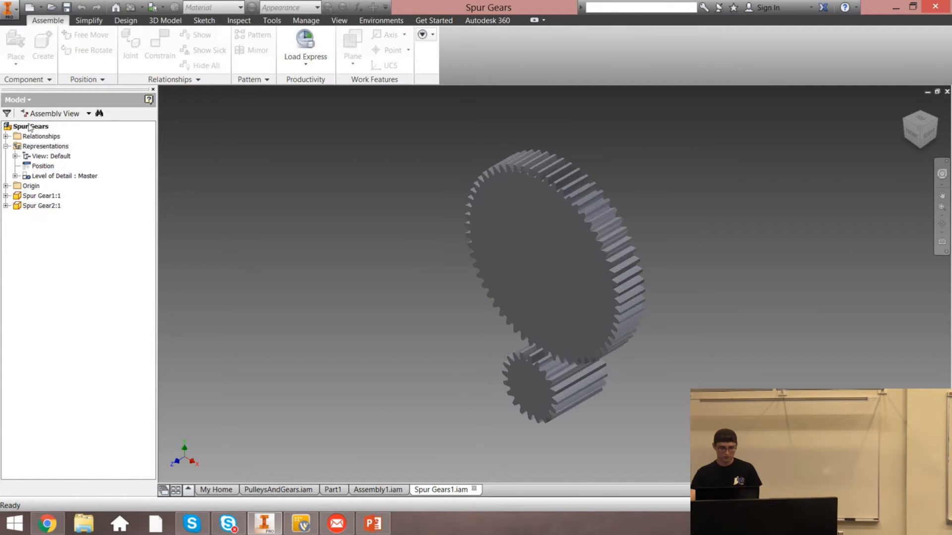
click(378, 490)
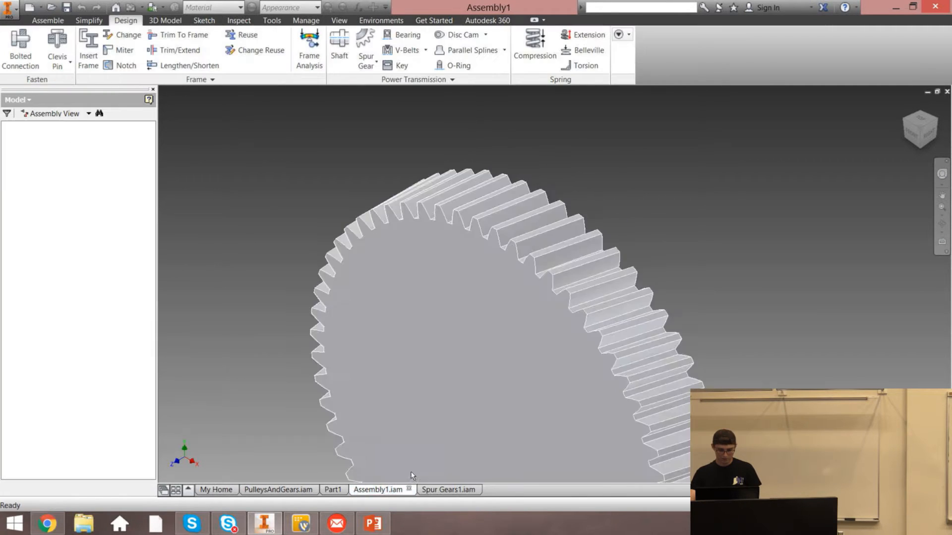
scroll(674, 226, down, 5)
scroll(638, 256, up, 6)
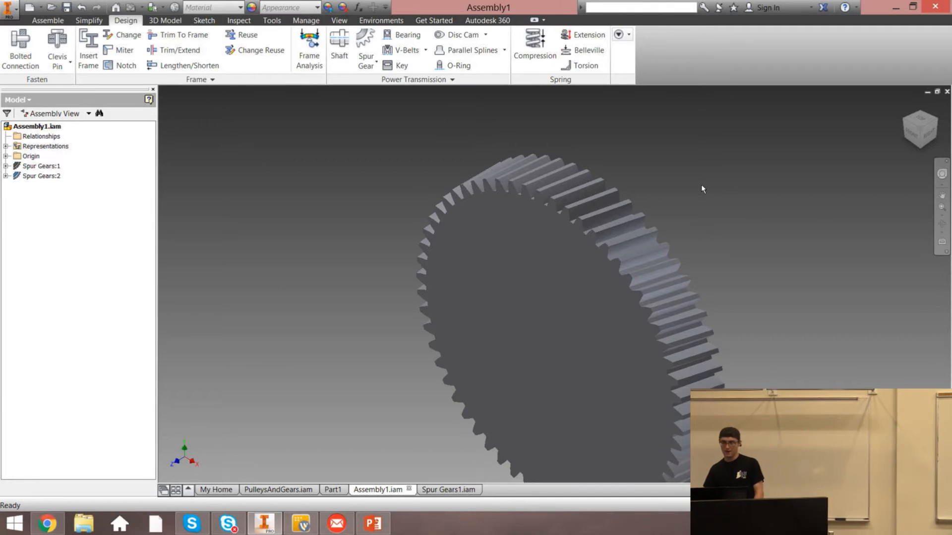
mouse_move(930, 105)
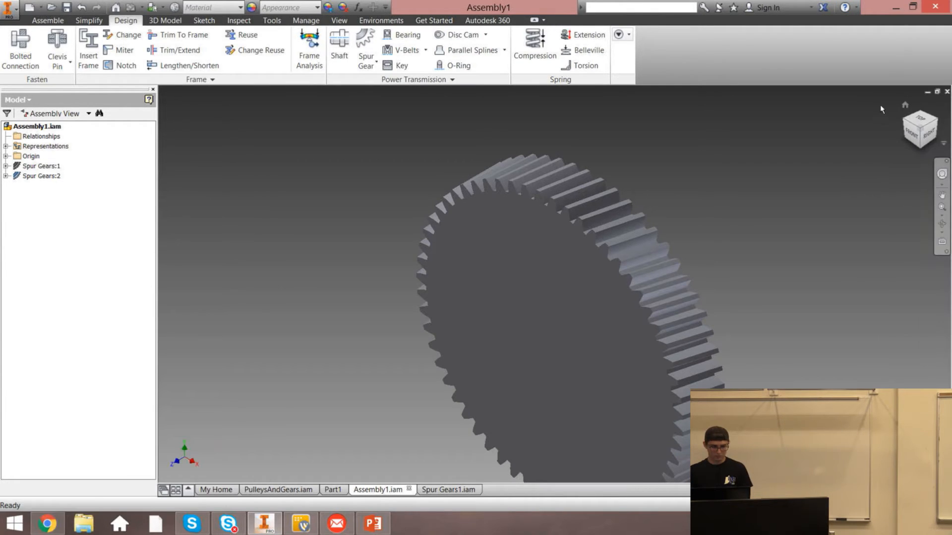
click(905, 106)
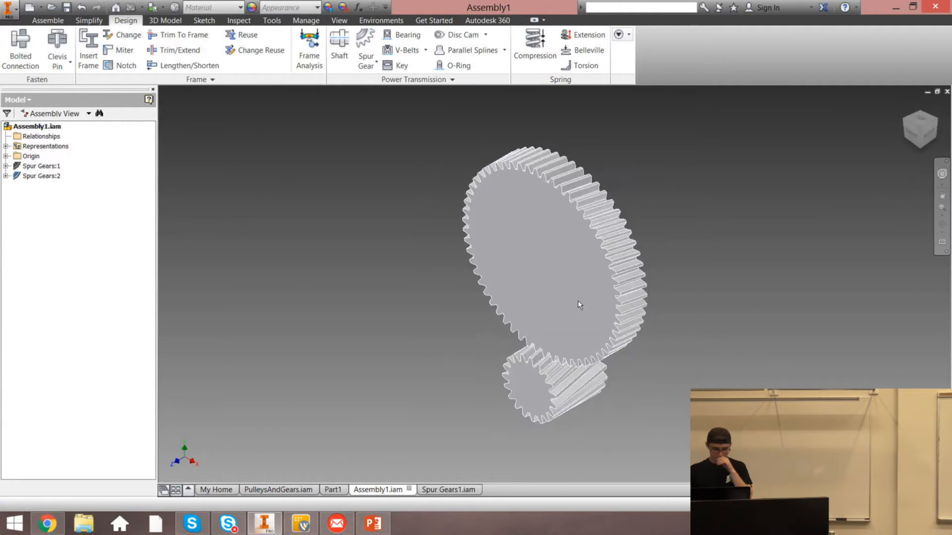
click(923, 121)
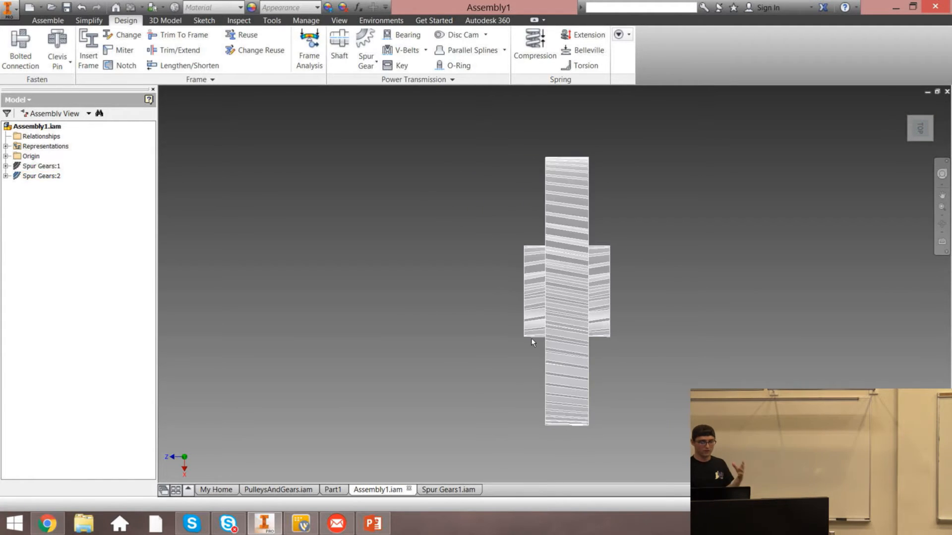
click(589, 318)
click(325, 268)
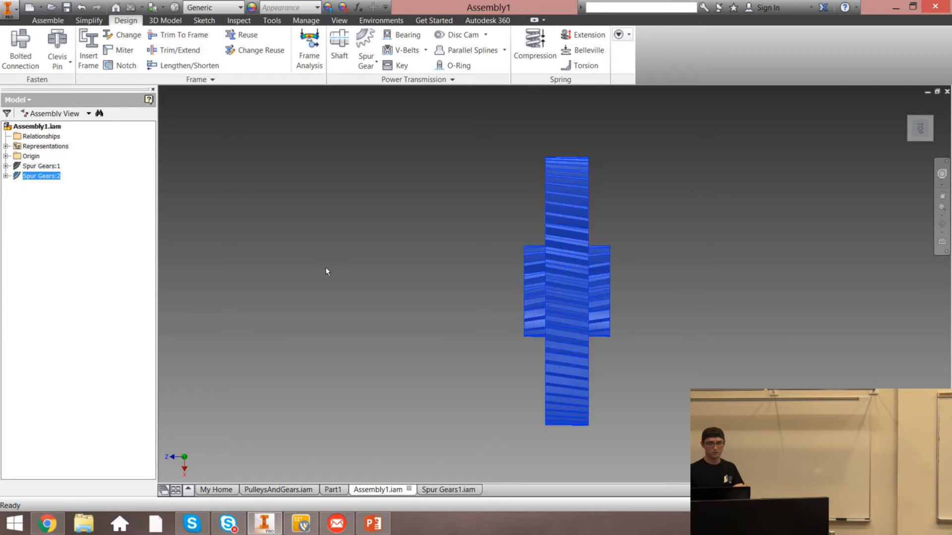
click(905, 107)
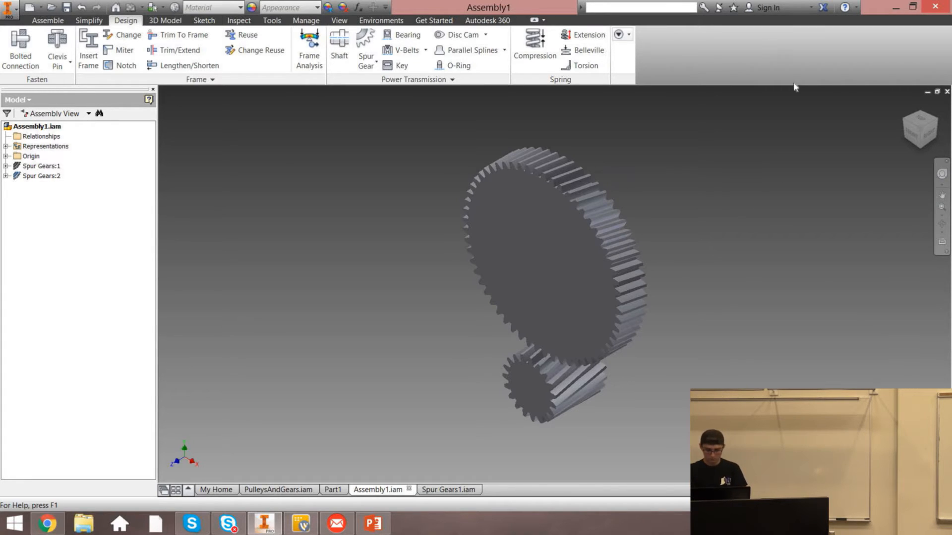
click(442, 491)
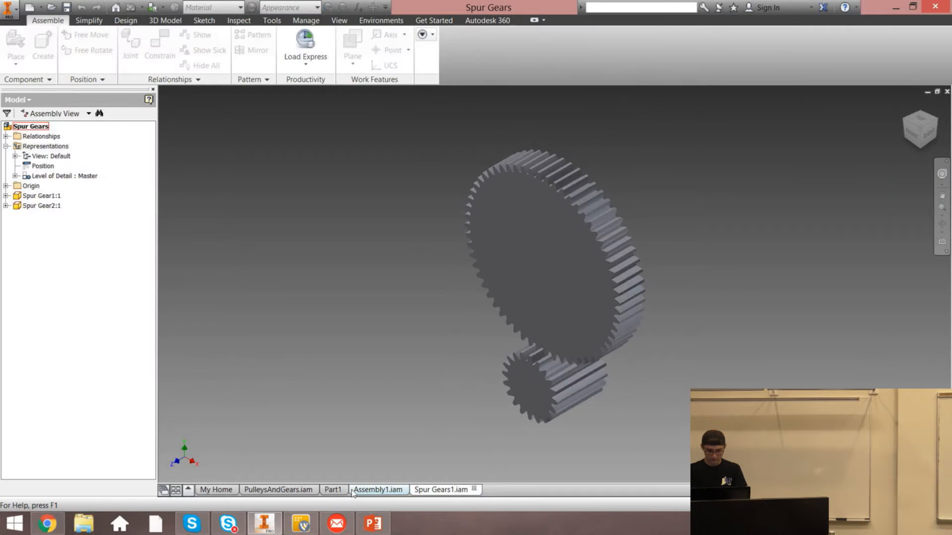
click(355, 491)
click(366, 47)
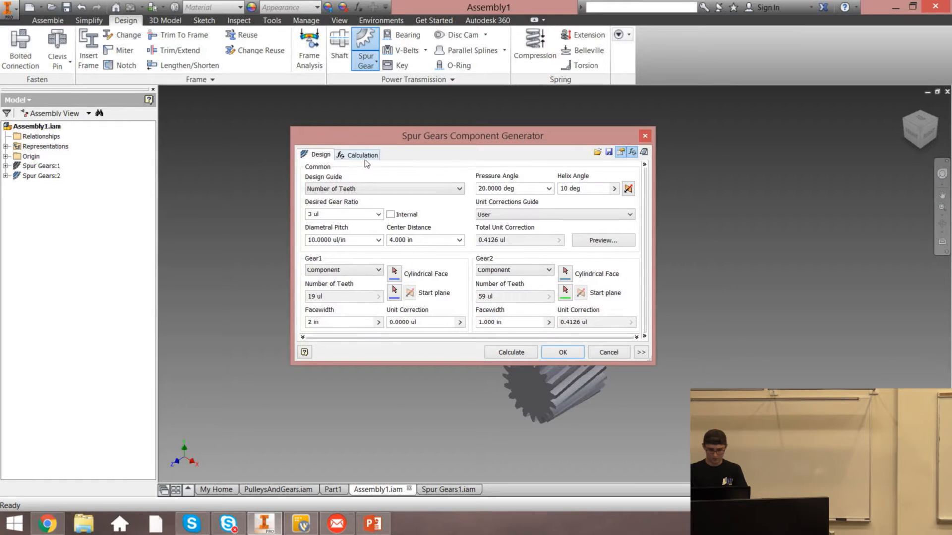
click(644, 136)
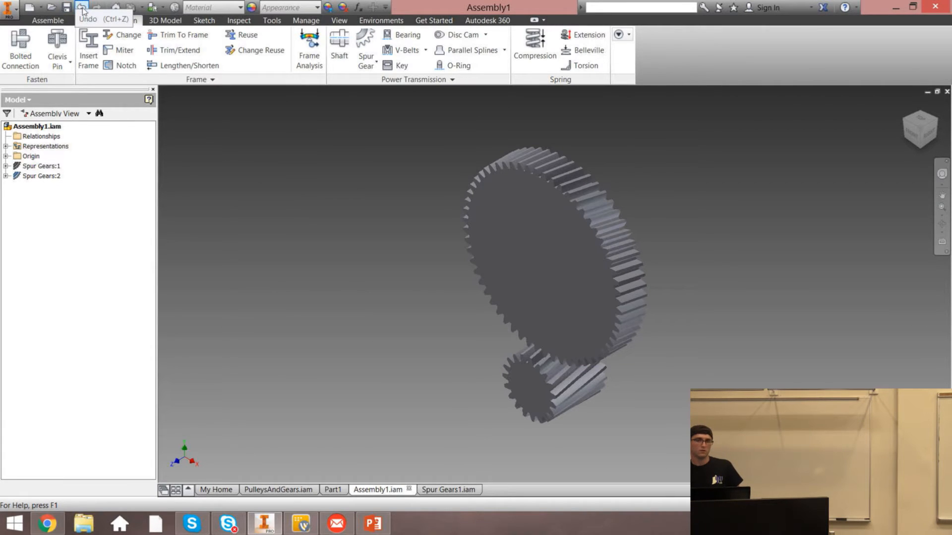
Close the assembly and the Spur Gears subassembly windows without saving changes
click(946, 91)
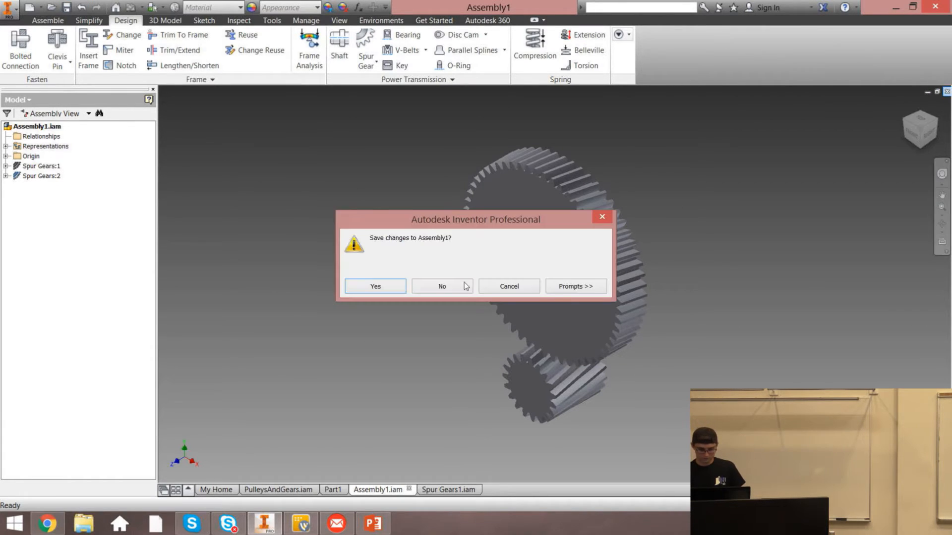
click(458, 286)
click(413, 489)
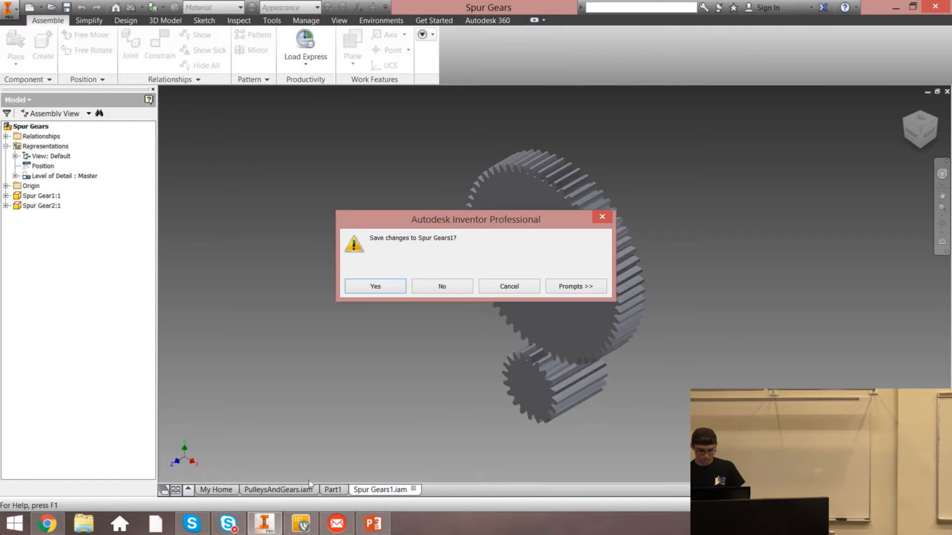
click(441, 286)
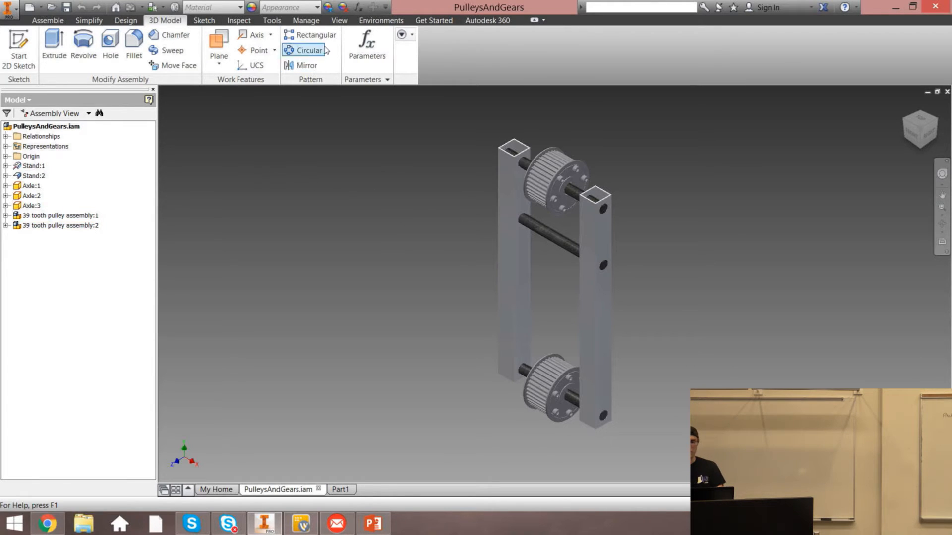
Start the Synchronous Belts generator in the pulleys assembly and choose the L single-sided synchronous belt type
click(381, 20)
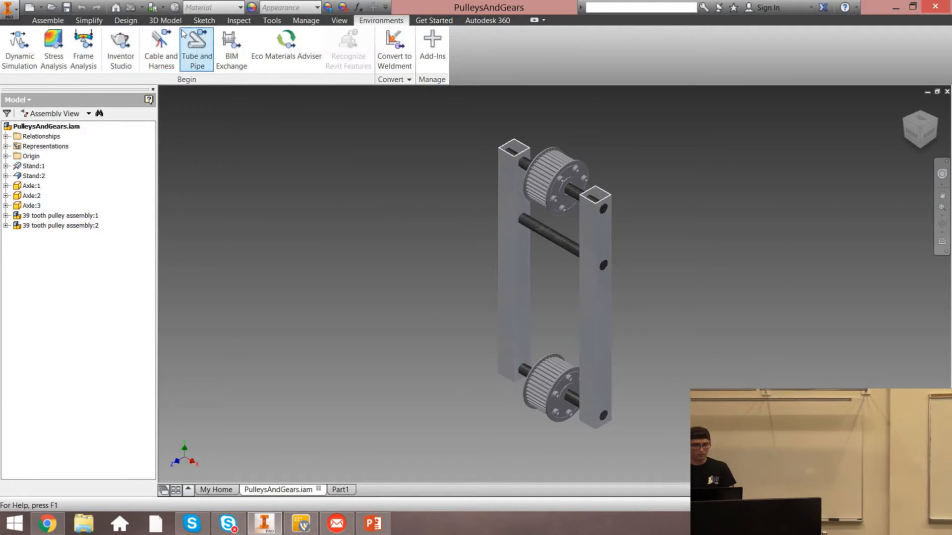
click(126, 20)
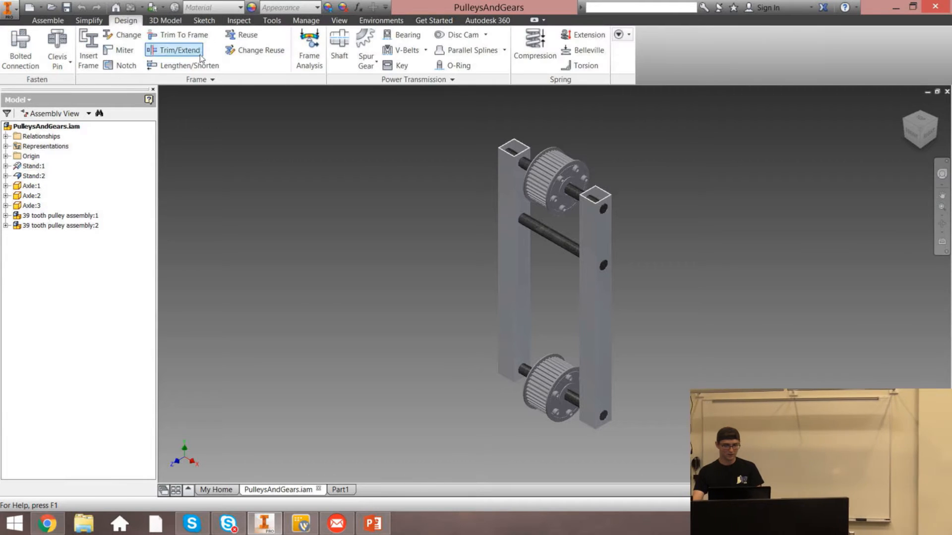
click(425, 50)
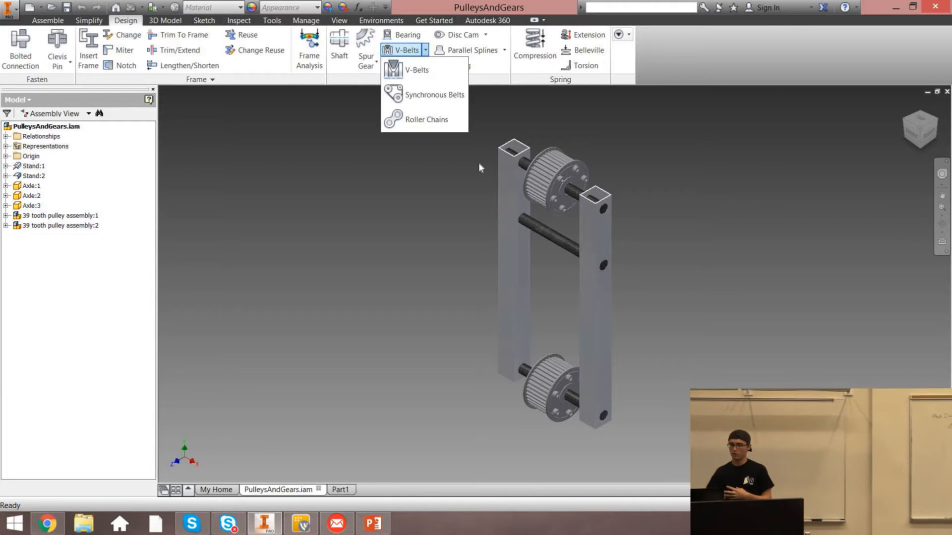
click(436, 95)
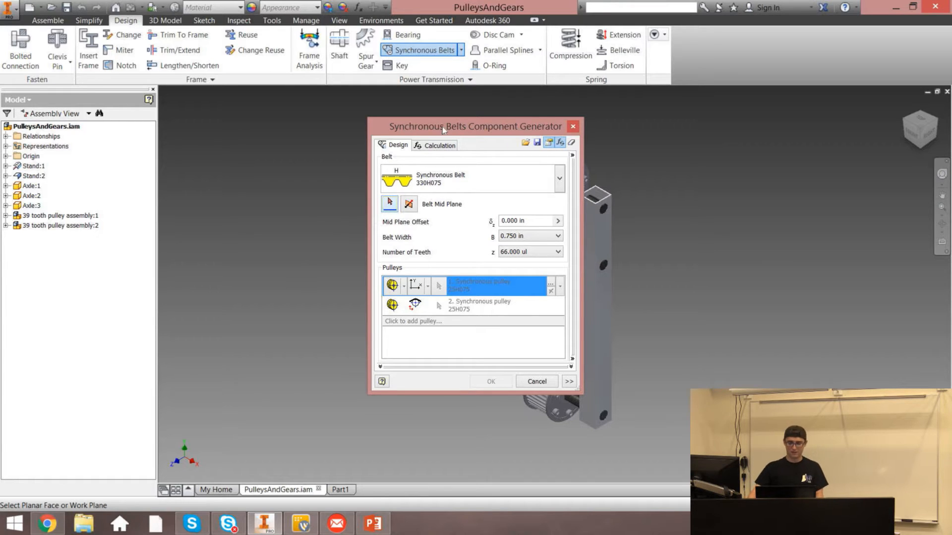
drag(443, 130, 305, 116)
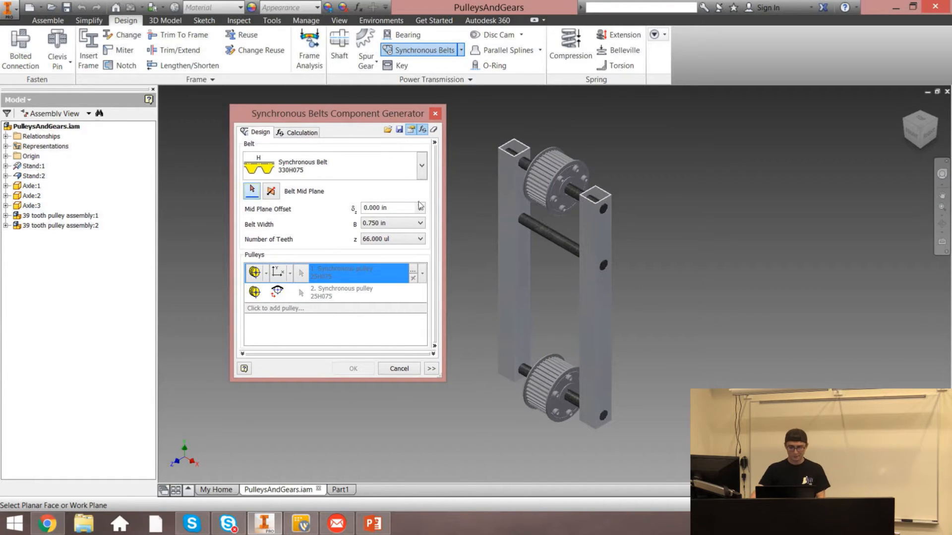
click(295, 159)
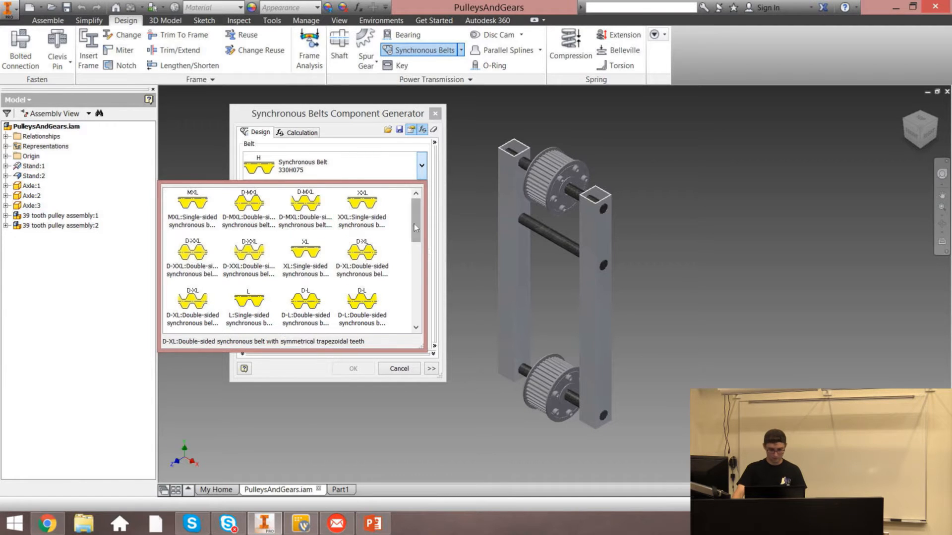
mouse_move(414, 224)
mouse_down()
mouse_move(420, 271)
mouse_move(412, 241)
mouse_up()
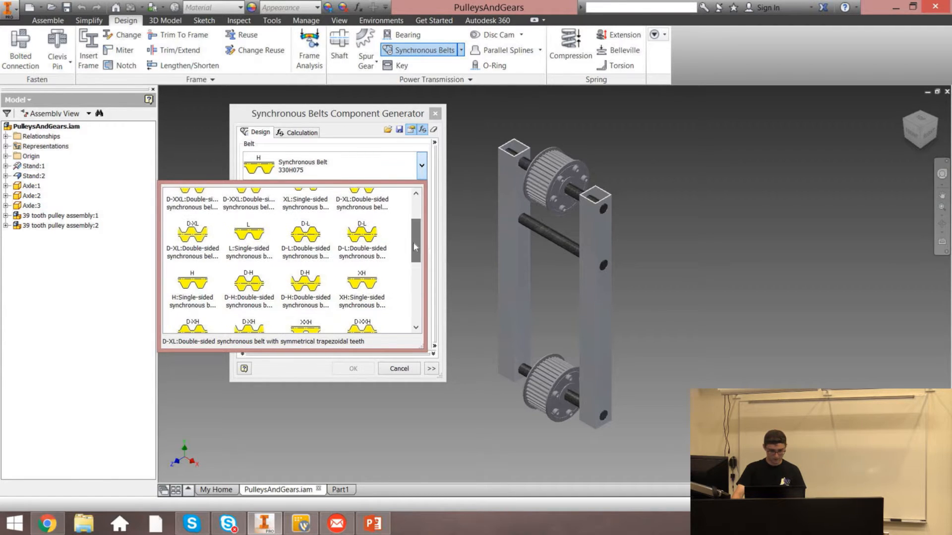
click(262, 247)
click(259, 244)
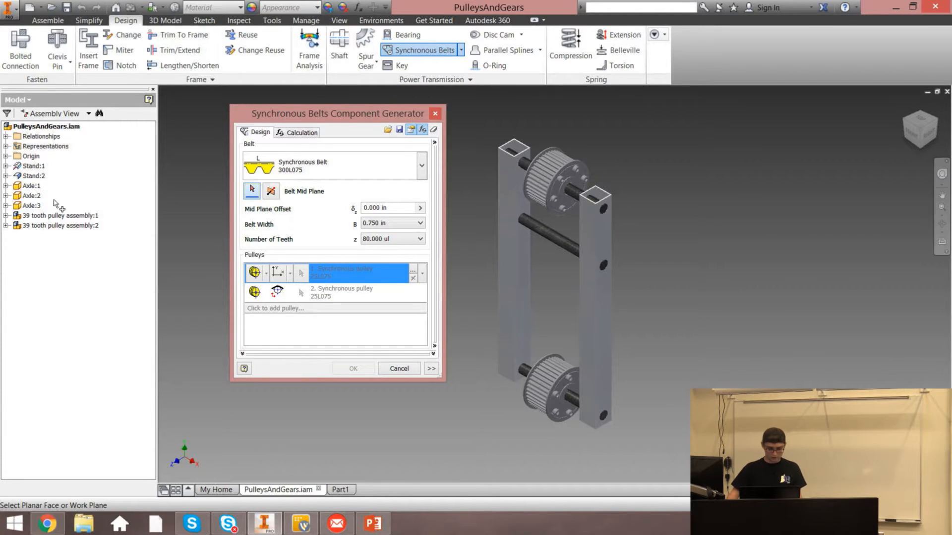
Select the upper pulley's face as the belt mid plane
scroll(564, 203, down, 5)
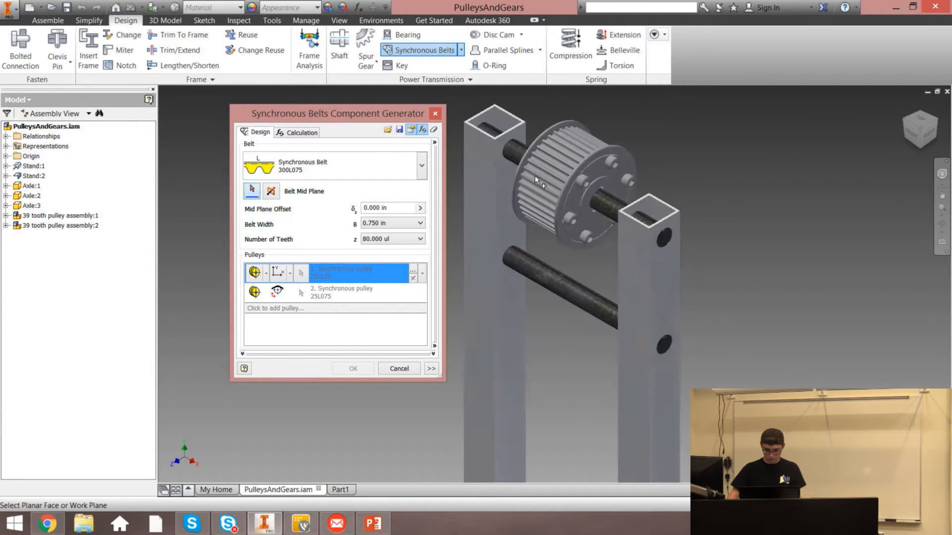
click(511, 159)
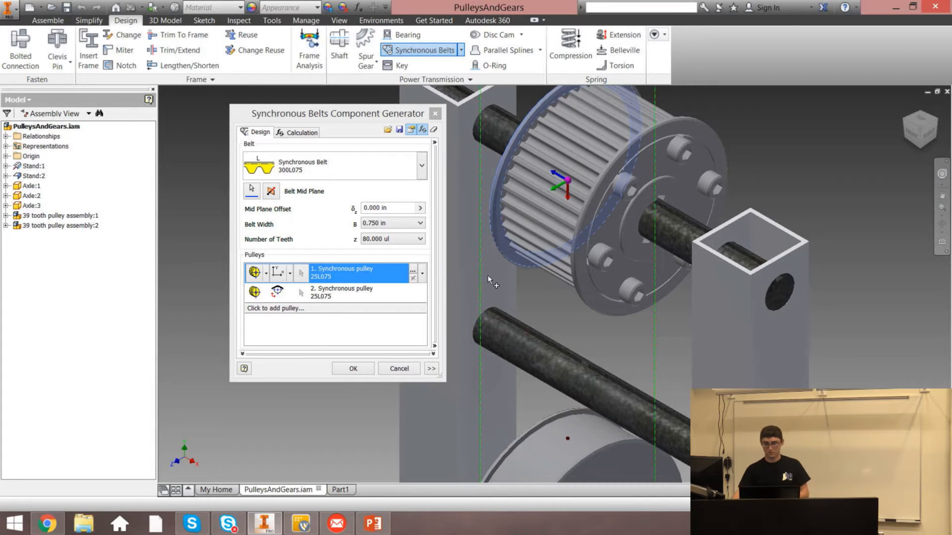
click(905, 105)
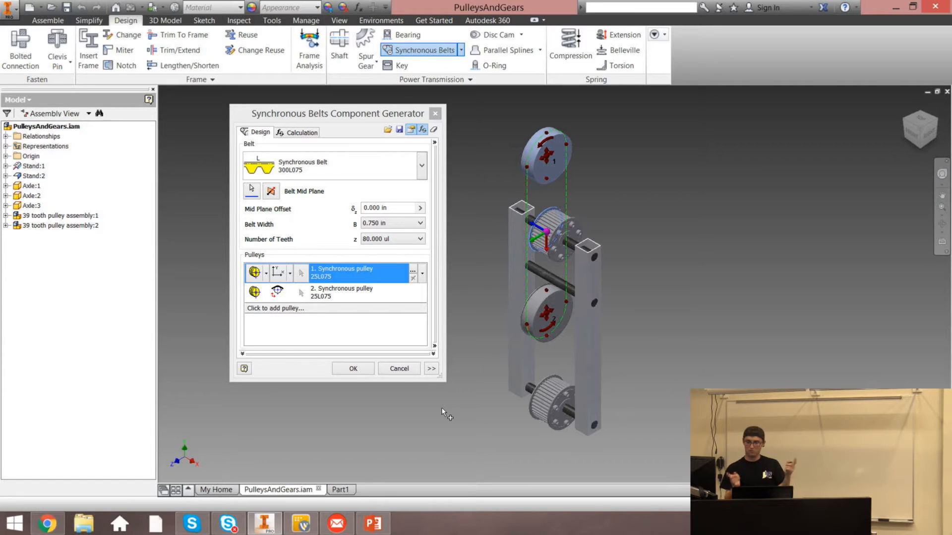
Set the first pulley to Existing and select the upper pulley's tooth pattern
click(422, 273)
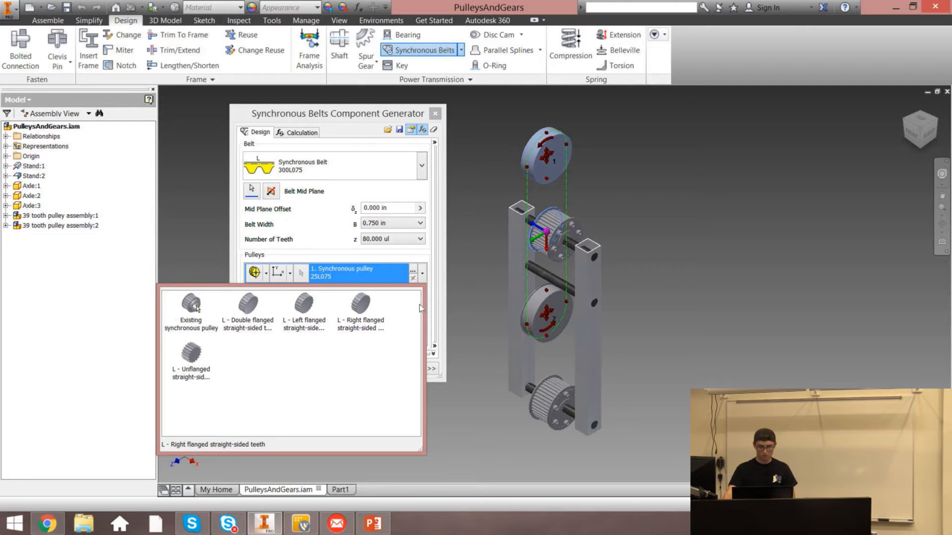
click(475, 367)
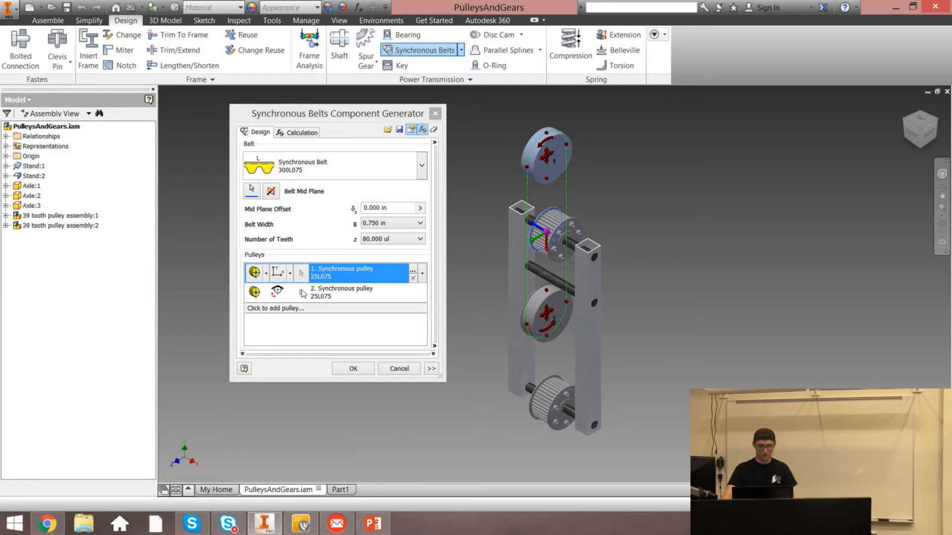
click(254, 273)
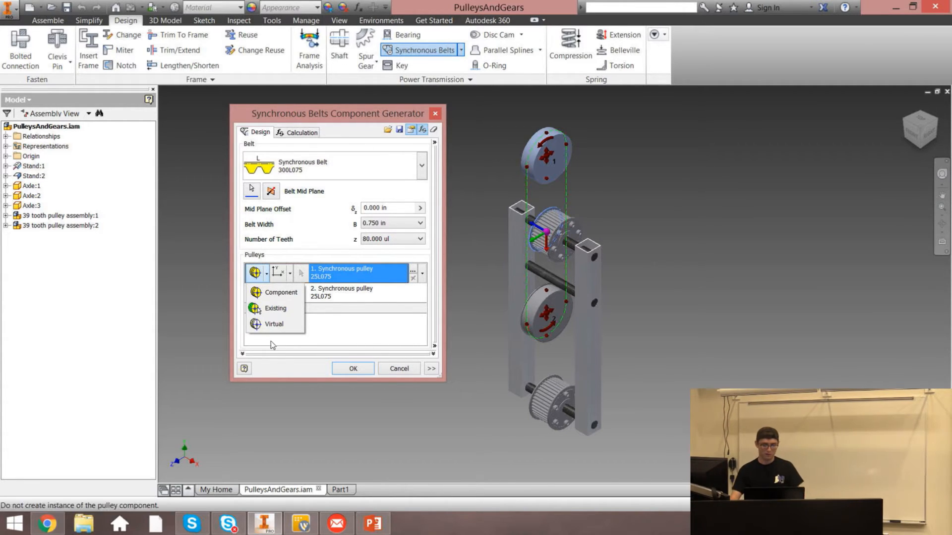
click(273, 308)
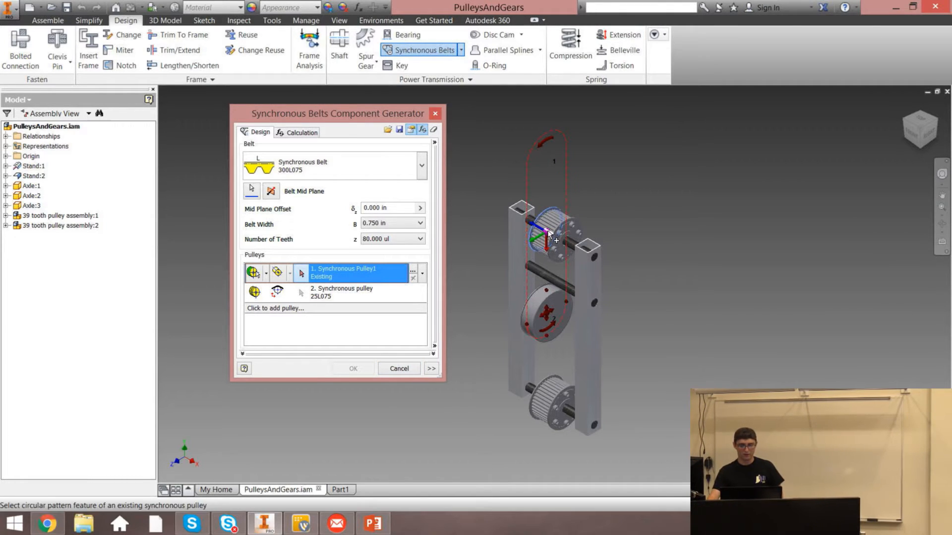
scroll(530, 253, up, 5)
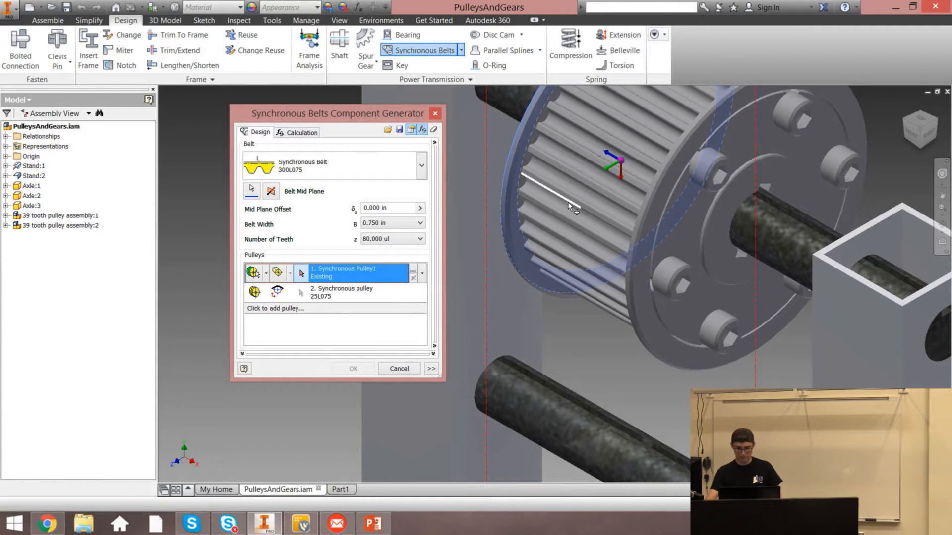
click(534, 182)
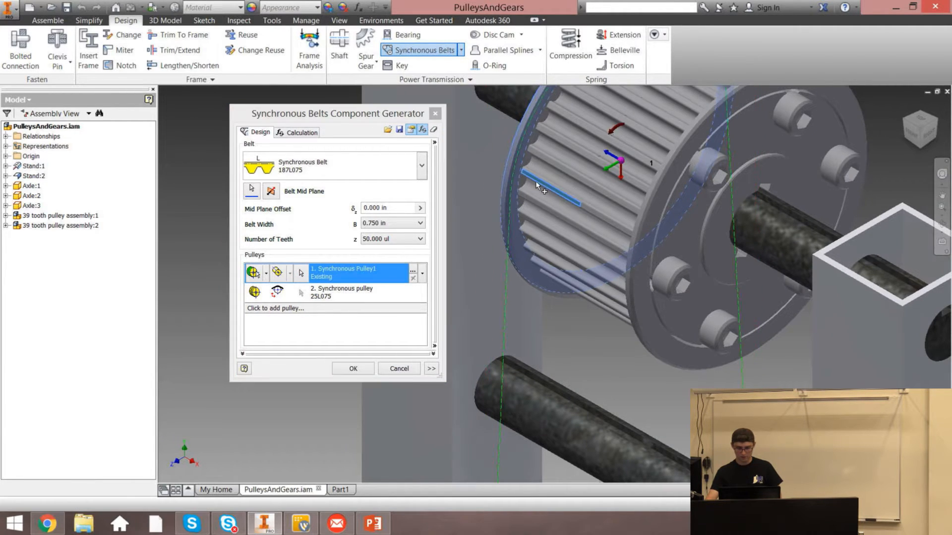
scroll(595, 189, down, 5)
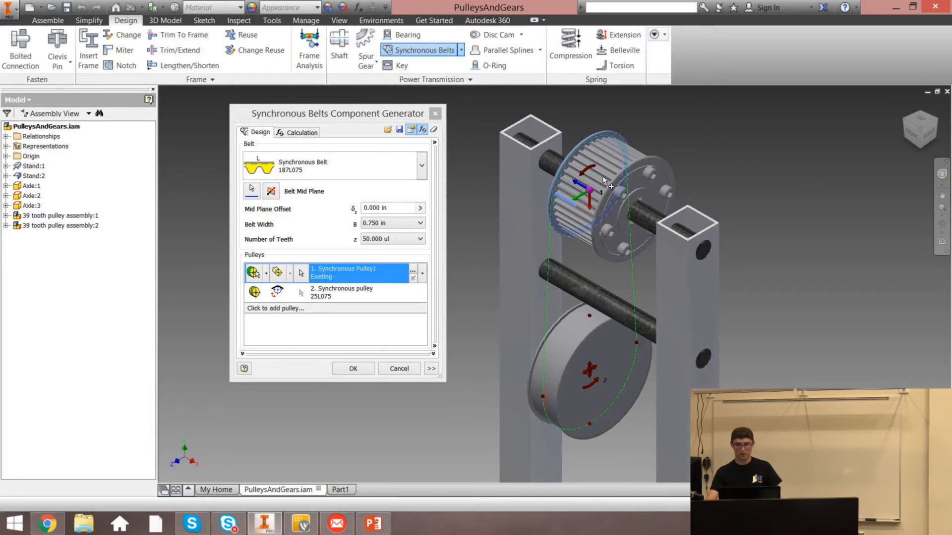
Set the second pulley to Existing and select the lower pulley's tooth pattern
click(928, 135)
scroll(545, 225, up, 5)
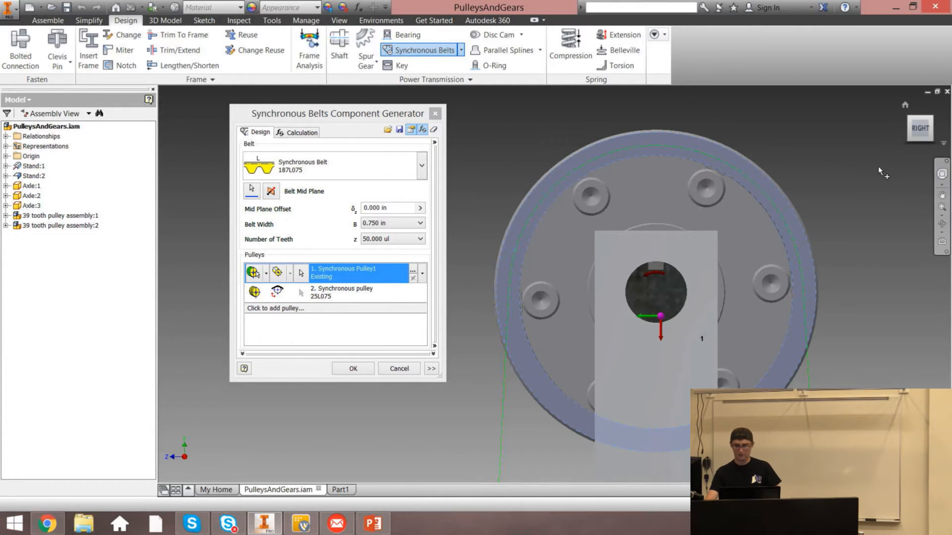
click(905, 105)
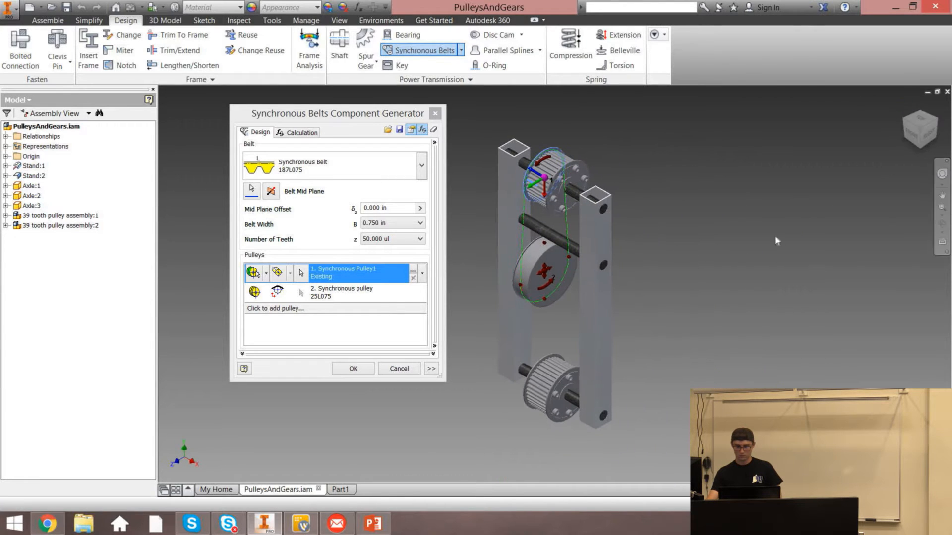
click(261, 297)
click(275, 328)
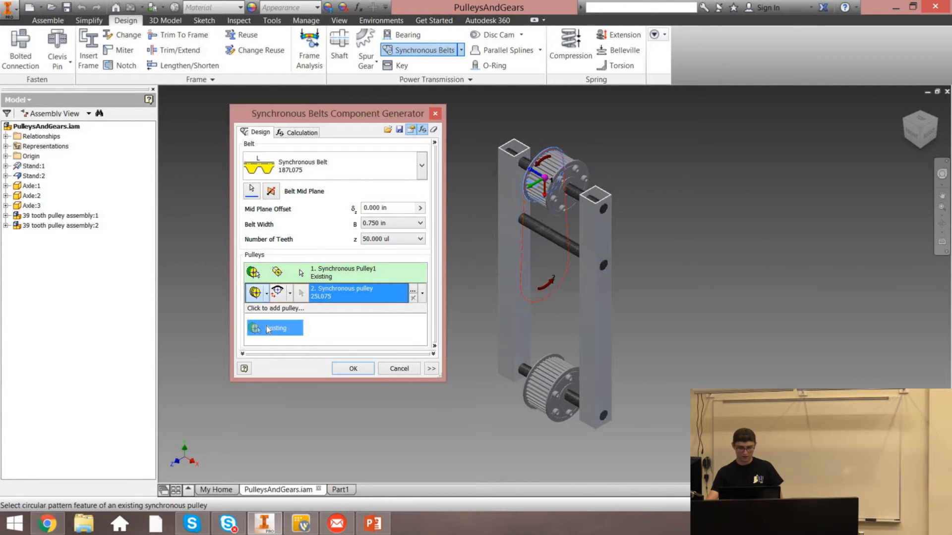
scroll(530, 392, up, 8)
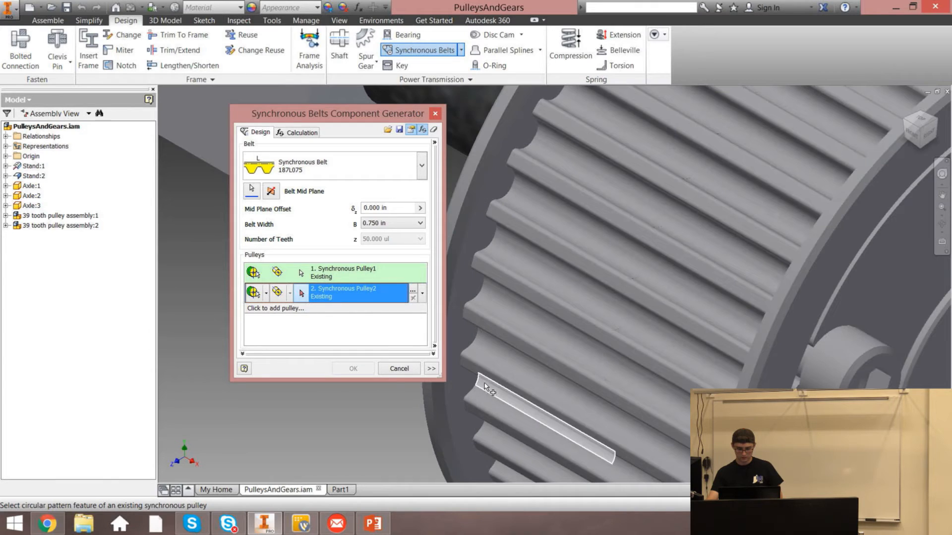
click(491, 394)
click(921, 143)
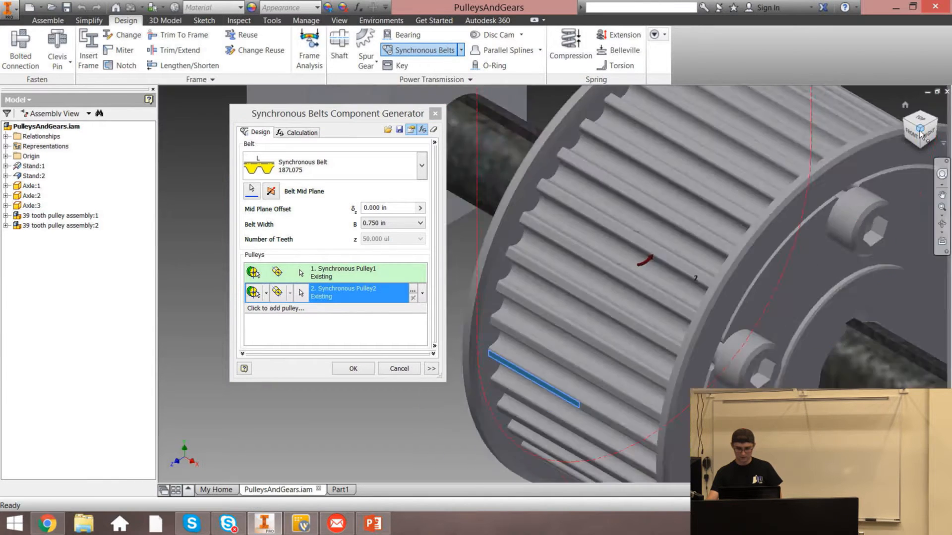
scroll(546, 229, up, 6)
scroll(544, 227, down, 5)
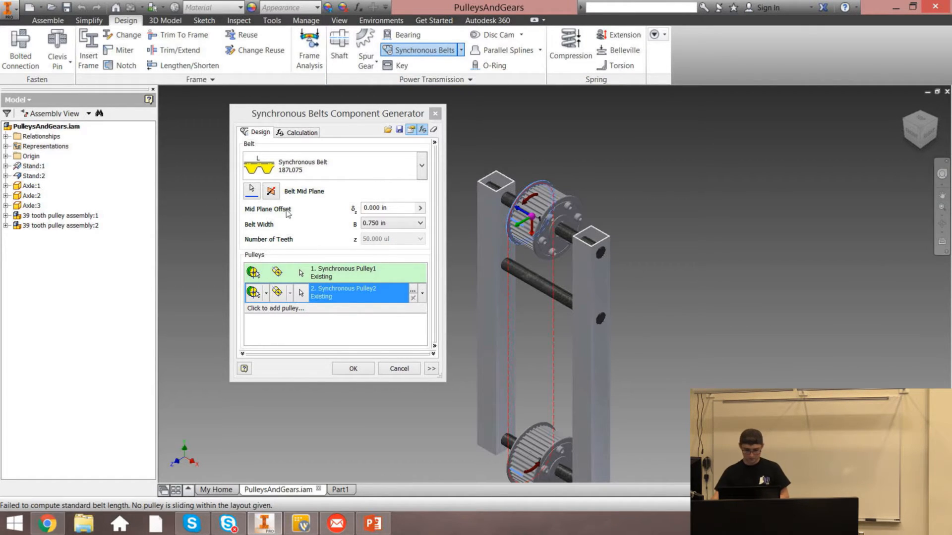
Review the belt's Calculation settings and return to the design settings
click(271, 192)
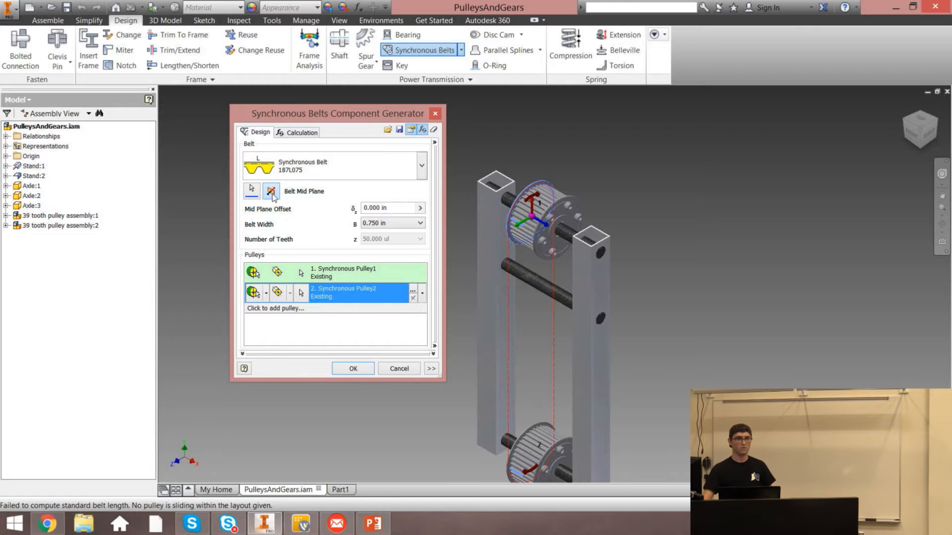
click(293, 132)
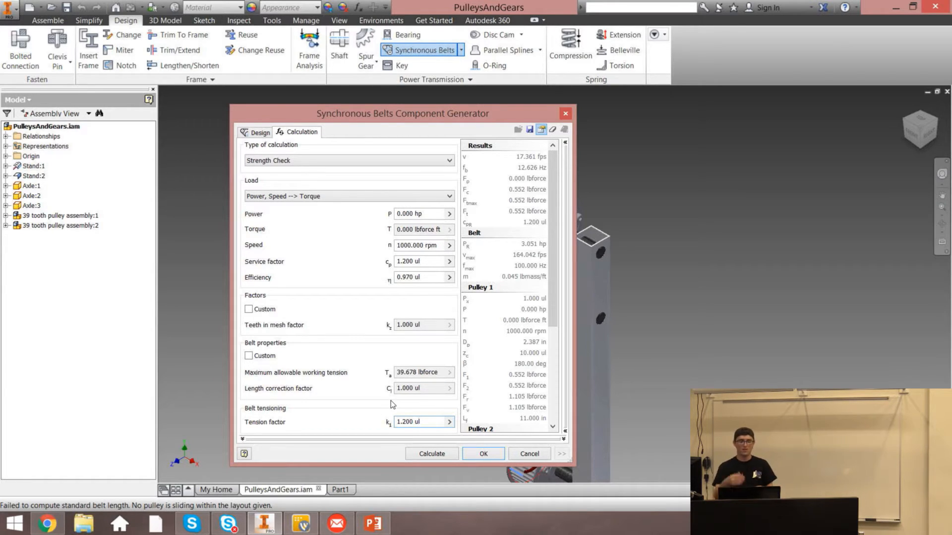
click(262, 133)
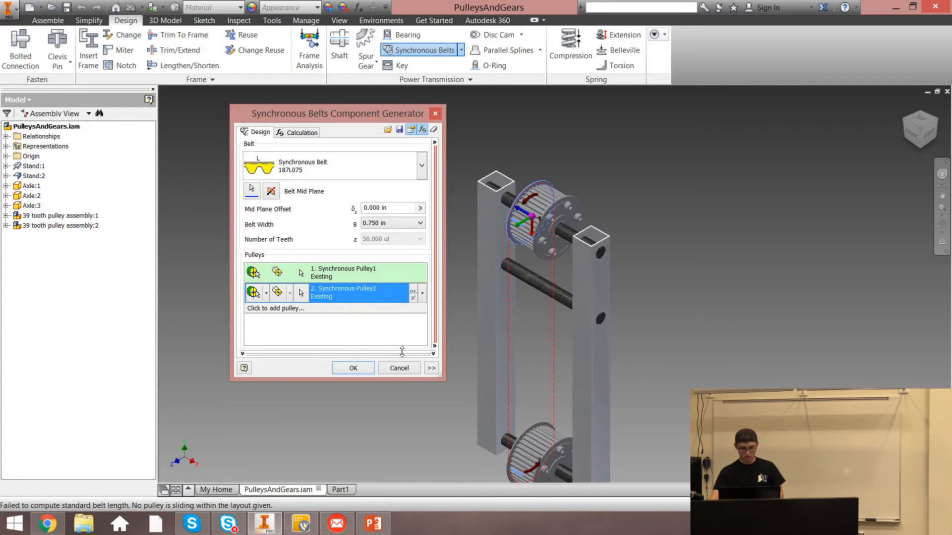
Add a third pulley of type Flat Pulley (Metric) to the belt
click(282, 309)
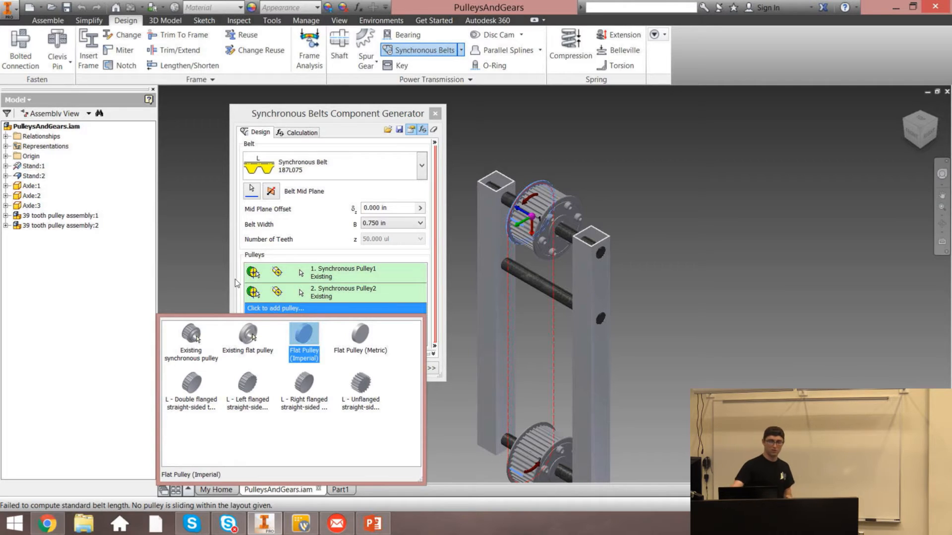
click(360, 335)
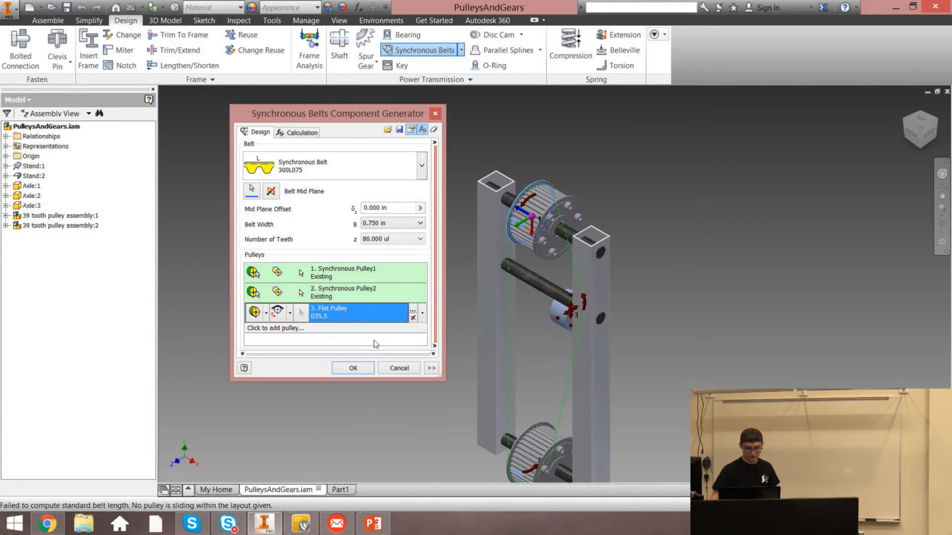
click(928, 133)
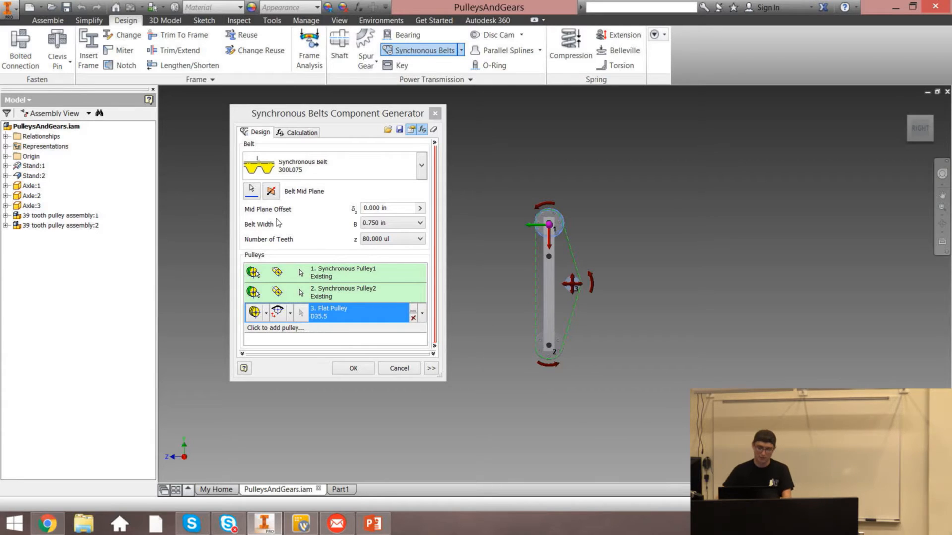
Set the flat pulley's placement to Custom and place it on the middle axle
click(267, 313)
click(276, 348)
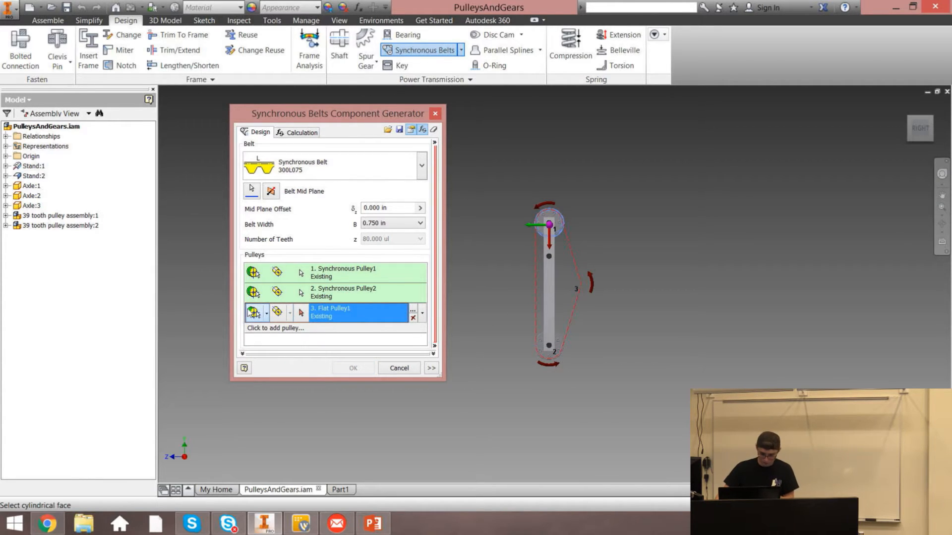
click(266, 313)
click(278, 331)
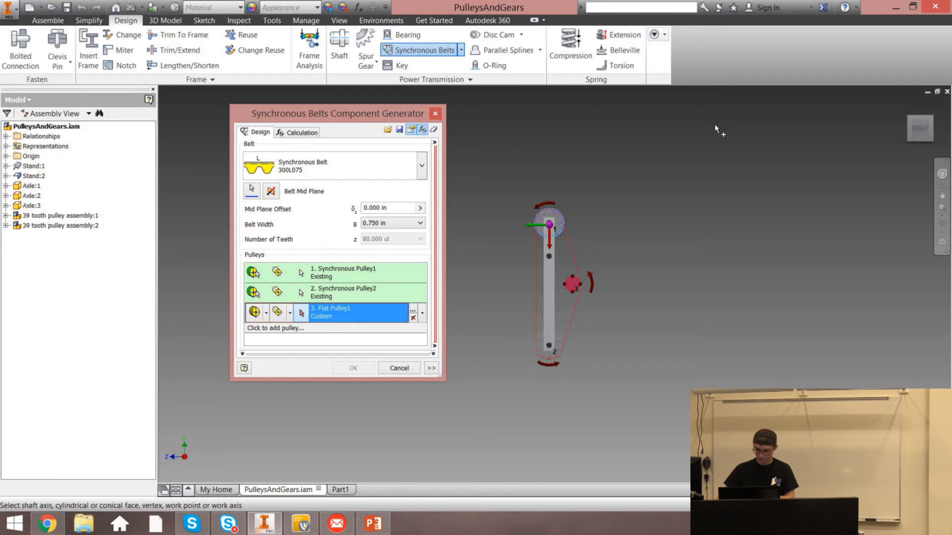
click(907, 109)
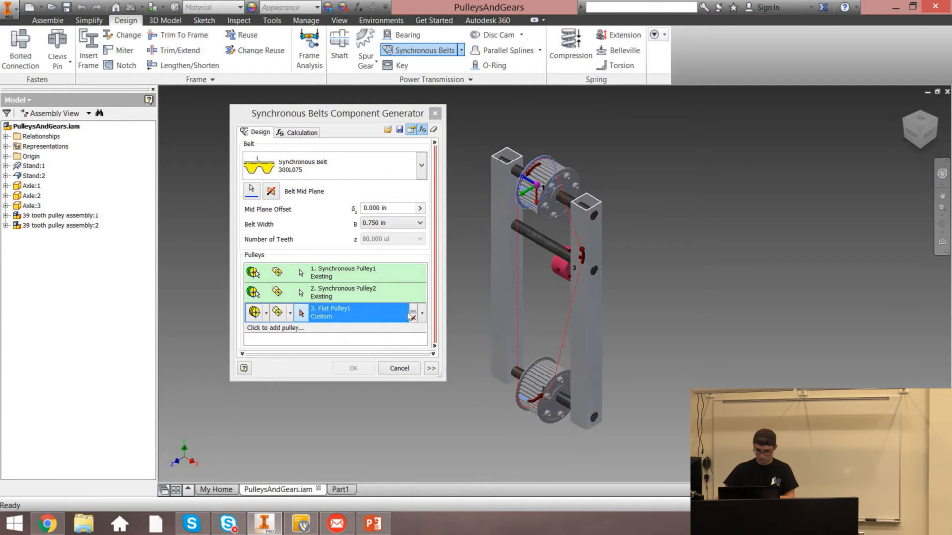
click(557, 265)
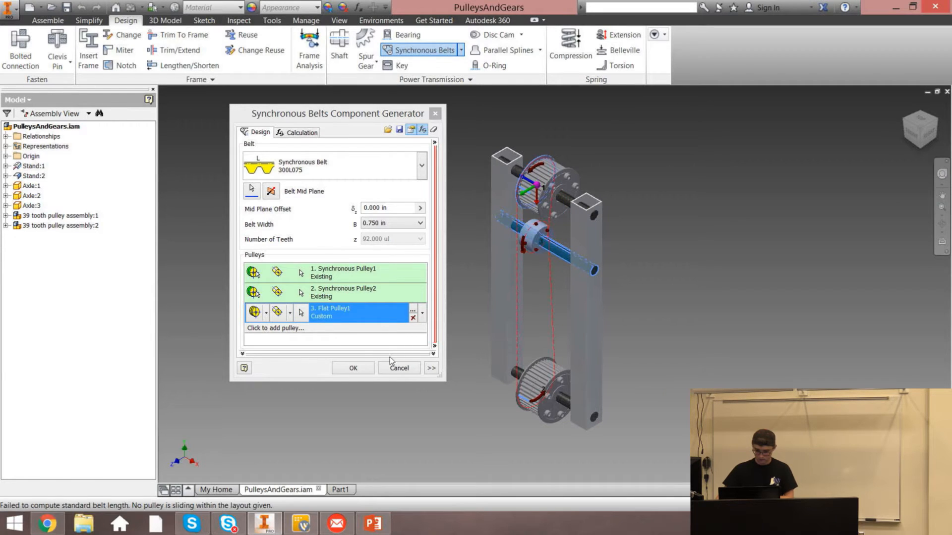
Generate the belt transmission, accepting the Design Accelerator Doctor warnings
click(369, 368)
click(429, 322)
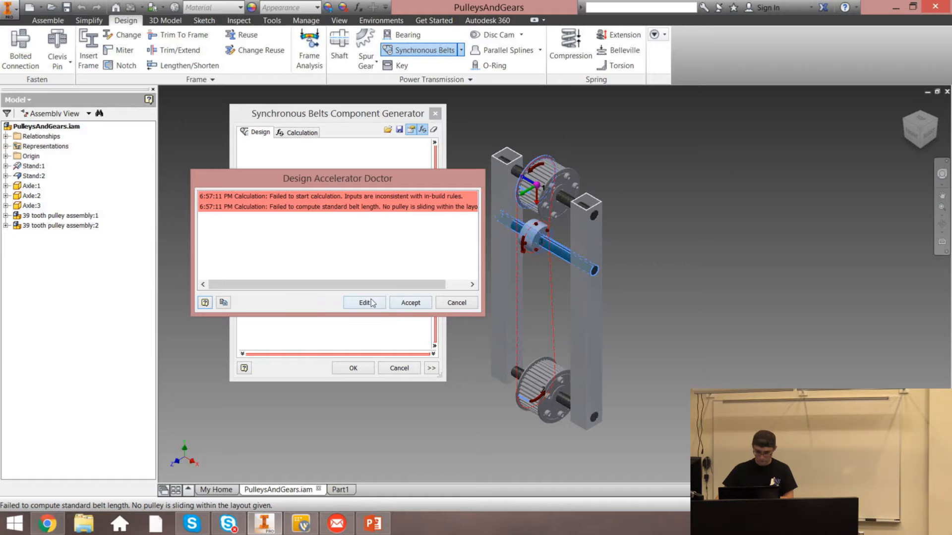
click(405, 303)
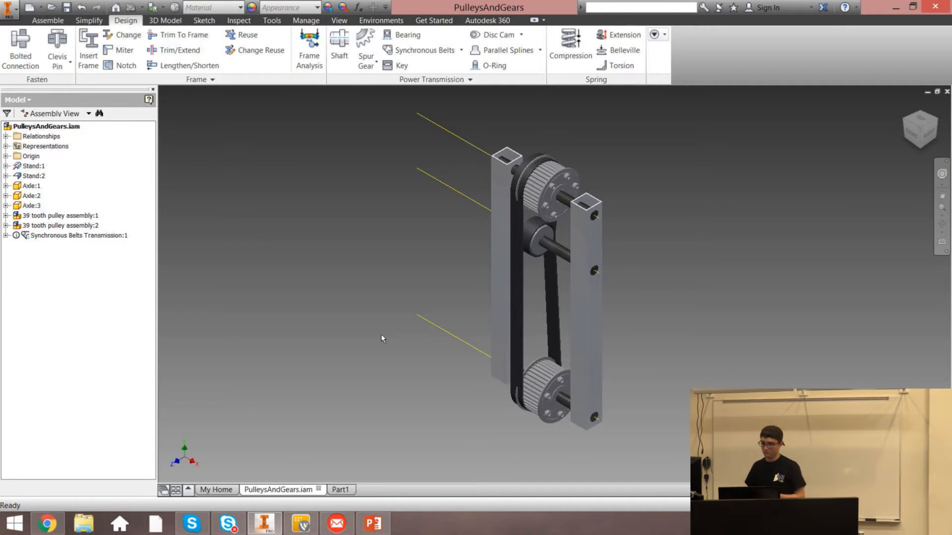
click(916, 115)
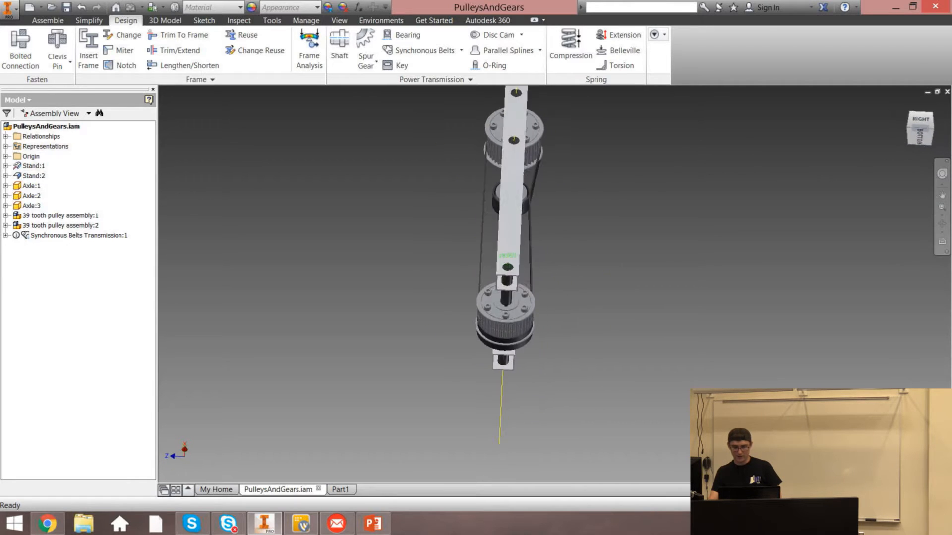
click(905, 104)
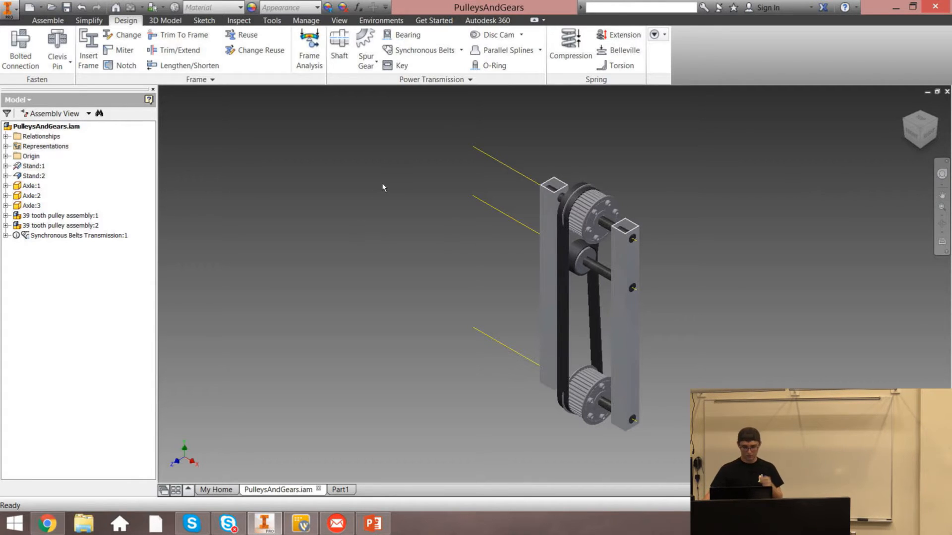
Restart the Synchronous Belts generator and set the belt width to 3.000 in
click(432, 53)
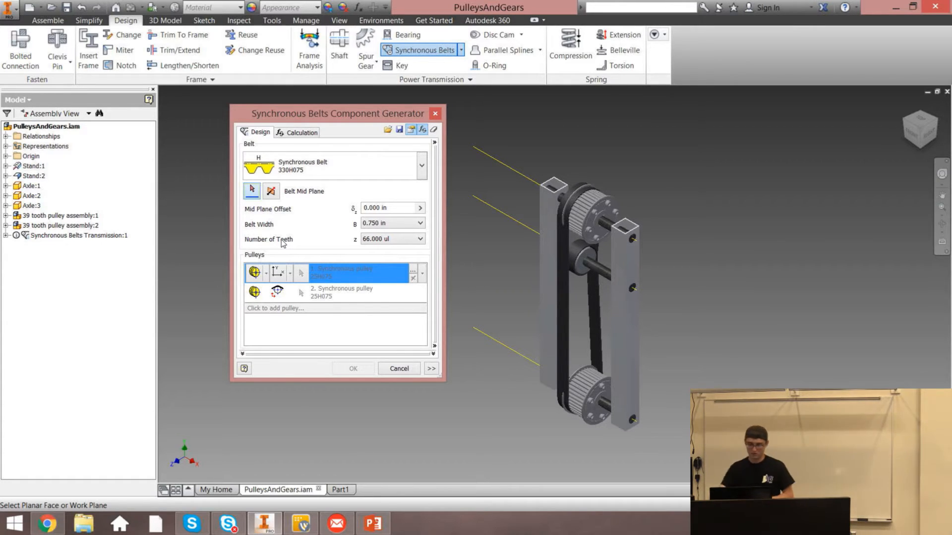
click(420, 223)
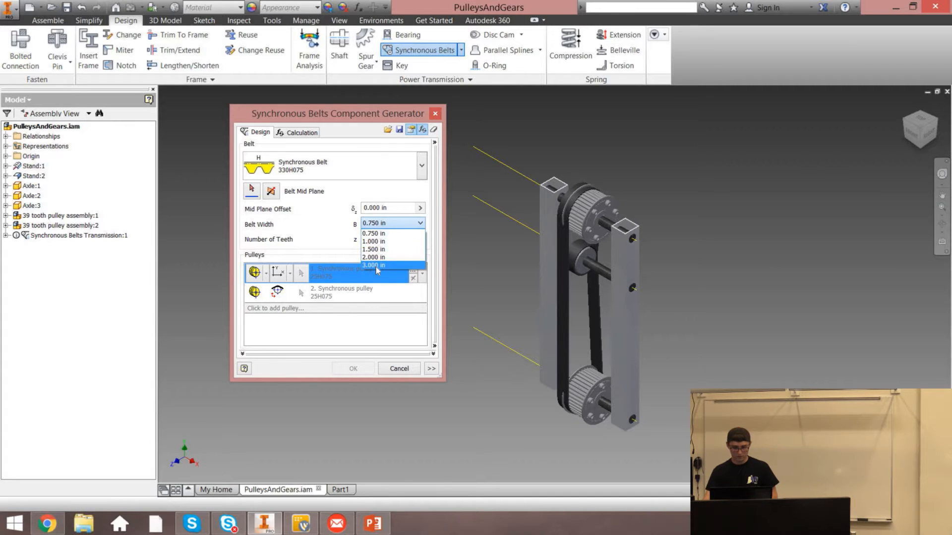
click(392, 268)
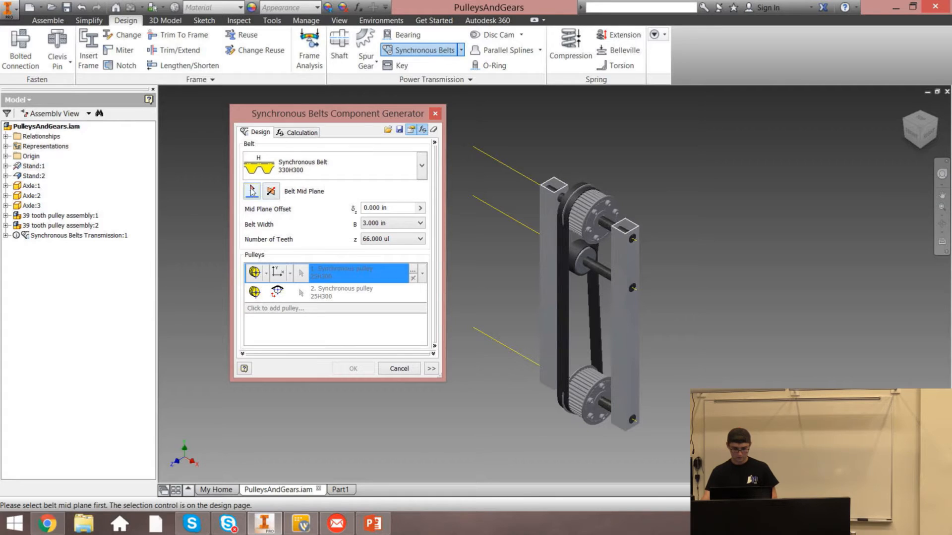
Select the upper pulley's face as the belt mid plane
click(252, 191)
scroll(597, 216, up, 5)
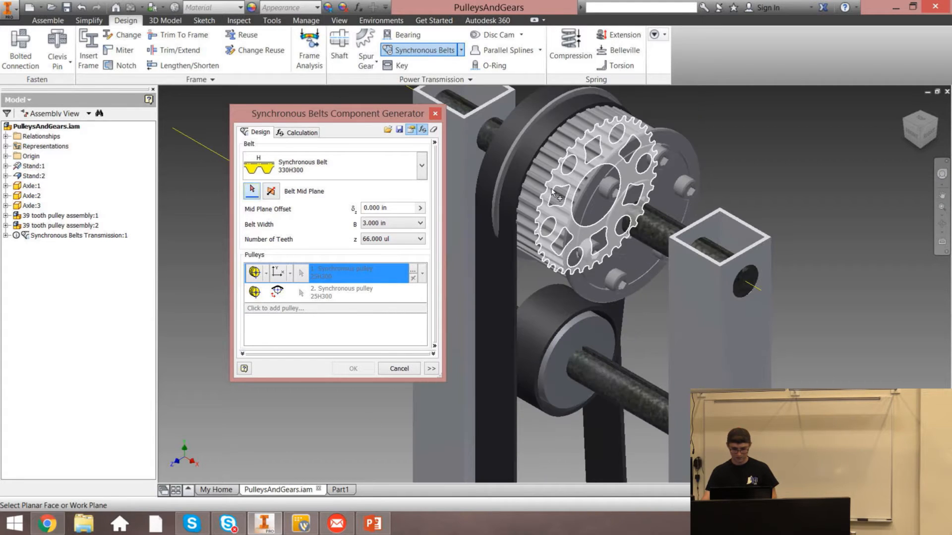
click(552, 190)
Generate the 3.000 in belt with the default file names, then undo its creation
click(371, 368)
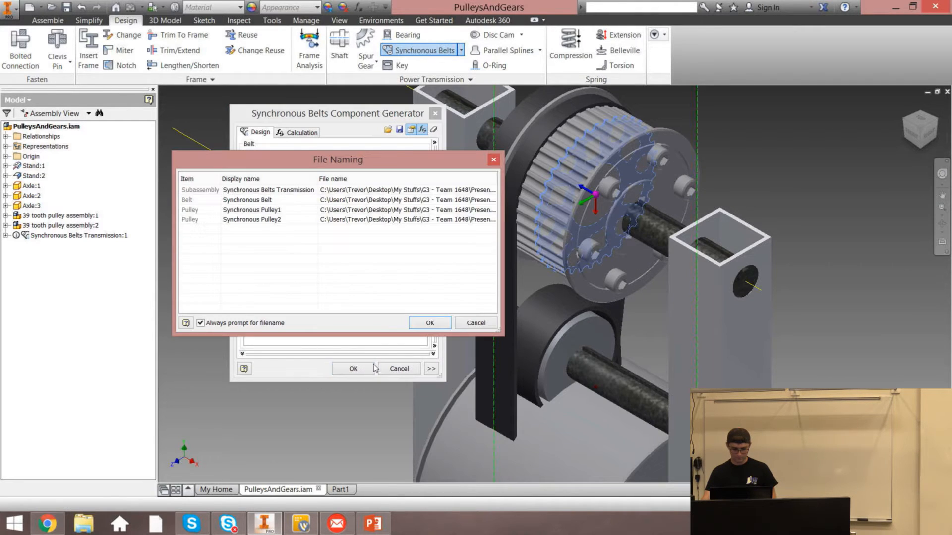
click(430, 325)
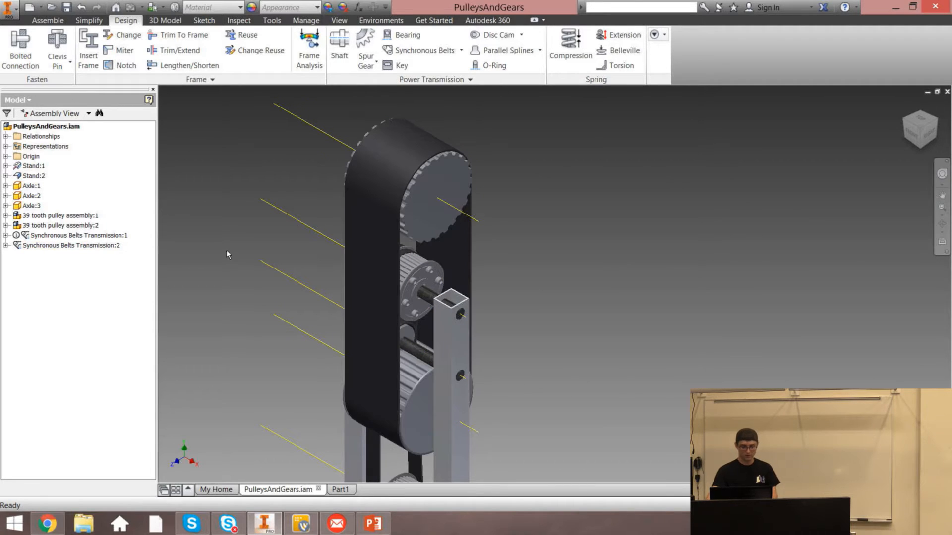
key(ctrl+z)
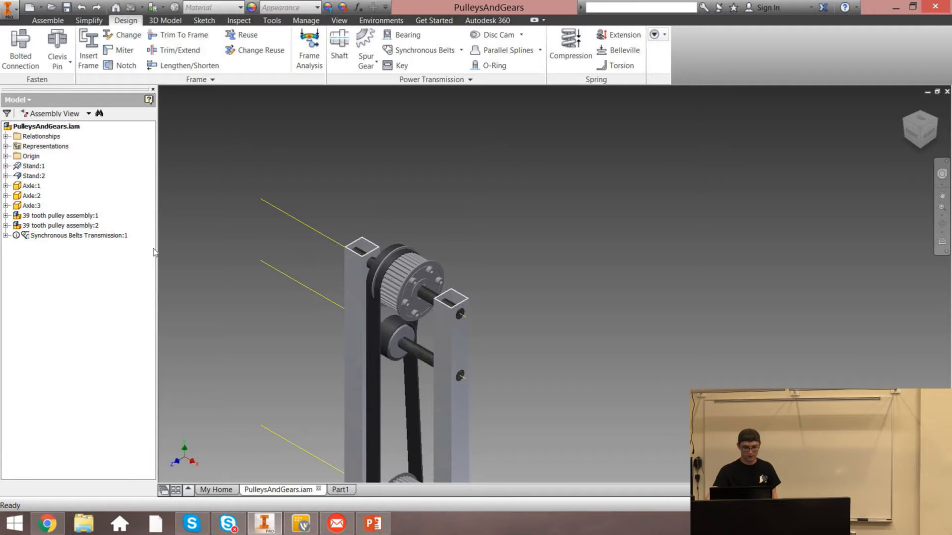
Delete the Synchronous Belts Transmission:1 design accelerator component
right_click(44, 236)
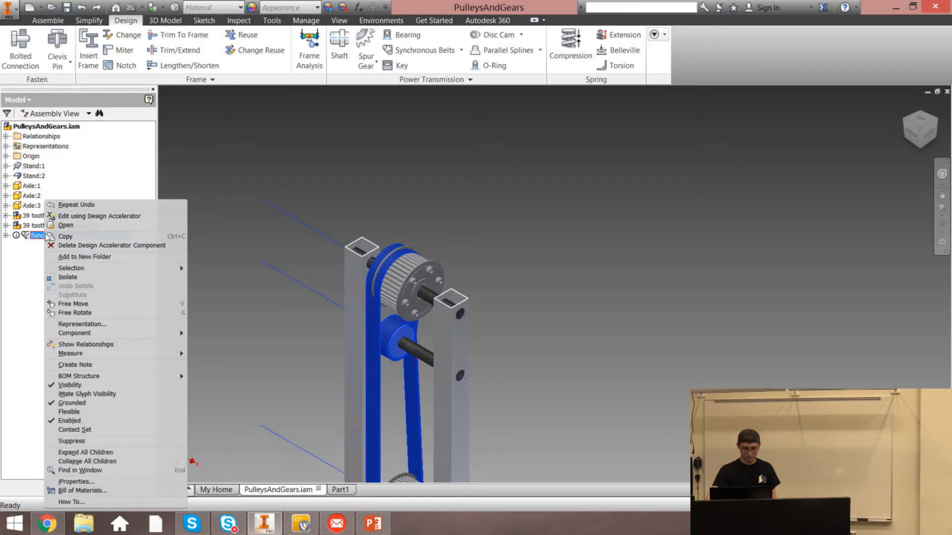
click(80, 246)
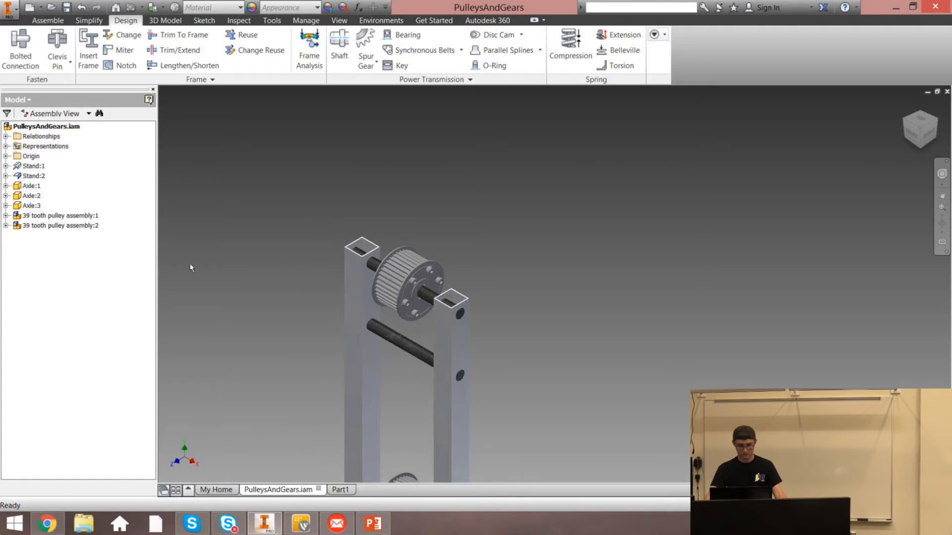
click(907, 108)
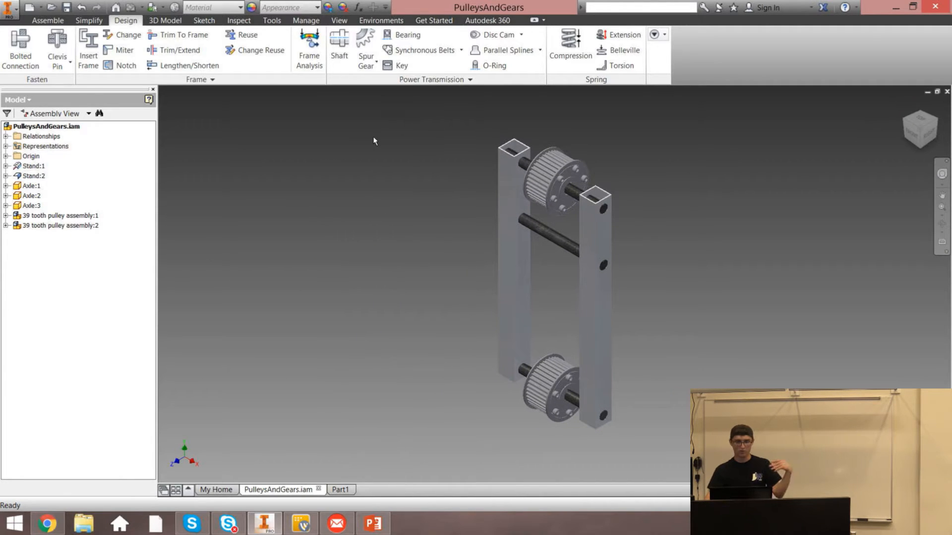
Create a work plane offset -0.75 in from the upper pulley's outer face
click(165, 21)
click(216, 42)
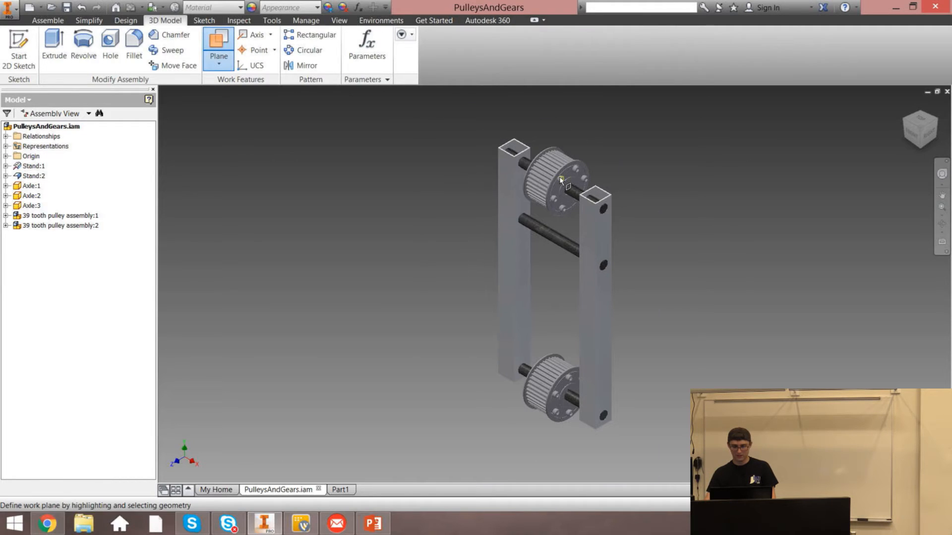
scroll(563, 181, down, 5)
click(588, 163)
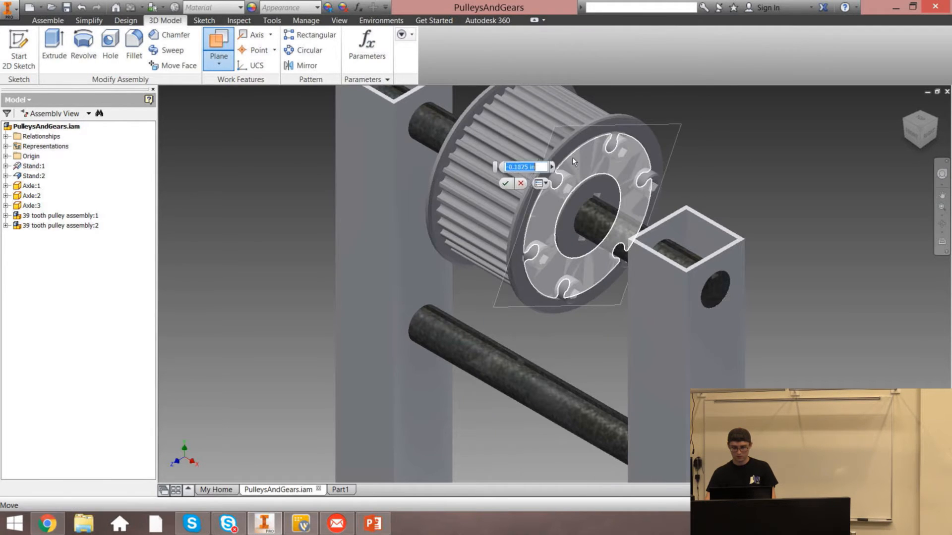
click(911, 133)
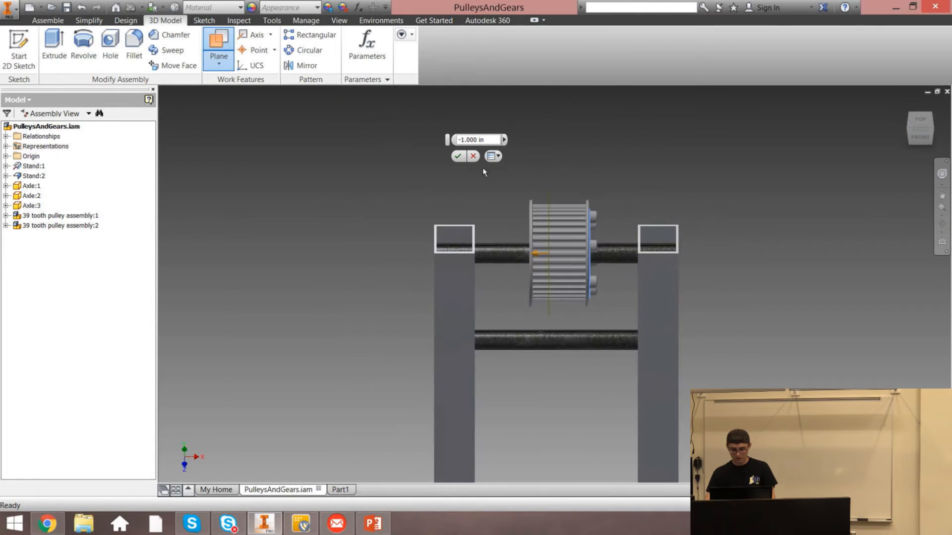
double_click(486, 139)
text(.75)
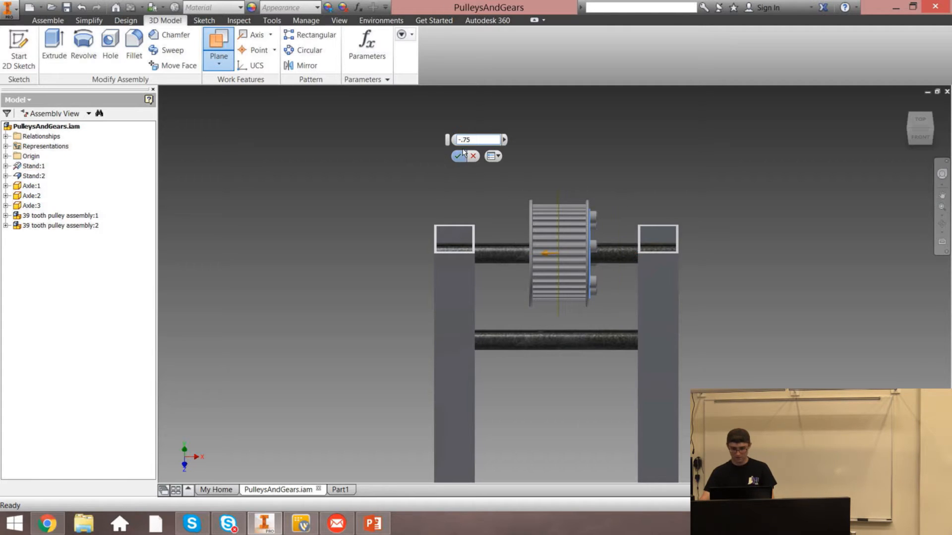
click(458, 157)
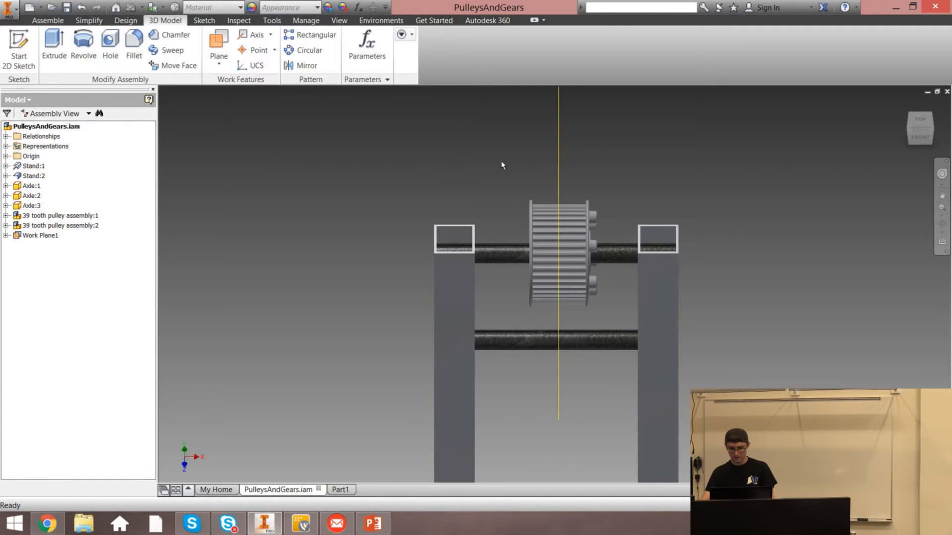
Start a new Synchronous Belts generator and select Work Plane1 as the belt mid plane
click(904, 104)
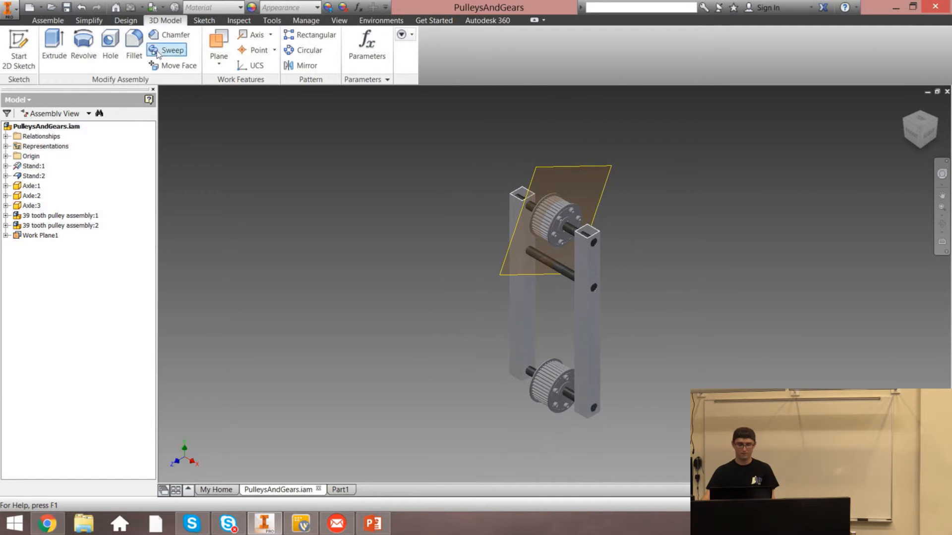
click(125, 20)
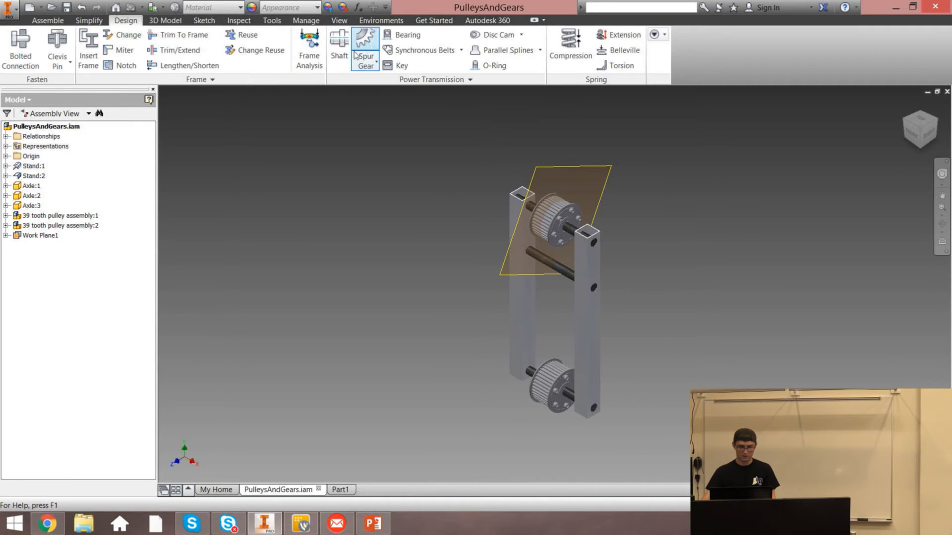
click(421, 50)
click(350, 169)
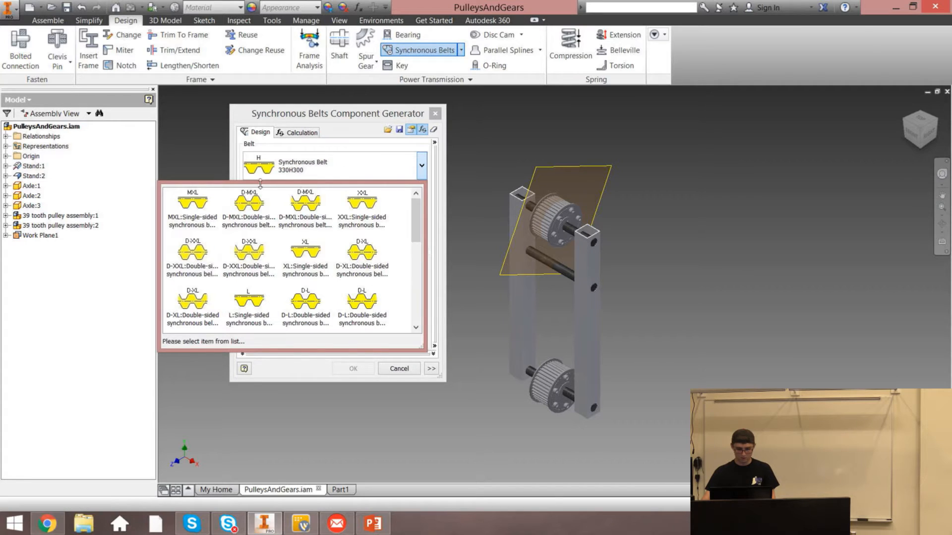
click(424, 172)
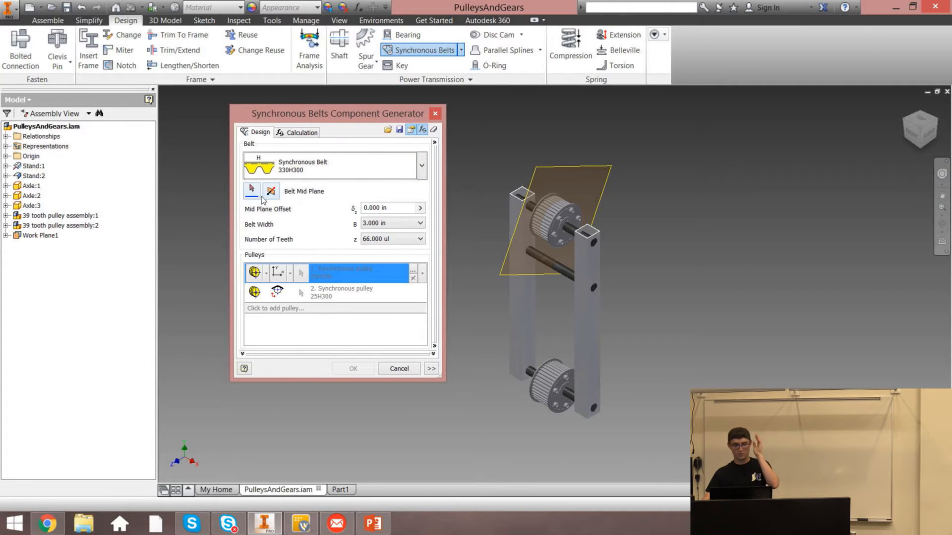
click(595, 194)
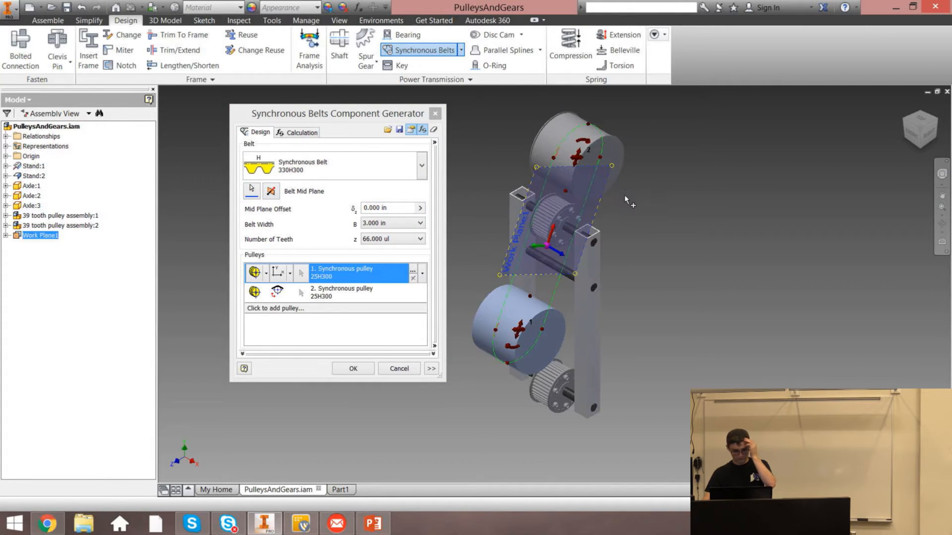
Set the belt width to 0.750 in, keeping 66 teeth
click(391, 224)
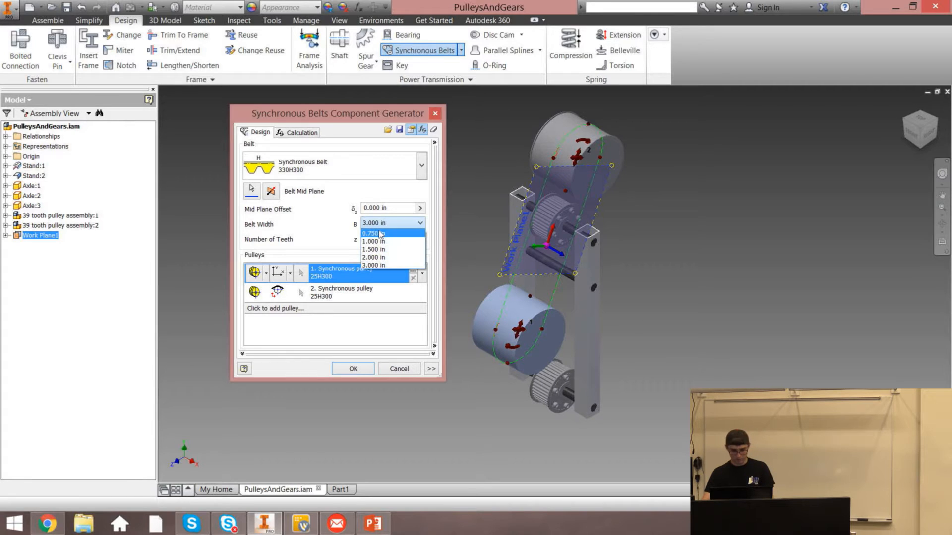
click(380, 235)
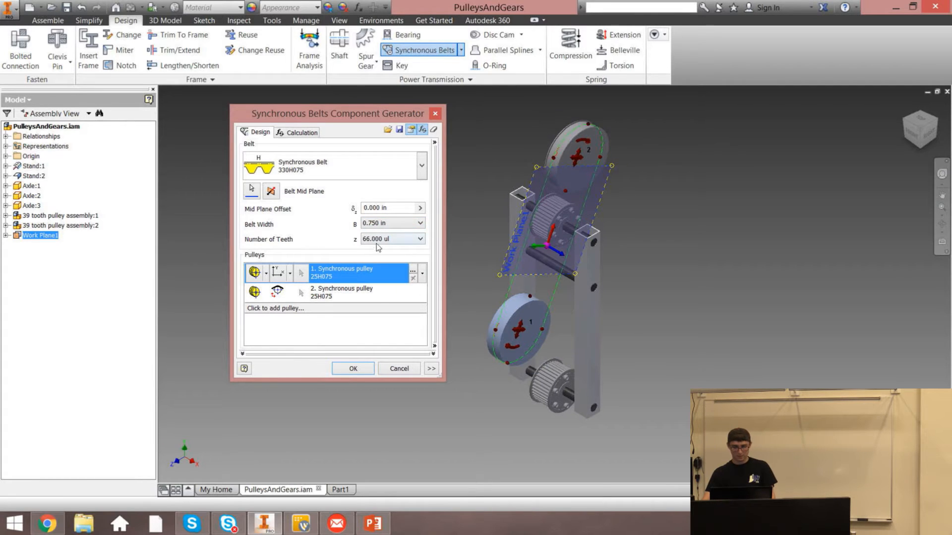
click(387, 240)
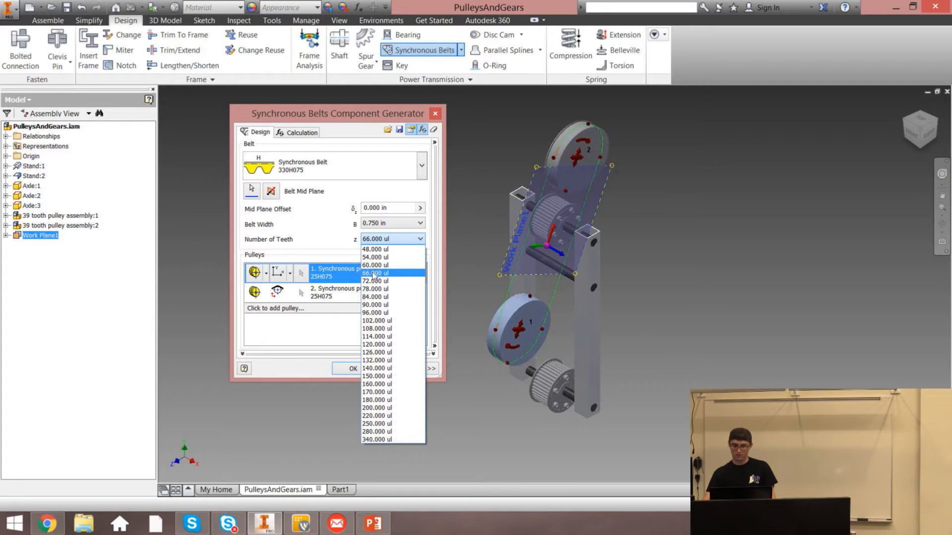
click(370, 274)
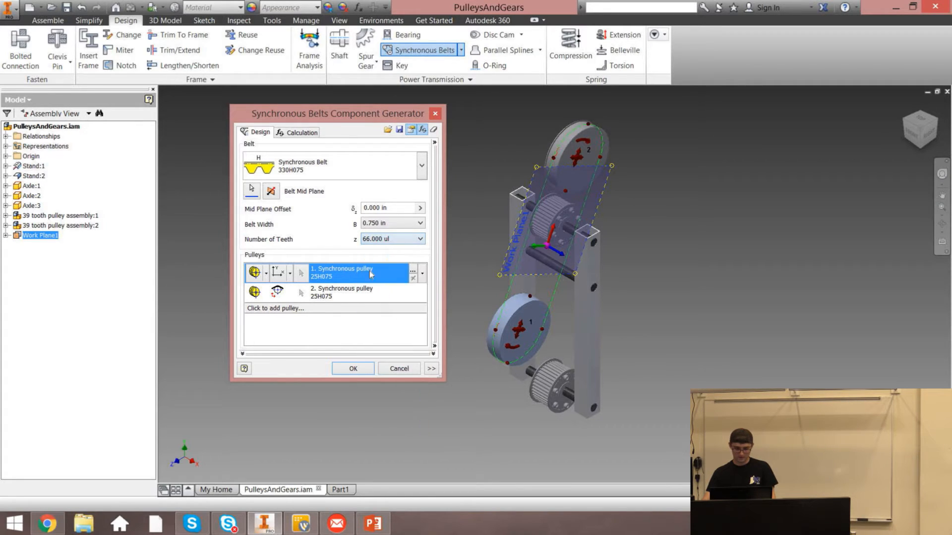
Set the first pulley to Existing and pick the upper pulley's circular tooth pattern
click(266, 273)
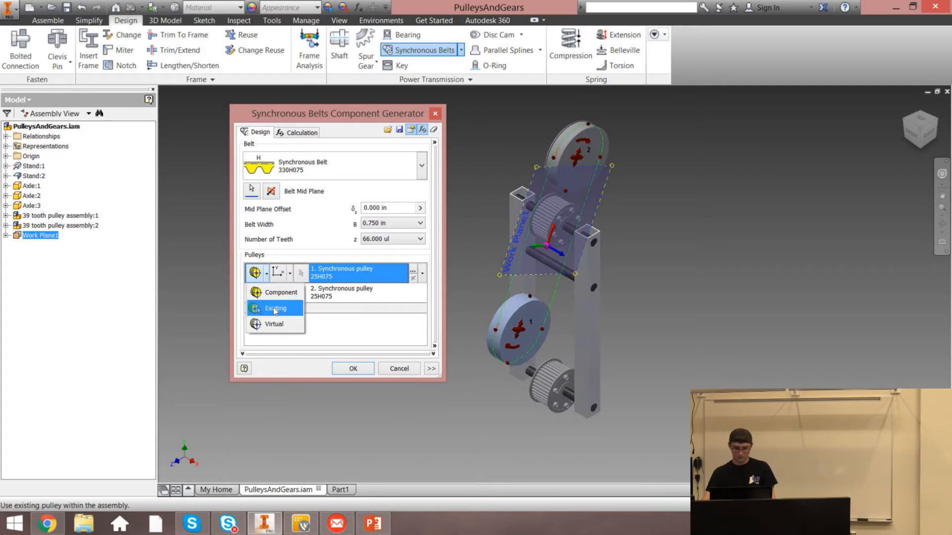
click(268, 310)
scroll(565, 218, down, 3)
scroll(563, 216, down, 5)
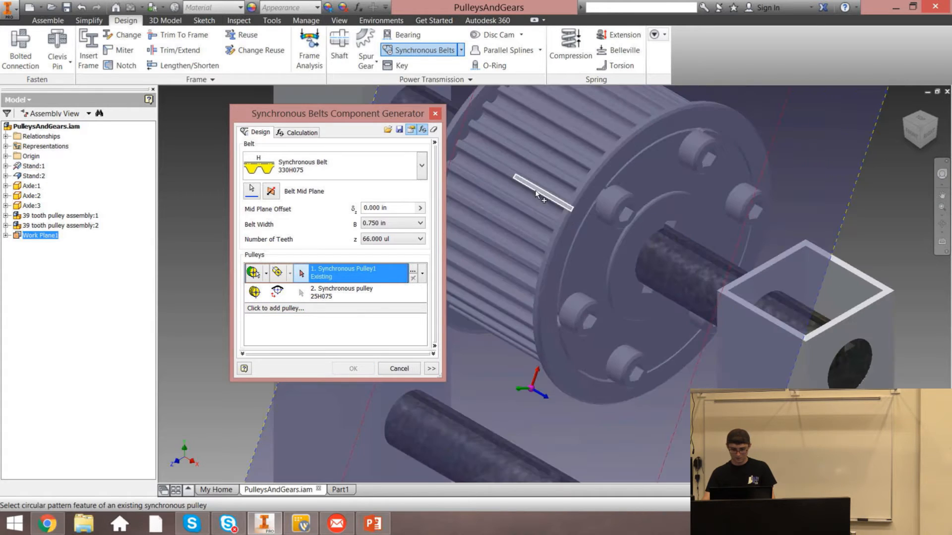
click(536, 193)
Set the second pulley to Existing and pick the lower pulley's circular tooth pattern
click(256, 295)
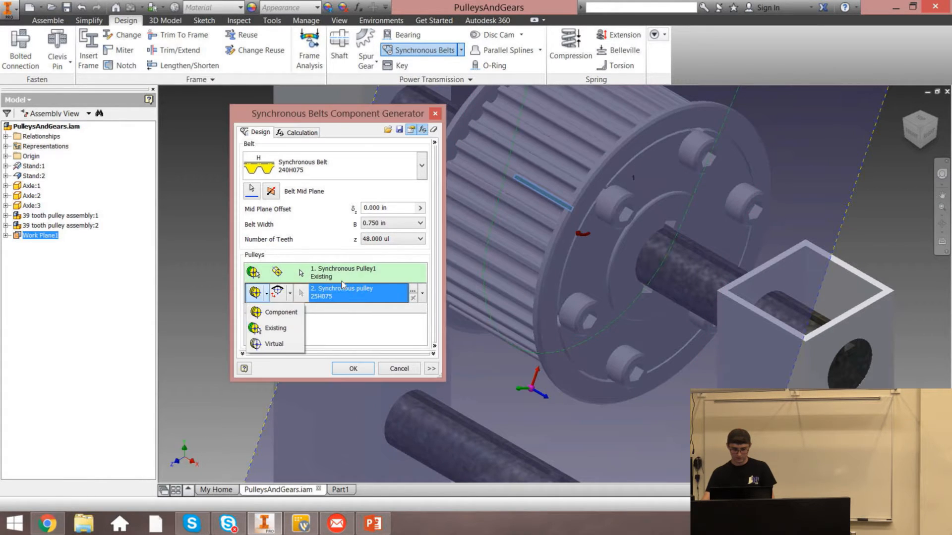
click(272, 328)
scroll(522, 255, up, 5)
scroll(515, 343, down, 6)
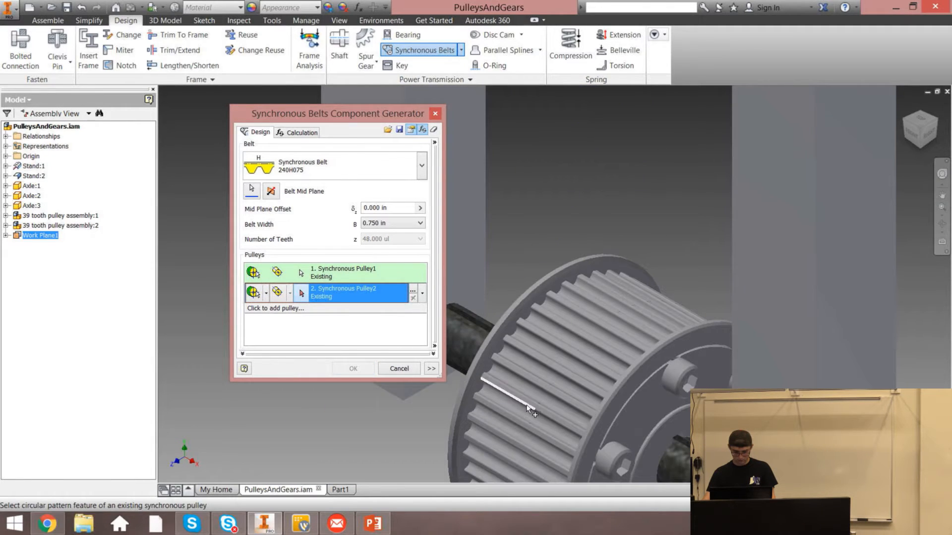
click(527, 404)
Generate the belt transmission with the default file names
click(354, 369)
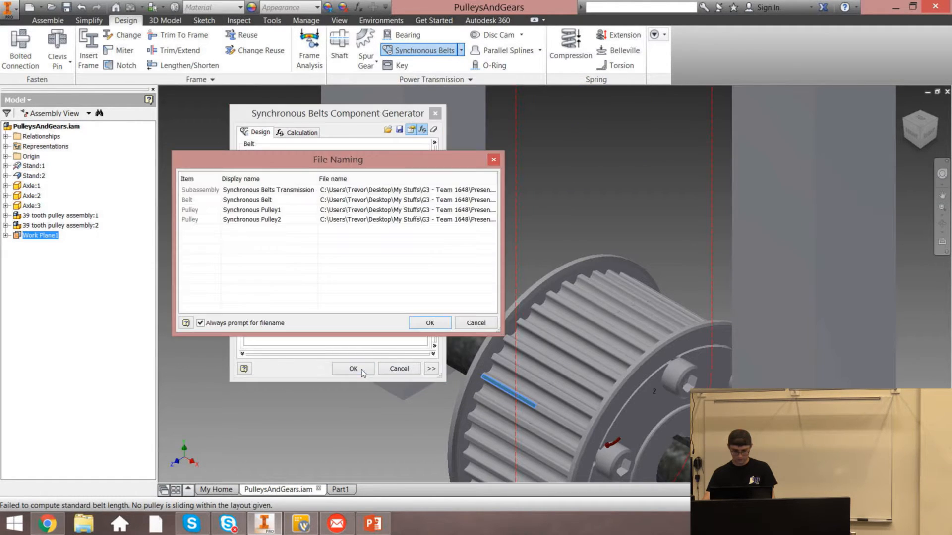
click(430, 325)
click(399, 303)
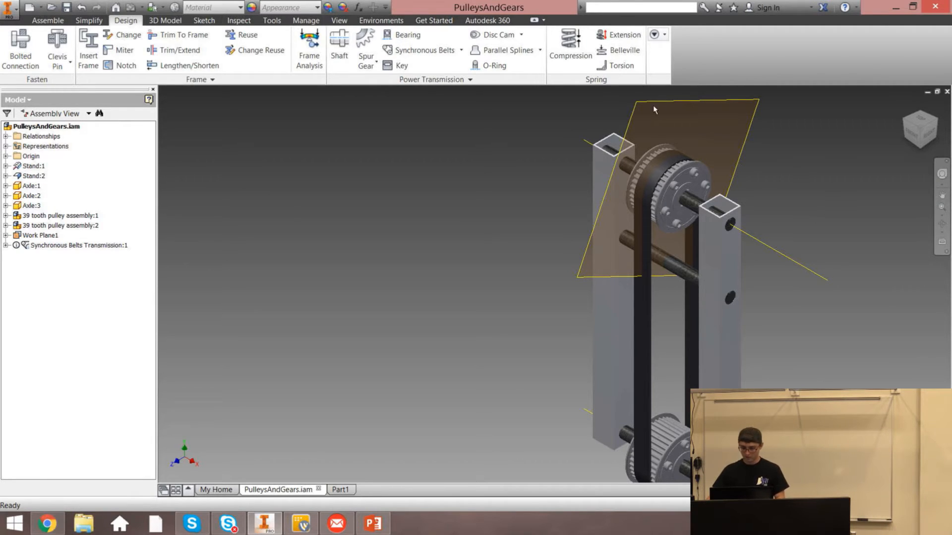
Turn off the visibility of Work Plane1
right_click(29, 236)
click(55, 355)
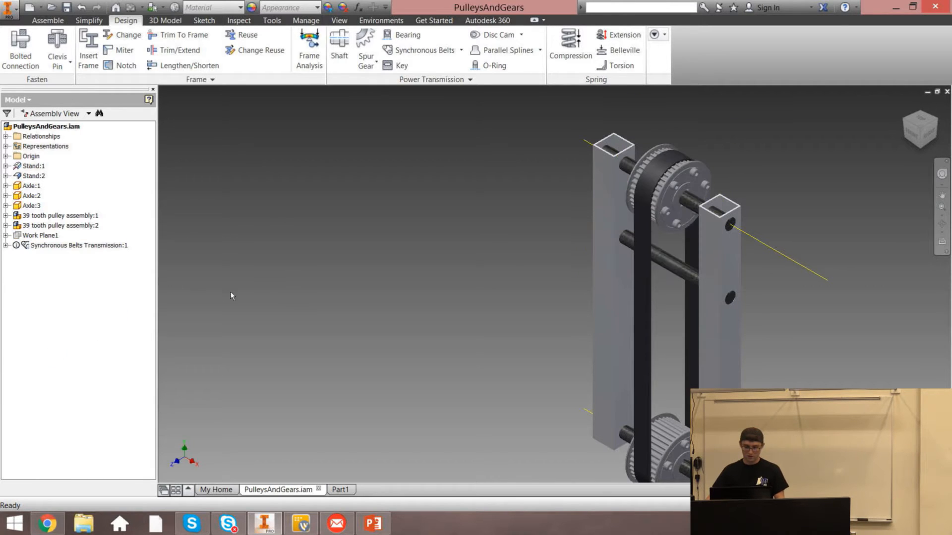
Expand the Synchronous Belts Transmission browser tree to examine the belt's folders and features
click(6, 245)
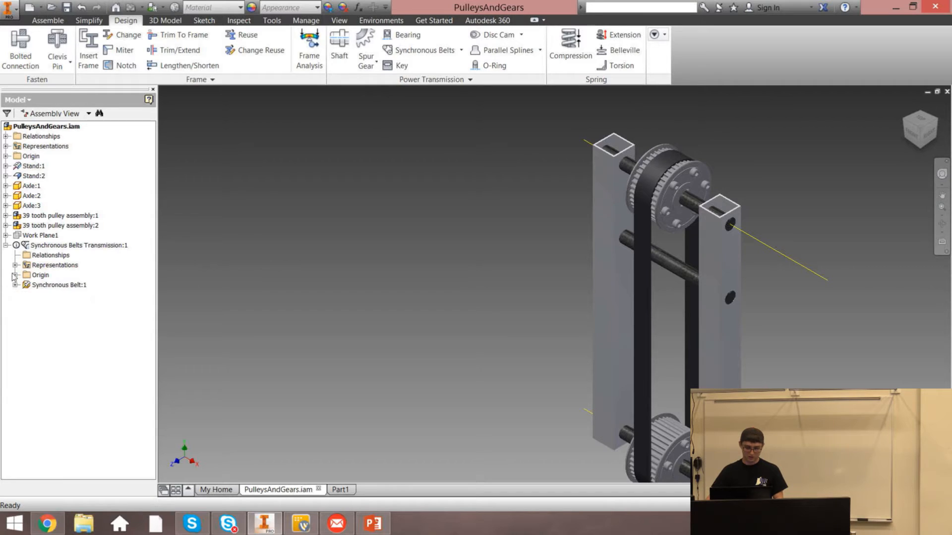
click(15, 275)
click(16, 274)
click(15, 285)
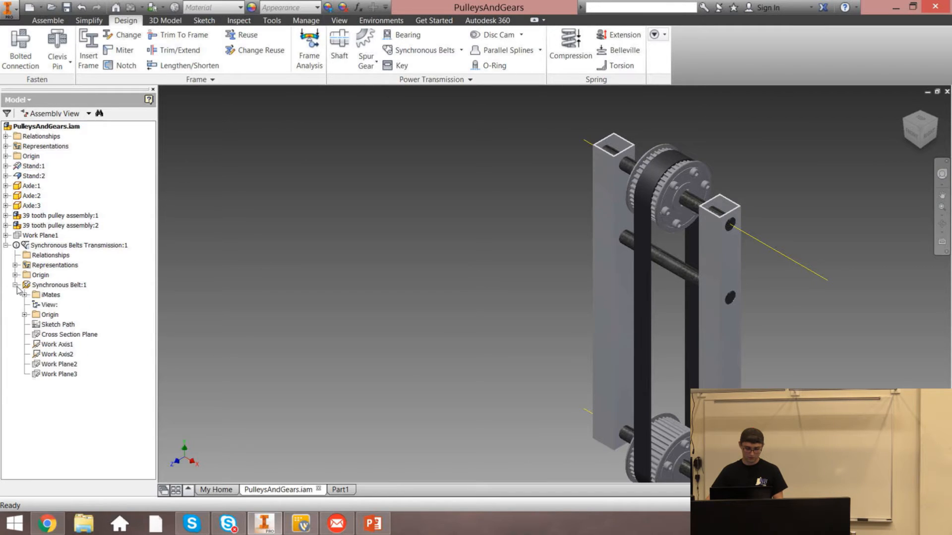
click(25, 315)
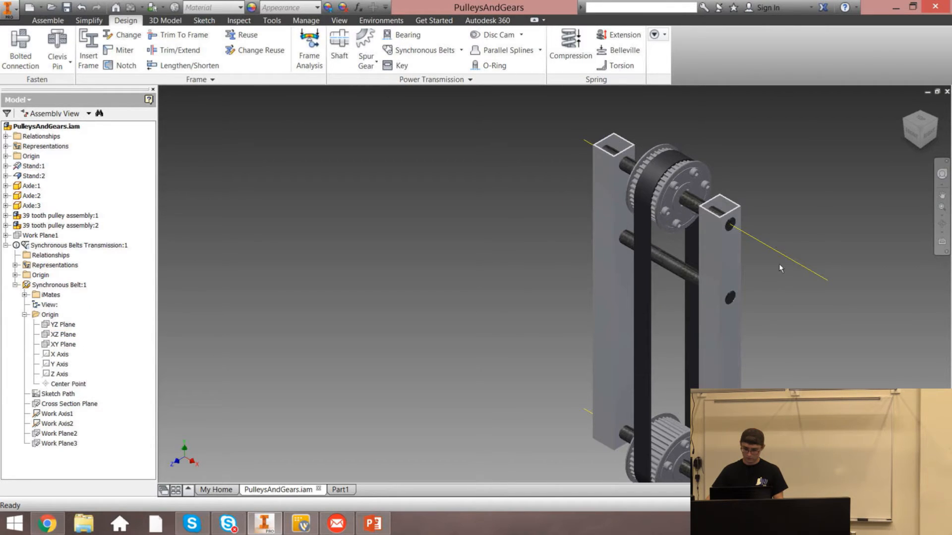
click(24, 314)
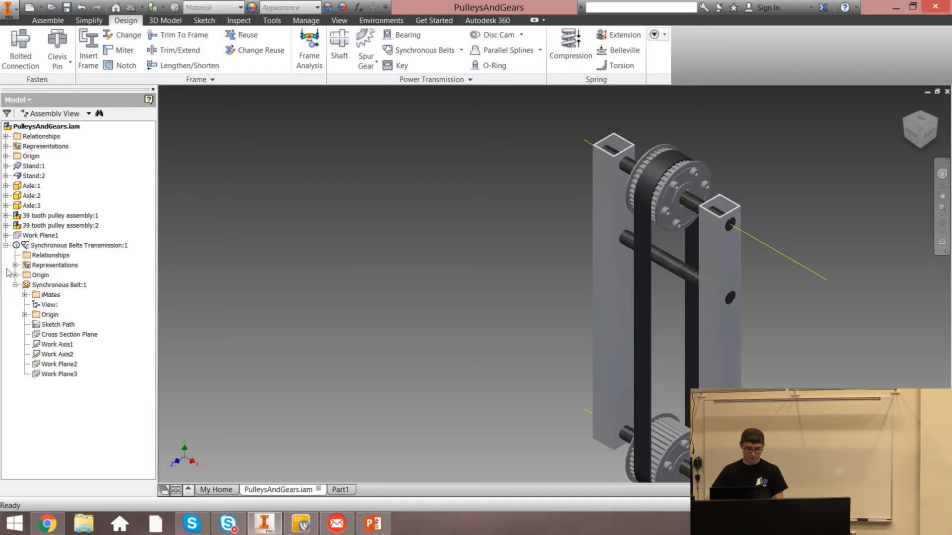
click(15, 285)
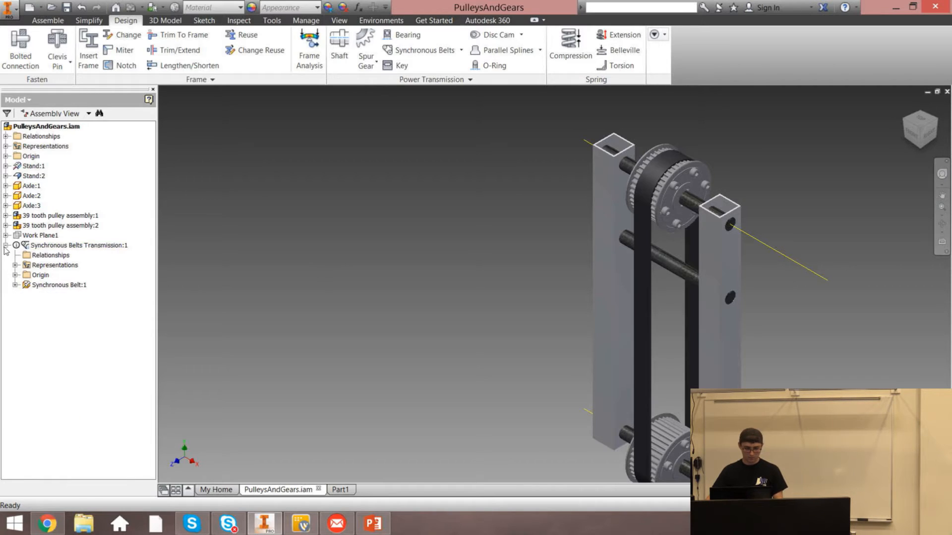
click(6, 246)
Highlight the belt transmission in the browser and in the model to examine the finished belt
click(45, 245)
click(342, 157)
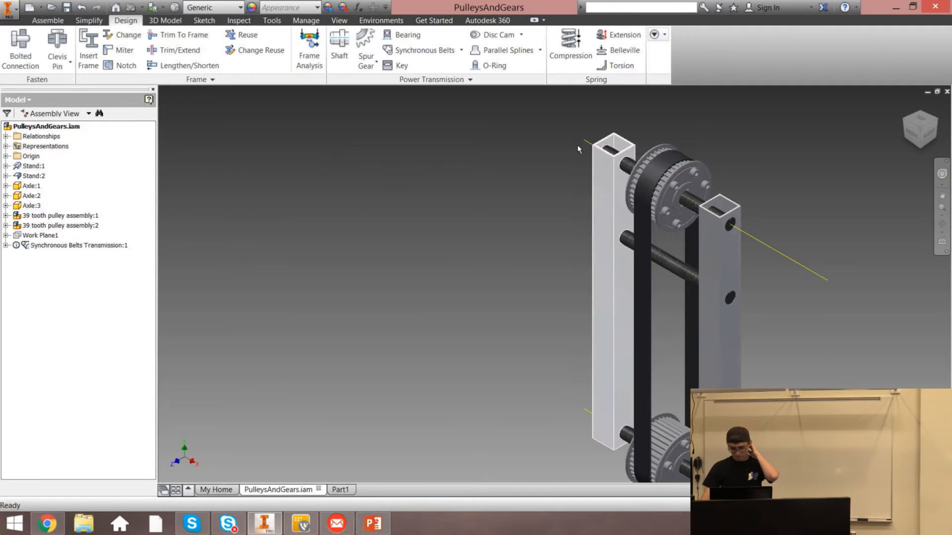
click(905, 105)
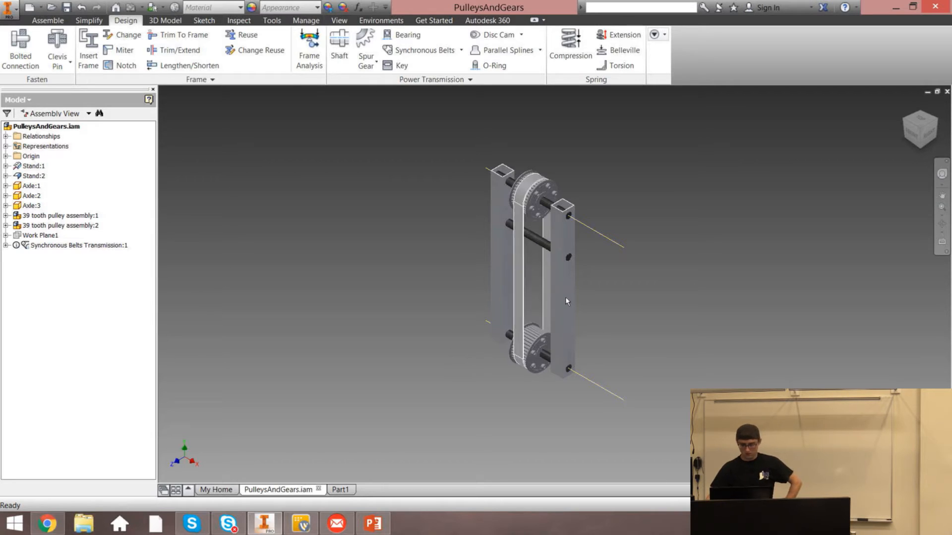
click(508, 275)
click(519, 269)
click(471, 296)
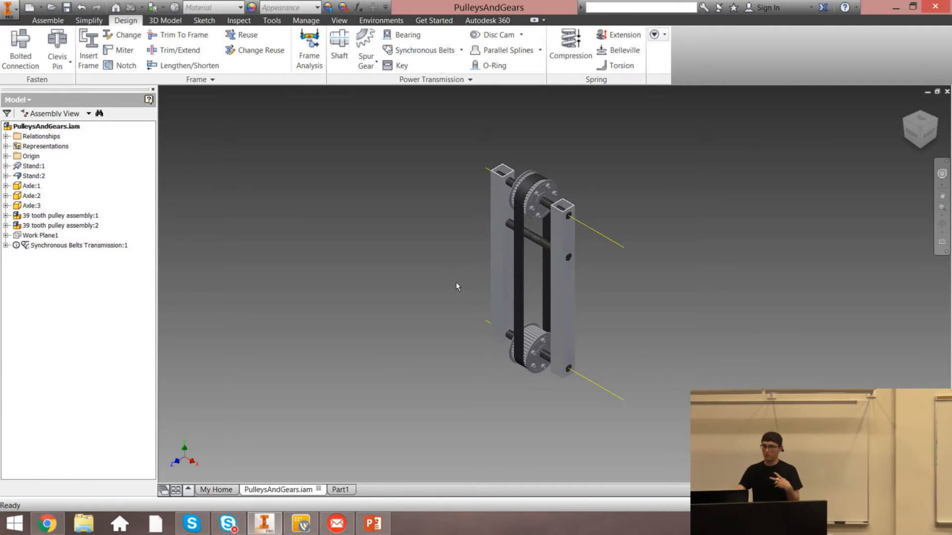
click(517, 283)
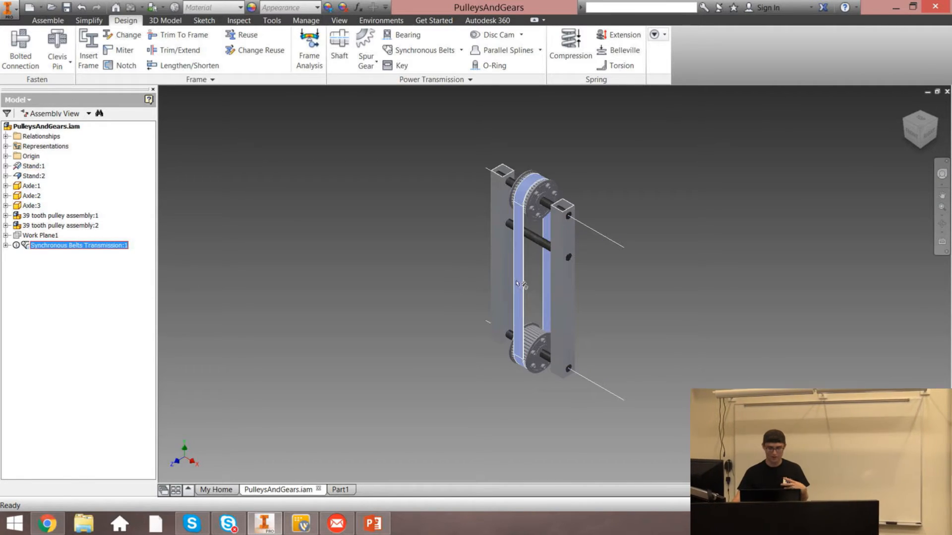
click(530, 261)
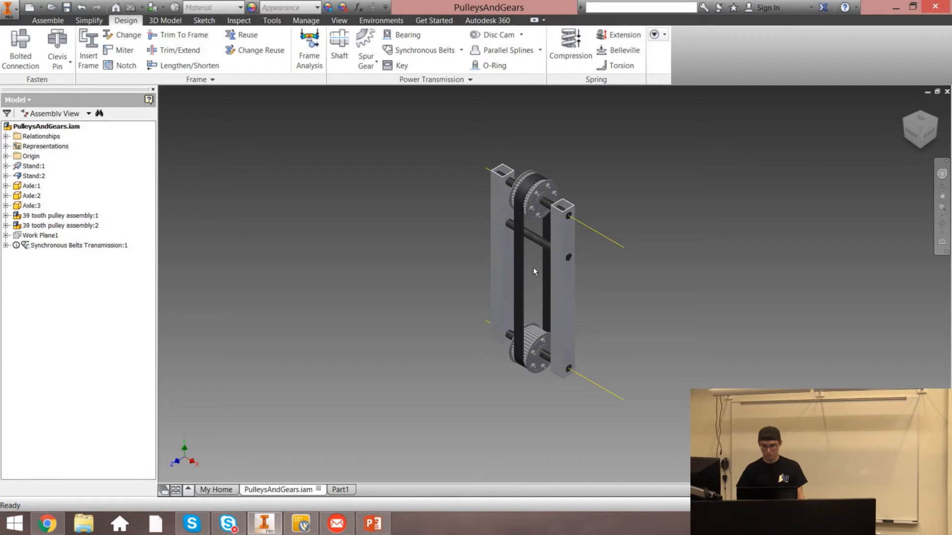
Switch to PowerPoint to review the Topics and Demo slides, then return to Inventor
click(360, 526)
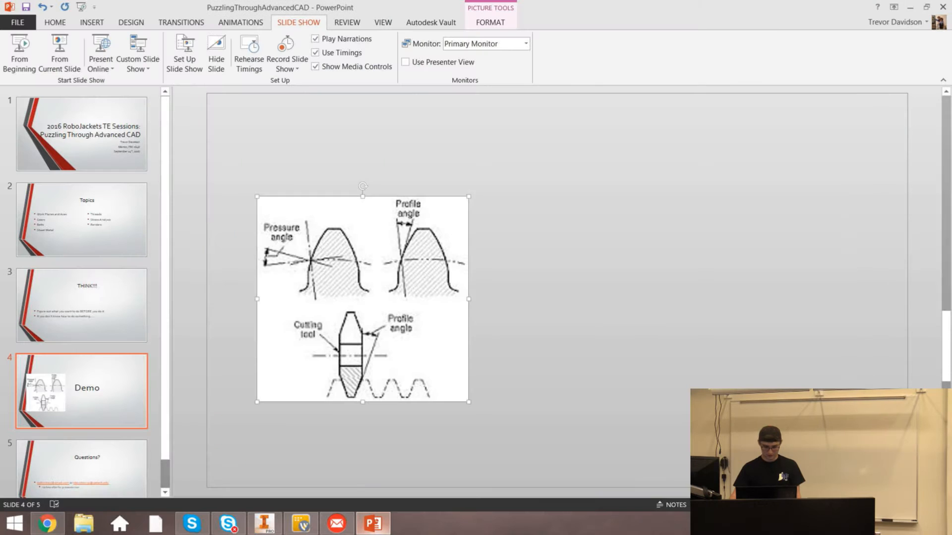
click(106, 199)
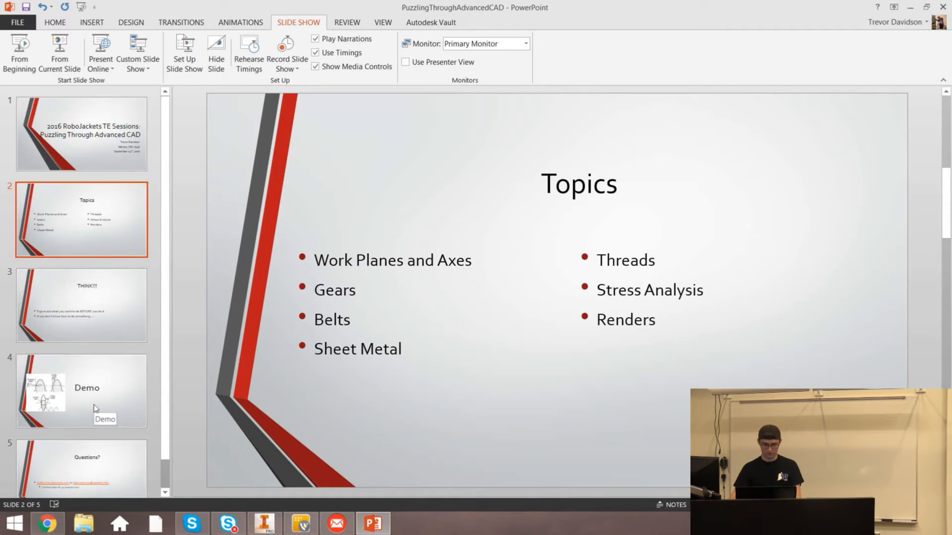
click(95, 399)
click(264, 524)
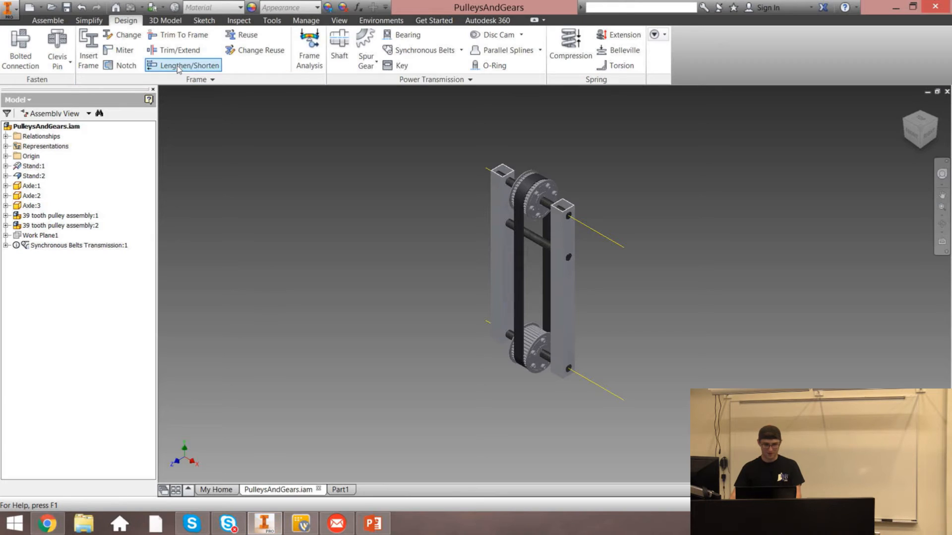
Create a new sheet metal part
click(30, 8)
double_click(474, 197)
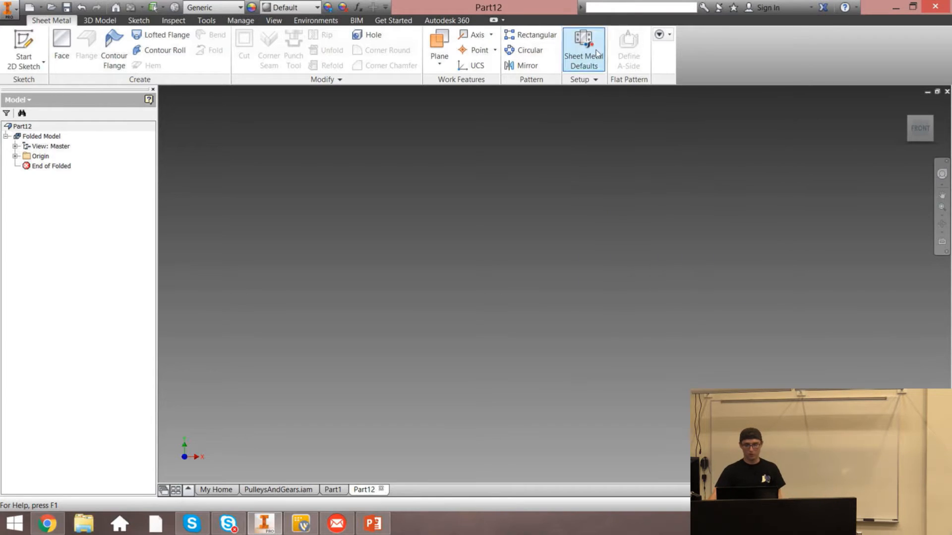
In Sheet Metal Defaults, switch the sheet metal rule to Default_mm and back to Default
click(578, 49)
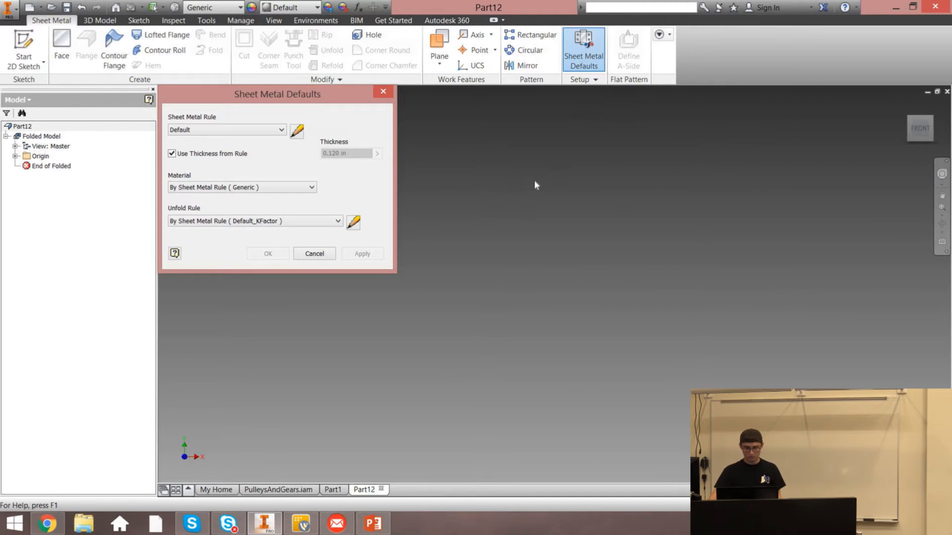
click(198, 130)
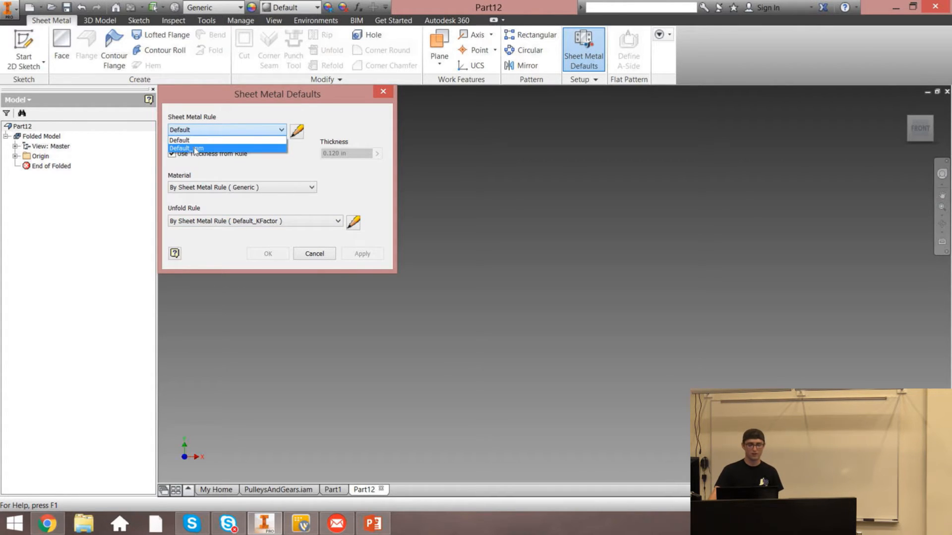
click(192, 148)
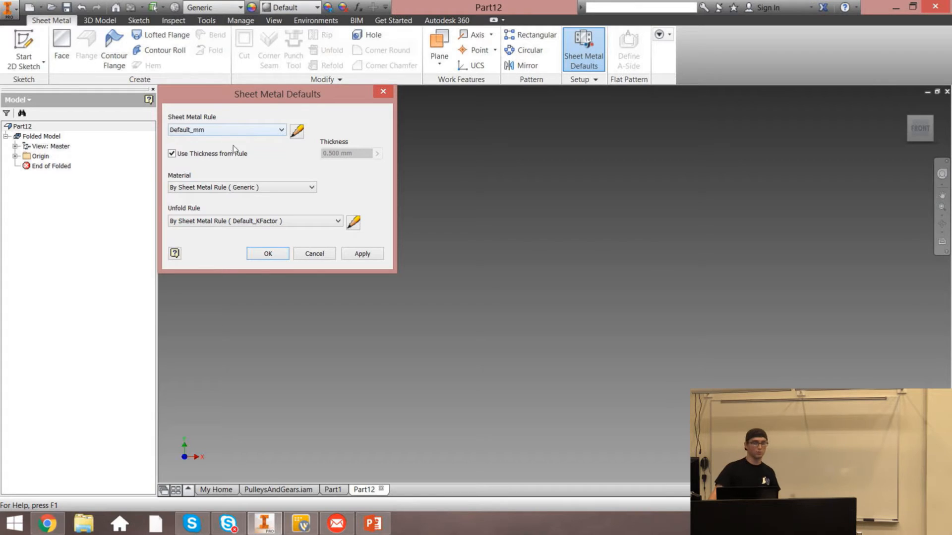
click(236, 129)
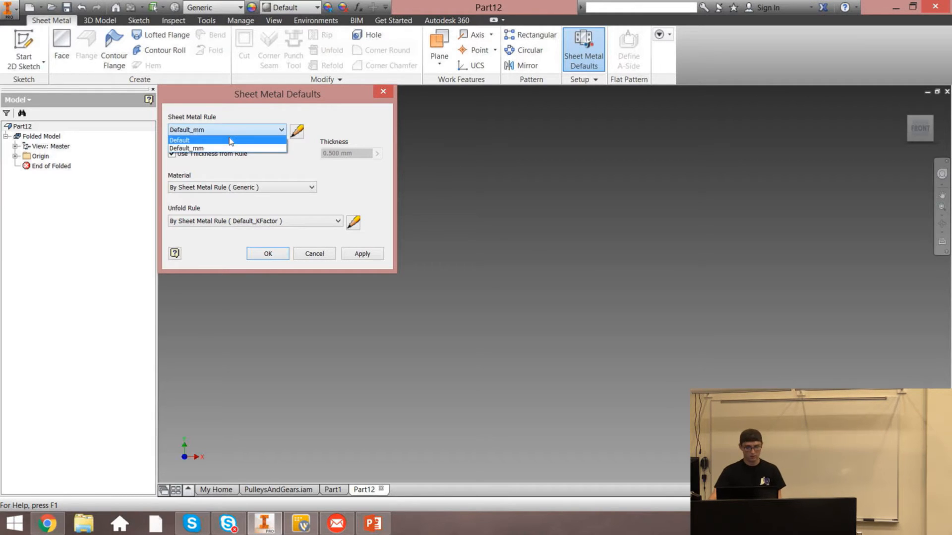
click(259, 141)
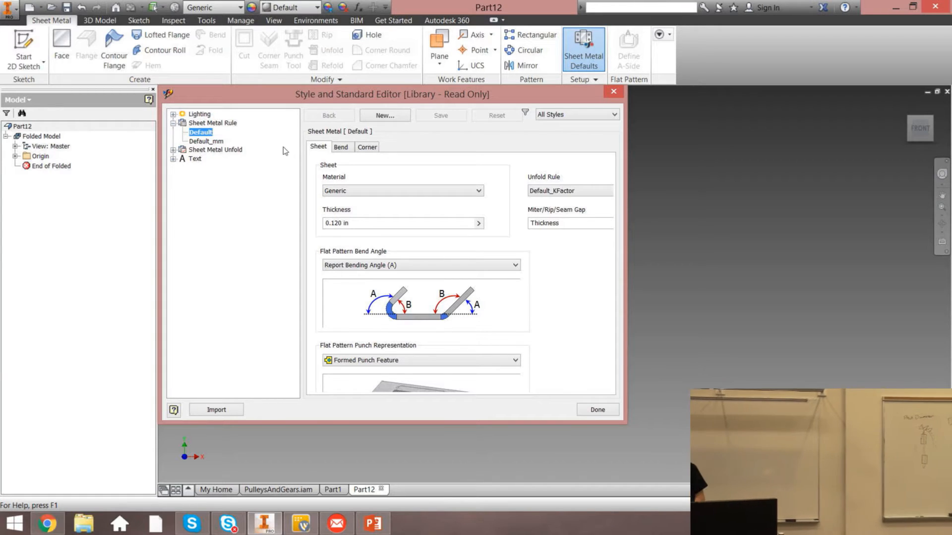
Create a new sheet metal rule named .125in Aluminum and make it the active rule
click(365, 121)
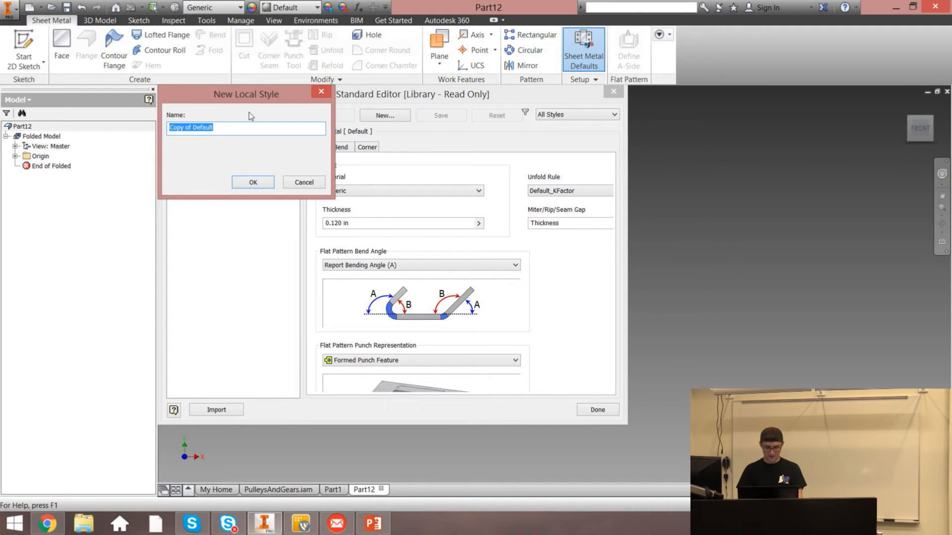
text(.125in Aluminum)
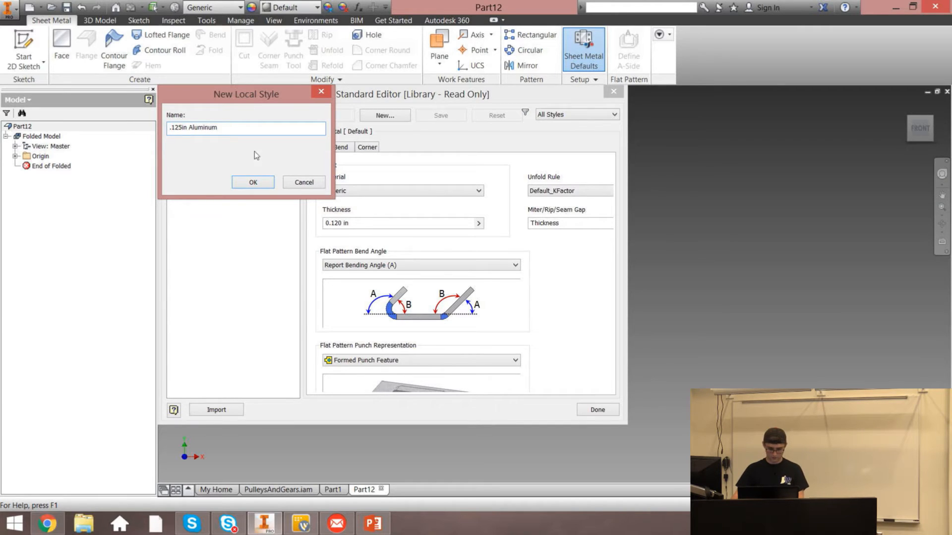
click(254, 183)
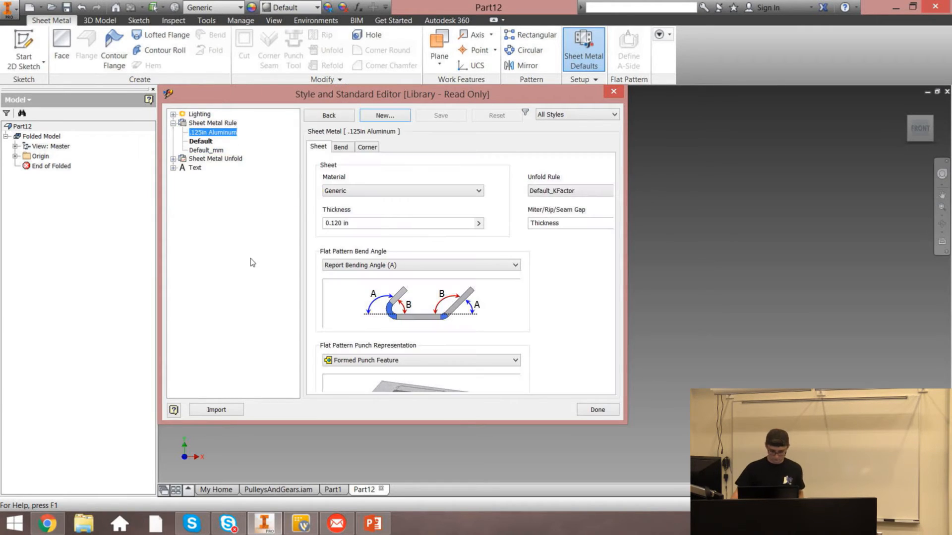
right_click(221, 132)
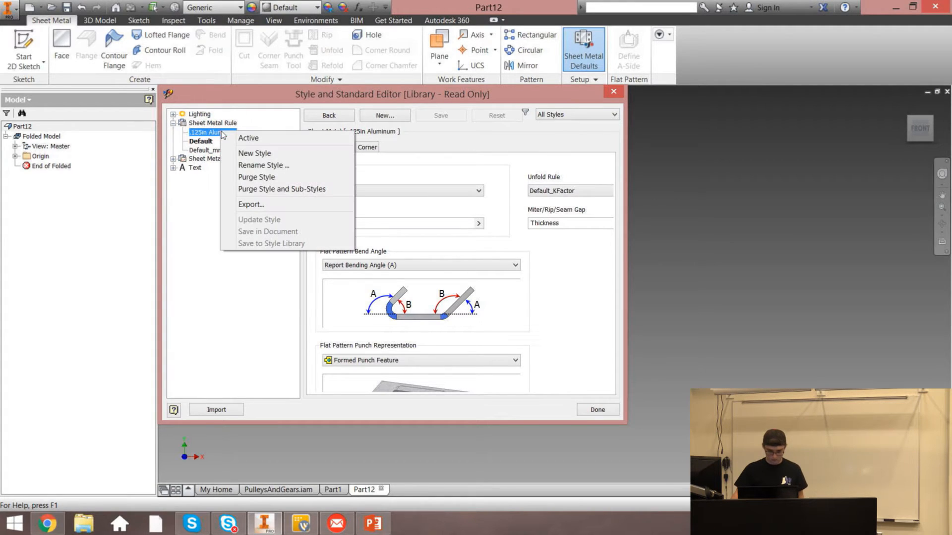
click(238, 139)
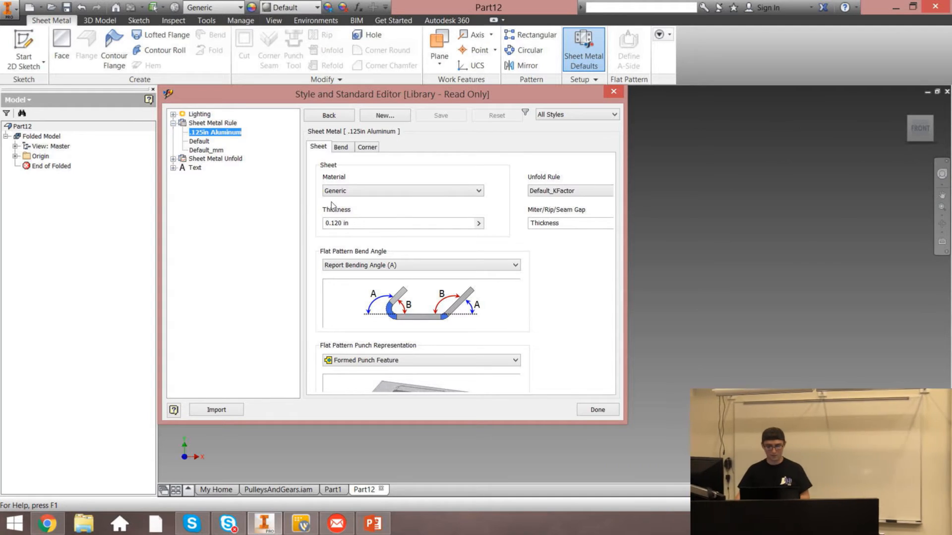
Set the new rule's material to Aluminum 6061 and its thickness to 0.125
click(409, 194)
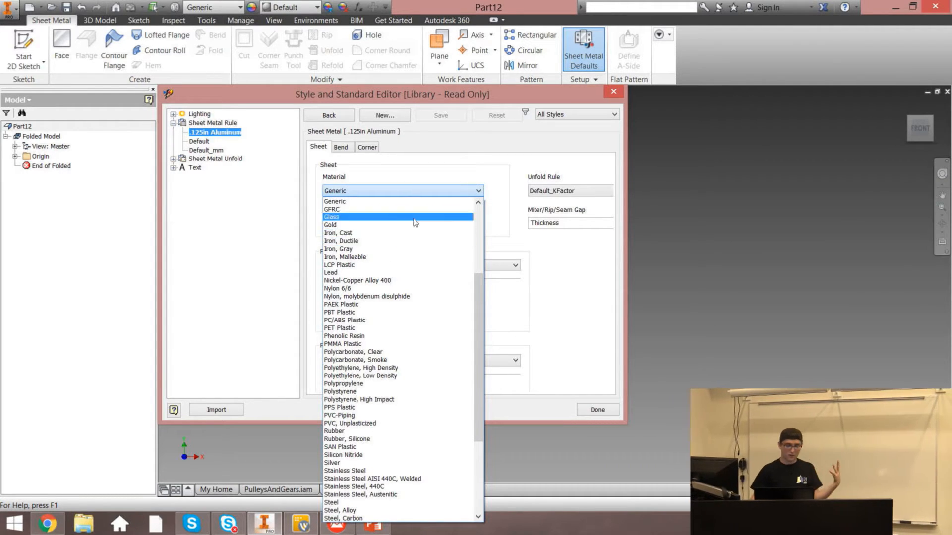
scroll(402, 218, up, 5)
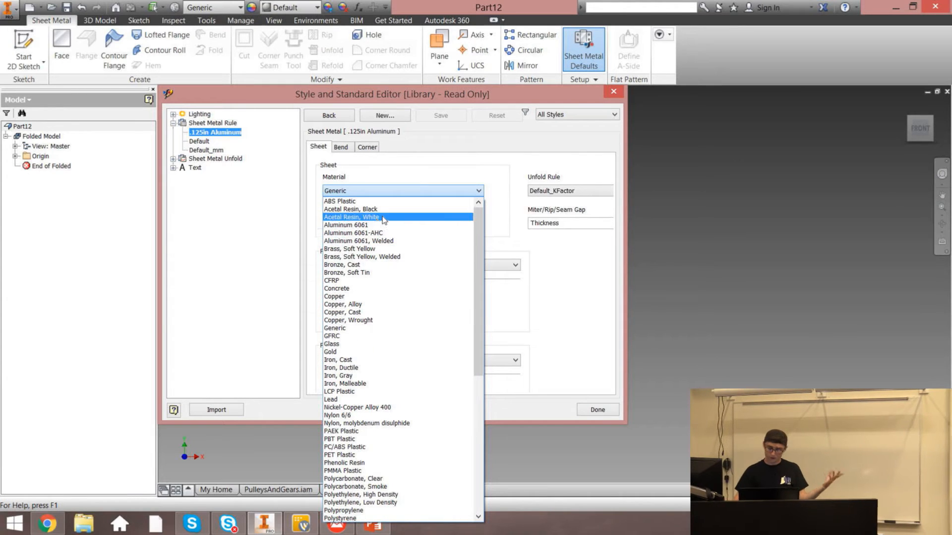
click(366, 225)
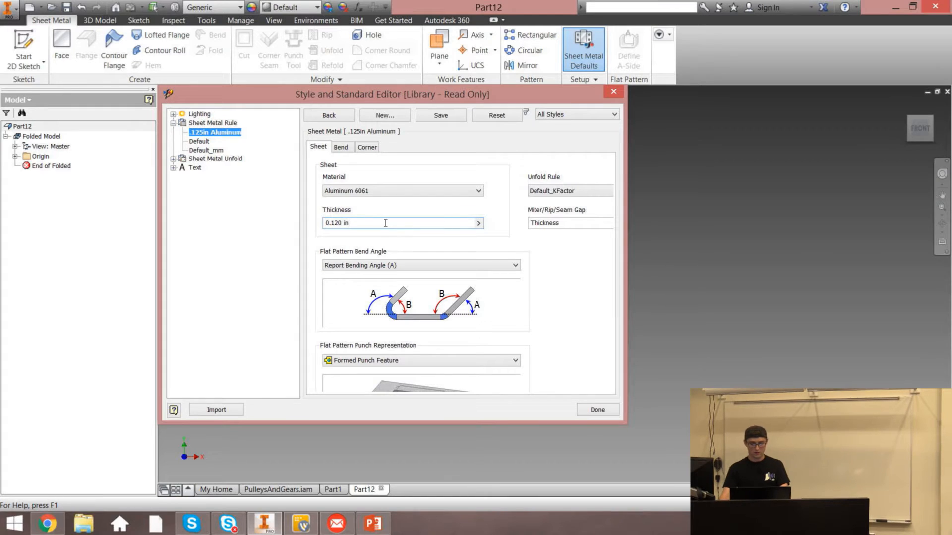
double_click(346, 223)
key(BackSpace)
key(BackSpace)
key(BackSpace)
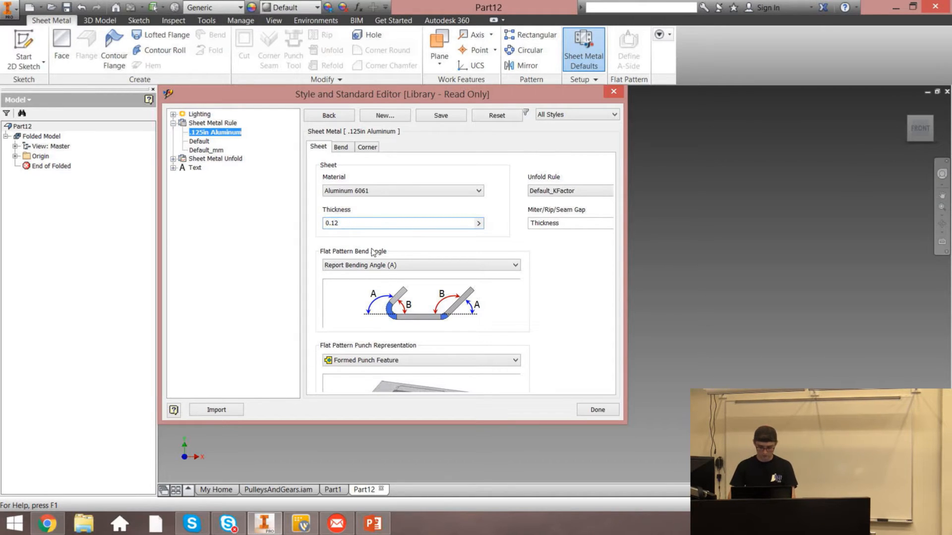
text(5)
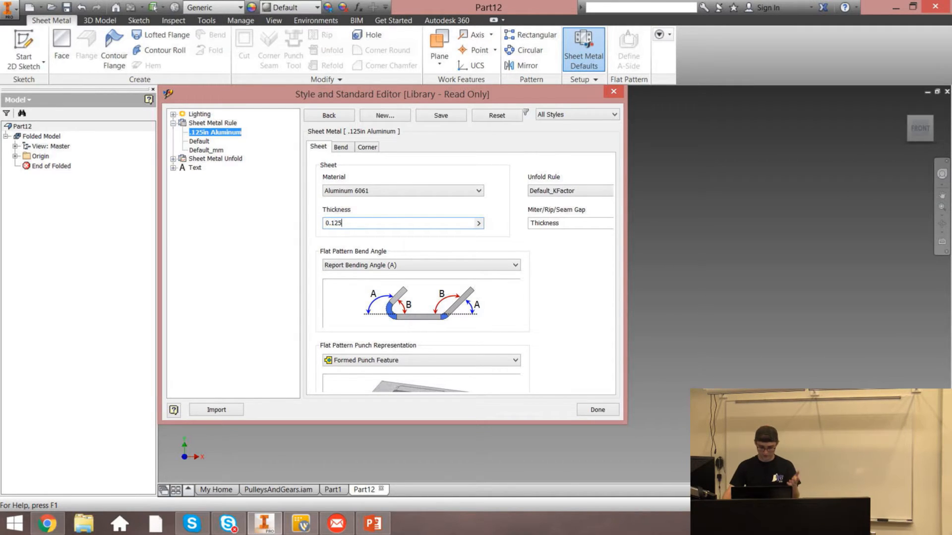
Review the rule's Bend and Corner settings, then save the edits and close the style editor
click(341, 148)
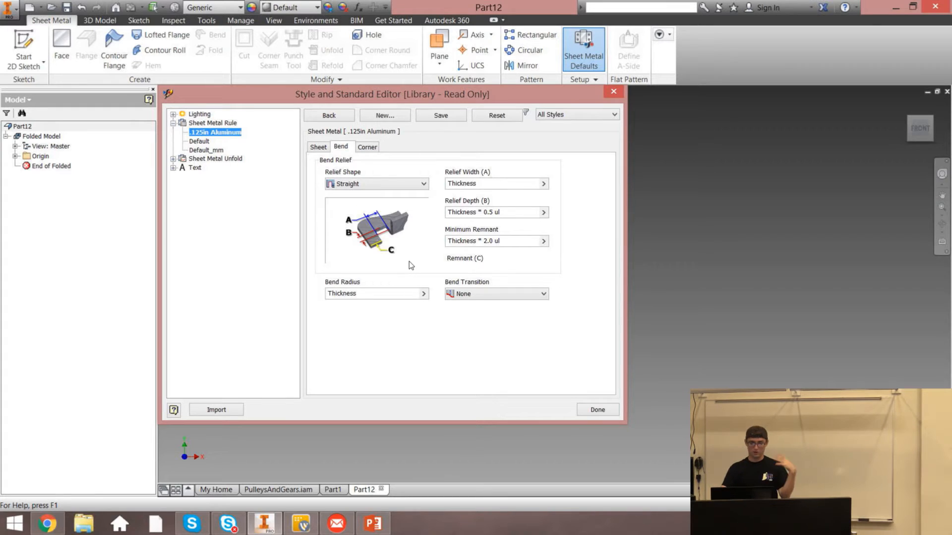
click(367, 148)
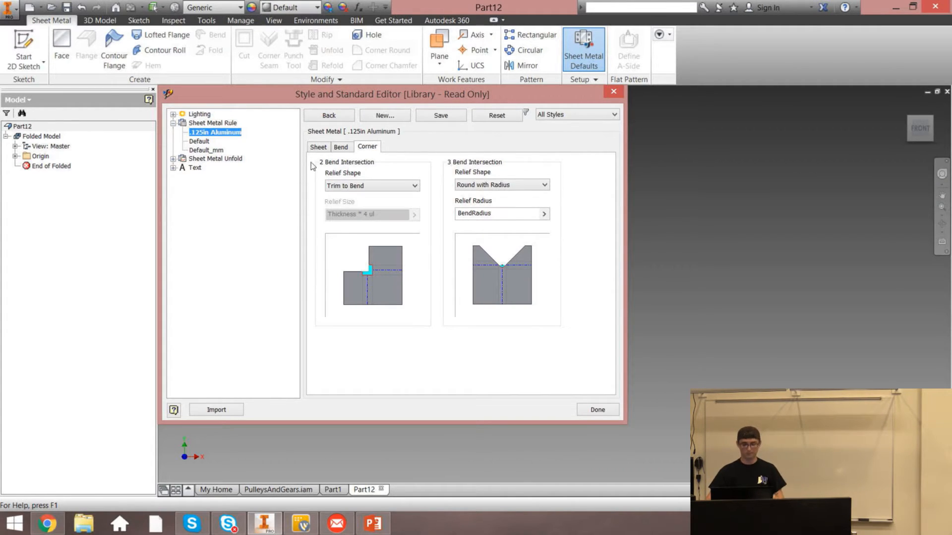
click(318, 146)
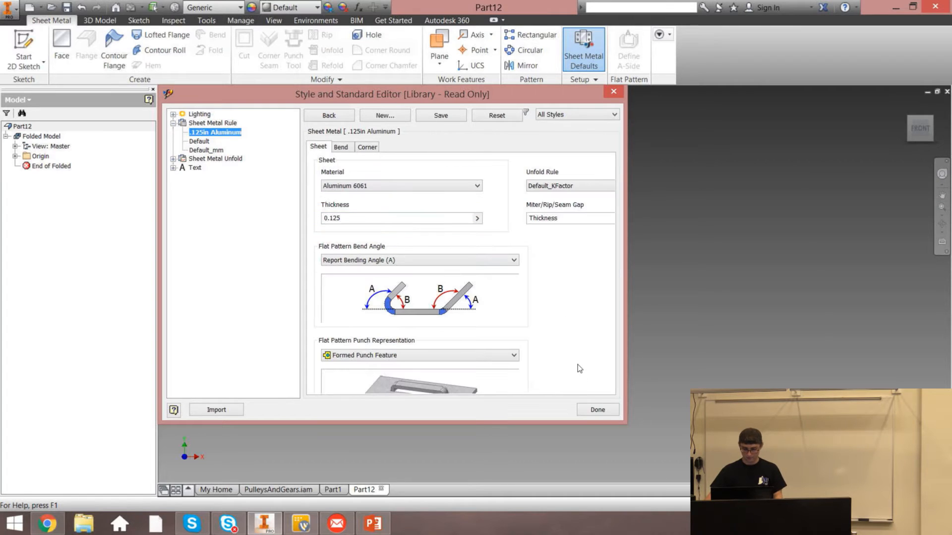
click(596, 413)
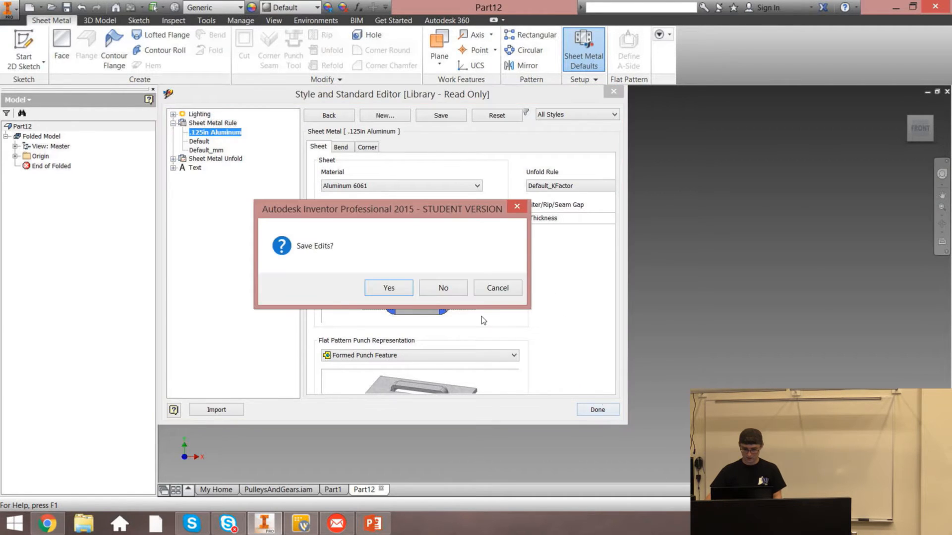
click(389, 288)
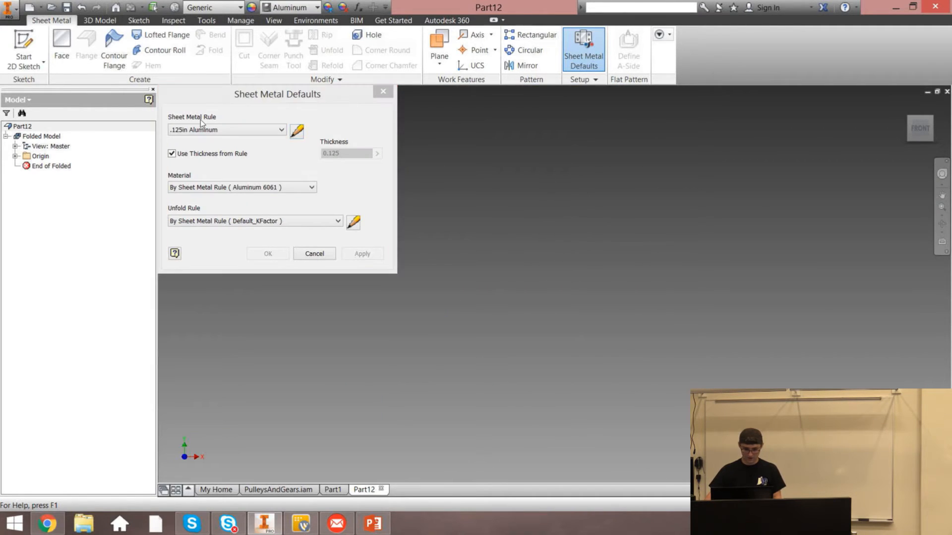
In Sheet Metal Defaults, turn off Use Thickness from Rule, enter a thickness of .125, and apply
click(340, 154)
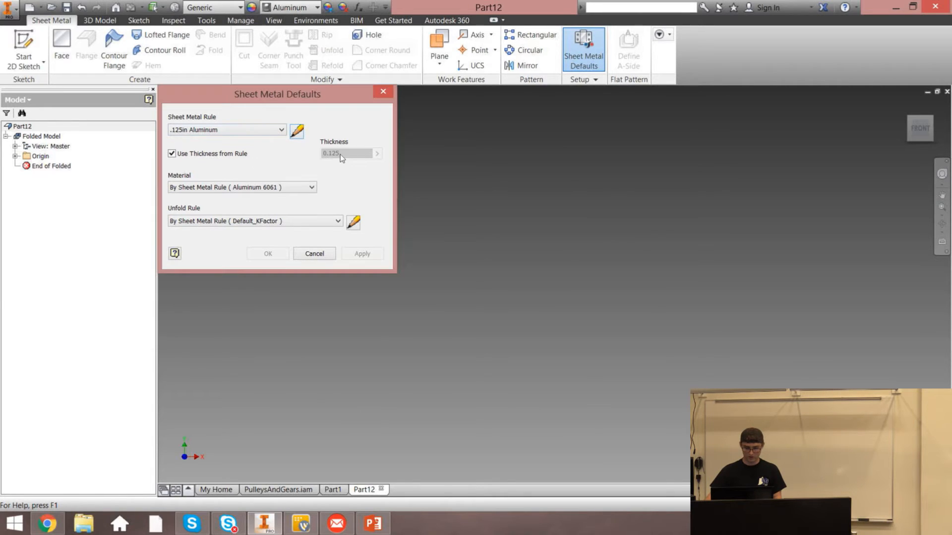
click(172, 154)
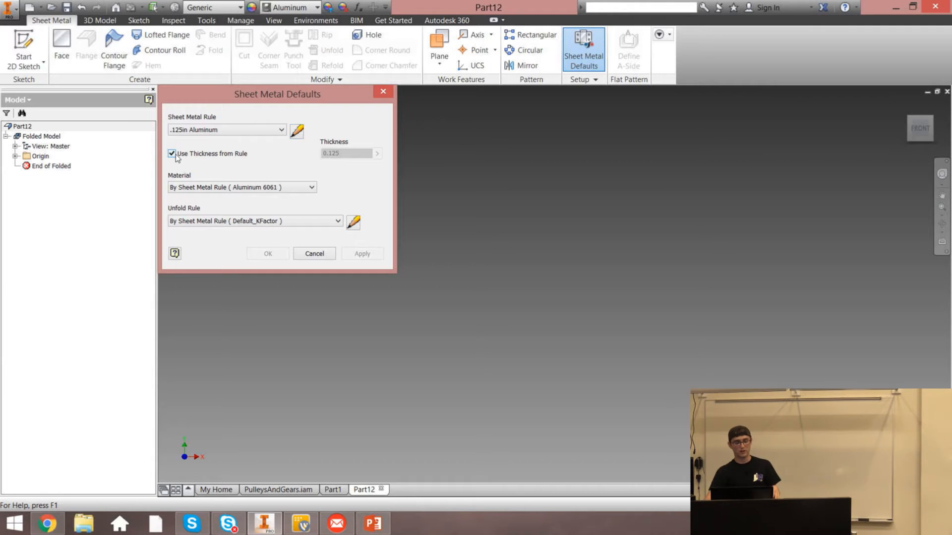
drag(352, 149, 319, 158)
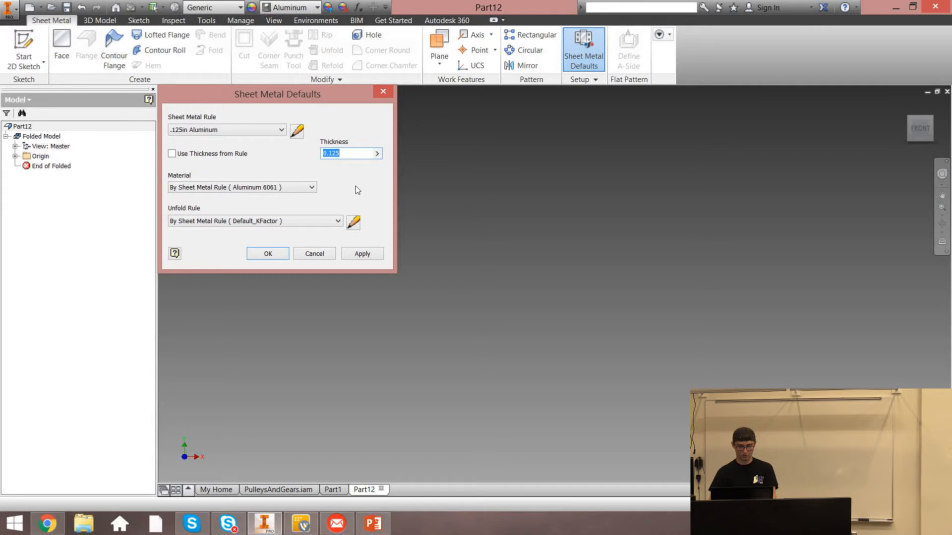
text(.25)
key(BackSpace)
key(BackSpace)
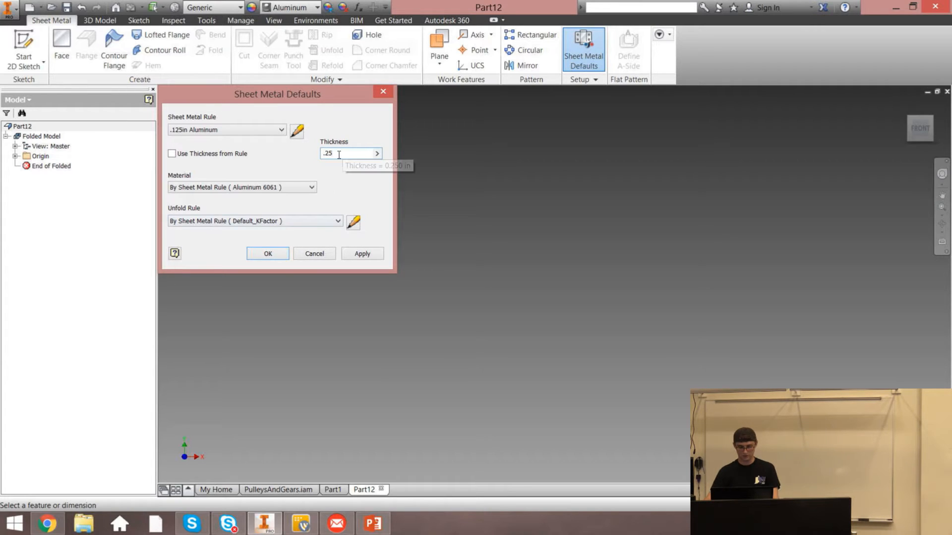
text(125)
click(360, 252)
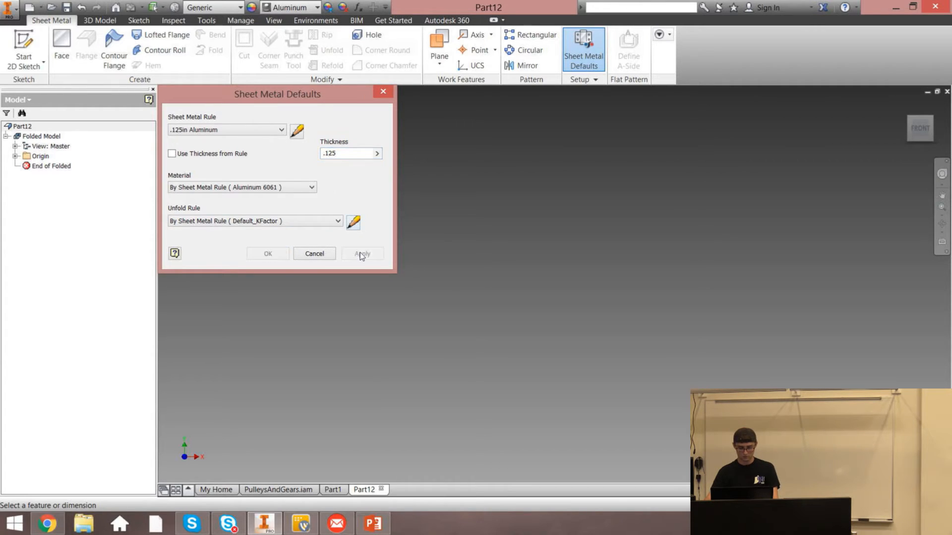
click(384, 93)
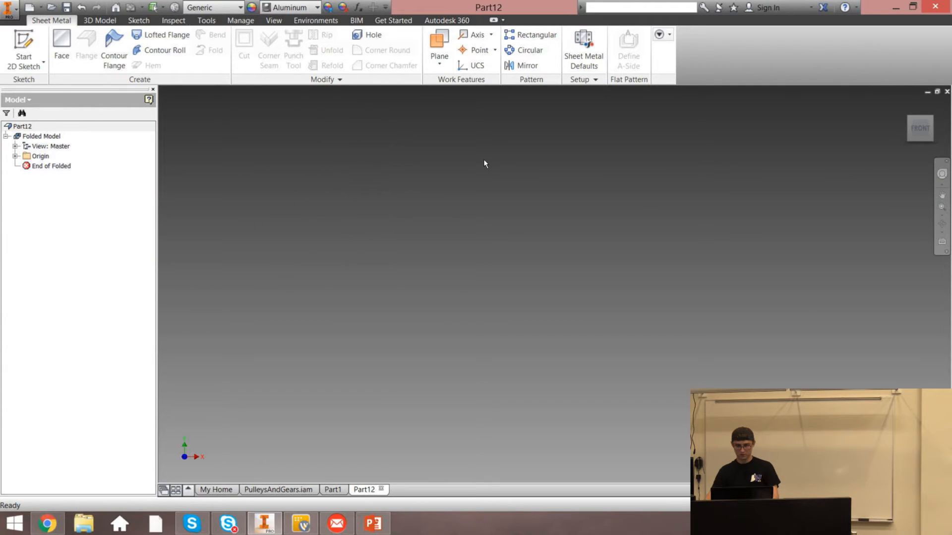
Start a sketch on the front plane and draw a center rectangle at the origin 5 in wide
key(s)
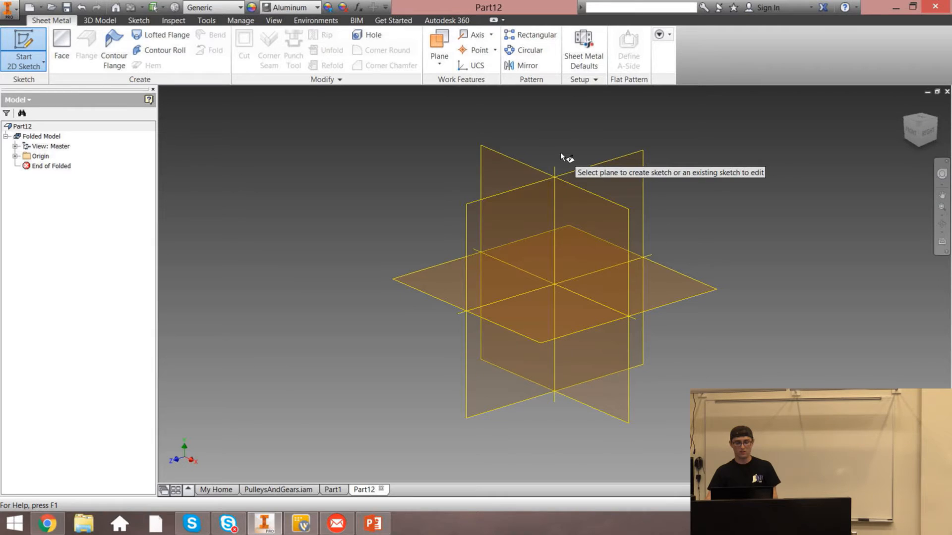
click(505, 162)
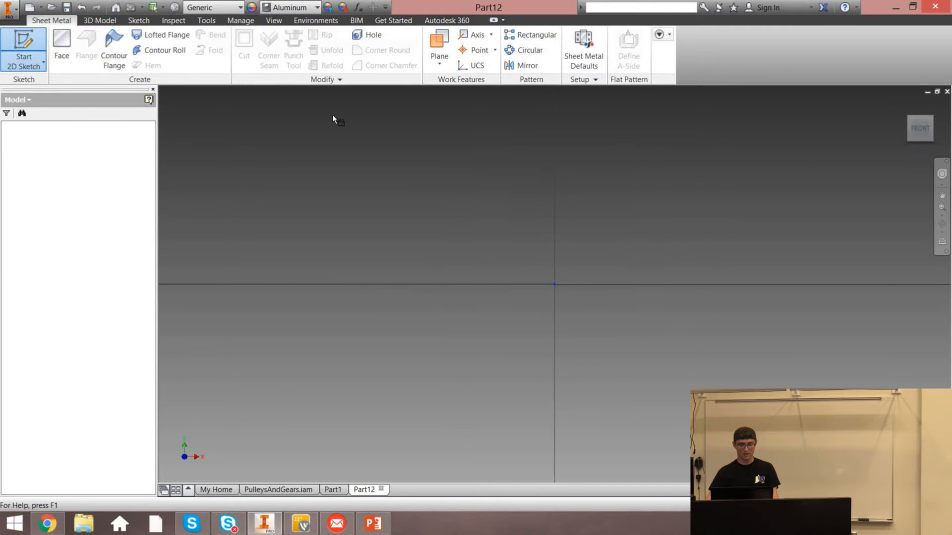
click(164, 65)
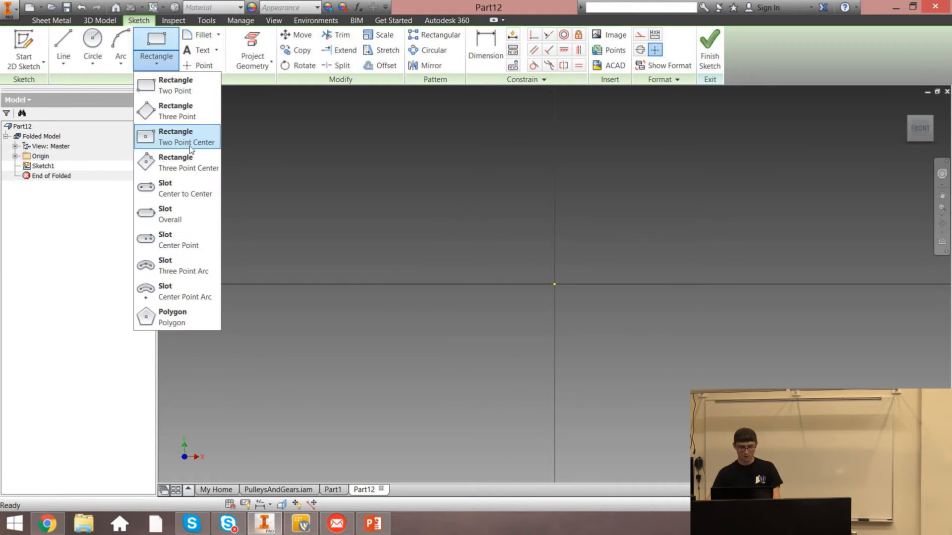
click(190, 144)
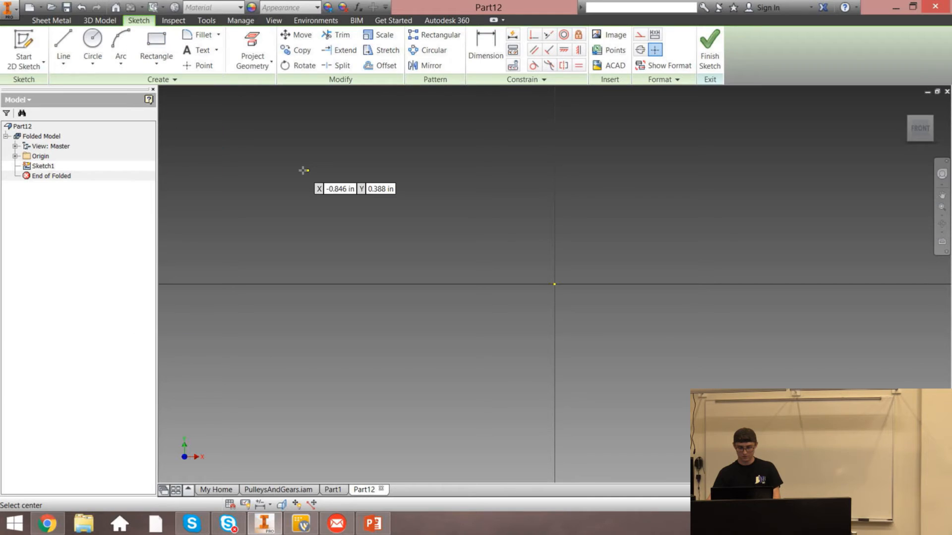
click(555, 284)
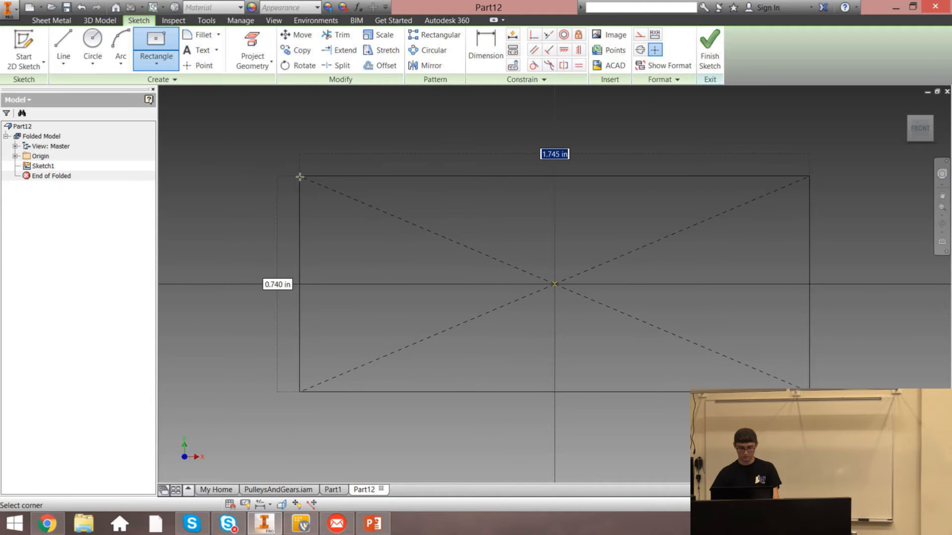
text(5)
key(Return)
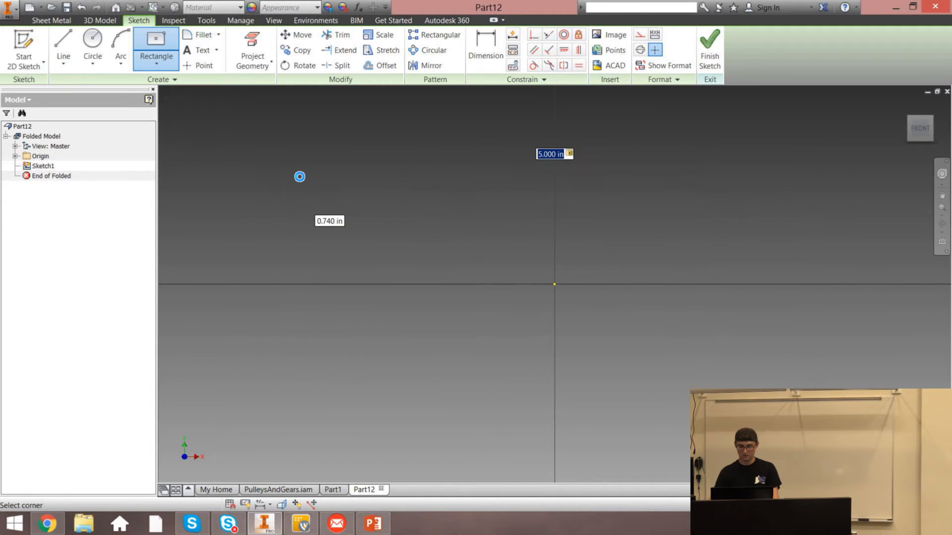
key(Escape)
Dimension the rectangle's height to 3 in and finish the sketch
scroll(554, 147, up, 5)
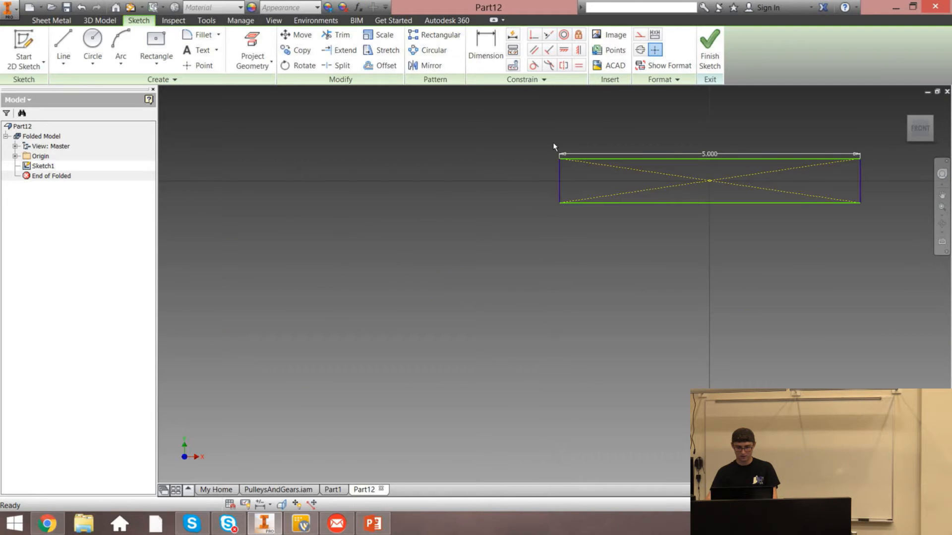
key(d)
click(559, 184)
click(505, 184)
text(3)
key(Return)
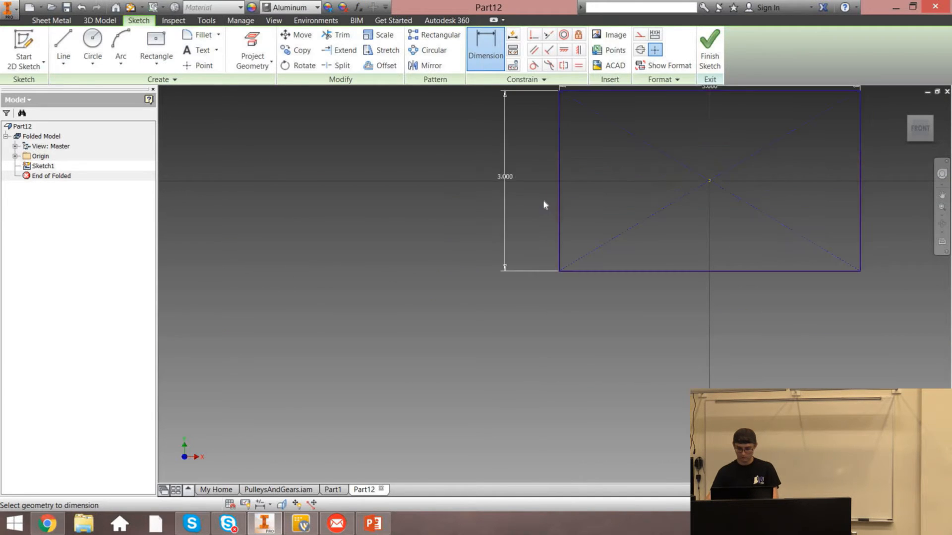
click(715, 56)
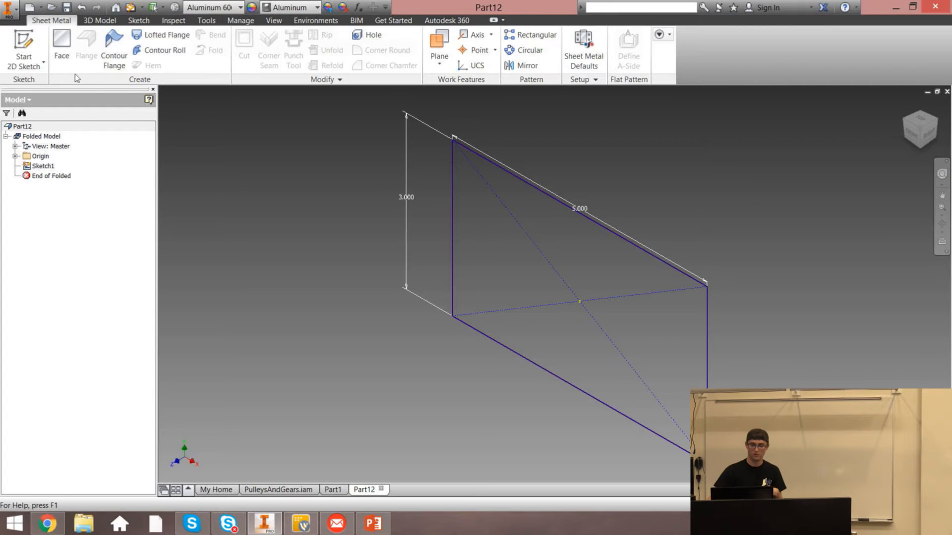
Check the sheet metal defaults and create a Face feature from the rectangle profile
click(584, 55)
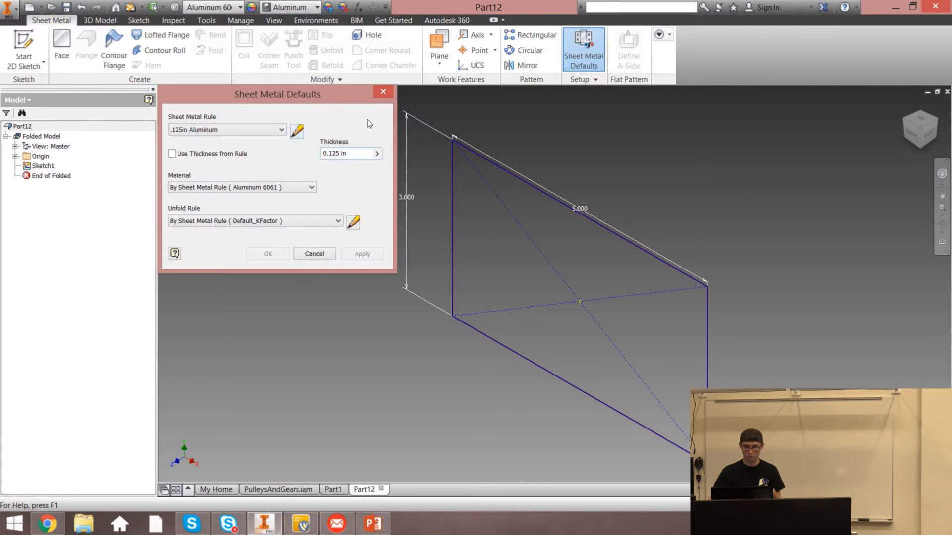
click(62, 47)
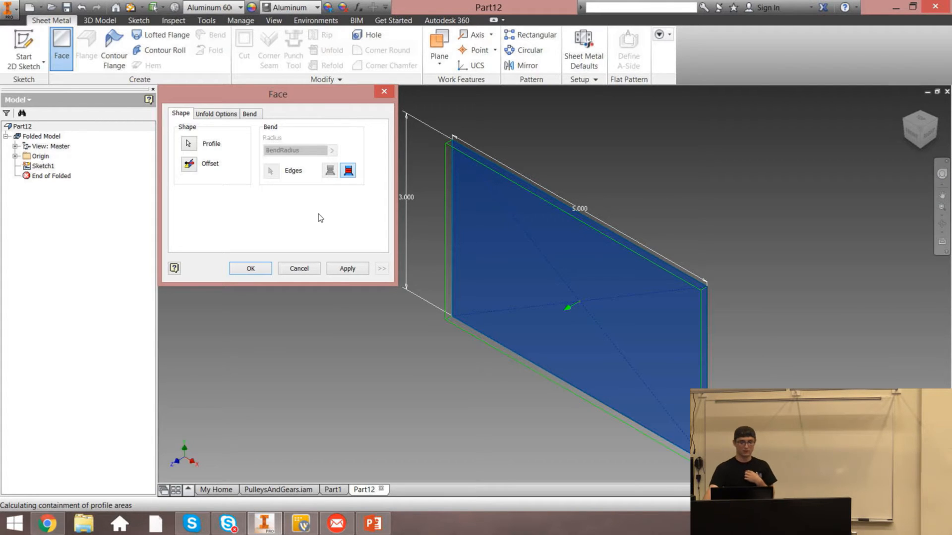
click(347, 268)
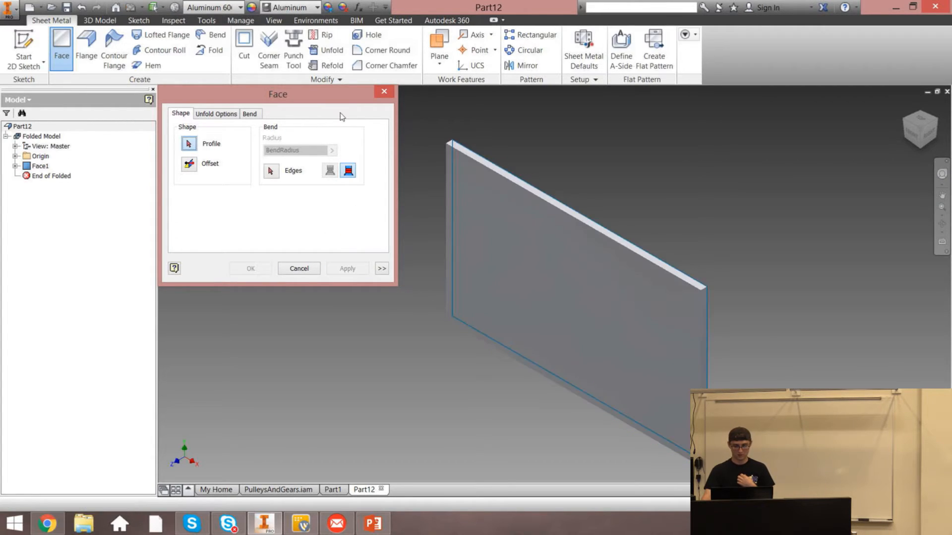
click(390, 91)
Start a Flange on the face's top edge, keeping the Distance height extent of 1 in
click(905, 112)
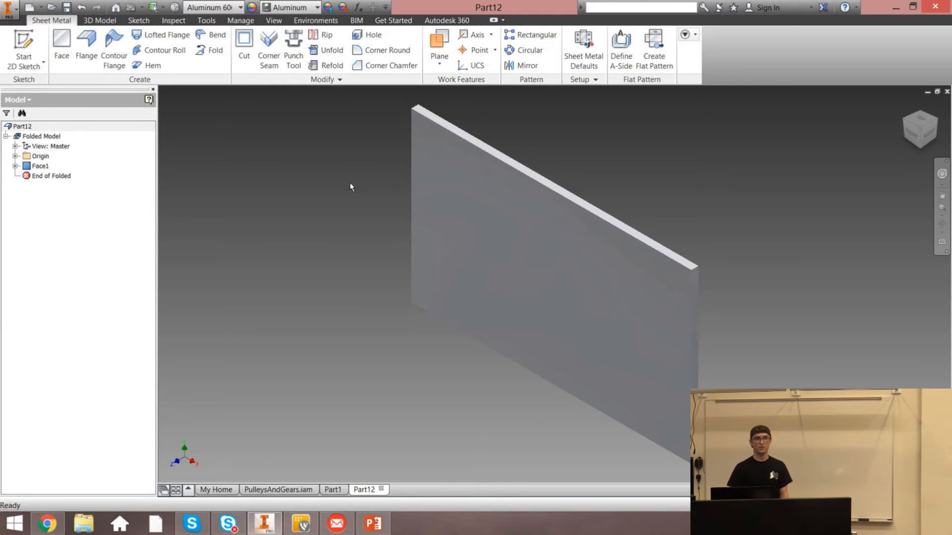
click(87, 48)
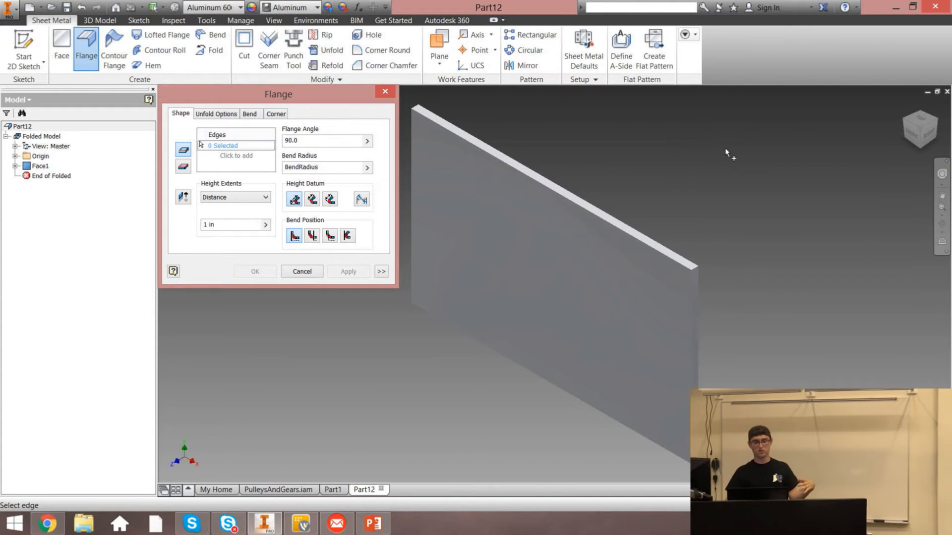
click(570, 193)
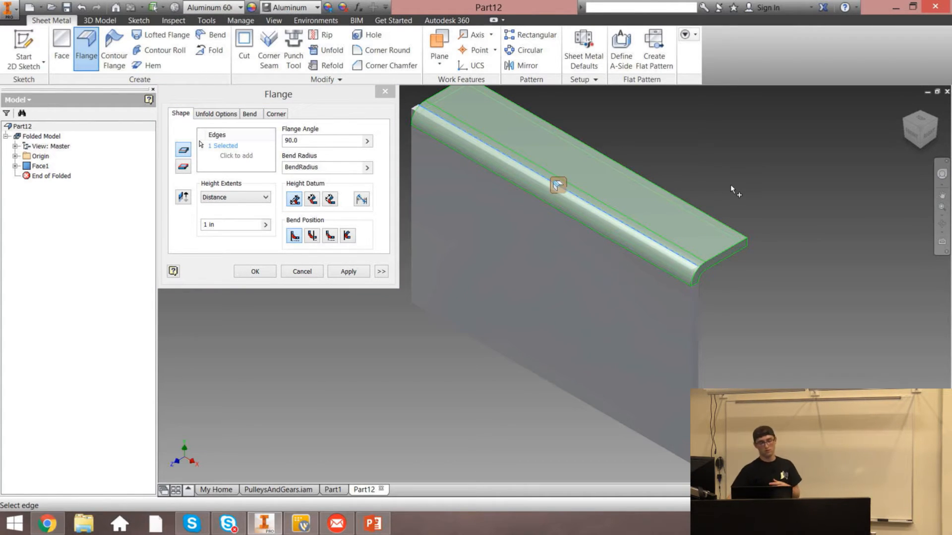
click(217, 200)
click(224, 186)
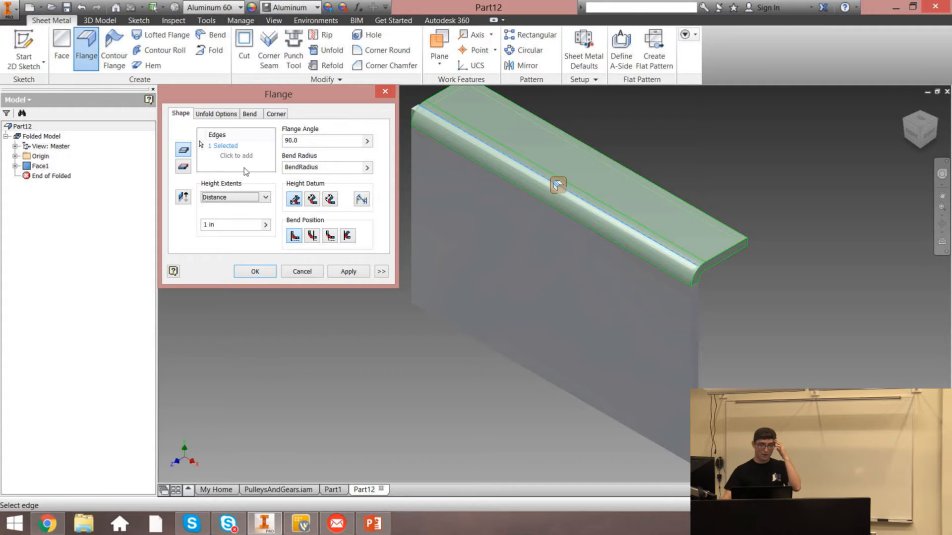
click(234, 197)
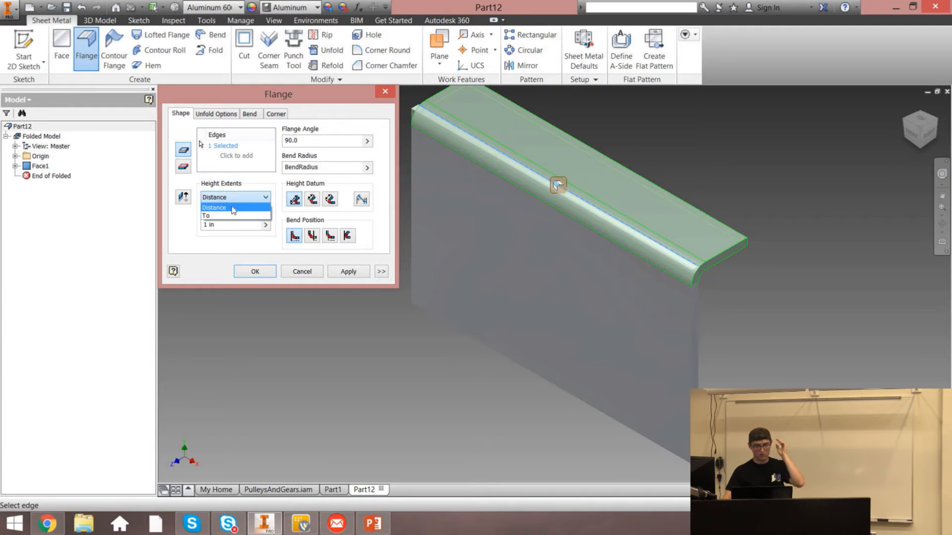
click(210, 248)
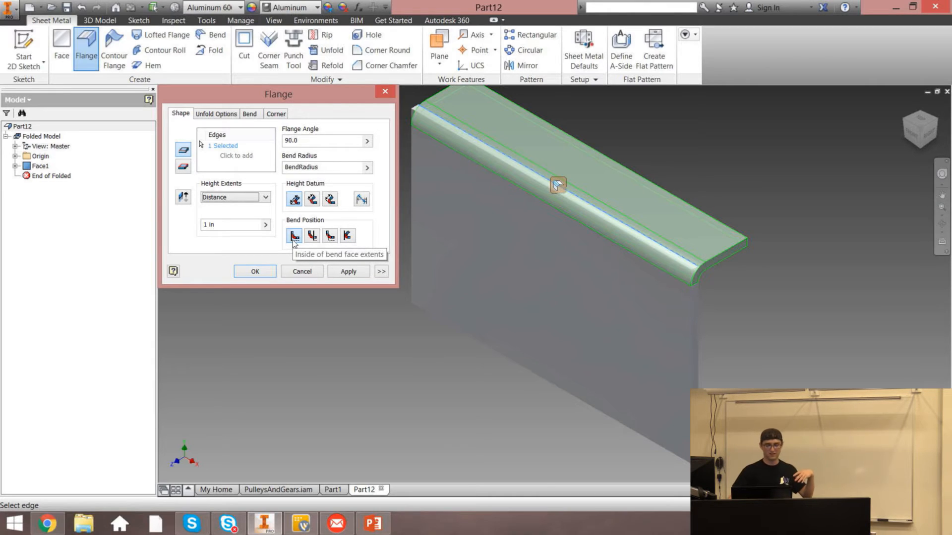
Set the flange bend radius to .25
click(317, 168)
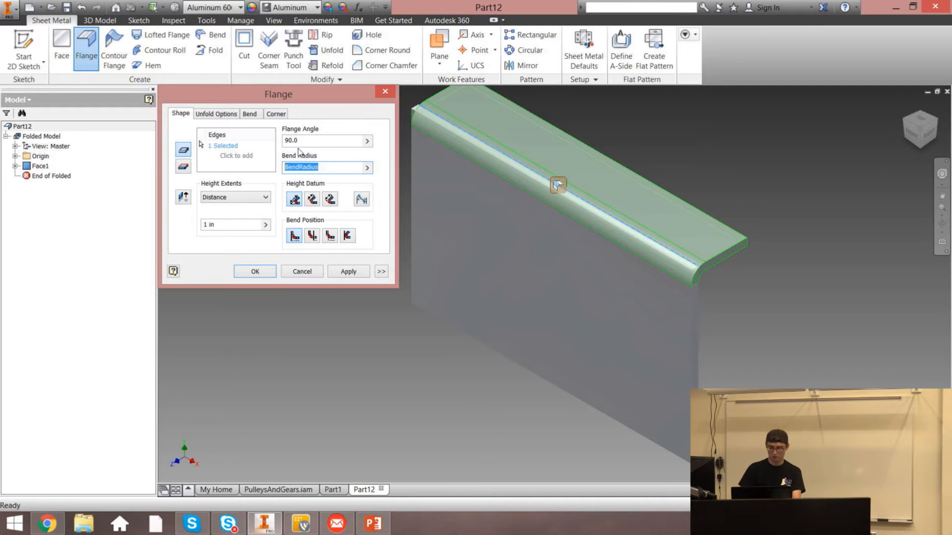
text(.25)
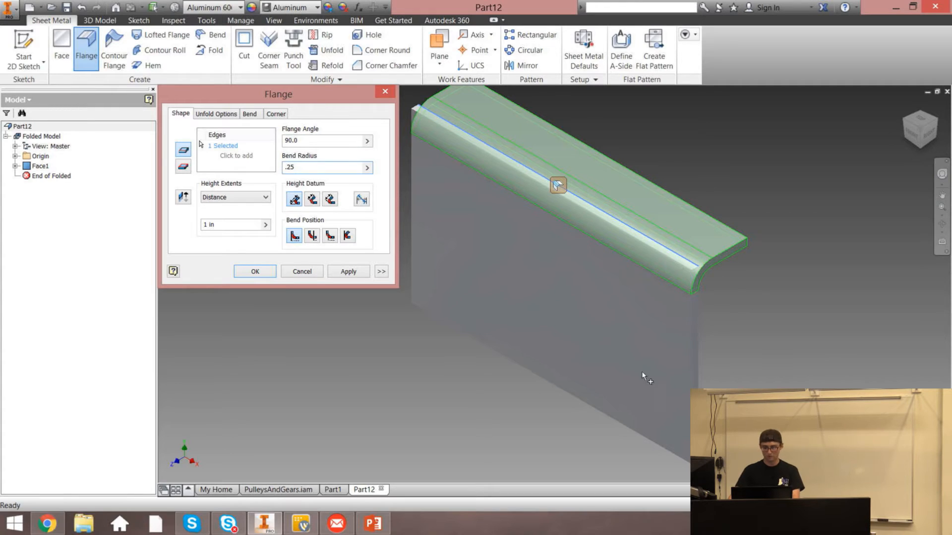
click(318, 200)
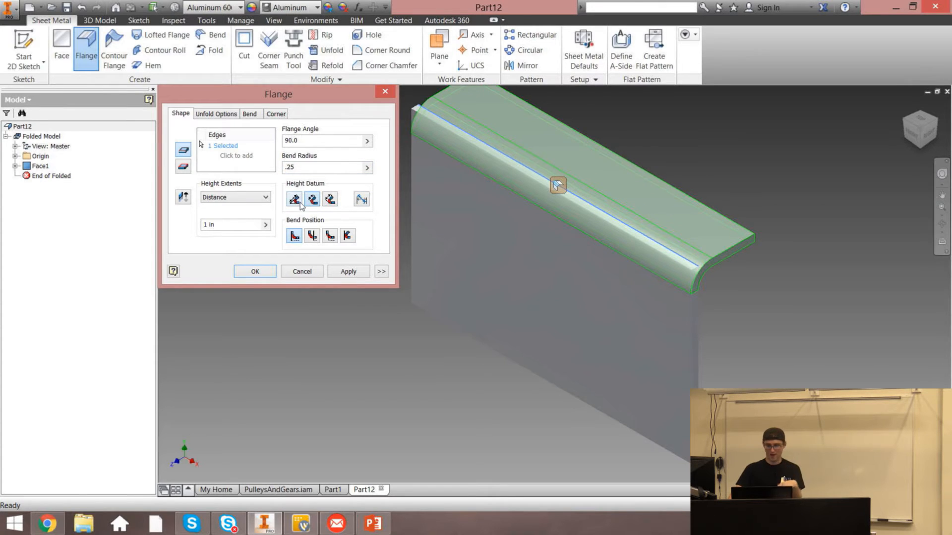
click(297, 201)
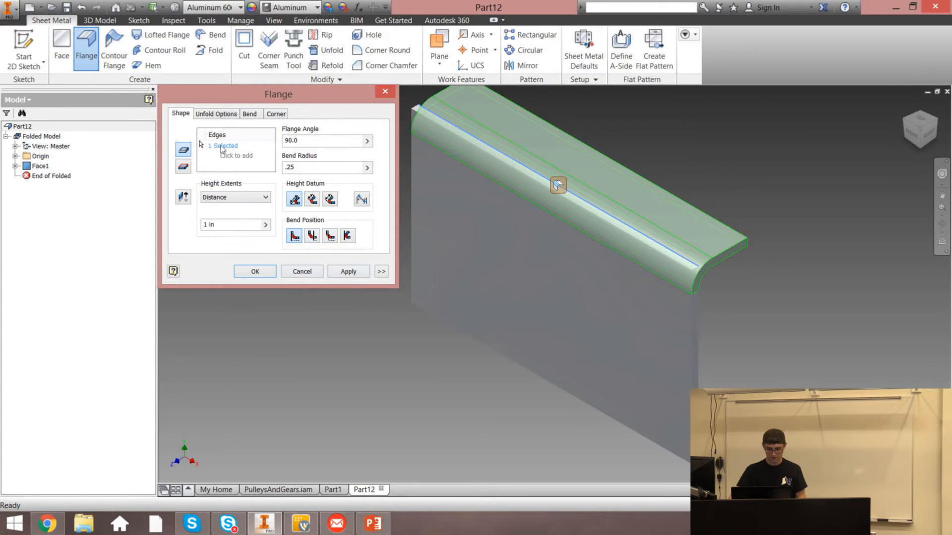
Add the face's bottom edge as a second flange edge, apply and close the Flange dialog
click(204, 147)
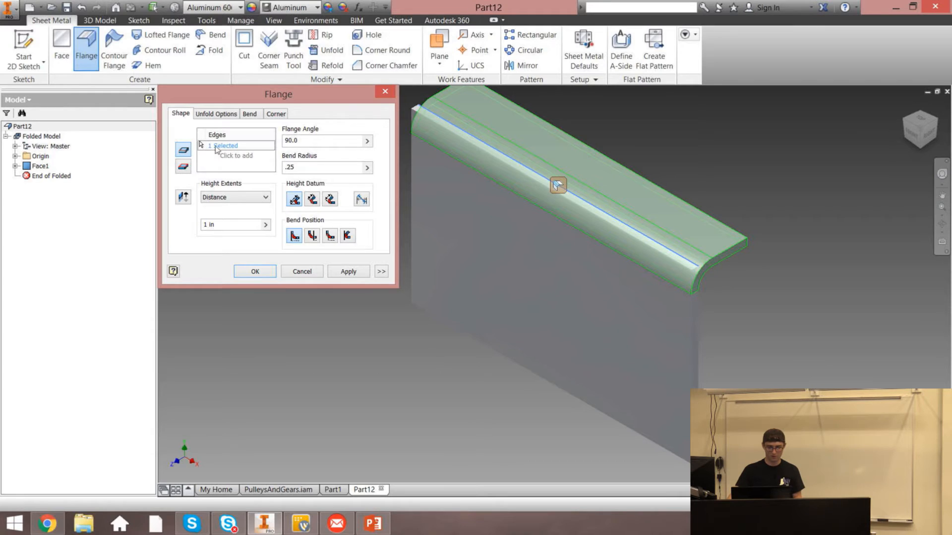
click(516, 364)
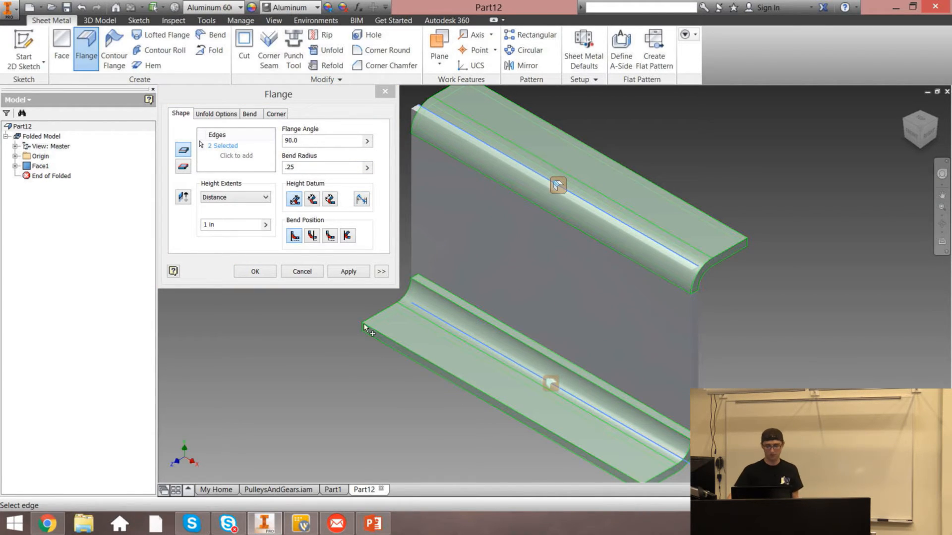
click(348, 272)
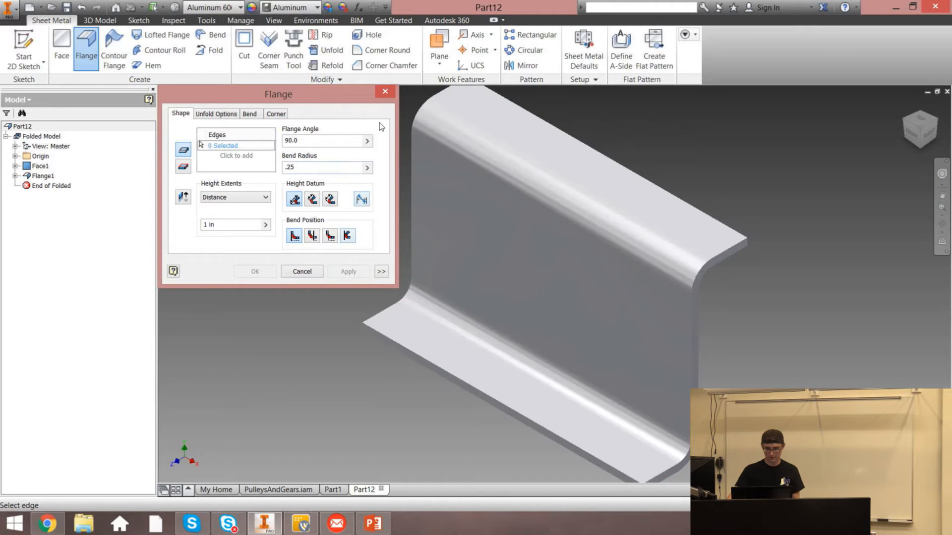
click(385, 91)
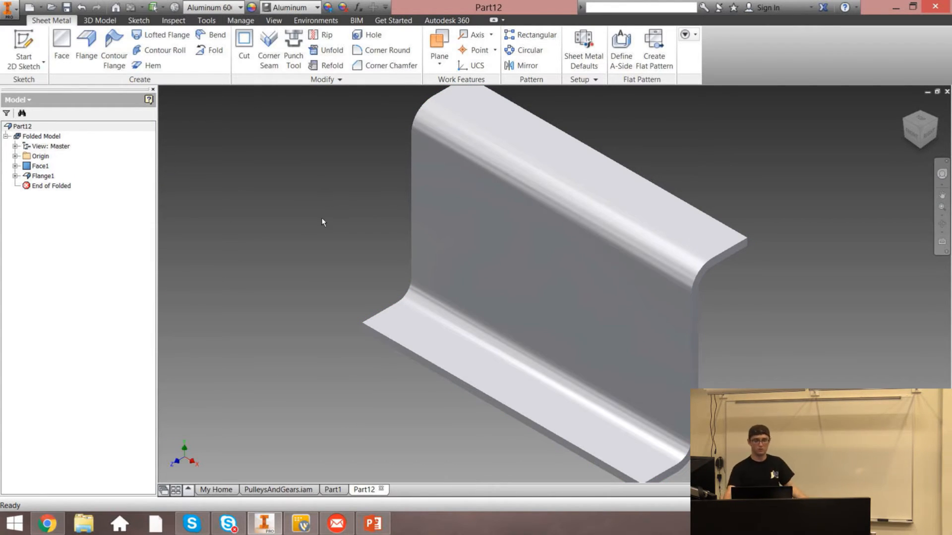
Edit Flange1 and change its flange angle to 75 degrees
click(40, 176)
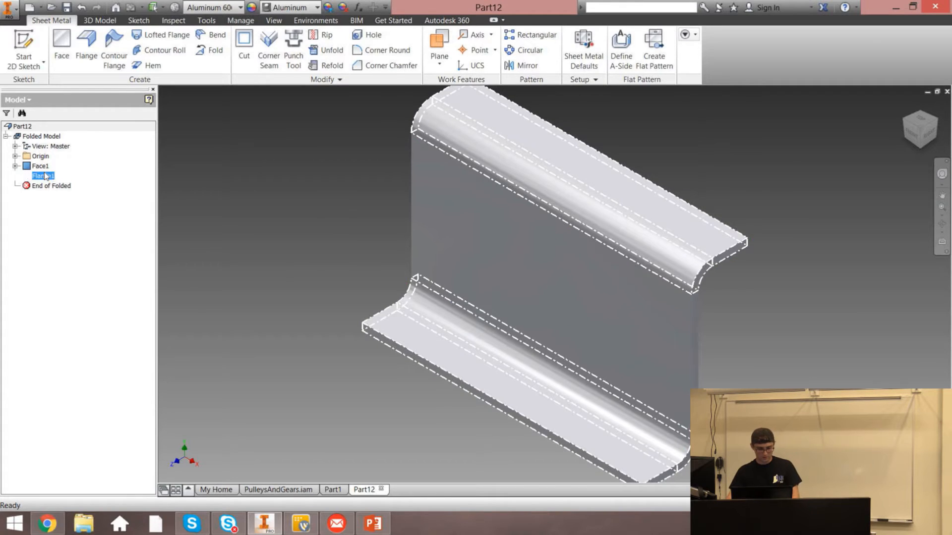
right_click(43, 171)
click(74, 199)
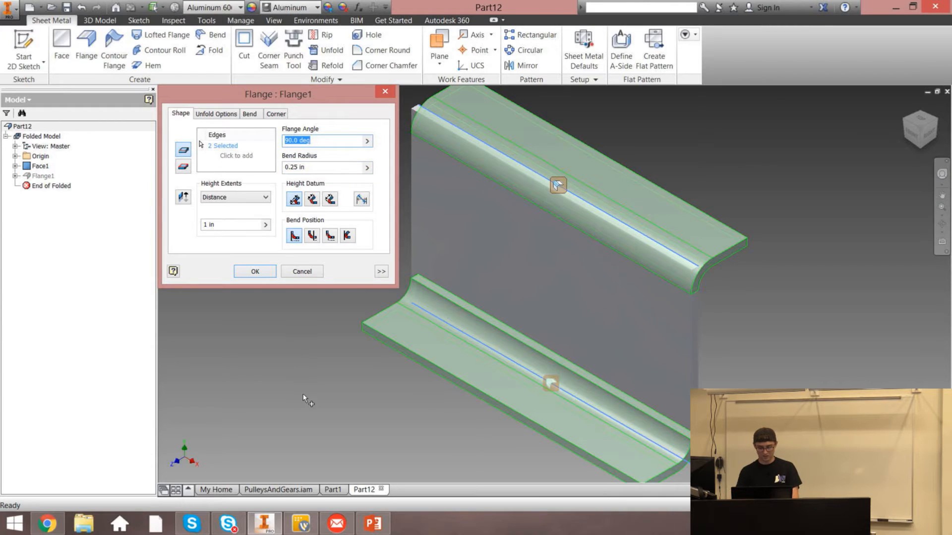
text(75)
click(928, 133)
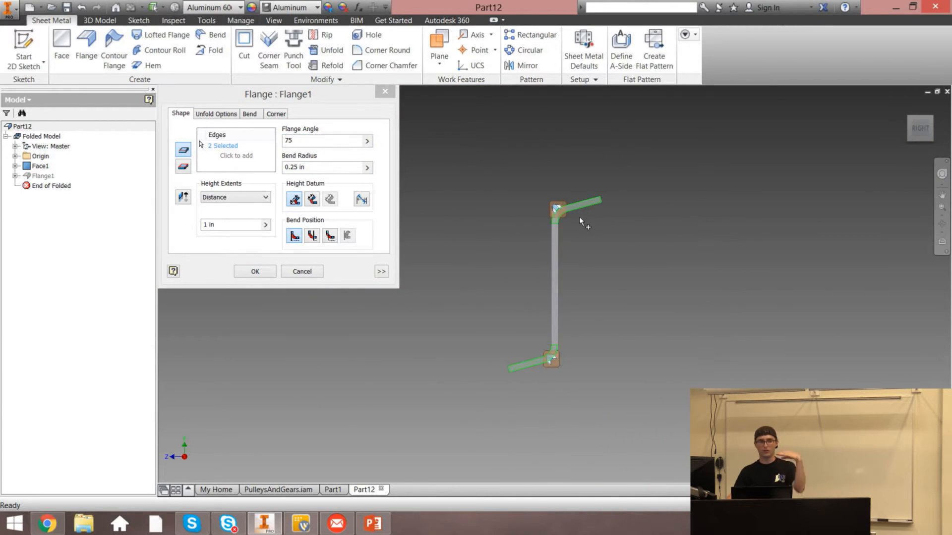
click(263, 270)
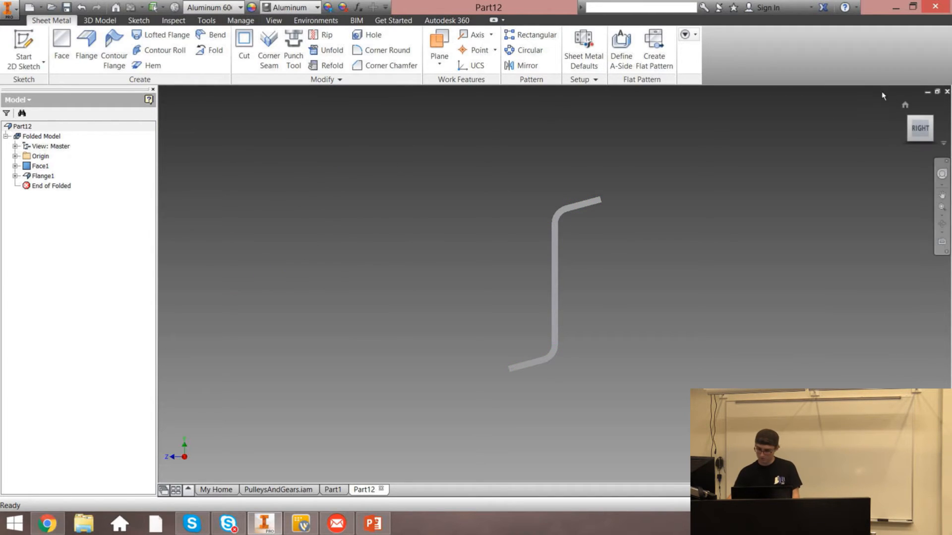
Start a 2D sketch on the YZ plane
click(905, 105)
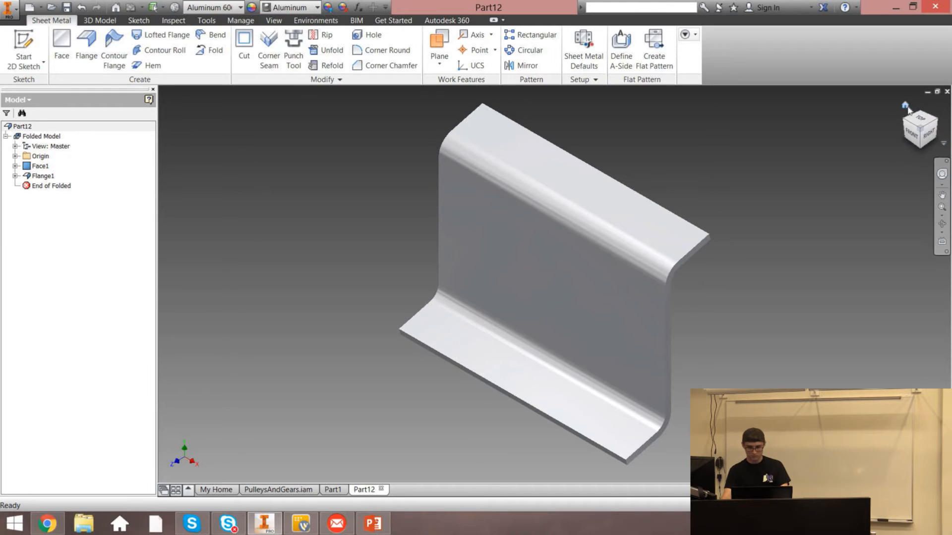
click(927, 139)
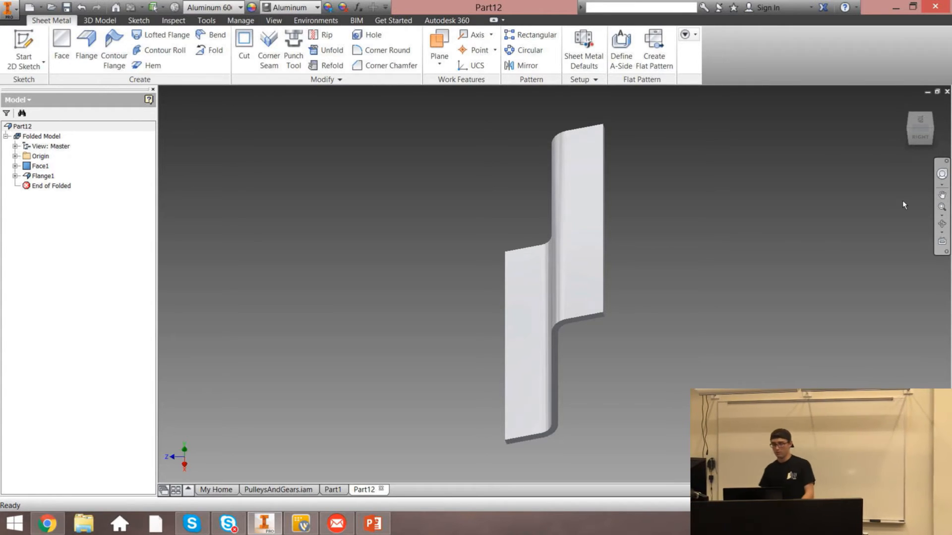
click(921, 137)
click(904, 105)
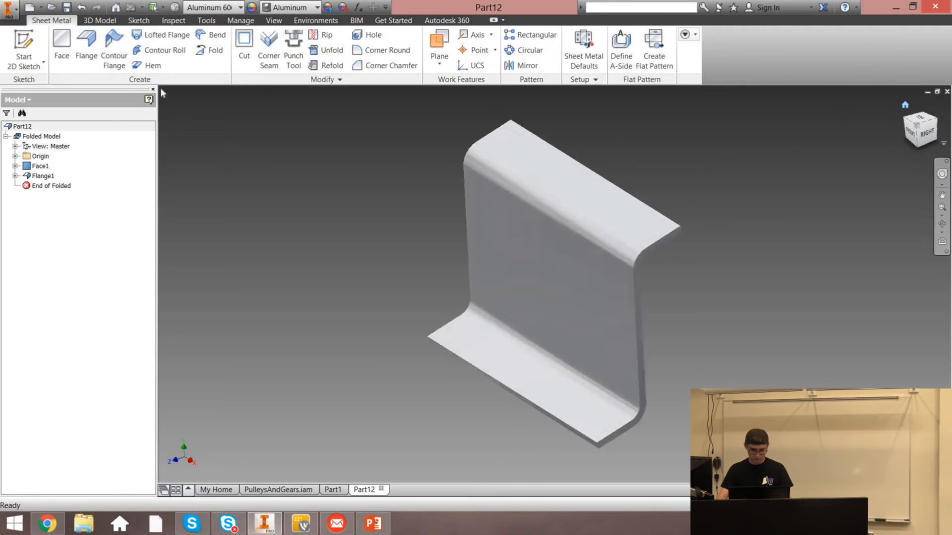
click(15, 156)
click(53, 176)
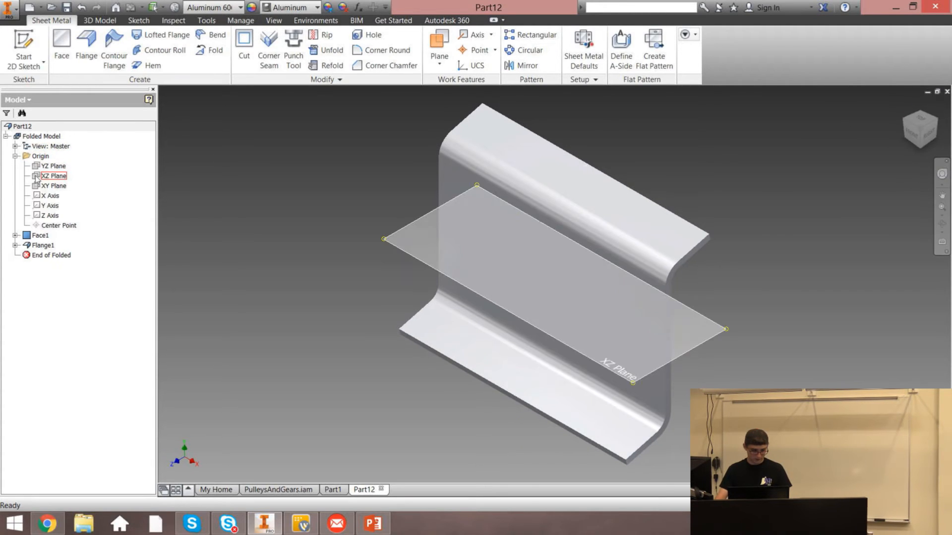
click(35, 66)
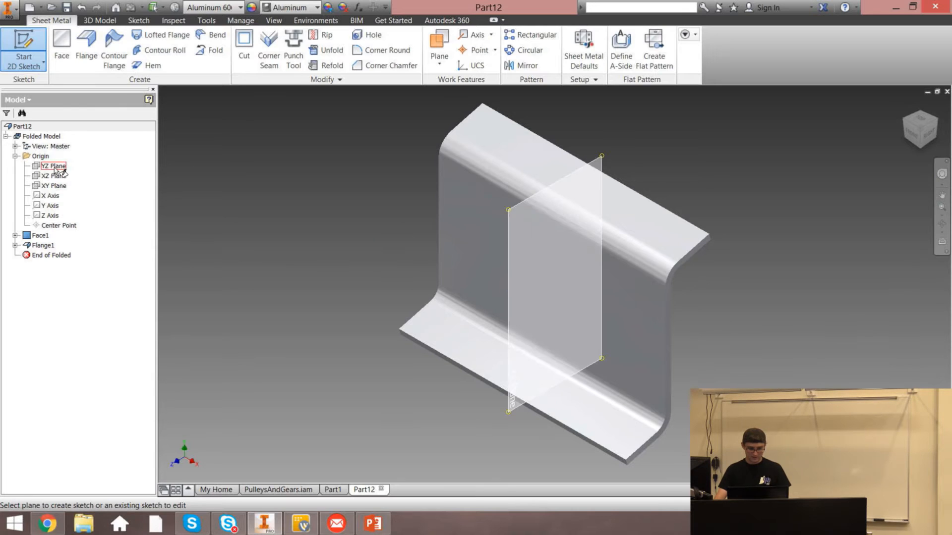
click(54, 166)
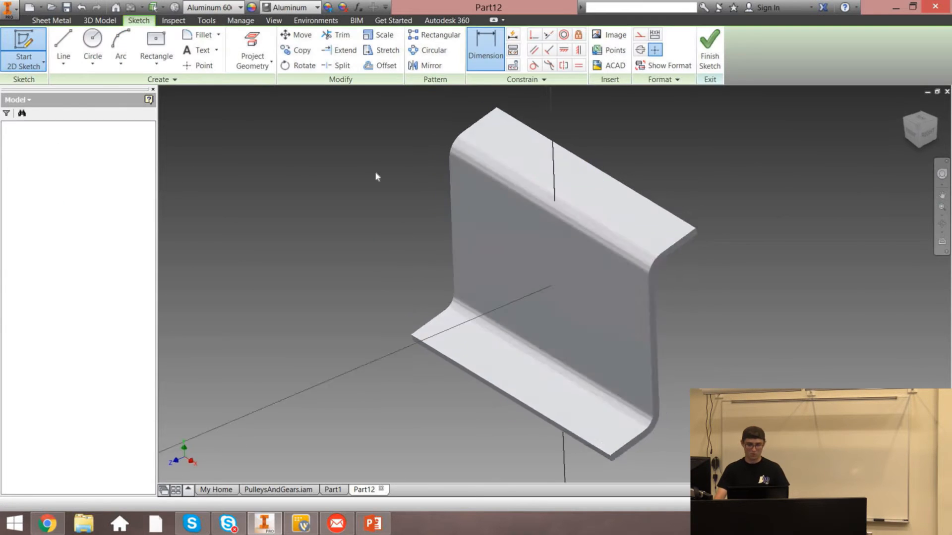
Draw a three-point arc starting at the end of the top flange
click(245, 59)
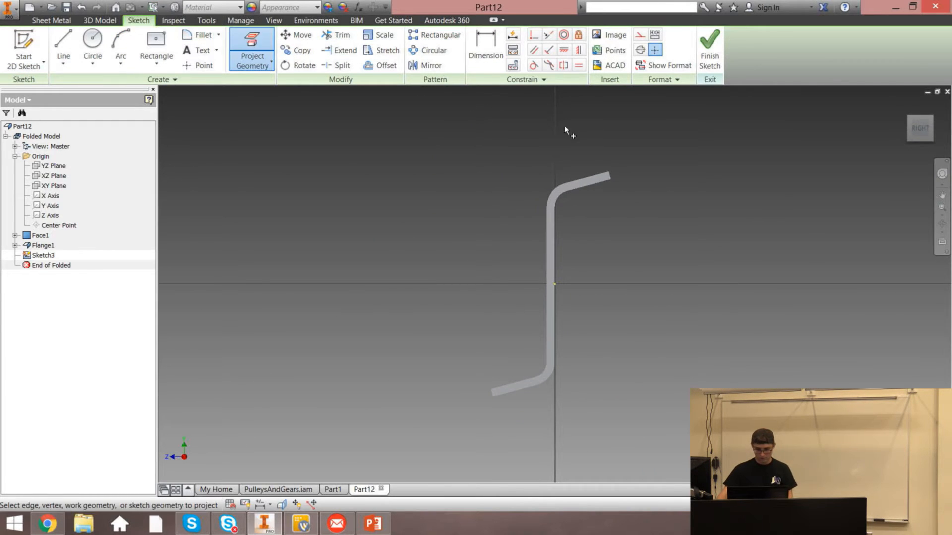
key(Escape)
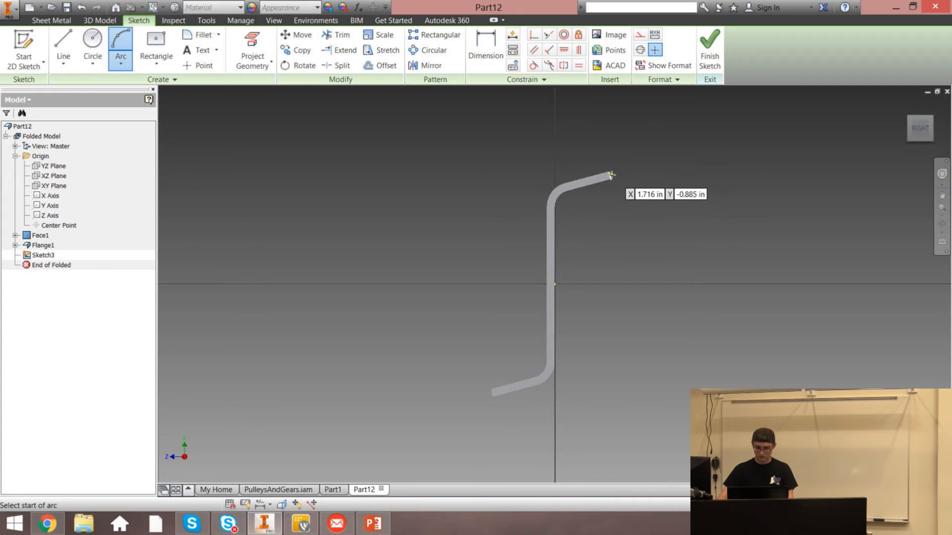
scroll(610, 175, up, 3)
click(597, 192)
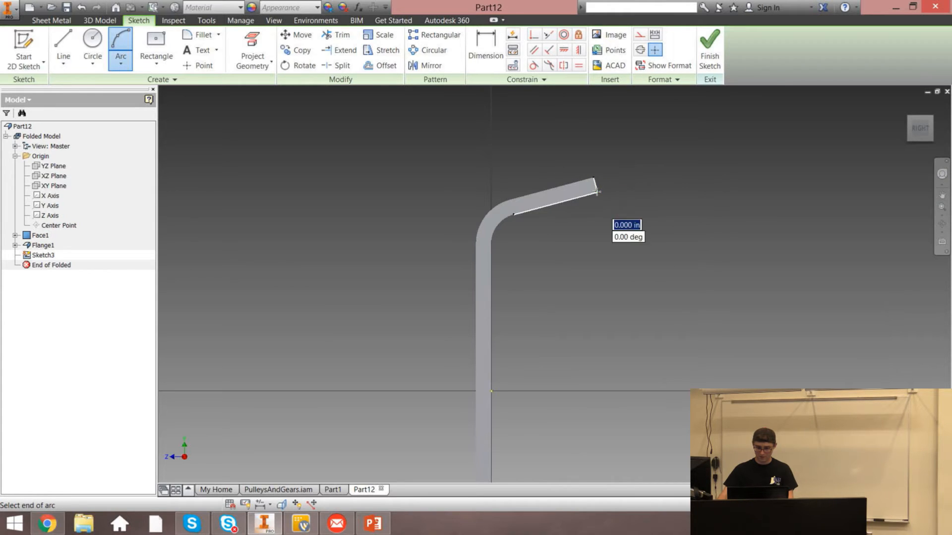
scroll(922, 340, down, 3)
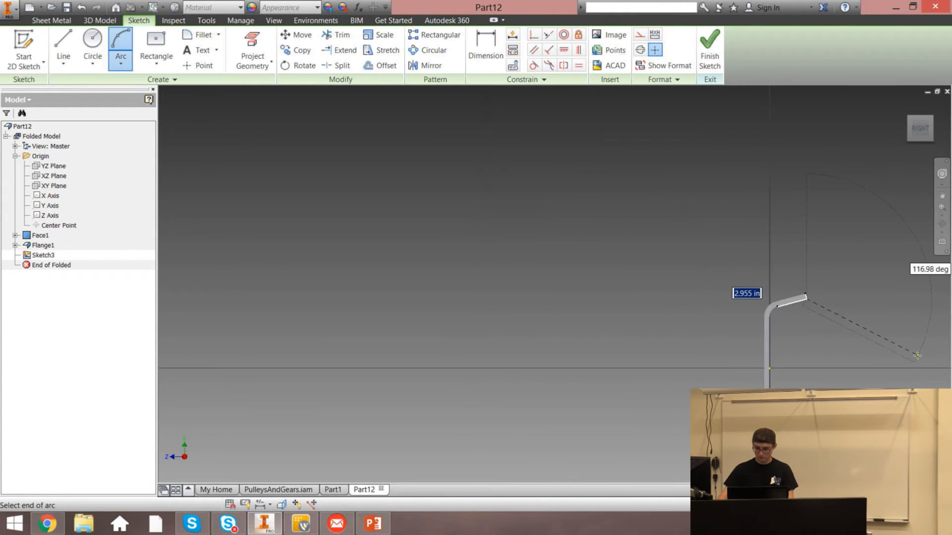
click(920, 135)
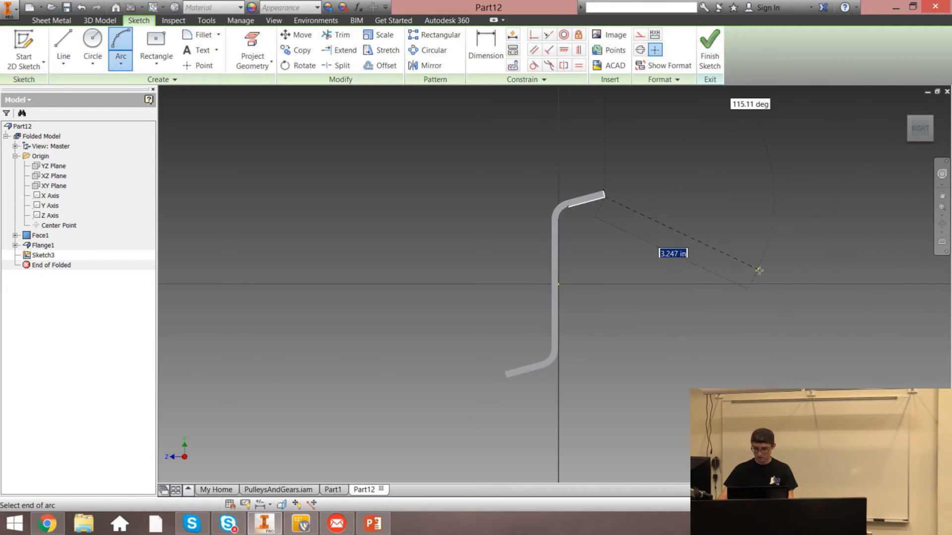
click(756, 268)
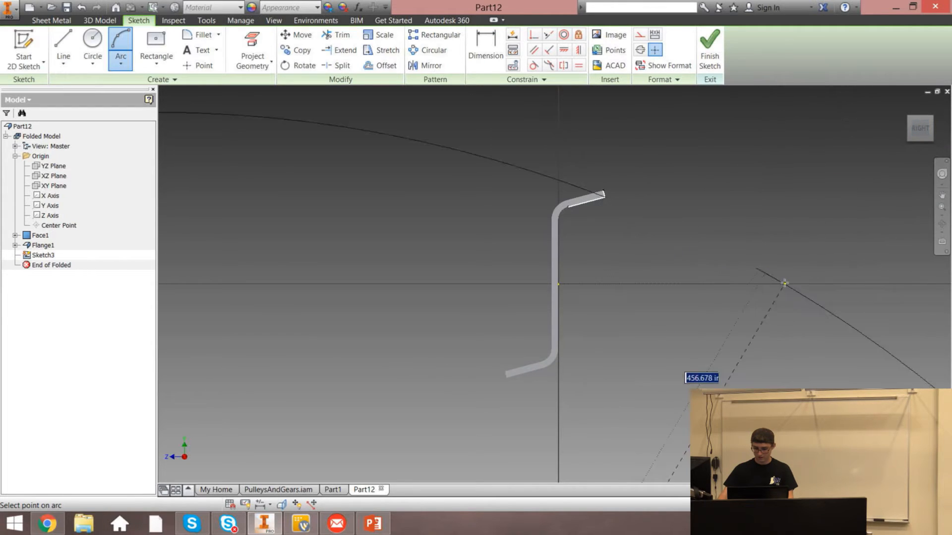
click(740, 250)
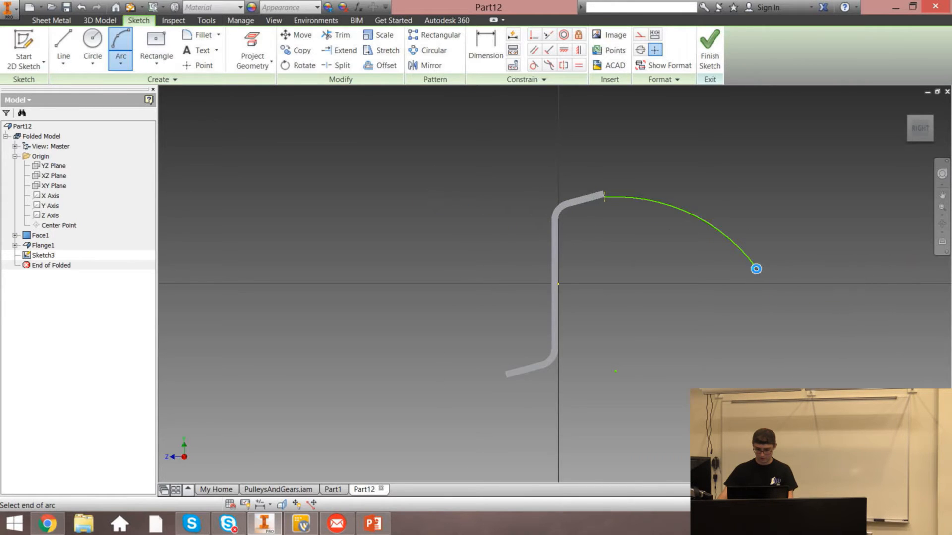
Draw a second arc continuing from the first arc's end, then make the first arc tangent to the top flange
click(756, 267)
click(880, 343)
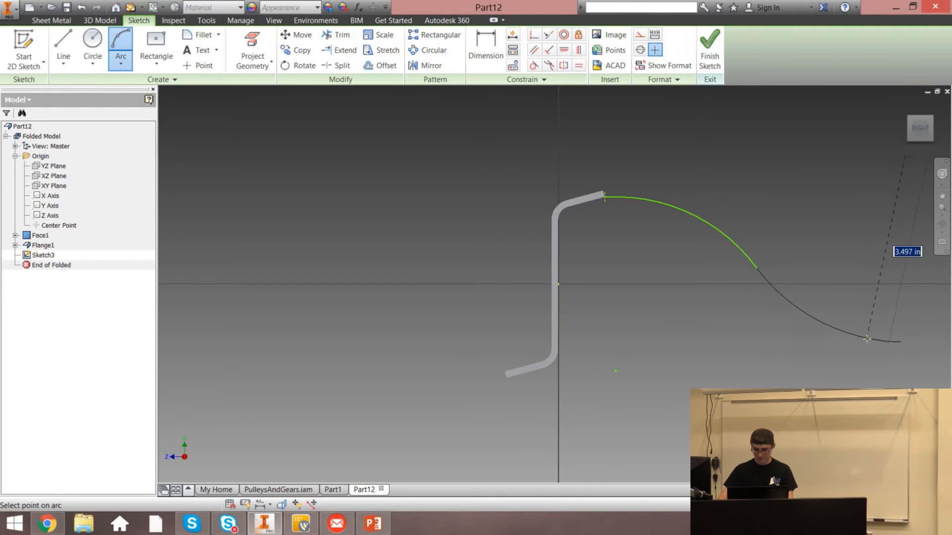
click(865, 340)
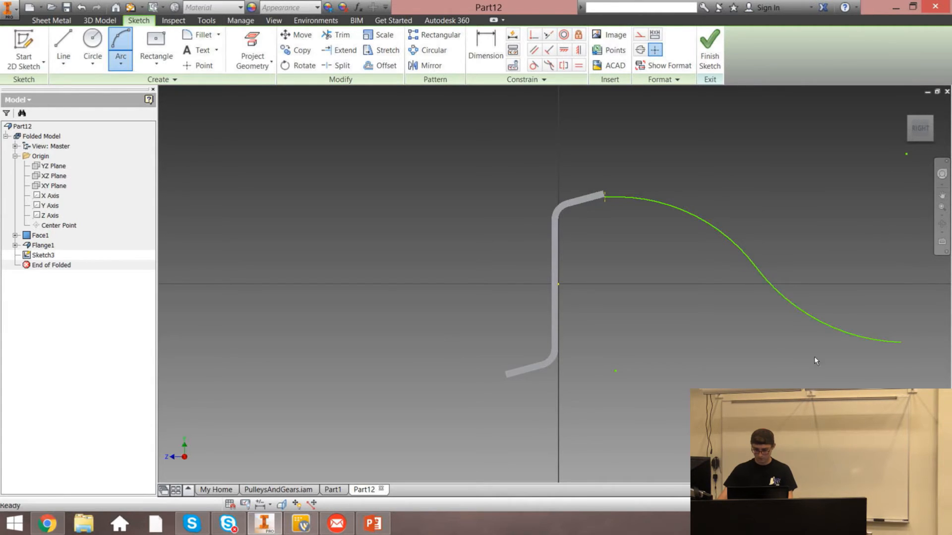
key(Escape)
click(627, 196)
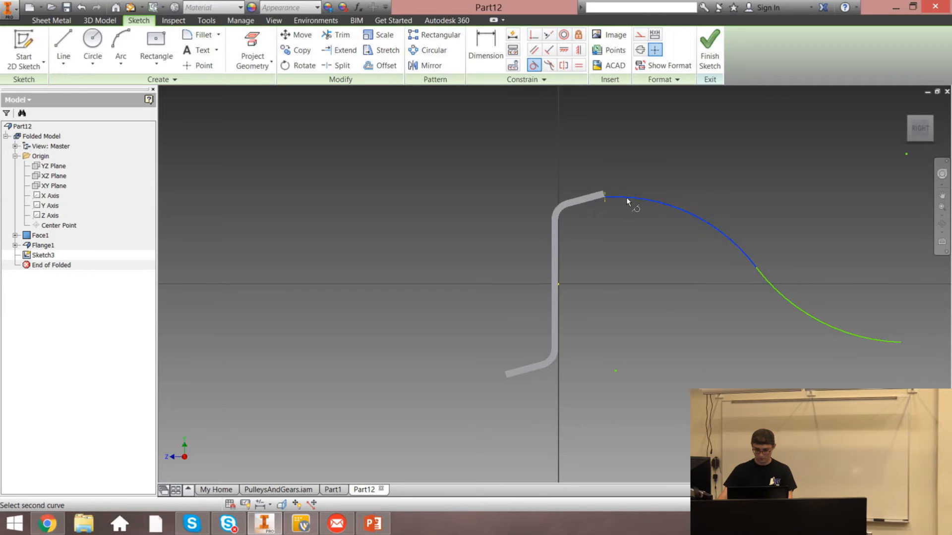
click(603, 203)
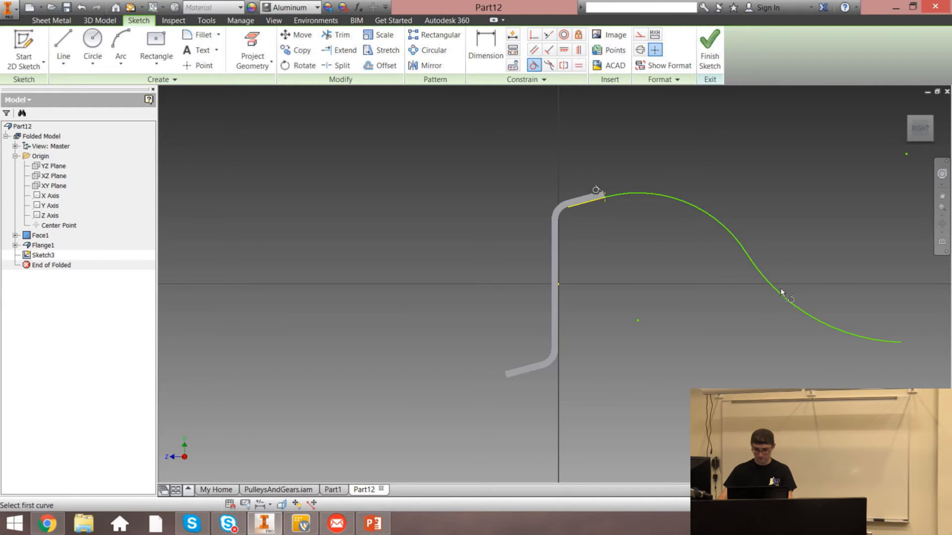
Try to add a tangent constraint to the second arc, dismiss the notice, and finish the sketch
click(751, 290)
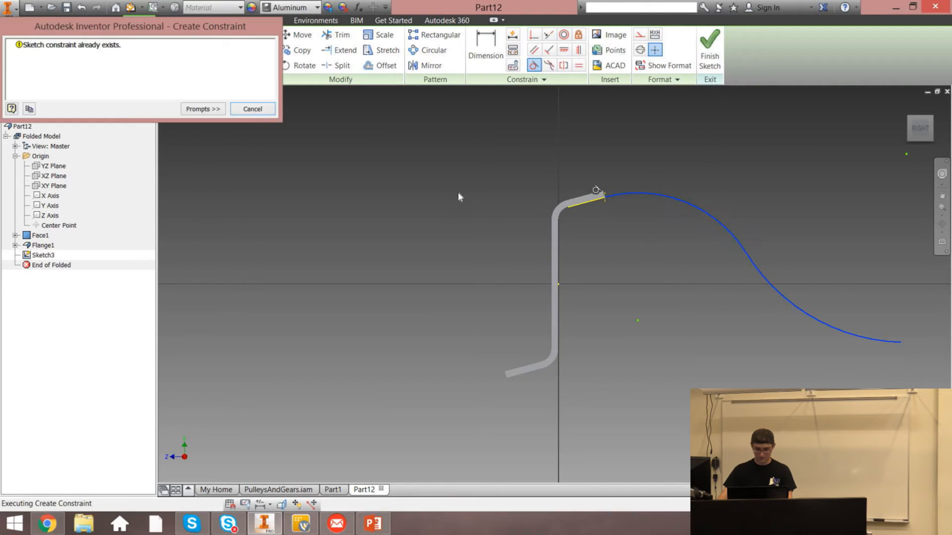
click(236, 110)
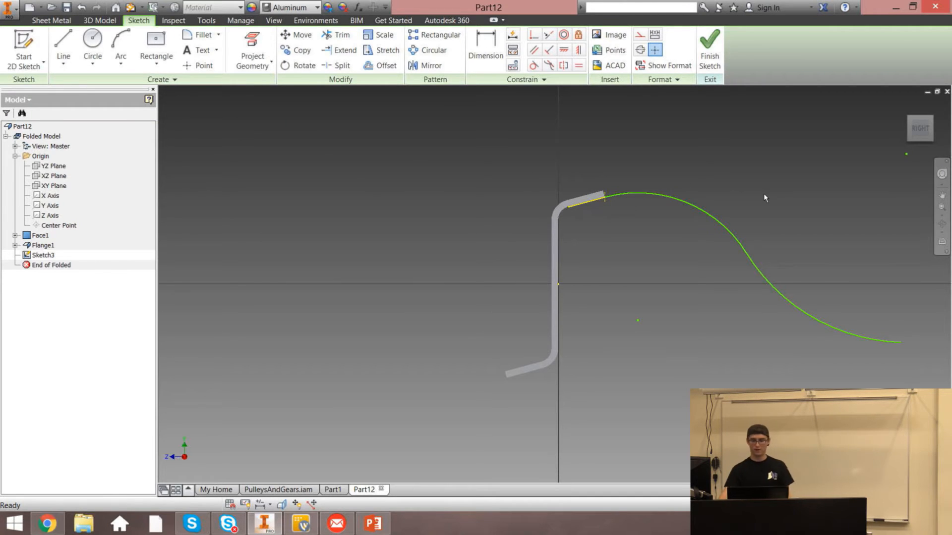
click(710, 61)
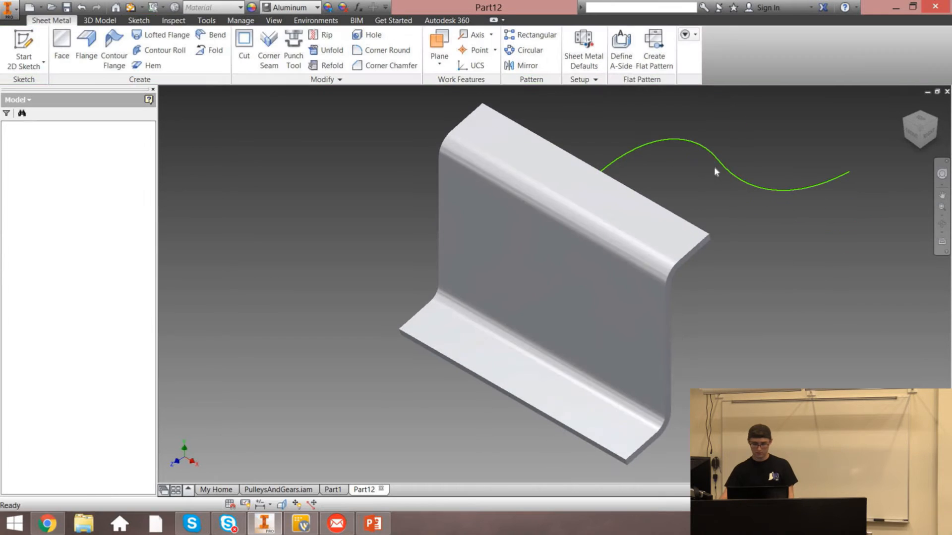
Start a Contour Flange using the sketched arcs as profile and the top flange's outer edge
click(104, 48)
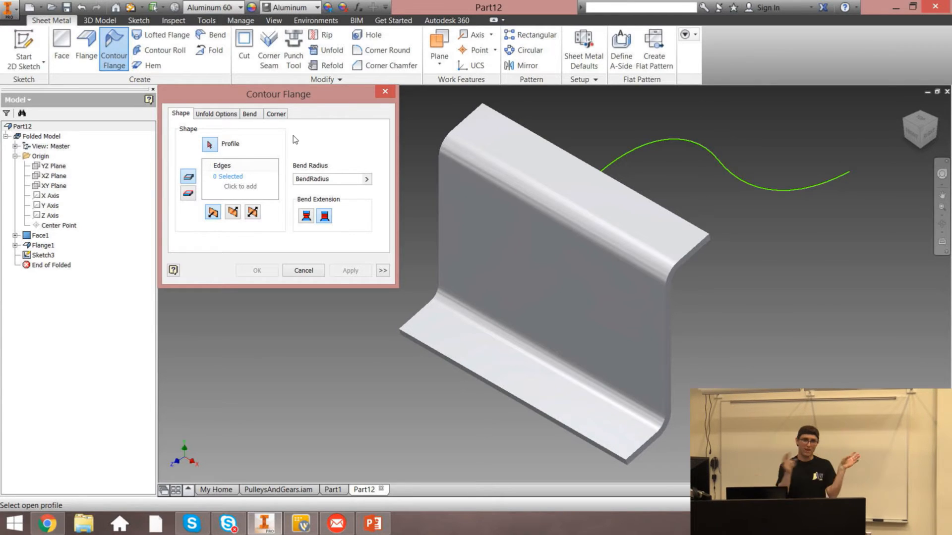
click(655, 143)
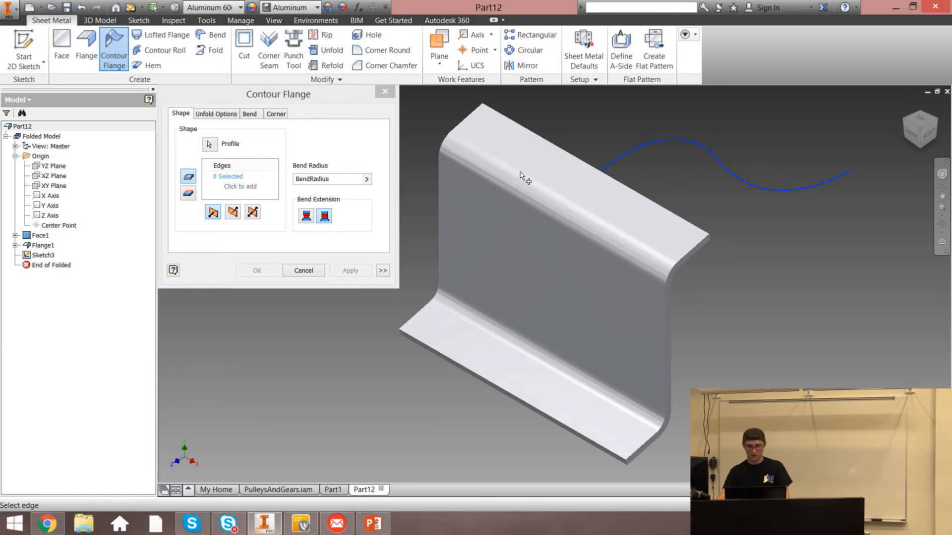
click(935, 137)
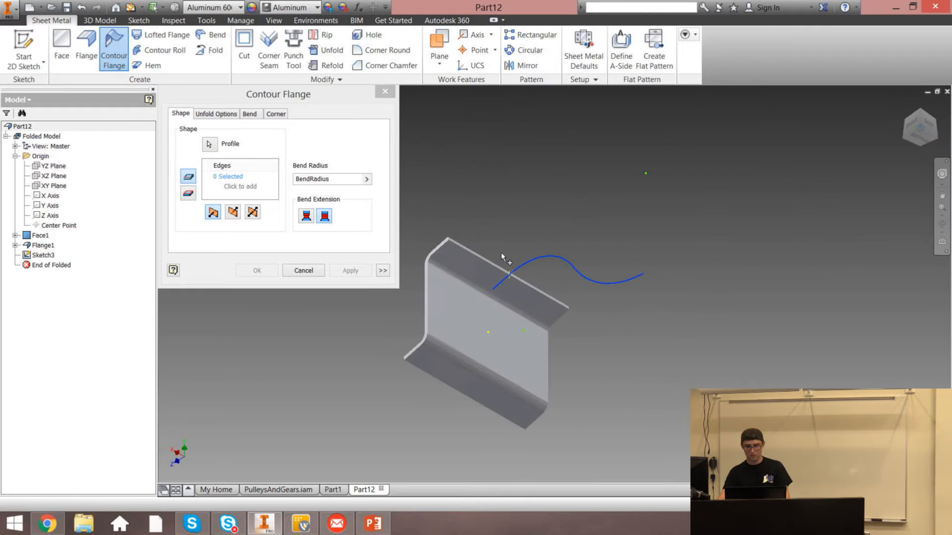
scroll(510, 276, down, 7)
click(513, 285)
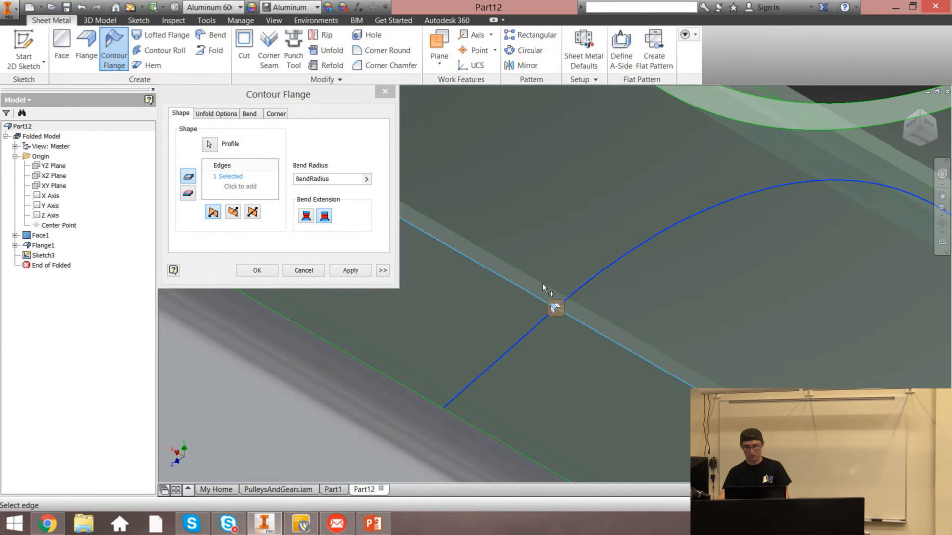
click(906, 113)
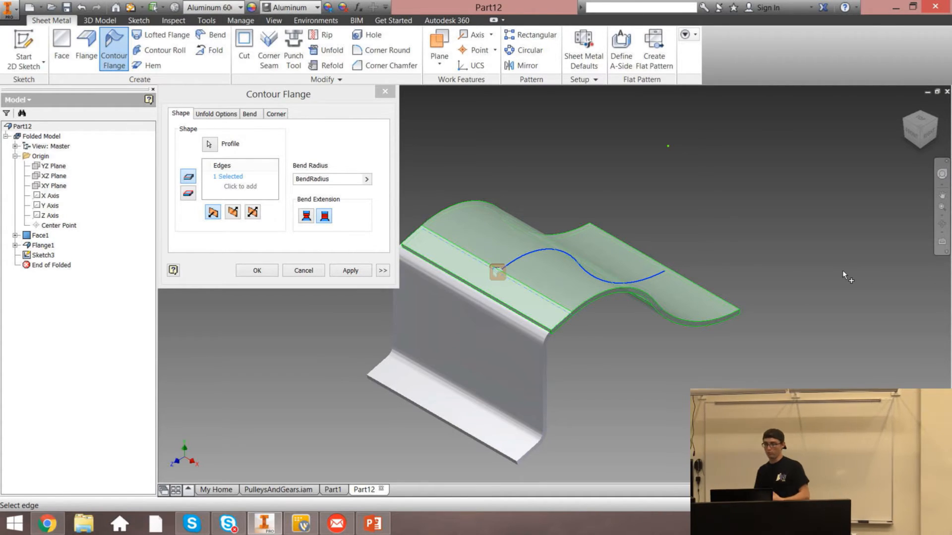
Set the contour flange's bend radius to 2, apply it, and close the dialog
click(236, 218)
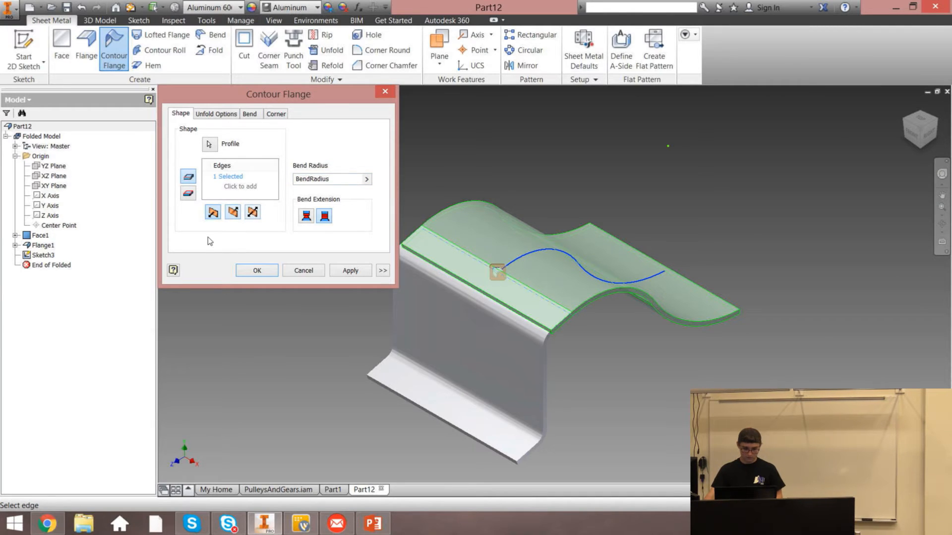
click(214, 217)
click(234, 215)
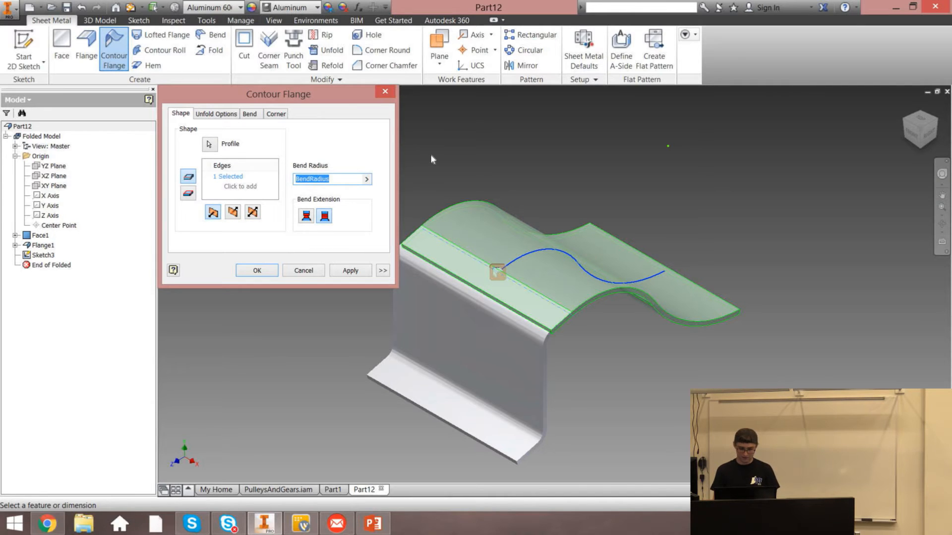
text(1)
double_click(298, 179)
click(453, 154)
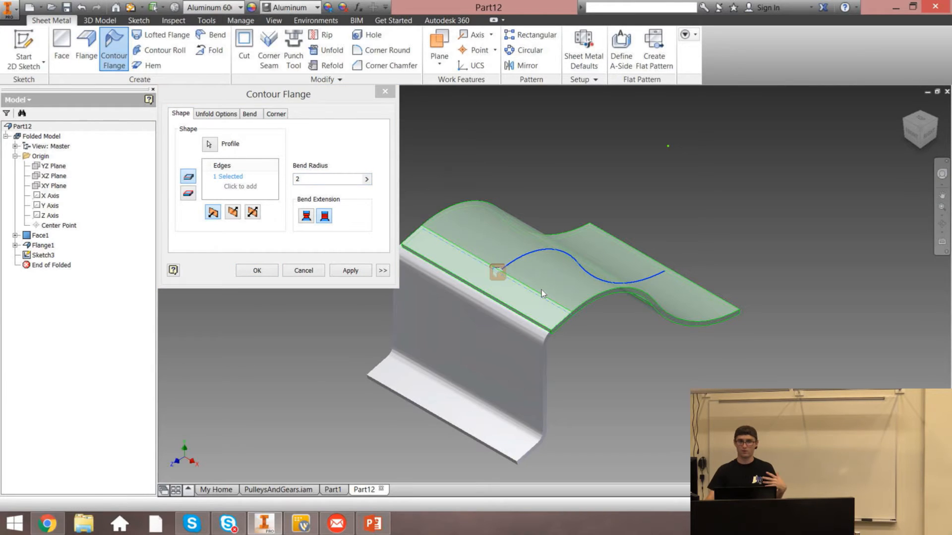
click(347, 270)
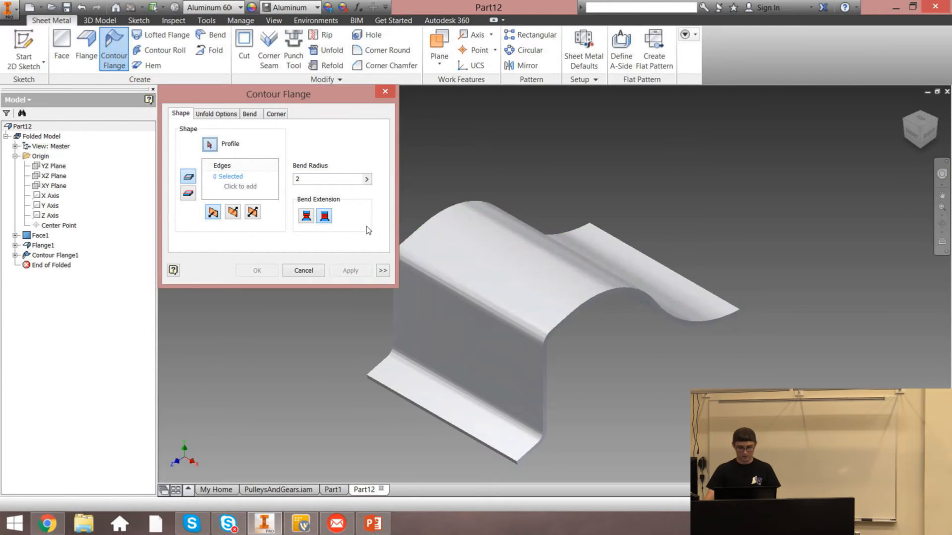
click(391, 93)
Start a Single hem on the outer edge of the bottom flange
click(903, 105)
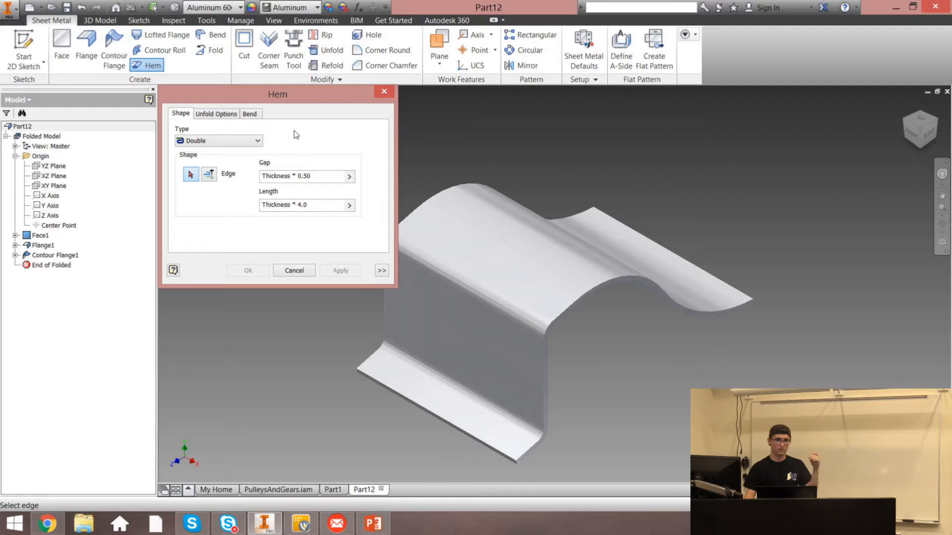
click(245, 138)
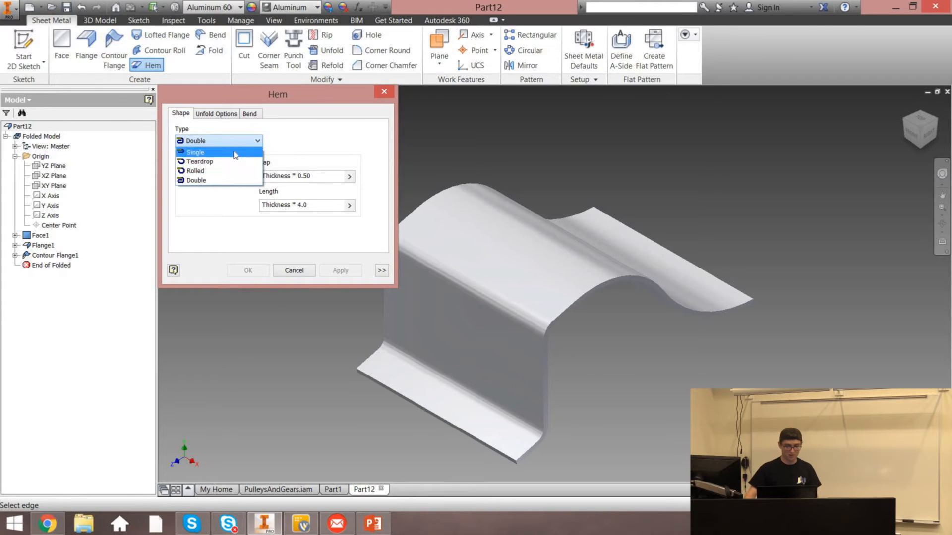
click(221, 158)
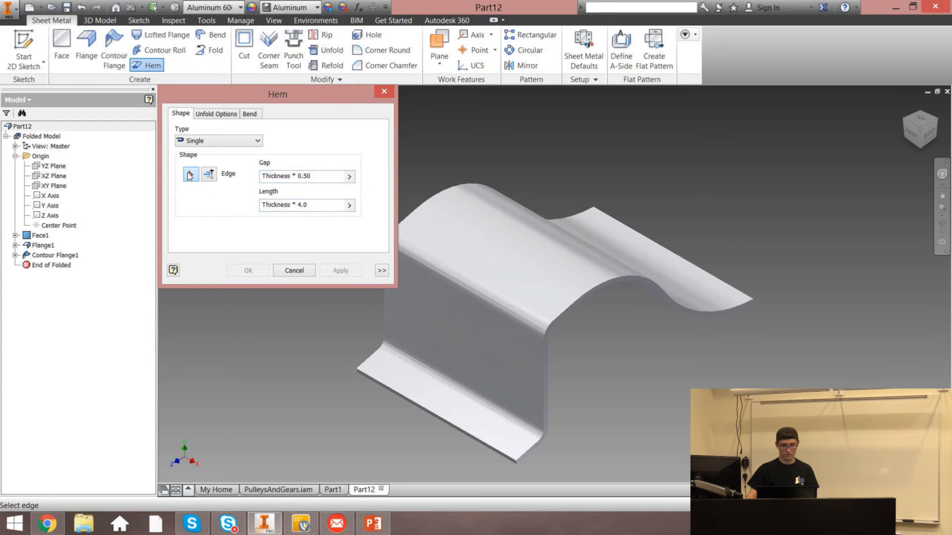
click(390, 387)
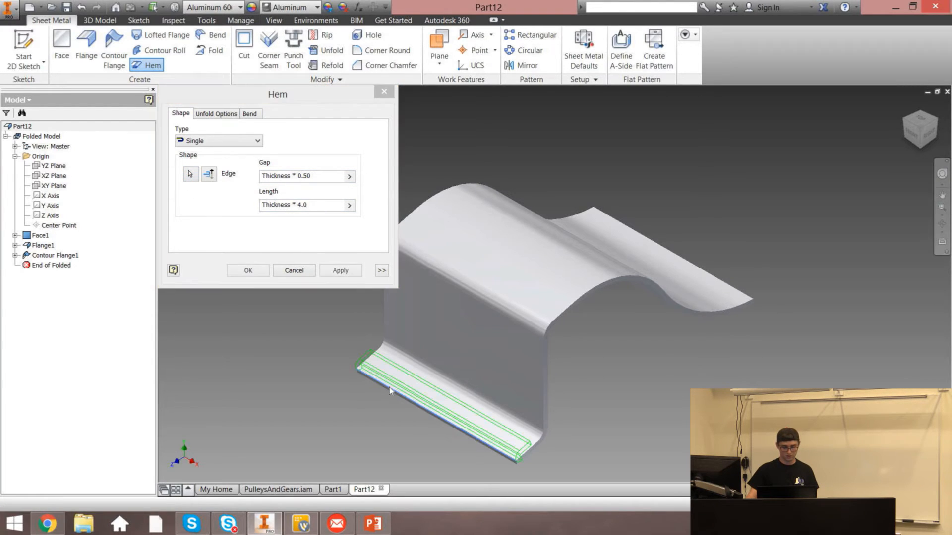
click(313, 176)
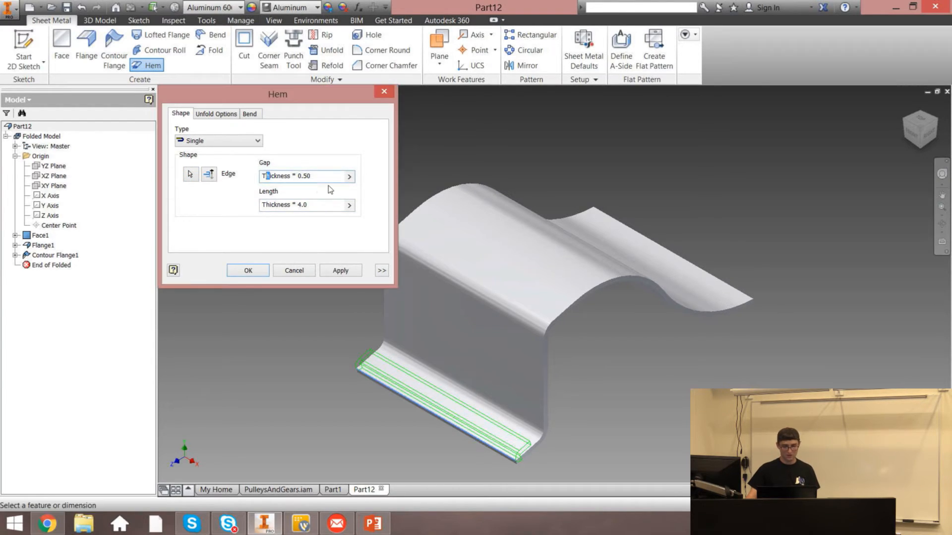
click(928, 133)
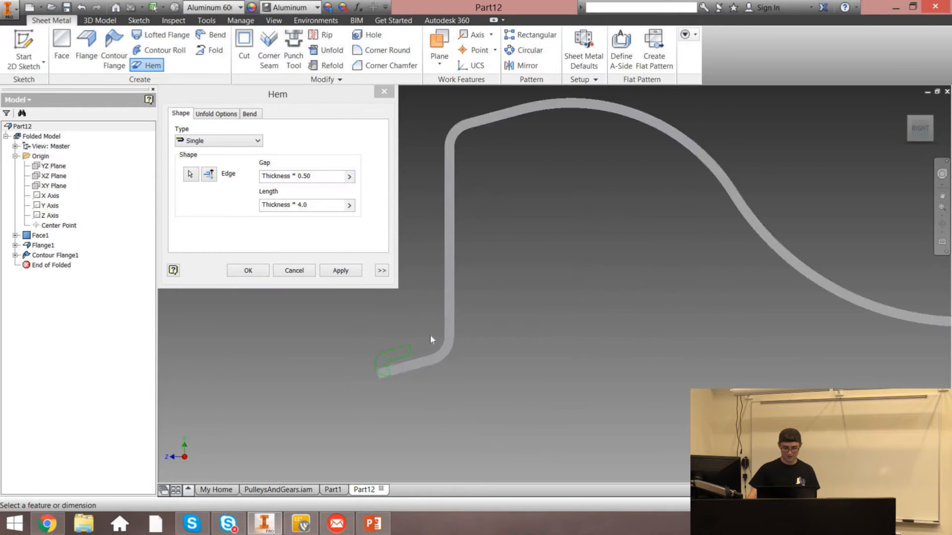
scroll(368, 388, up, 3)
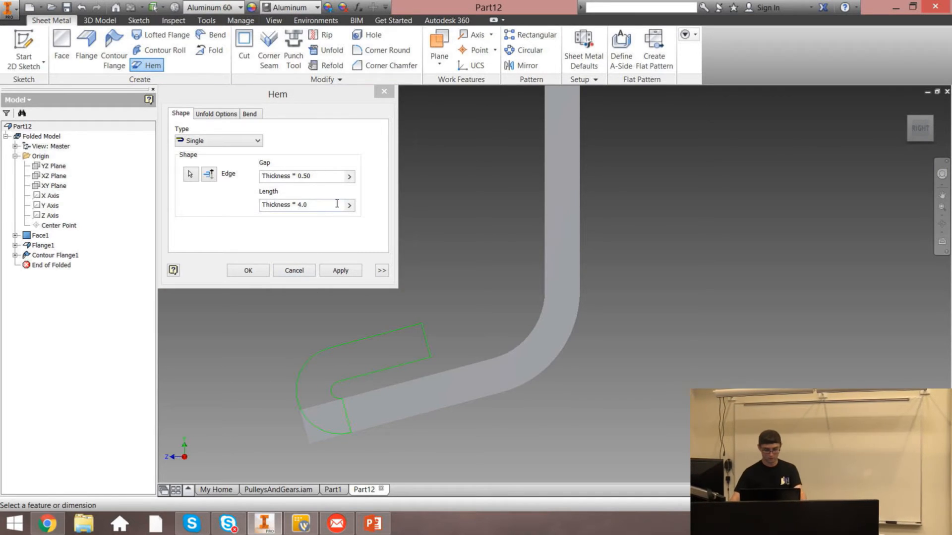
Set the hem's length to .11 and its gap to .25
drag(308, 204, 263, 207)
key(BackSpace)
key(BackSpace)
key(BackSpace)
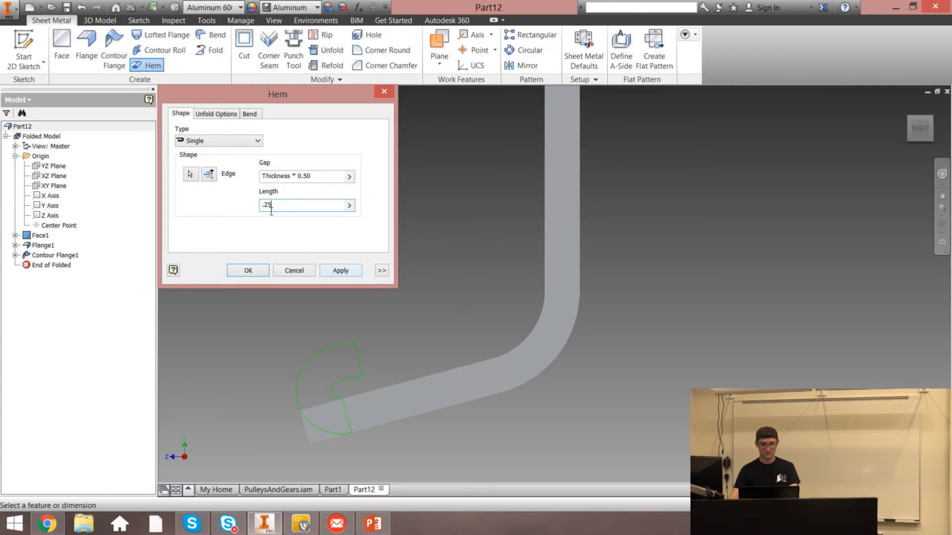
text(0)
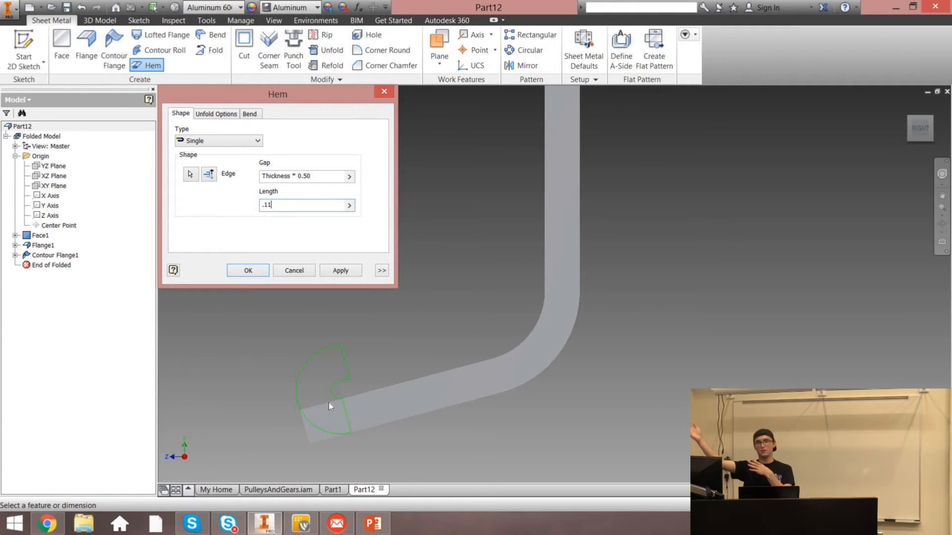
click(322, 178)
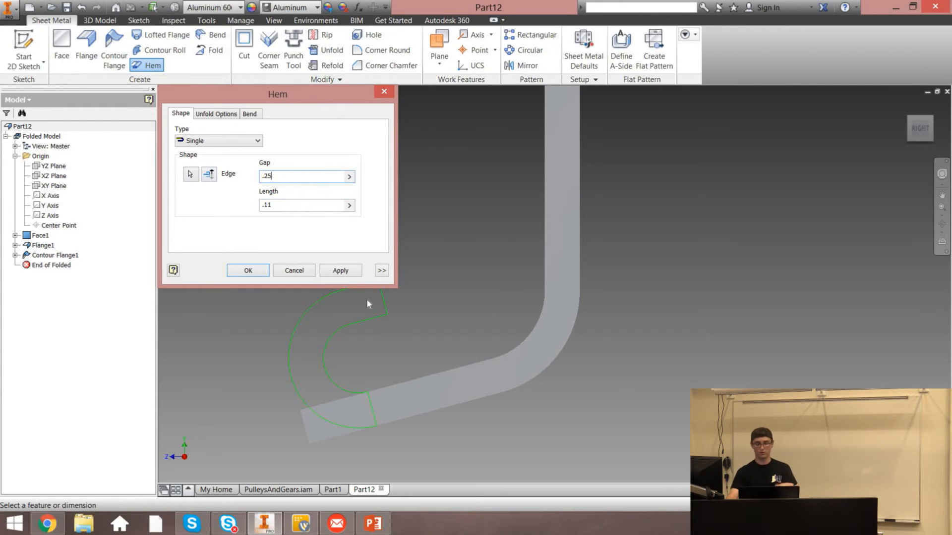
Try switching the hem type to Rolled, then Double, and applying it
click(205, 142)
click(200, 171)
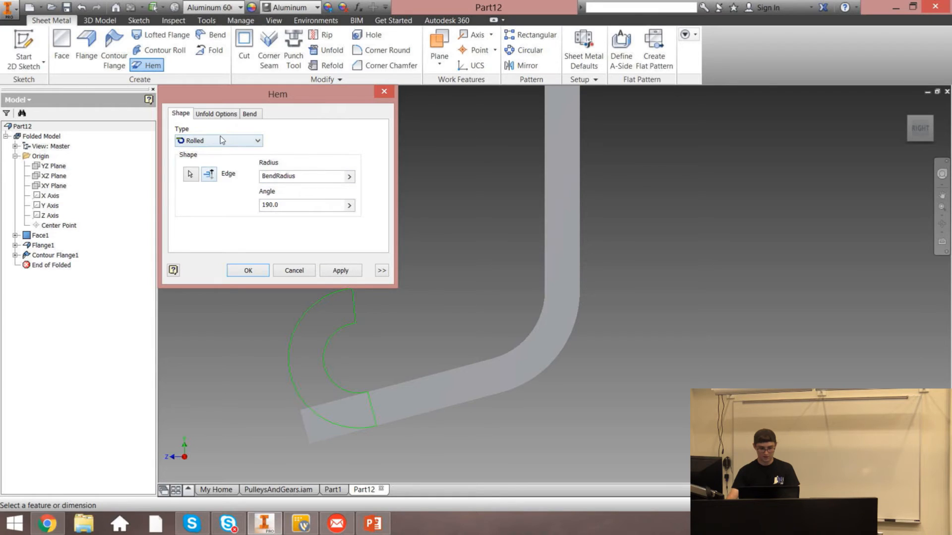
click(220, 140)
click(214, 181)
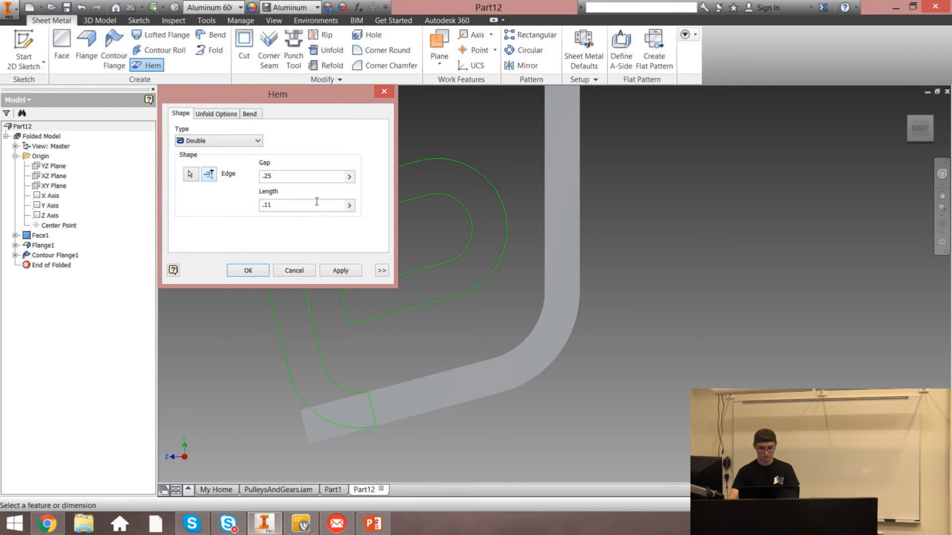
drag(299, 94, 442, 161)
click(481, 334)
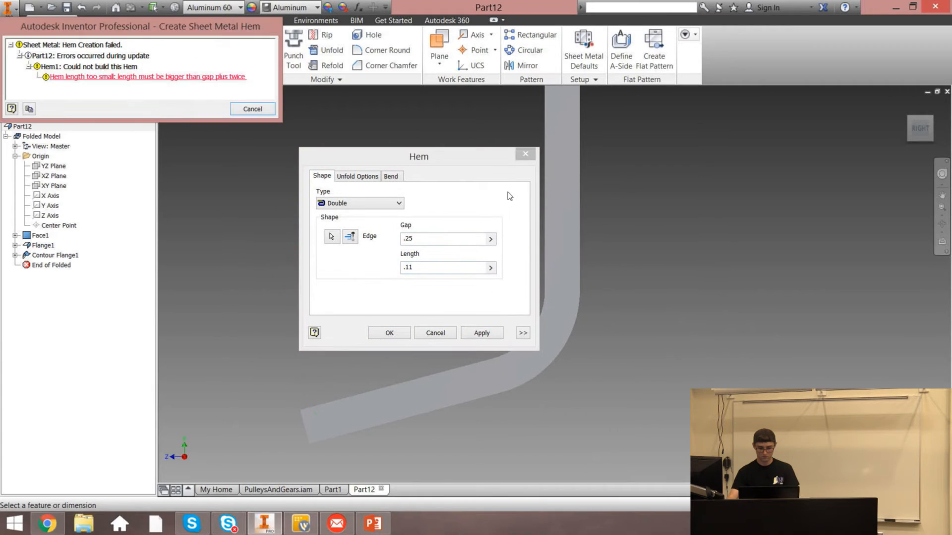
click(253, 109)
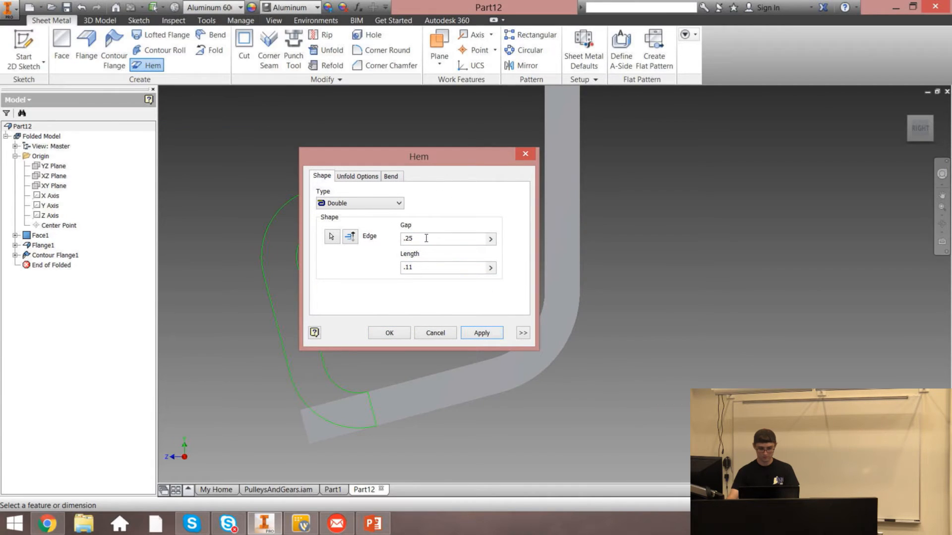
Set the hem gap to 1 and try applying the hem again
text(1)
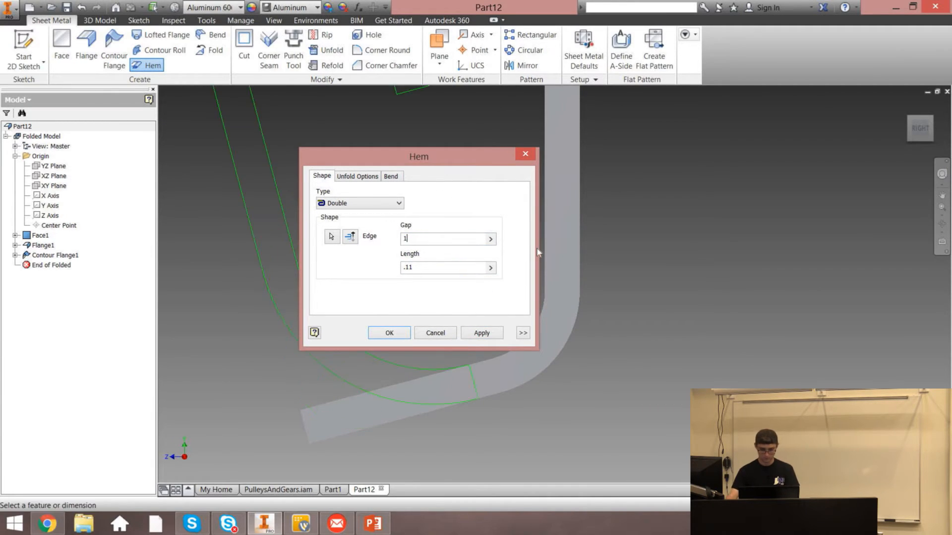
click(481, 333)
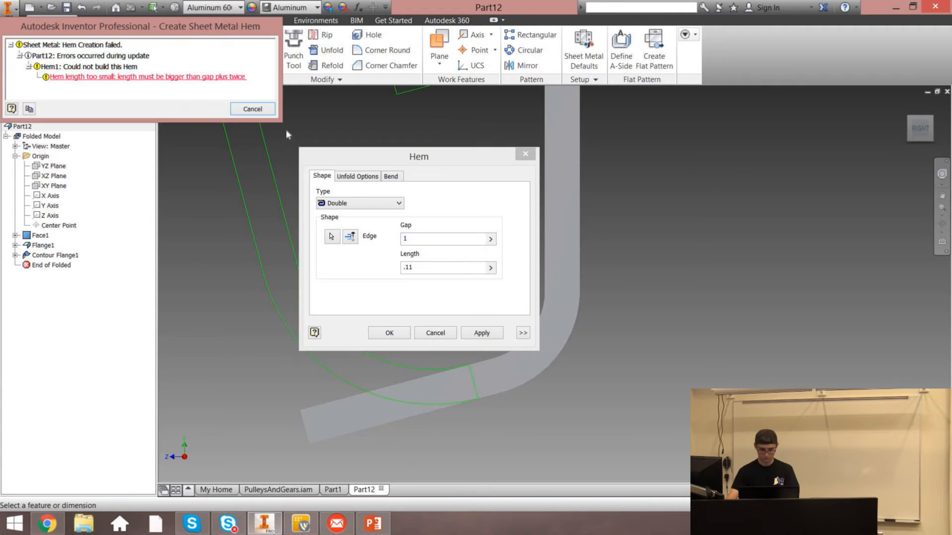
click(251, 110)
Switch the hem type back to Single, apply the hem, and close the dialog
click(359, 203)
click(339, 216)
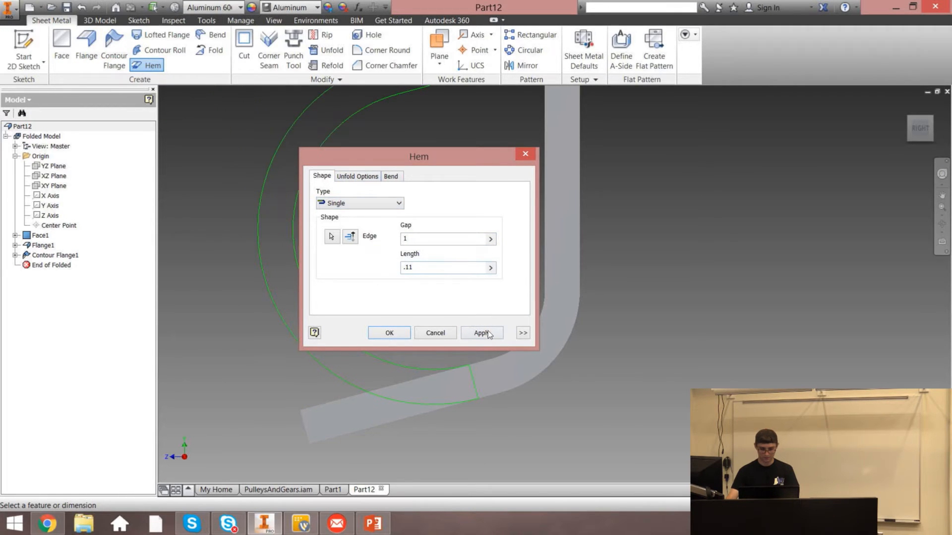
click(483, 336)
click(251, 106)
click(525, 153)
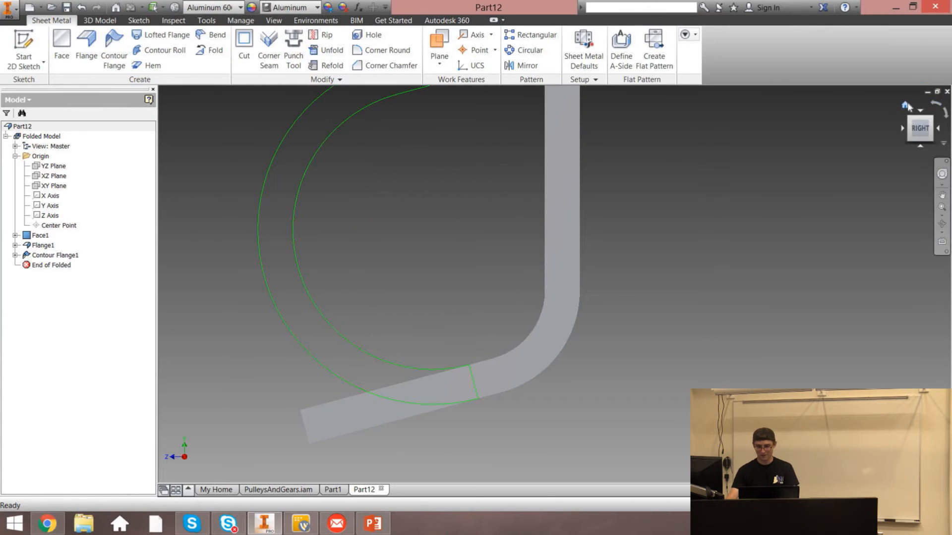
click(908, 106)
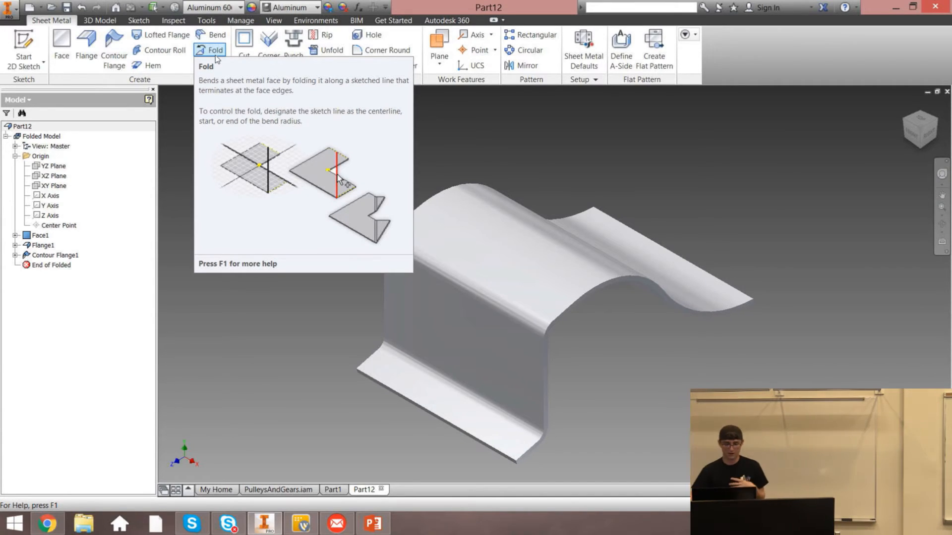
Start a 2D sketch on the bottom flange face and project its edges
key(s)
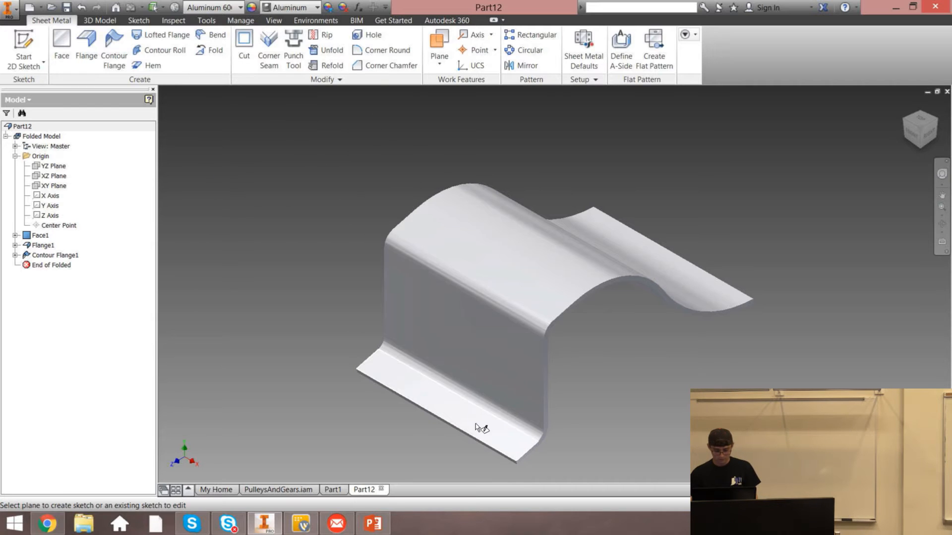
click(483, 430)
key(p)
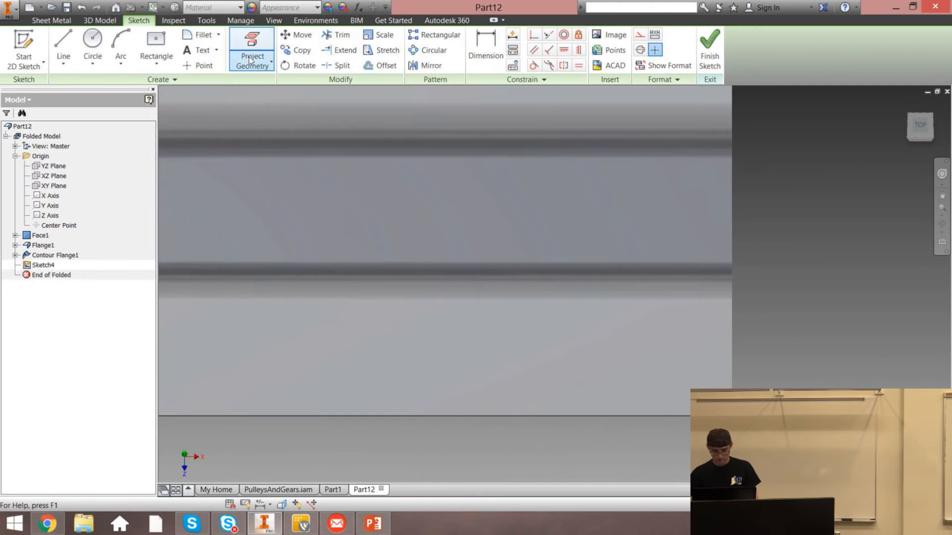
click(641, 333)
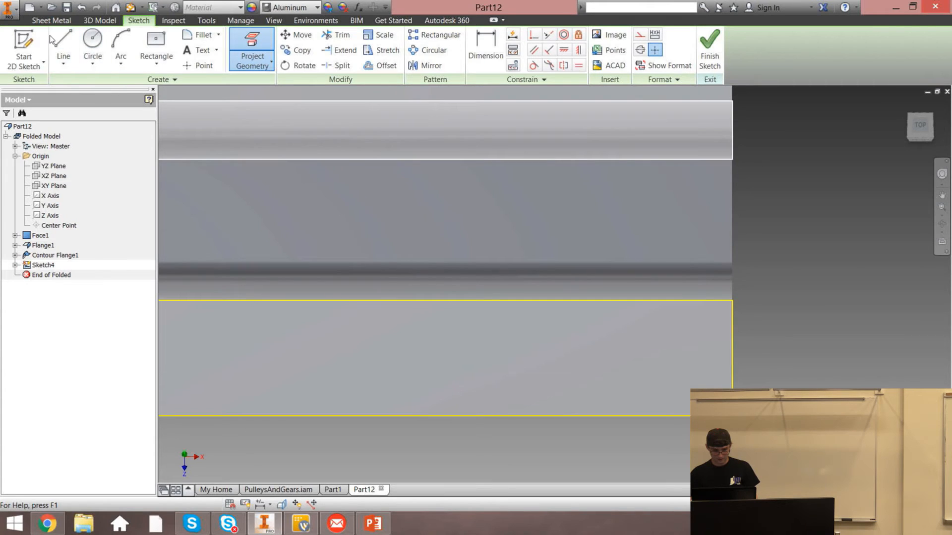
Draw a diagonal bend line across the bottom flange face and finish the sketch
key(l)
click(835, 257)
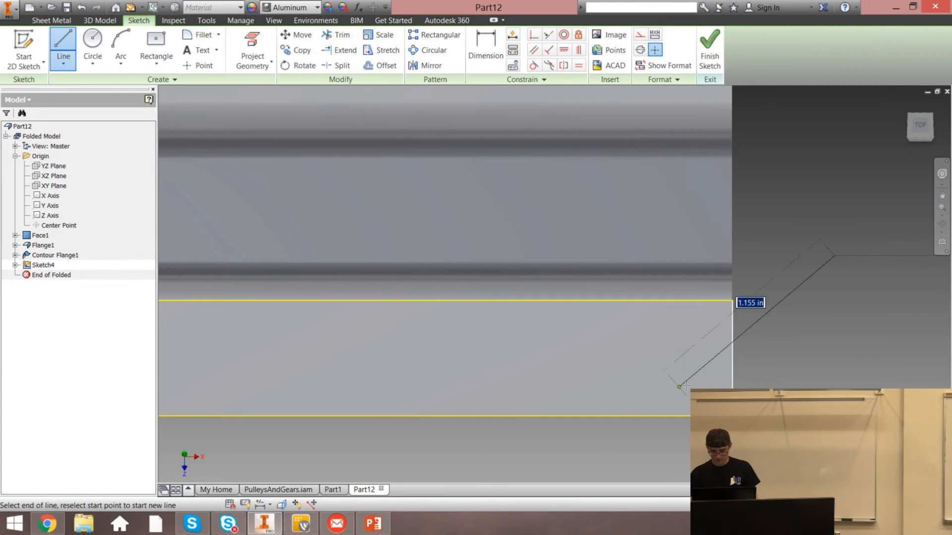
key(Escape)
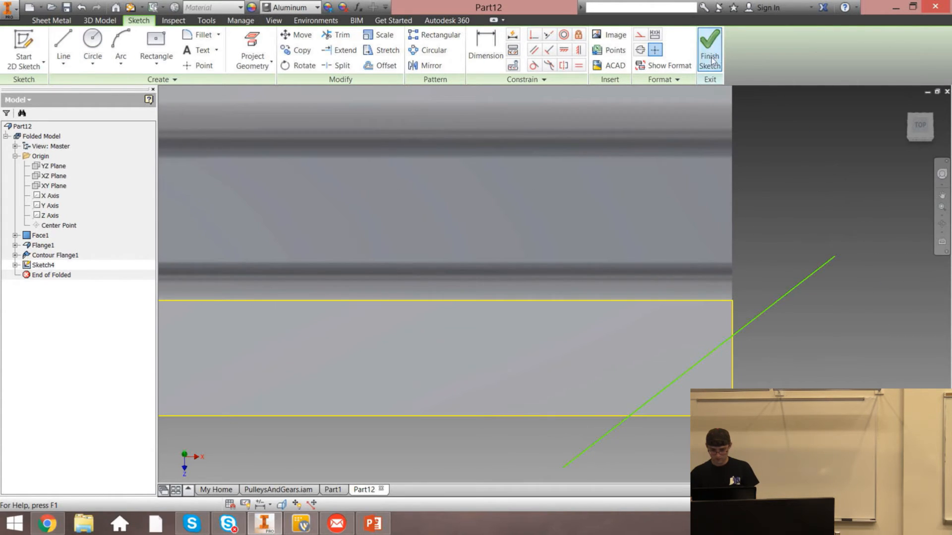
click(711, 55)
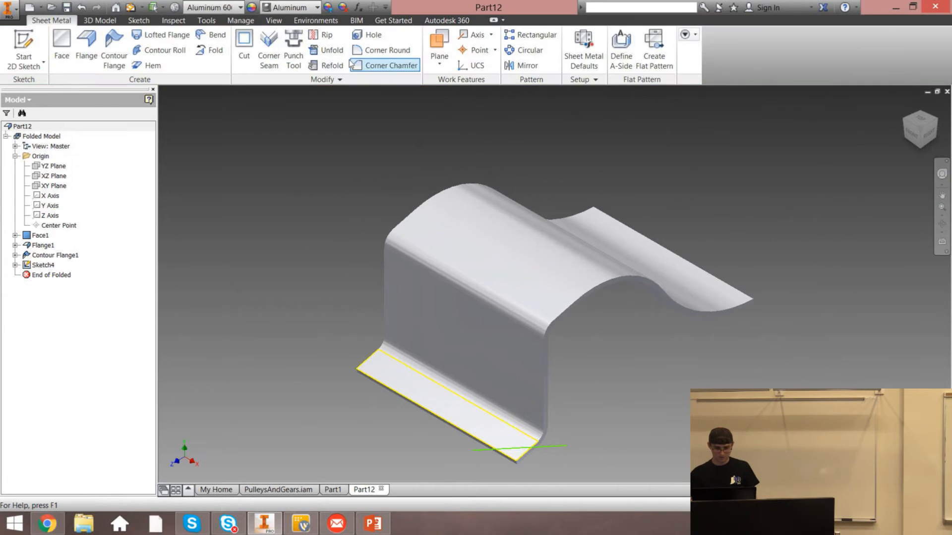
Start a Fold and select the sketched line on the bottom flange as its bend line
click(211, 50)
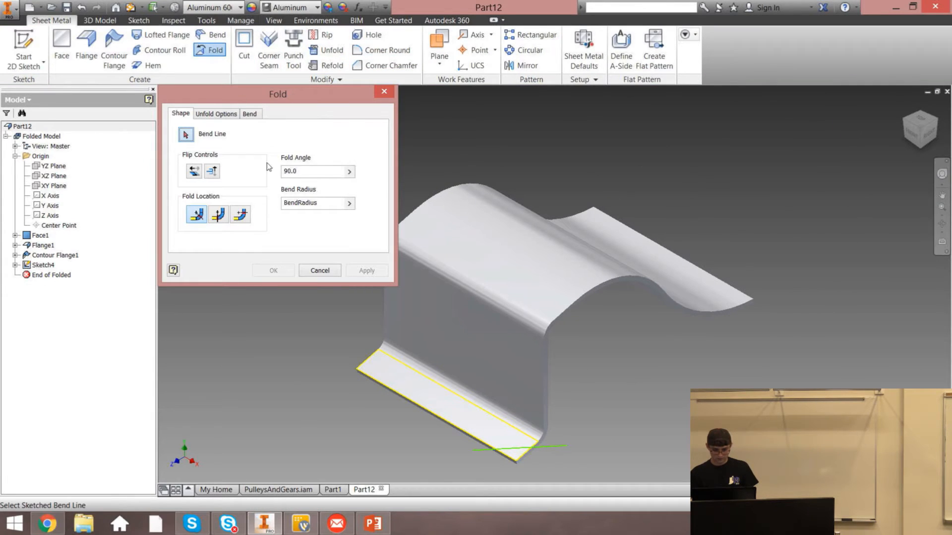
click(514, 451)
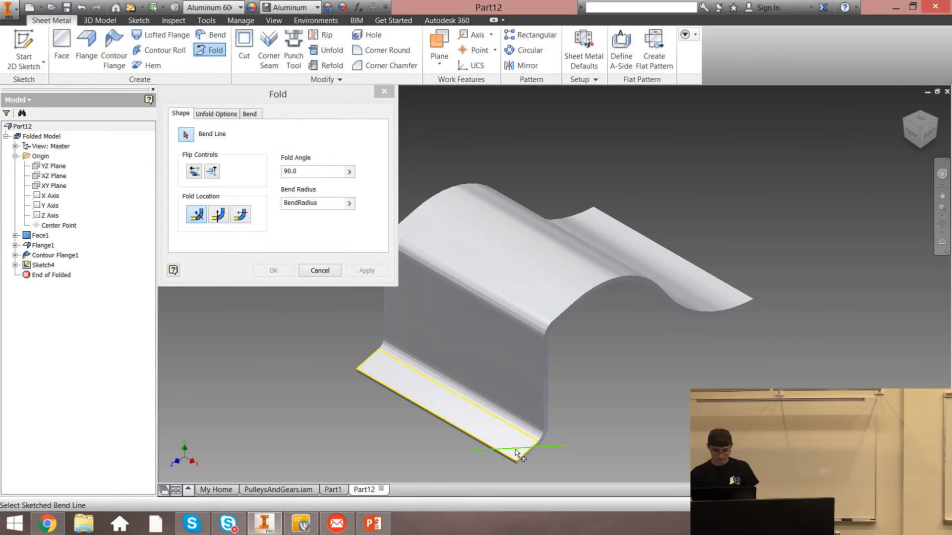
scroll(525, 437, down, 5)
scroll(541, 466, up, 6)
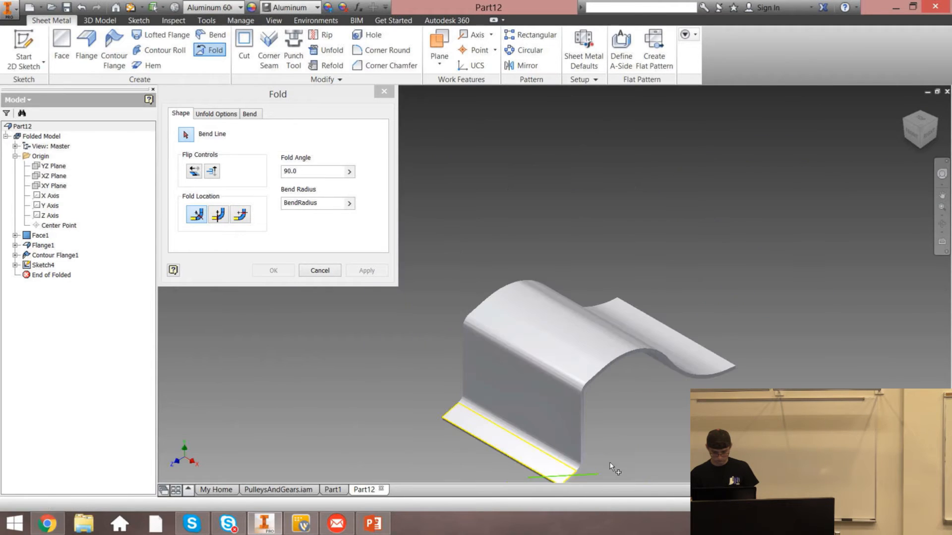
scroll(578, 350, down, 6)
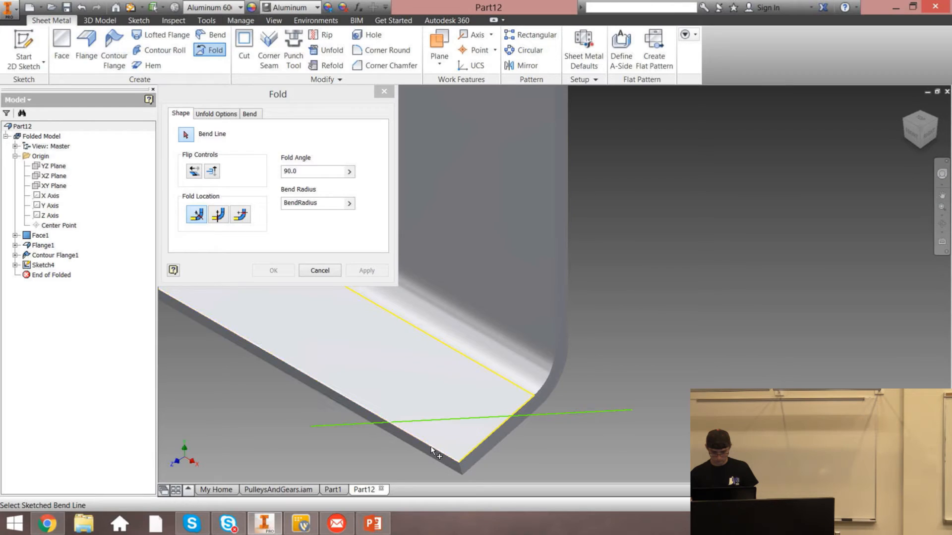
click(438, 450)
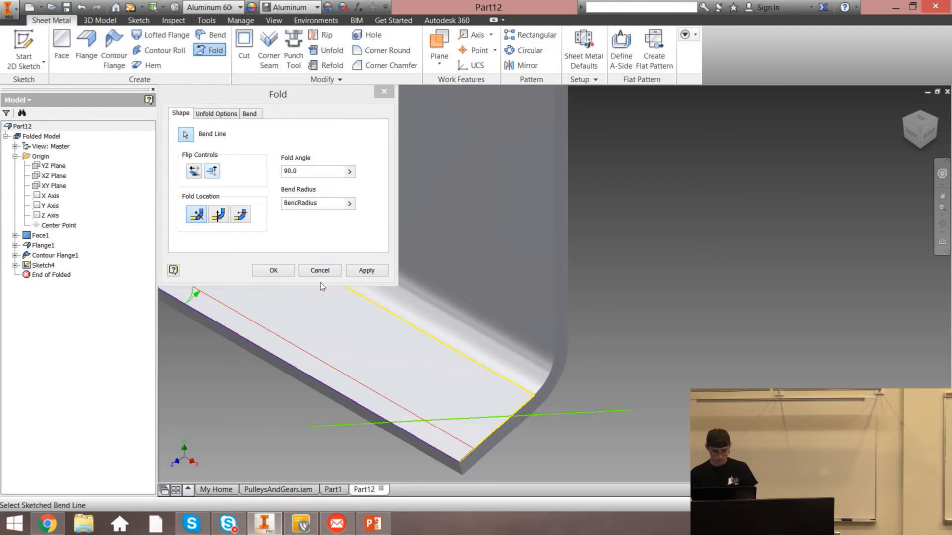
Flip the fold side, set the fold location, and apply the 90.0° fold before closing the dialog
click(315, 204)
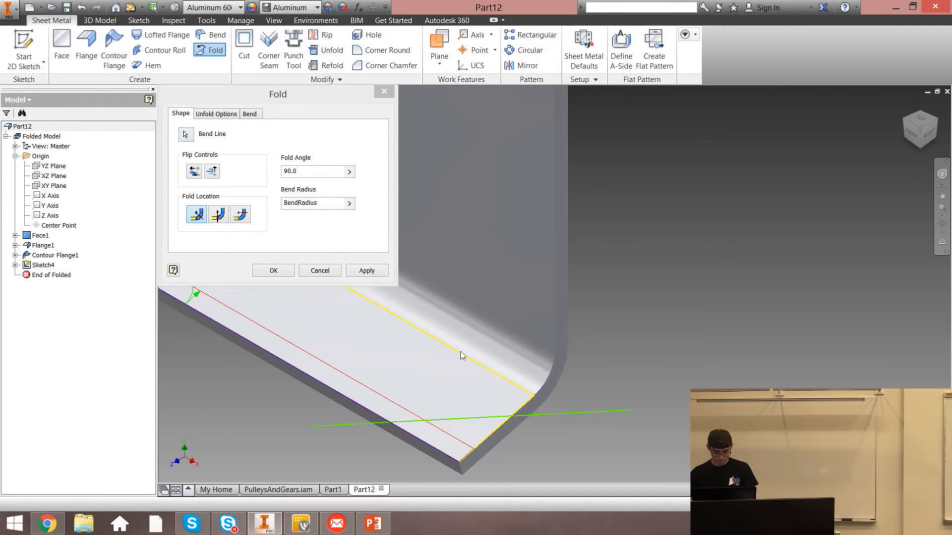
click(273, 270)
click(209, 50)
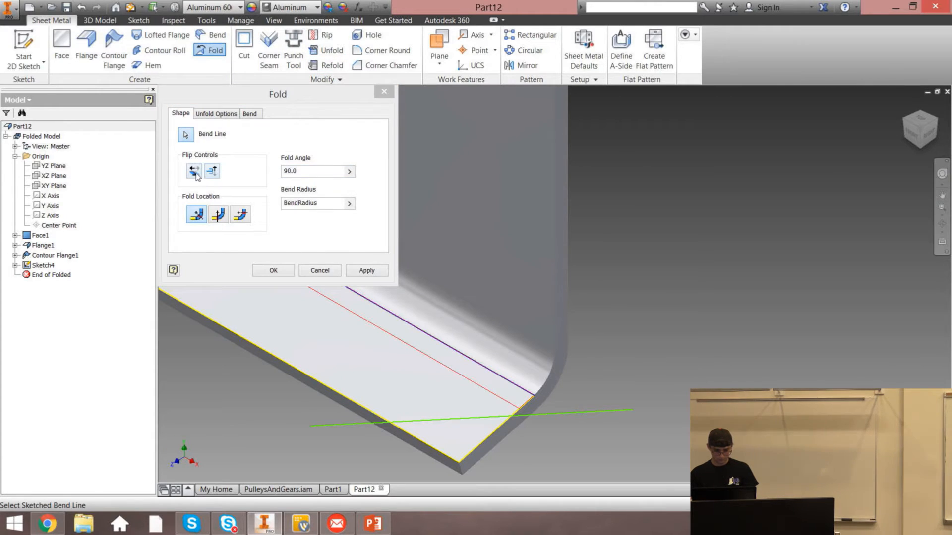
click(222, 216)
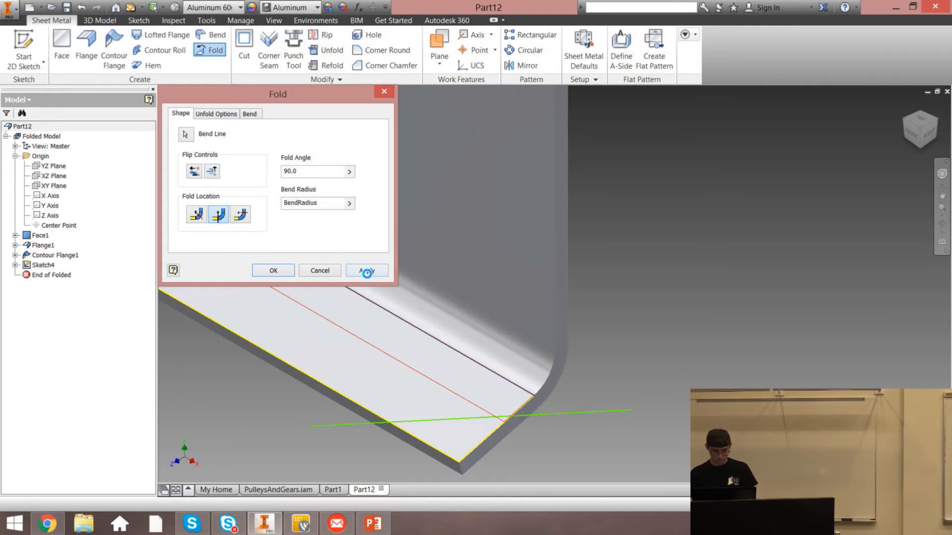
click(384, 91)
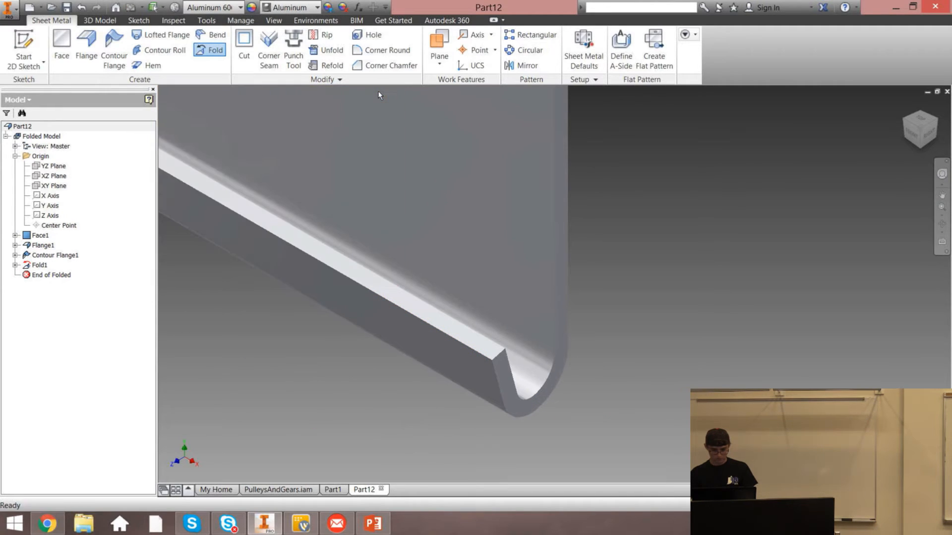
Examine the folded part from the side and home views, opening the Rip tool without using it
click(928, 131)
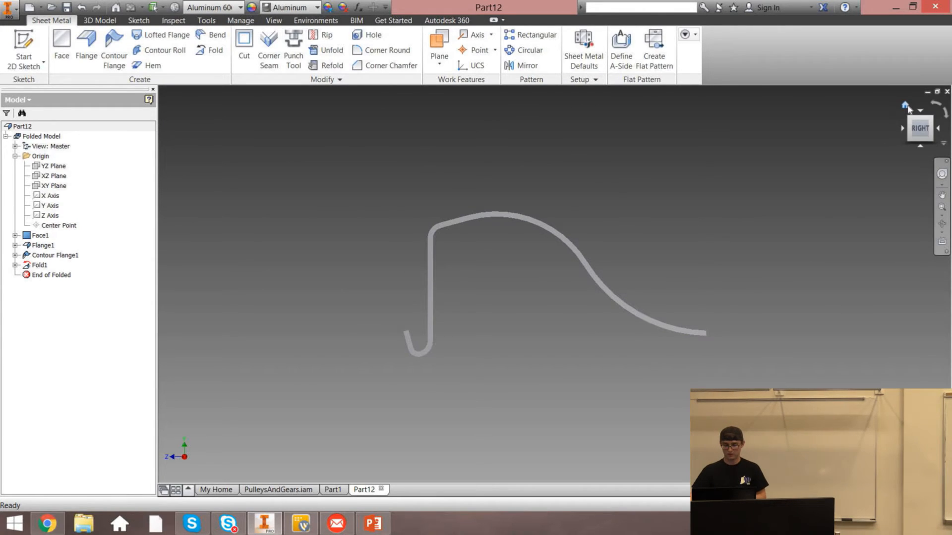
click(907, 107)
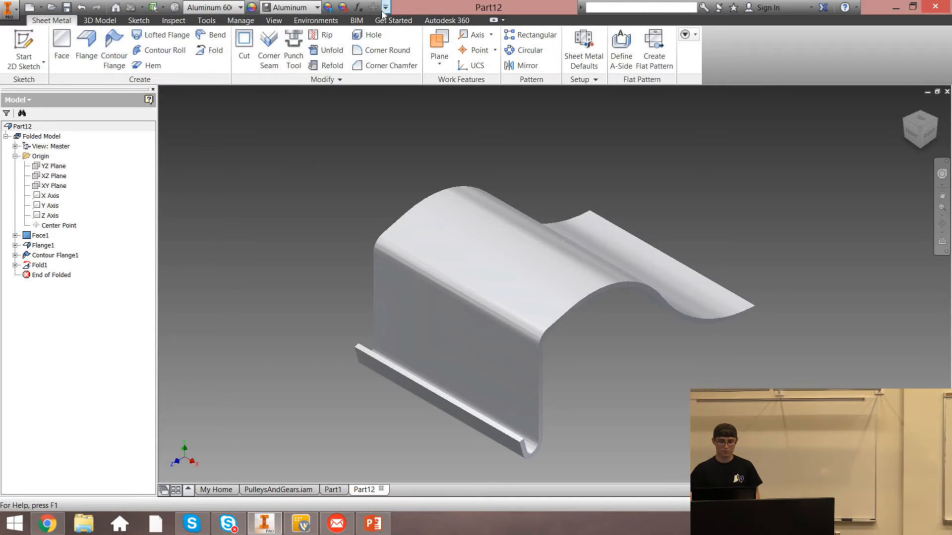
click(323, 36)
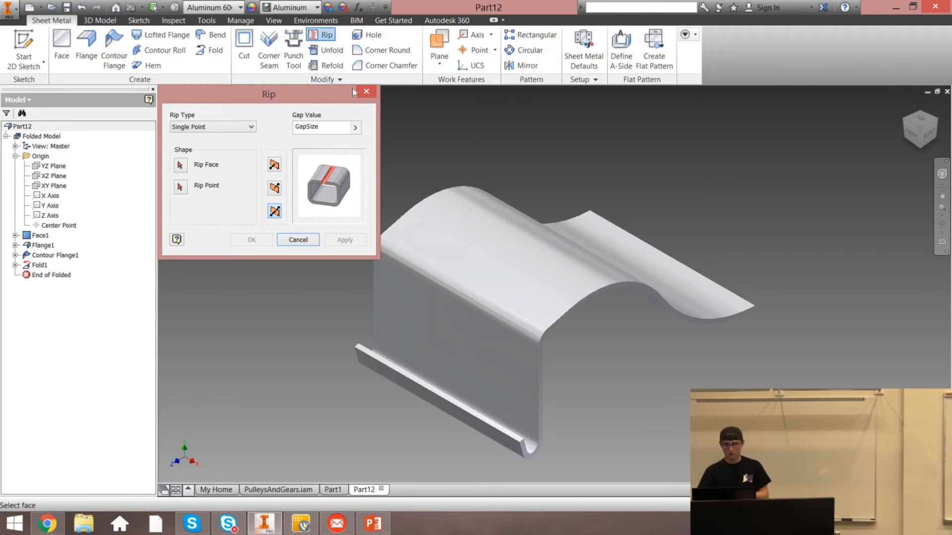
click(364, 95)
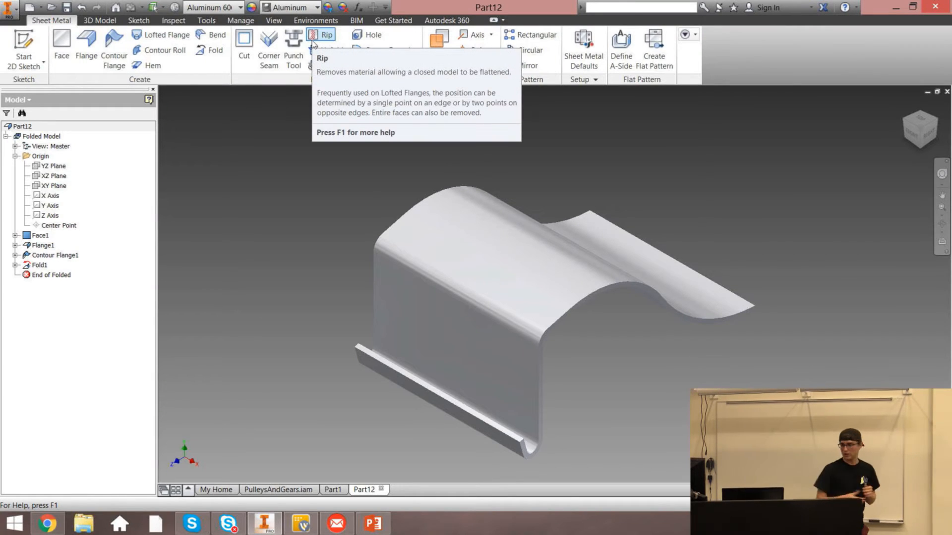
click(86, 48)
click(540, 377)
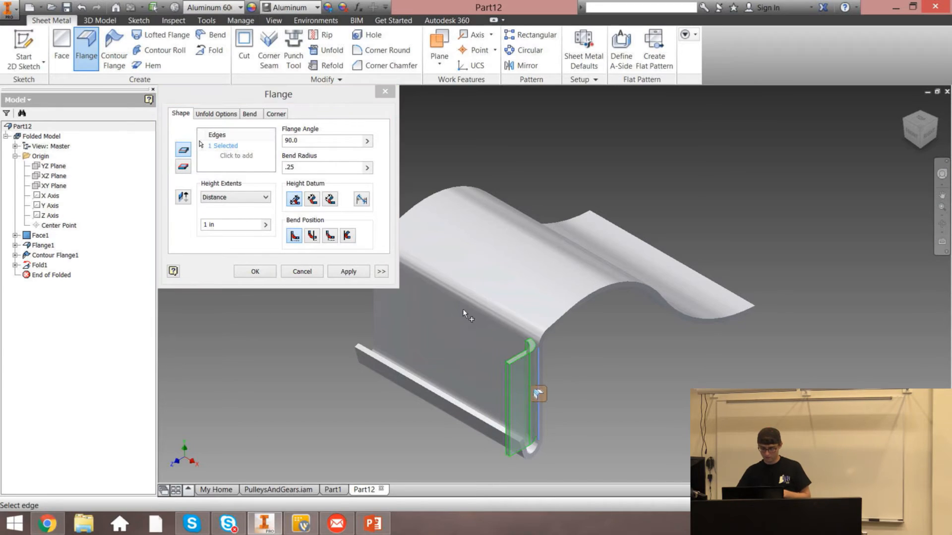
click(385, 92)
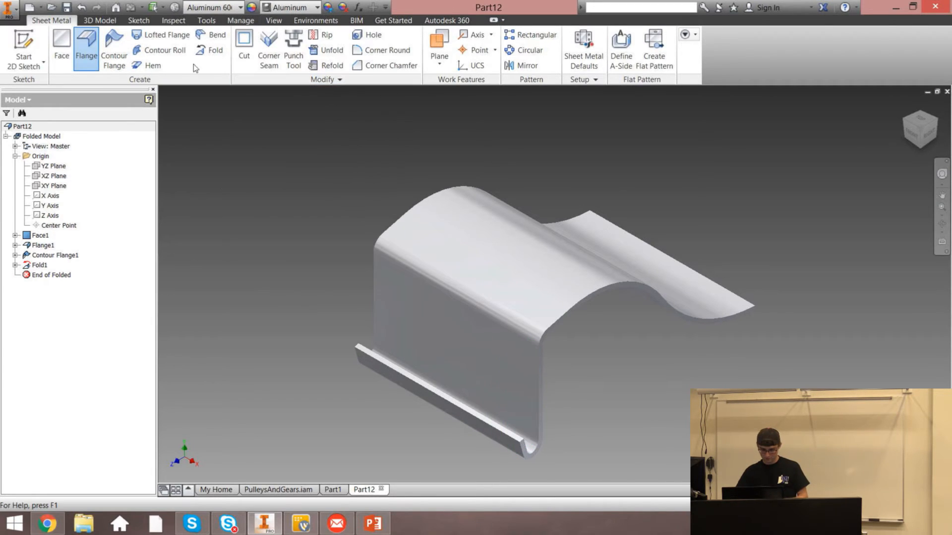
Add a 90.0° flange, 1 in high, on the vertical edge of the side wall
click(94, 52)
click(545, 372)
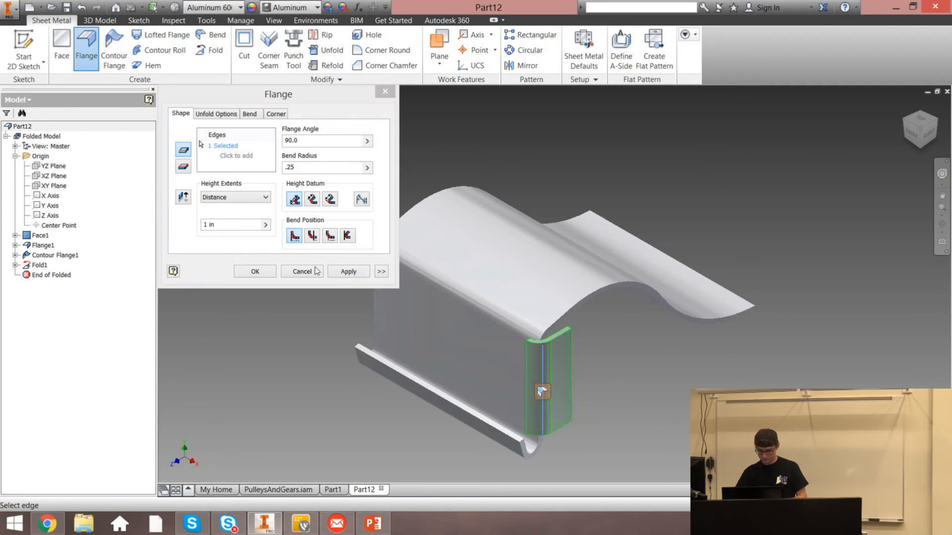
click(349, 272)
scroll(540, 332, down, 5)
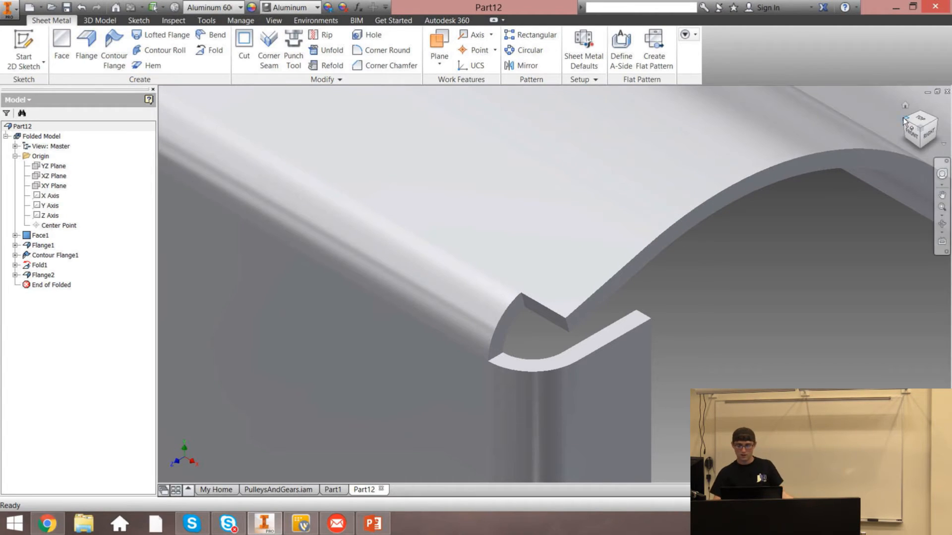
click(905, 105)
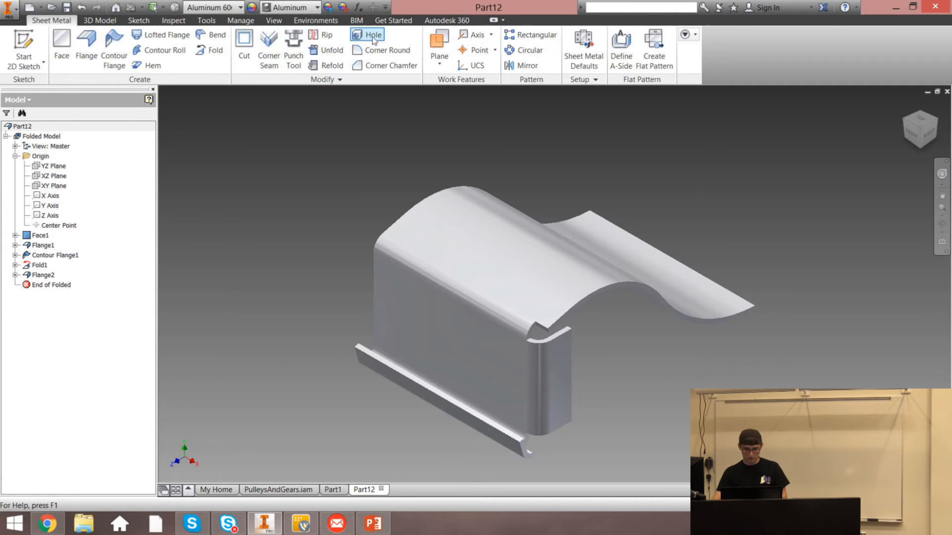
Unfold the fold bend on the bottom flange, keeping the side wall face stationary
click(334, 53)
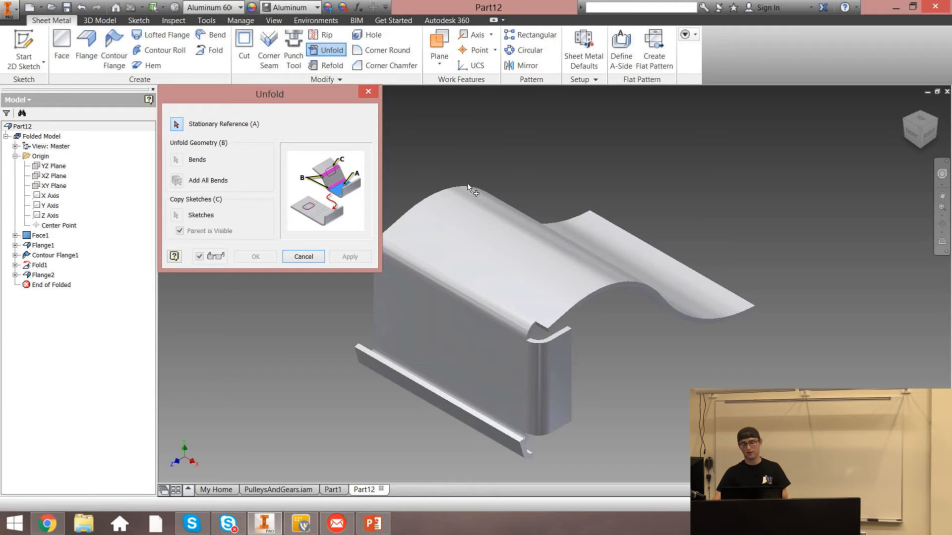
click(479, 345)
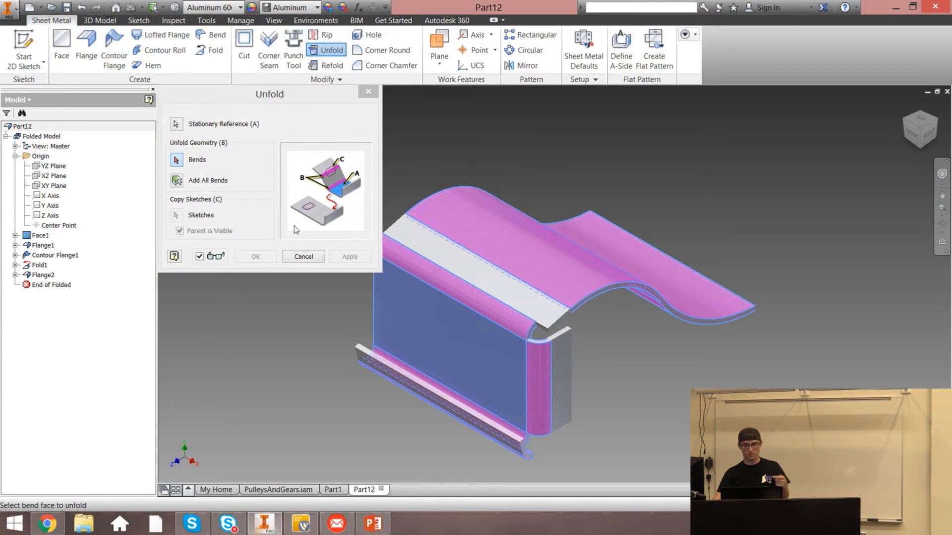
click(176, 163)
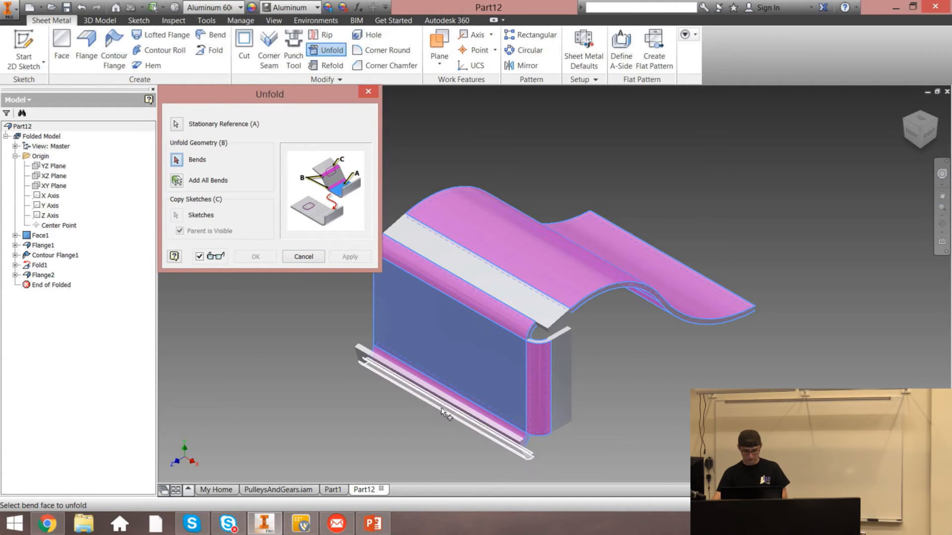
mouse_move(925, 137)
mouse_down()
mouse_move(894, 115)
mouse_move(903, 84)
mouse_up()
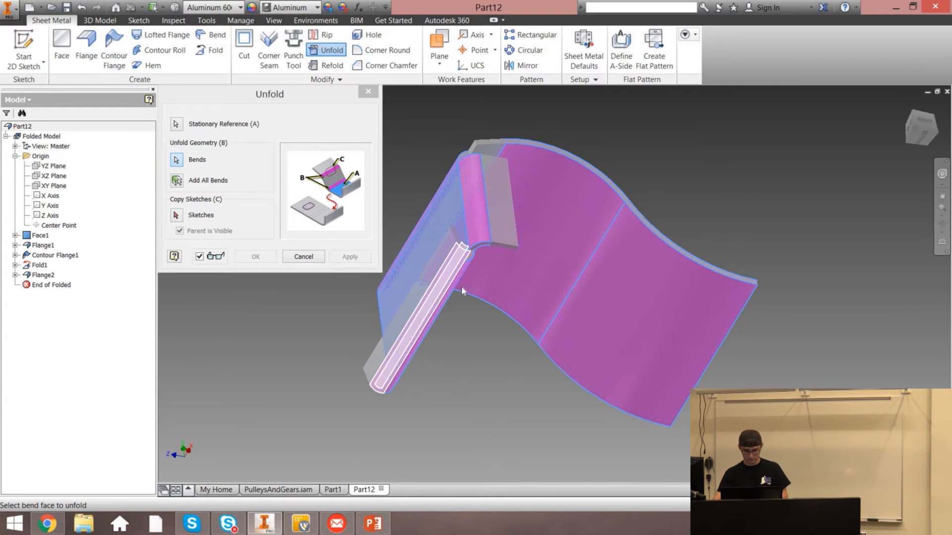
click(549, 311)
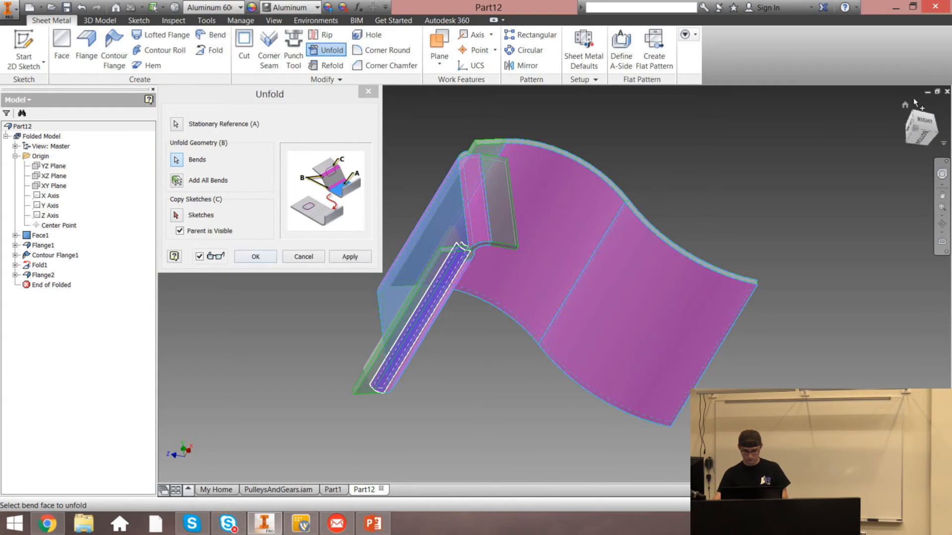
click(905, 106)
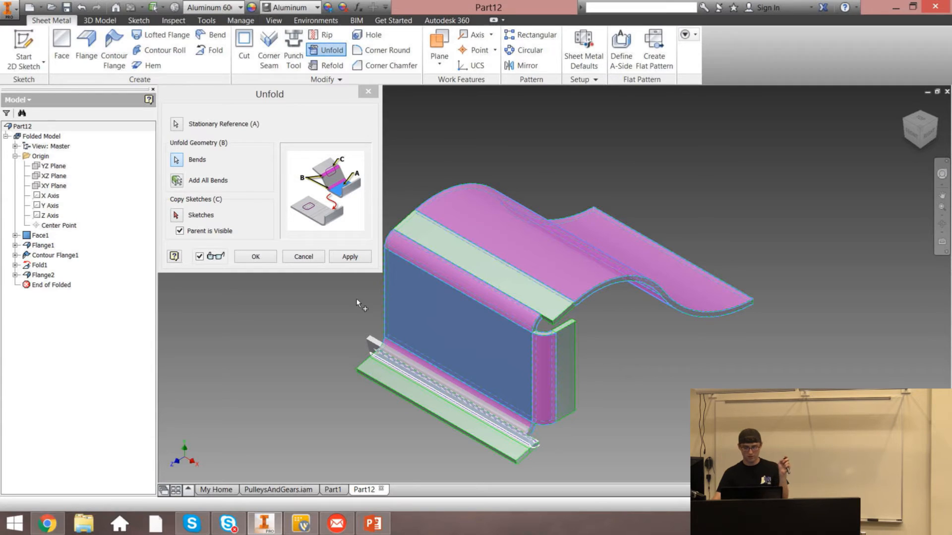
click(344, 257)
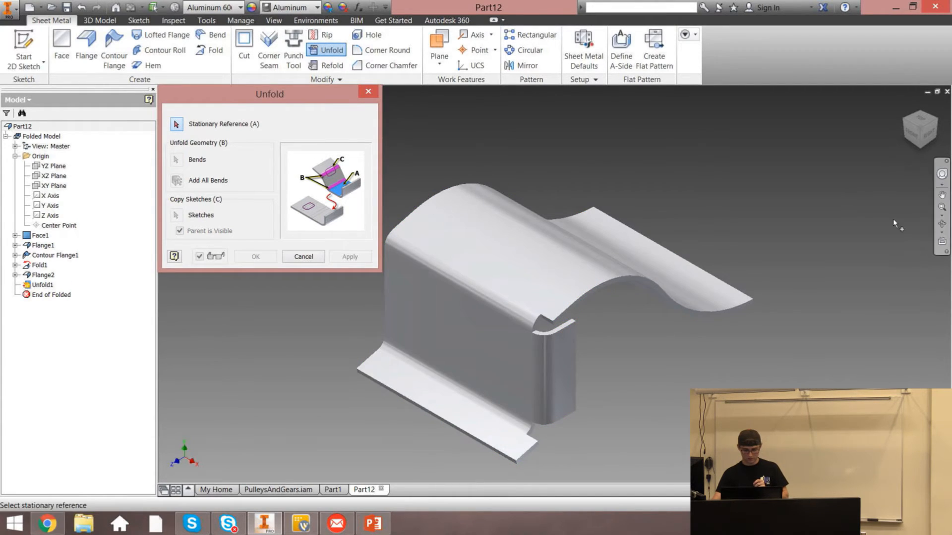
Unfold the hem bend too, again using the side wall face as the stationary reference
drag(920, 130, 898, 110)
shift+middle_drag(528, 421, 529, 393)
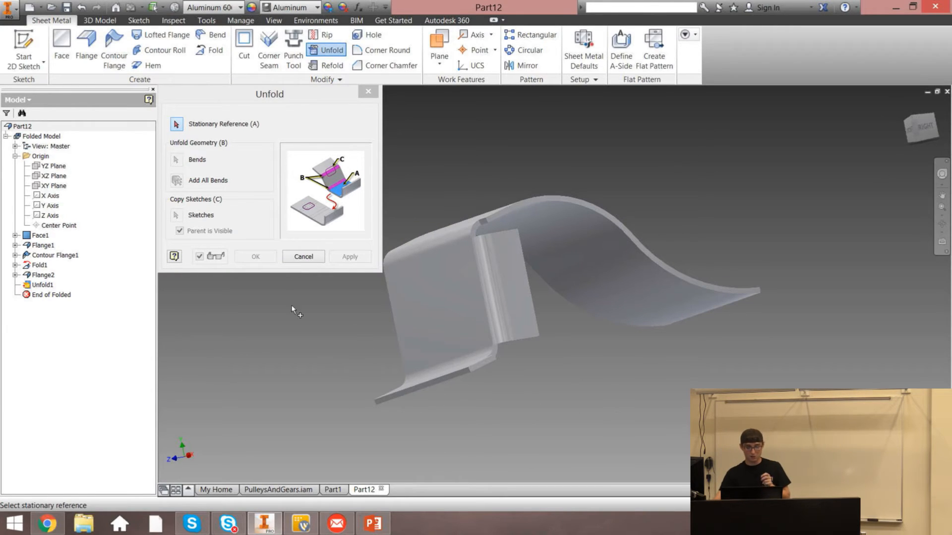
click(433, 304)
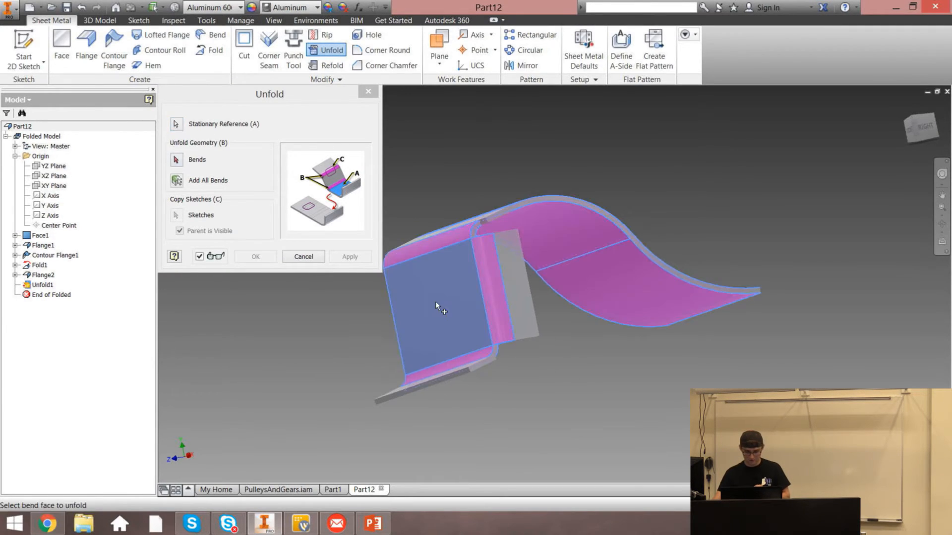
click(911, 131)
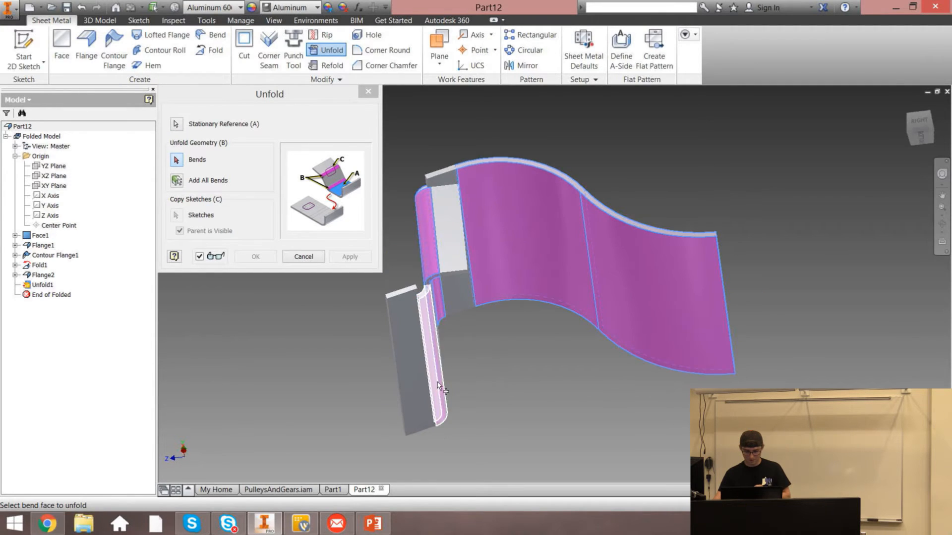
click(350, 256)
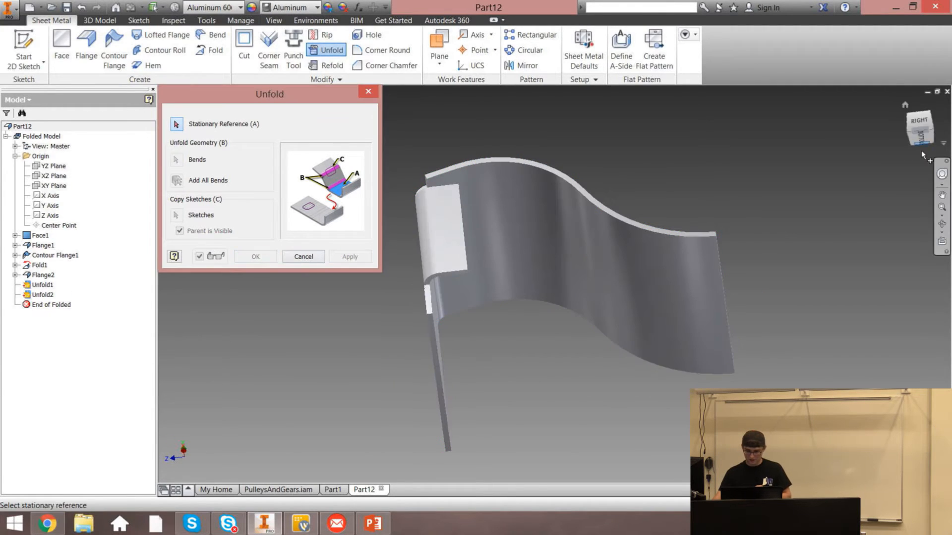
Examine the unfolded part from the home and front views and leave the Unfold tool
click(905, 106)
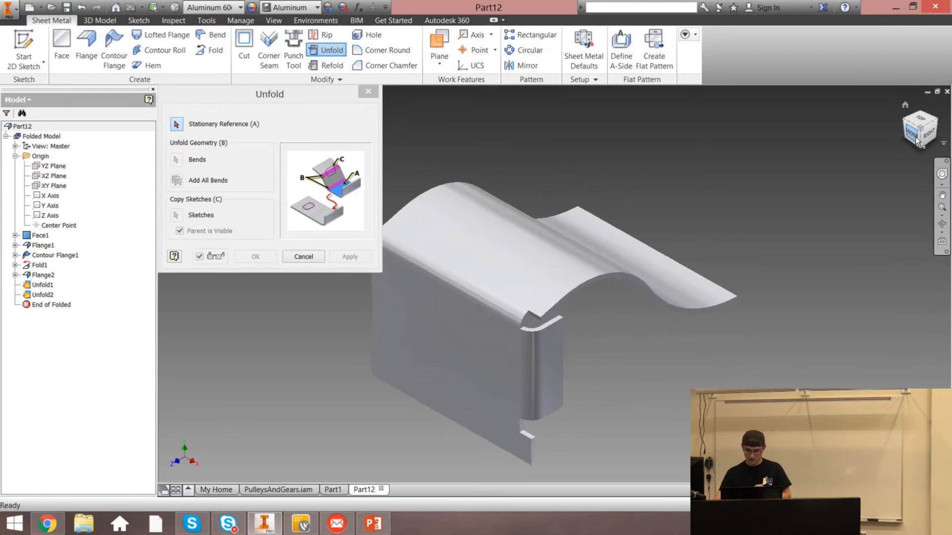
click(913, 133)
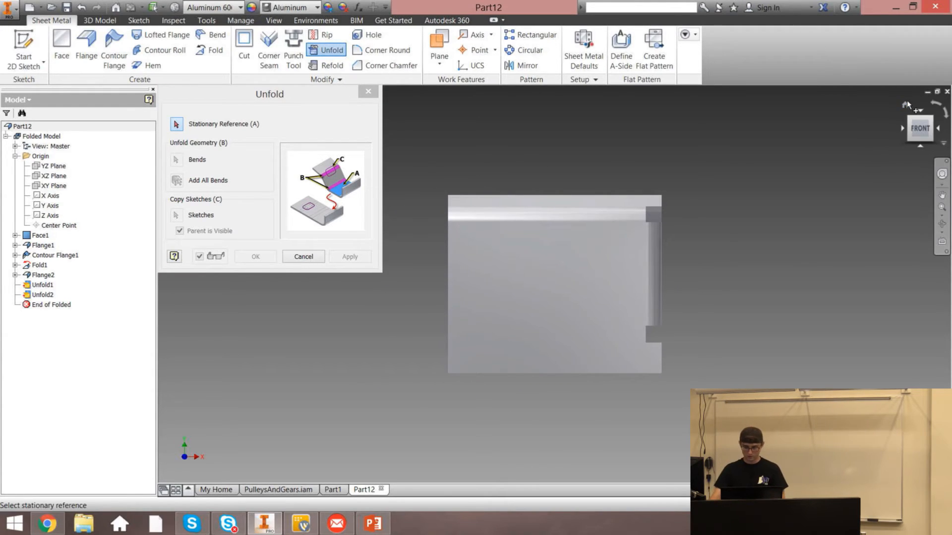
click(905, 106)
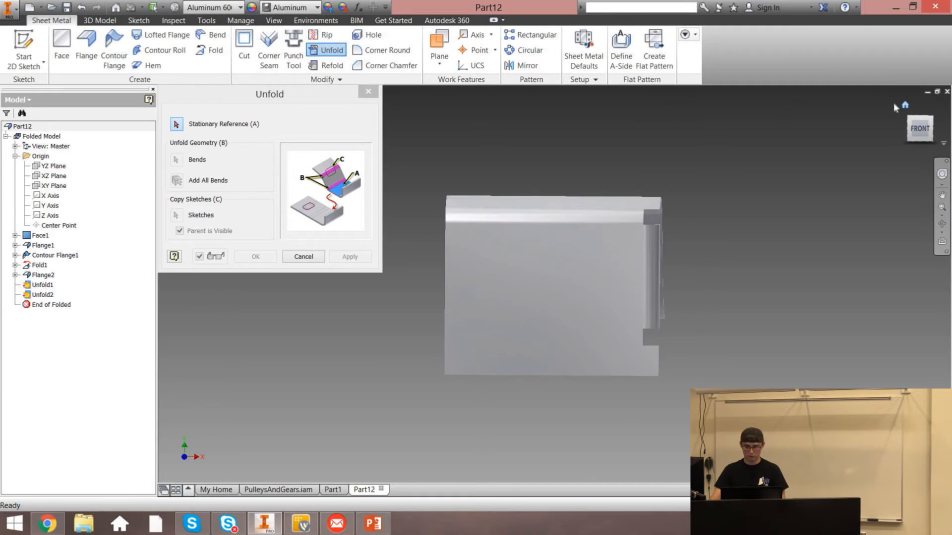
key(Escape)
Refold the unfolded bends with the side wall face as stationary reference and close the dialog
click(327, 66)
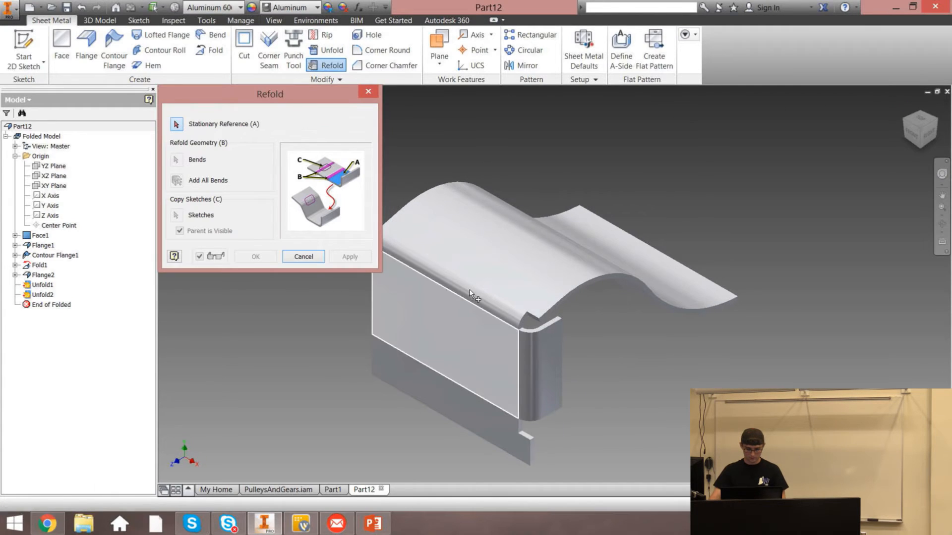
click(481, 415)
click(347, 257)
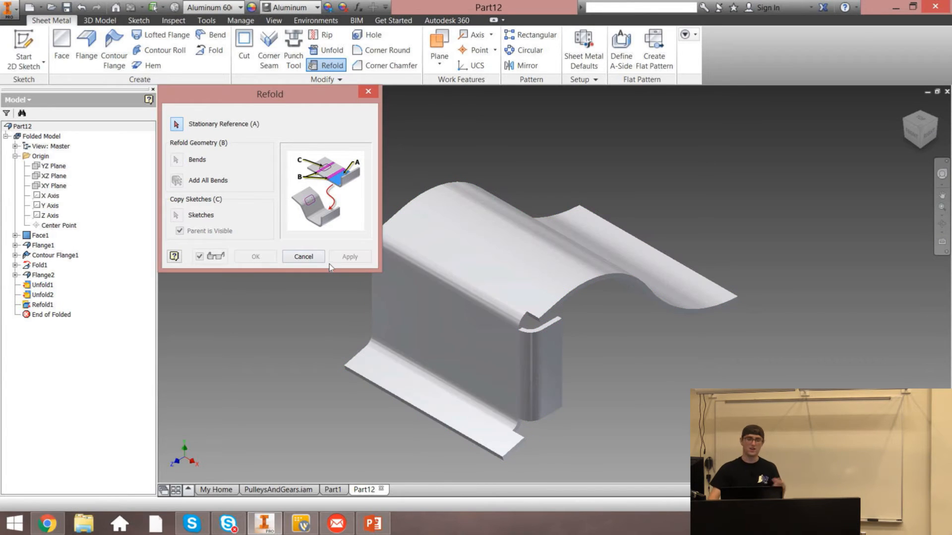
click(364, 94)
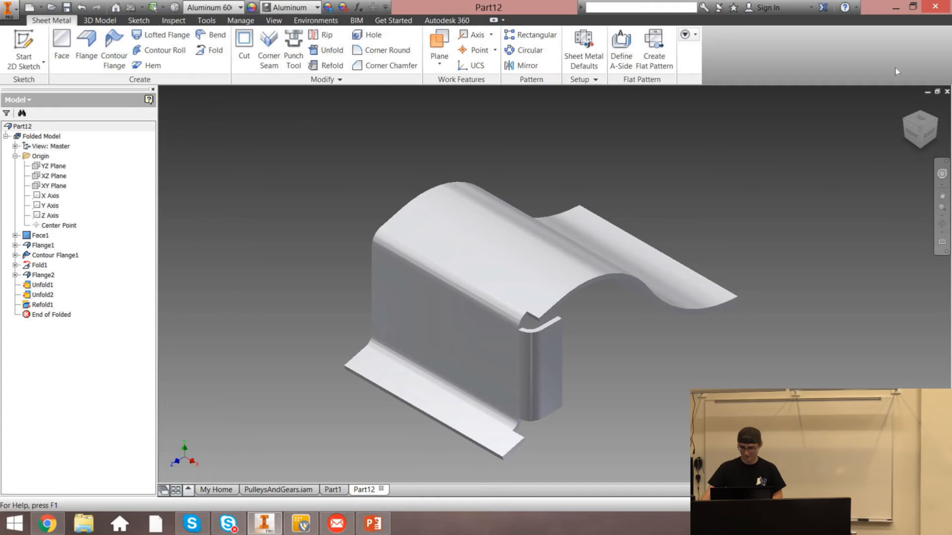
Try closing the part file, cancelling the save prompt
click(947, 91)
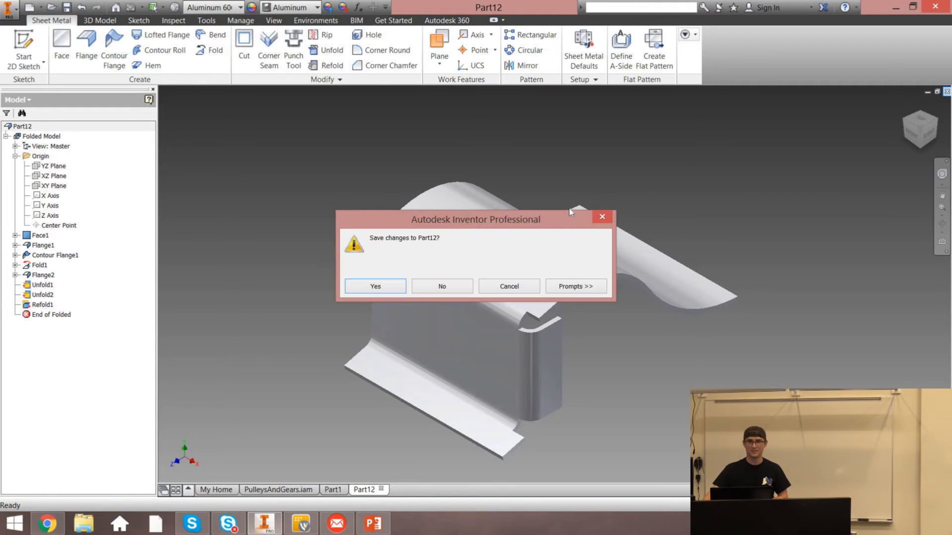
key(Escape)
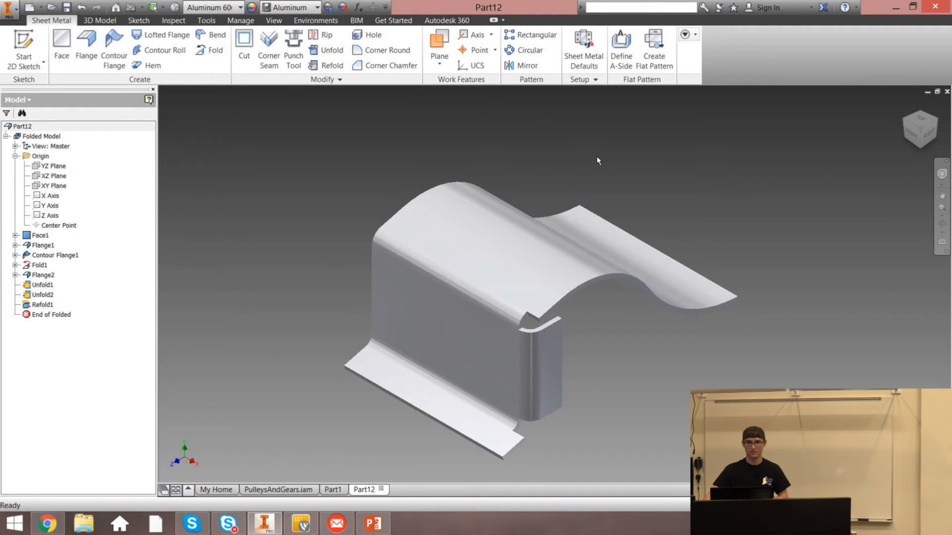
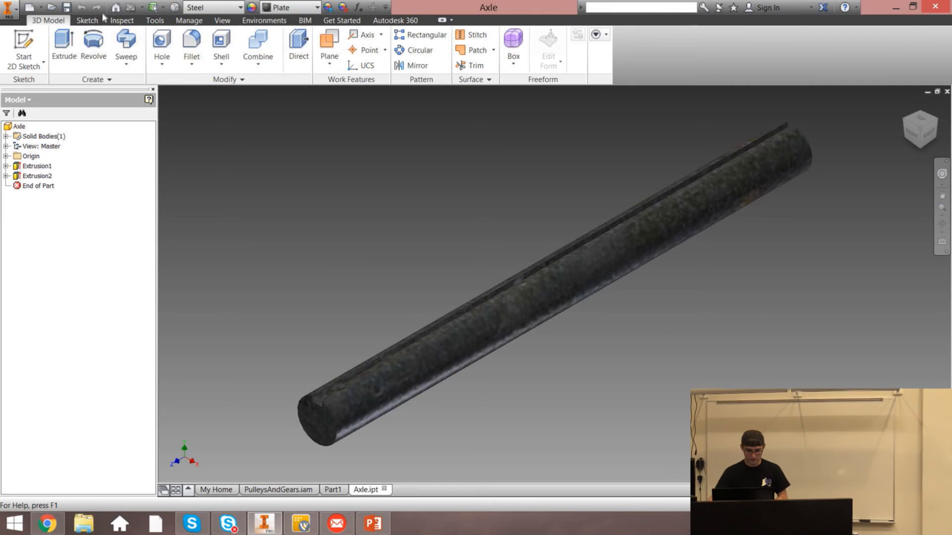
Start the Thread tool on the axle and turn off the full-length option
click(191, 63)
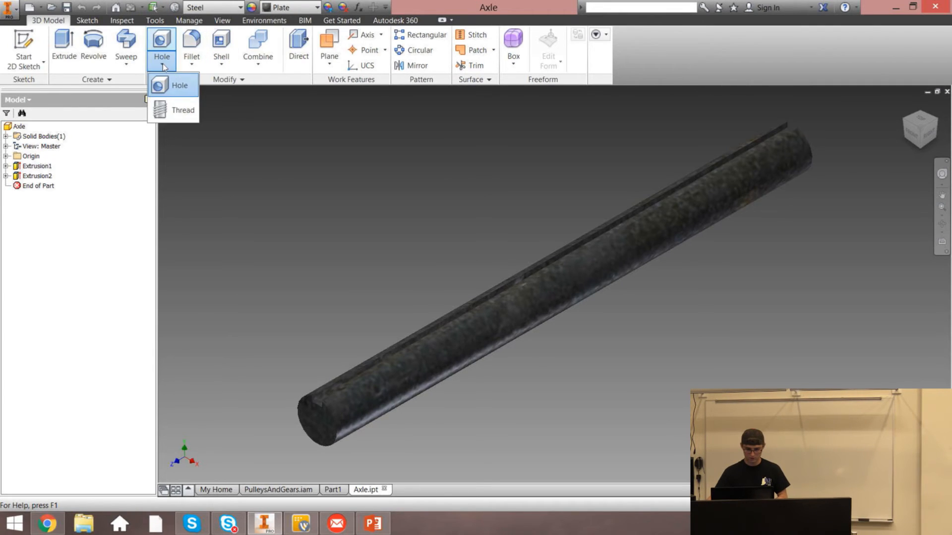
click(289, 167)
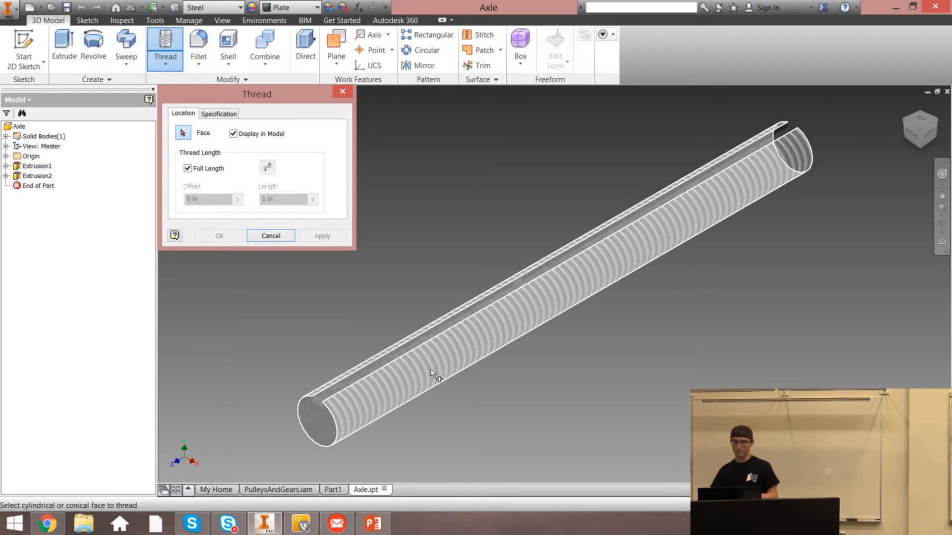
click(234, 134)
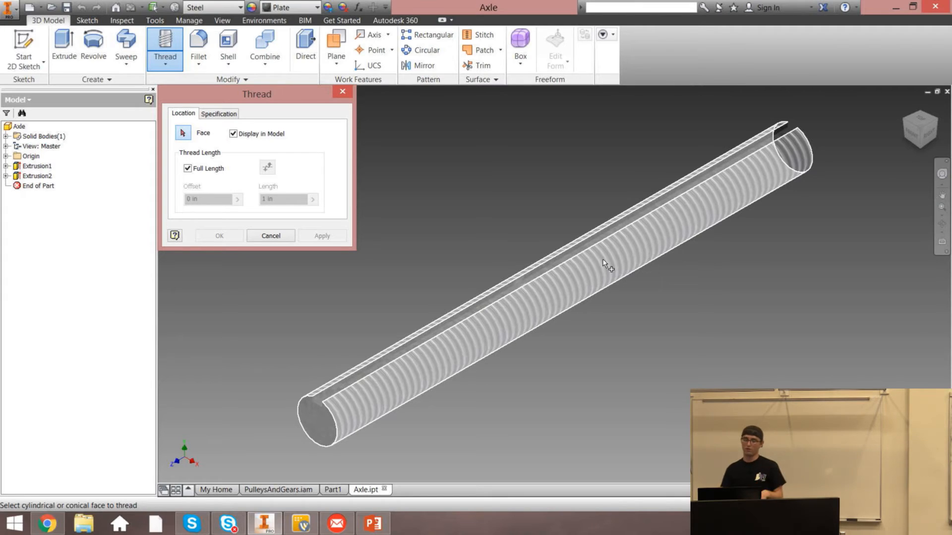
click(188, 168)
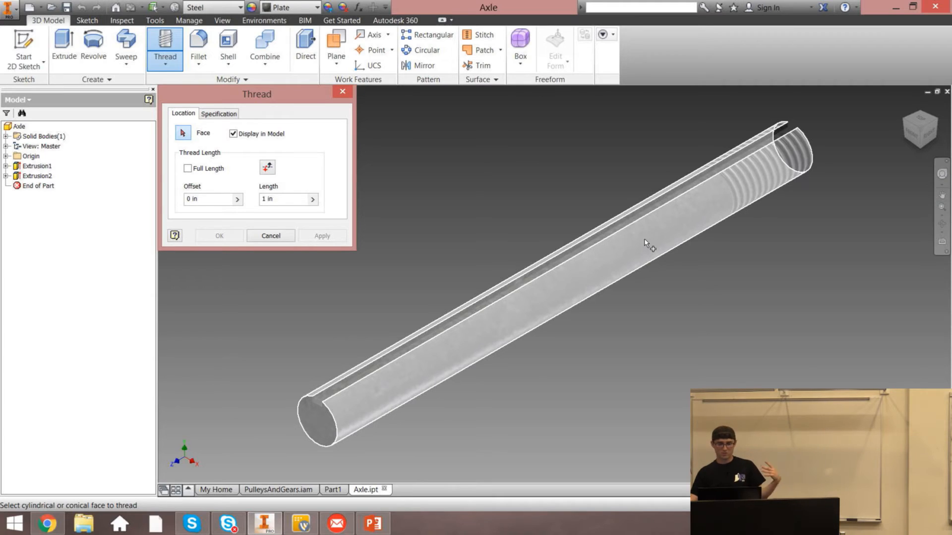
click(205, 167)
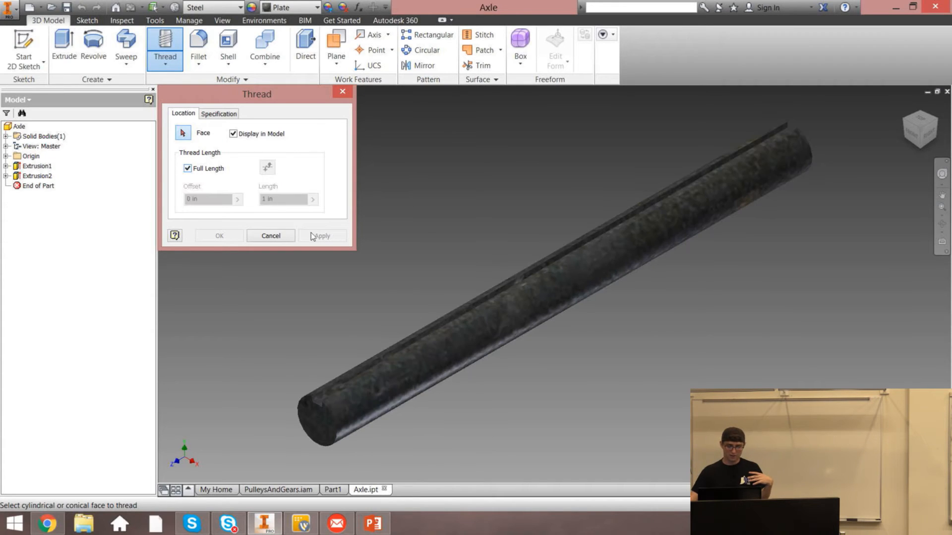
click(187, 168)
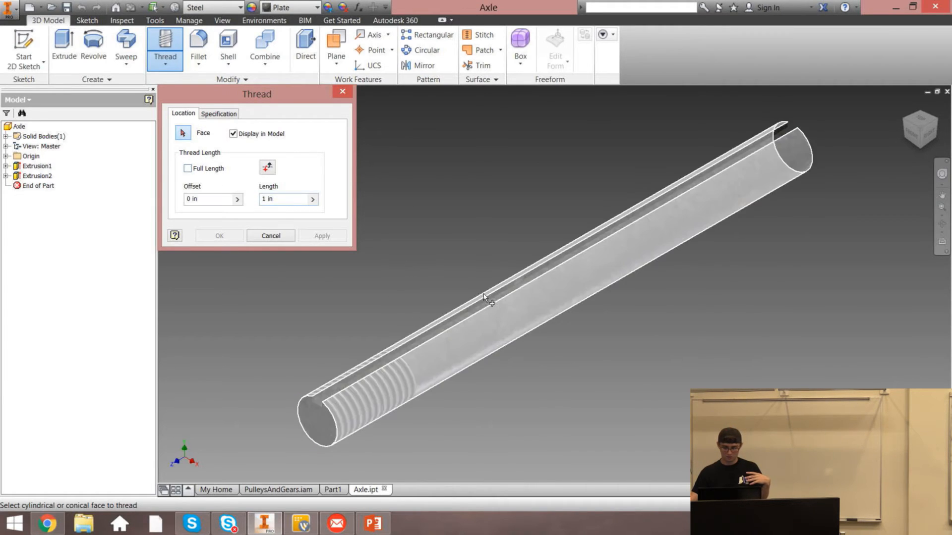
Set the thread offset to 2 in and the thread length to 2 in
click(213, 200)
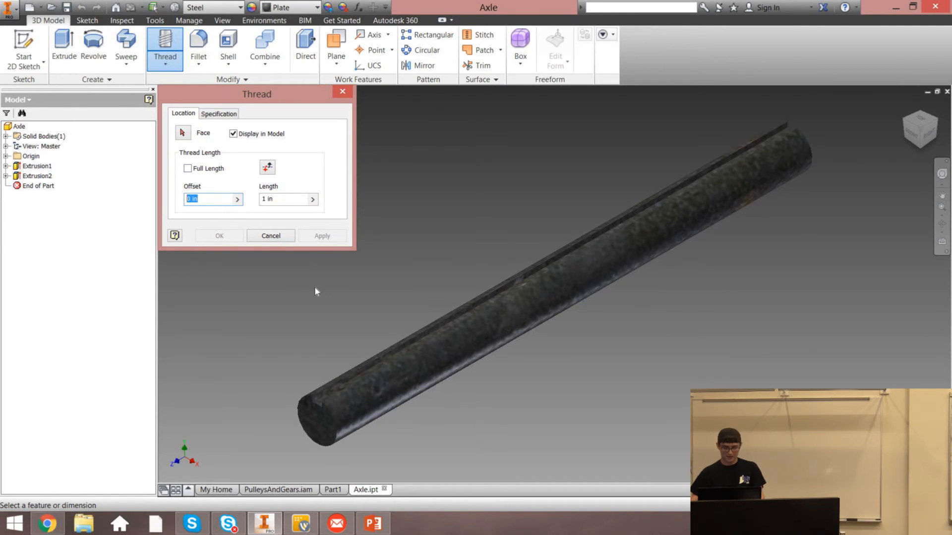
text(3)
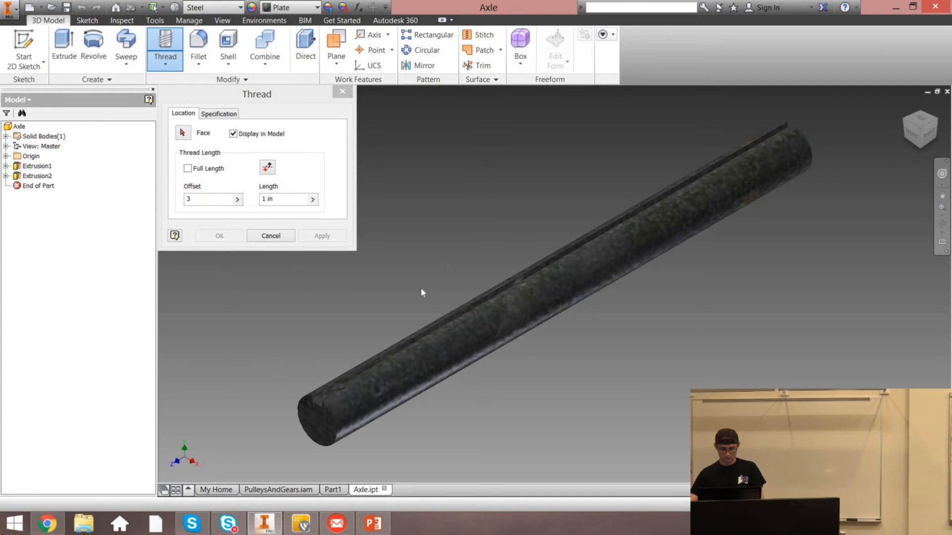
text( in)
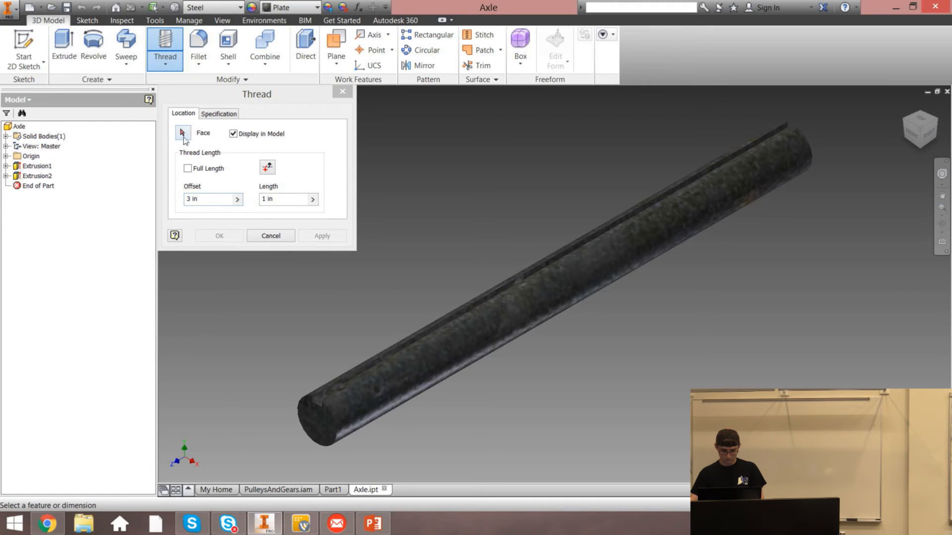
click(182, 133)
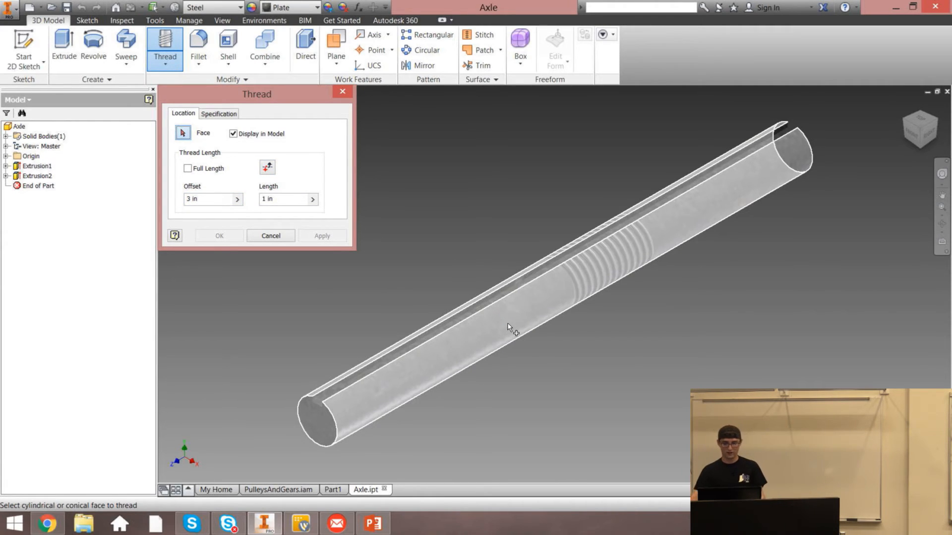
click(218, 200)
text(2)
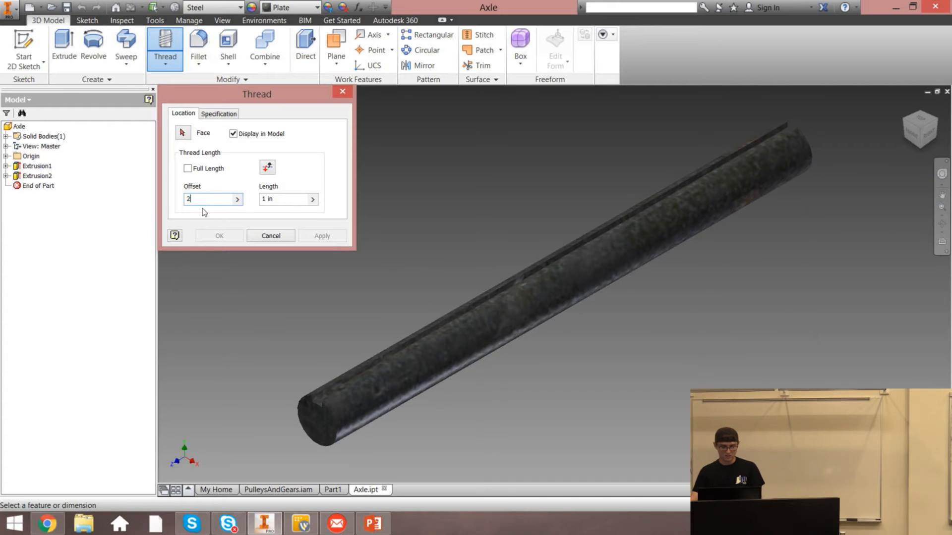
click(277, 198)
text(2)
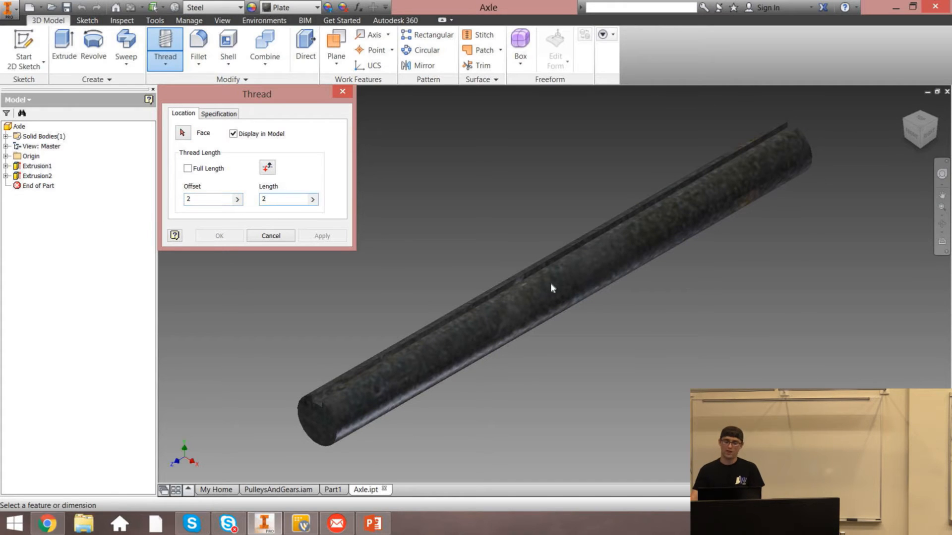
Pick the axle's cylindrical face as the thread face and look over the Specification settings
click(184, 134)
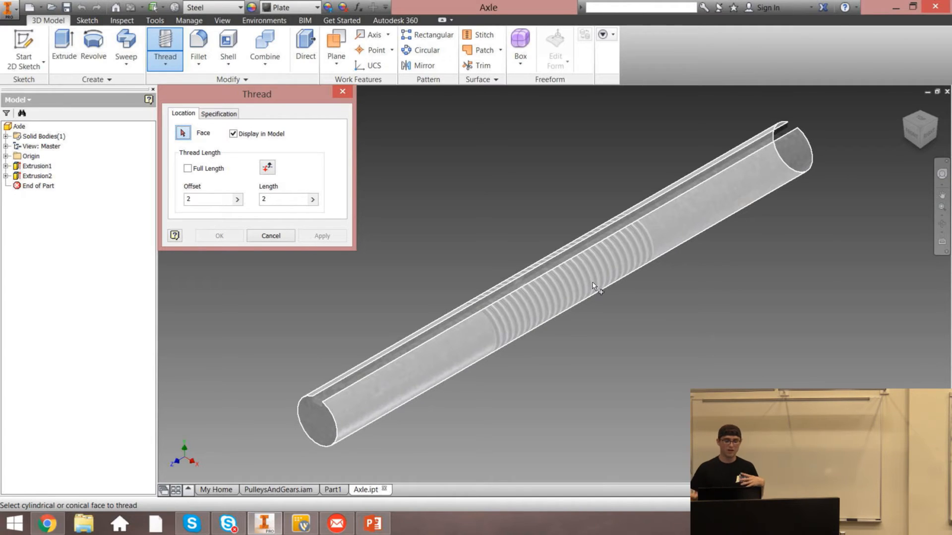
click(551, 280)
click(219, 113)
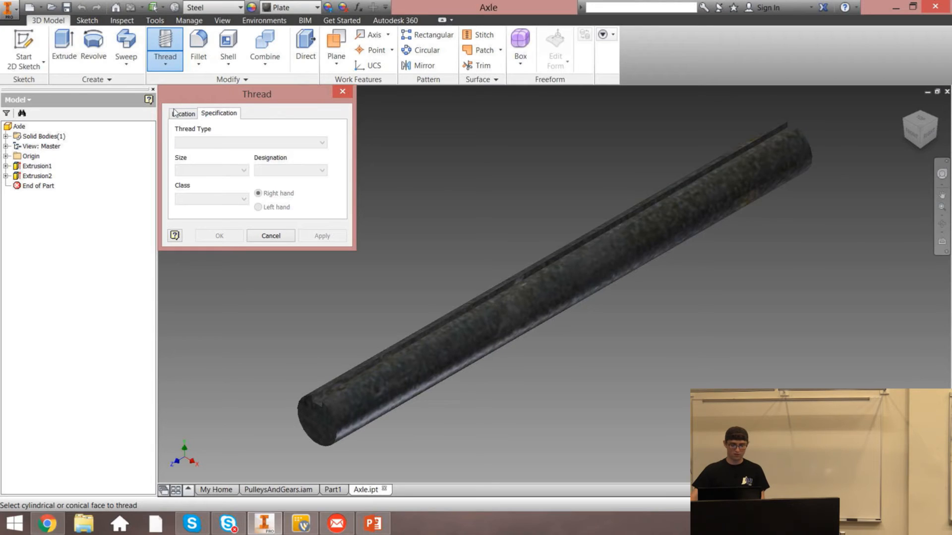
click(179, 114)
click(232, 113)
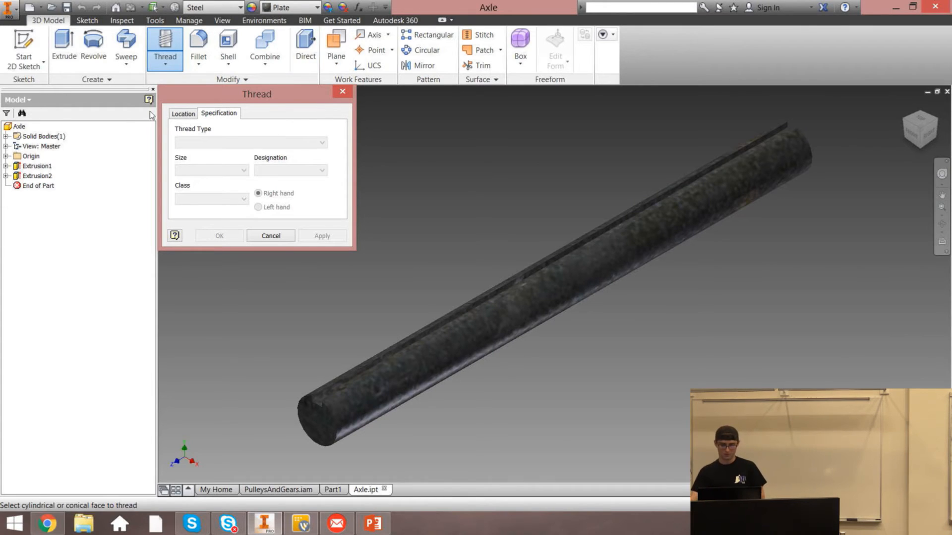
click(181, 115)
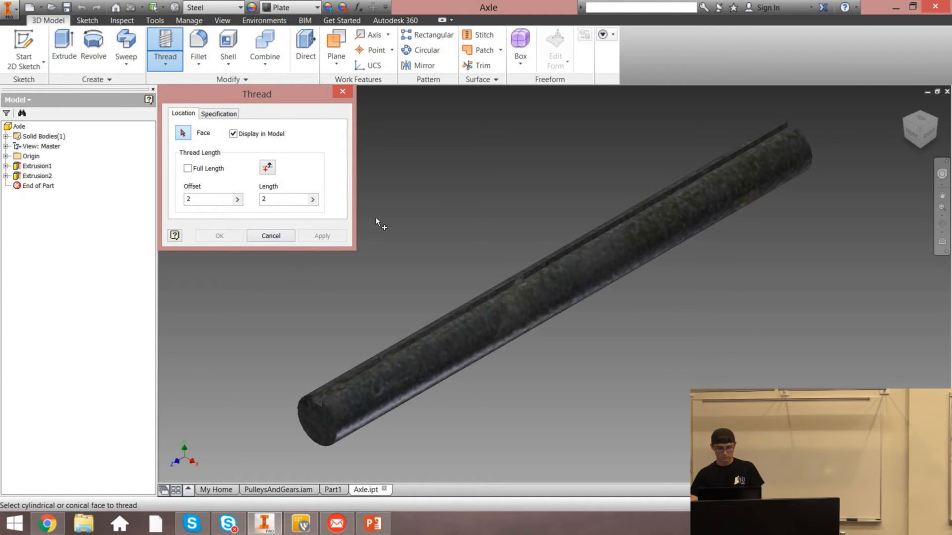
Reselect the axle's outer face and apply the 2 in thread, leaving the tool
click(545, 304)
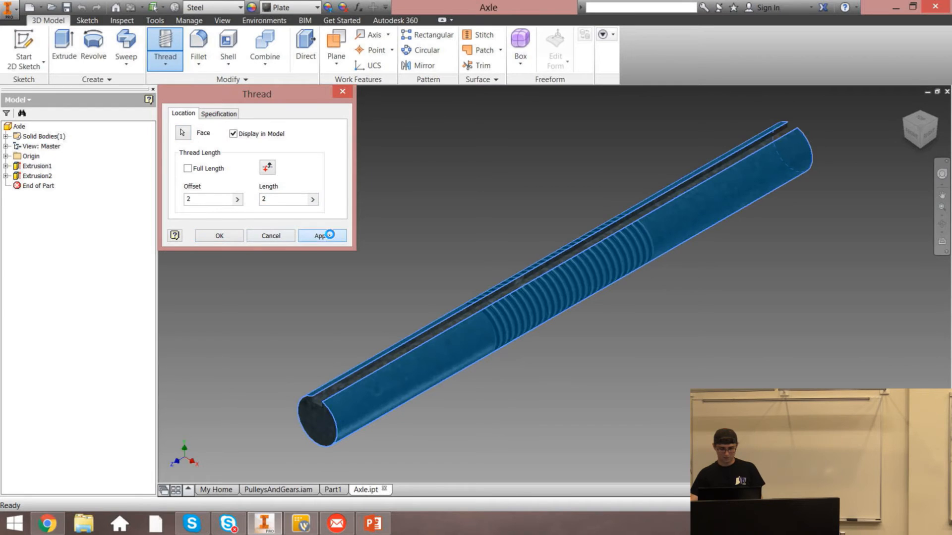
click(323, 235)
key(Escape)
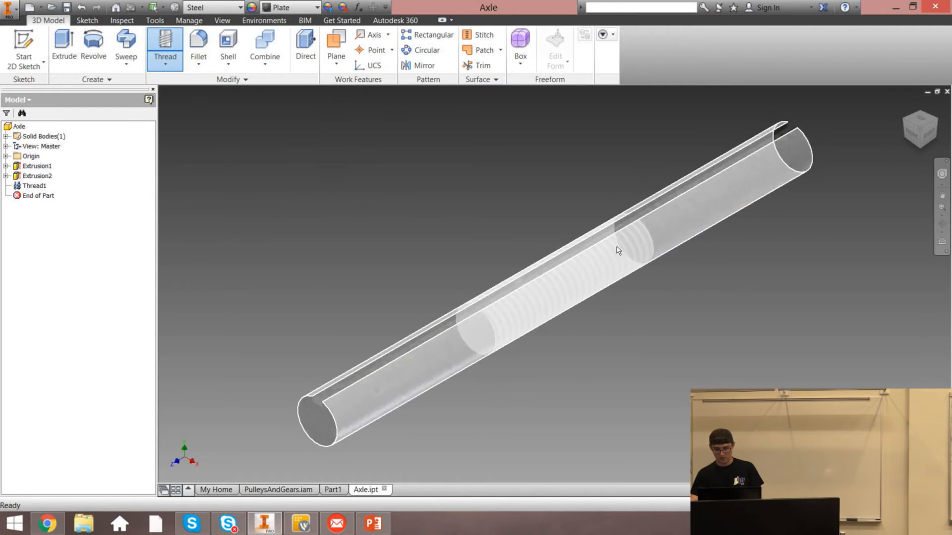
Change the axle's appearance to Red
scroll(598, 262, down, 5)
scroll(614, 283, up, 6)
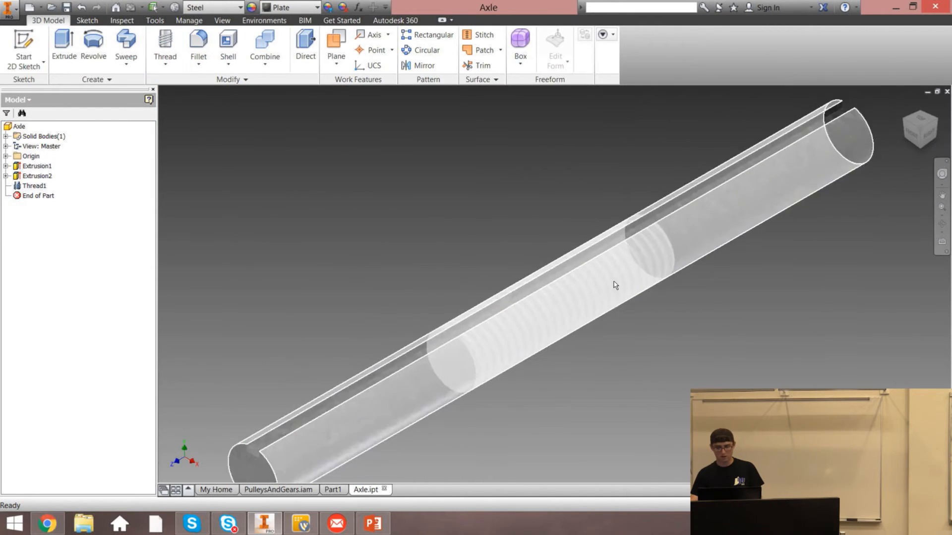
click(282, 8)
click(314, 144)
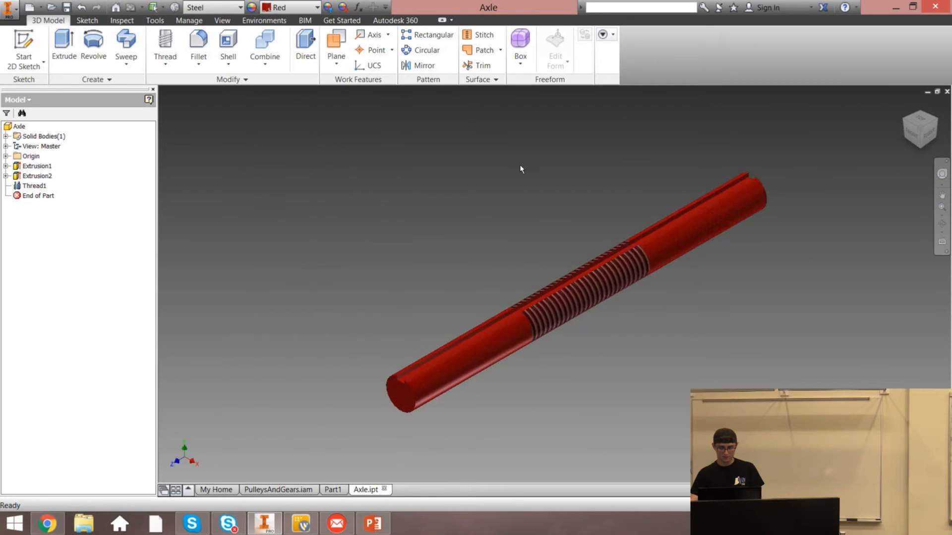
Undo the Red appearance and return to the home view
scroll(671, 346, down, 6)
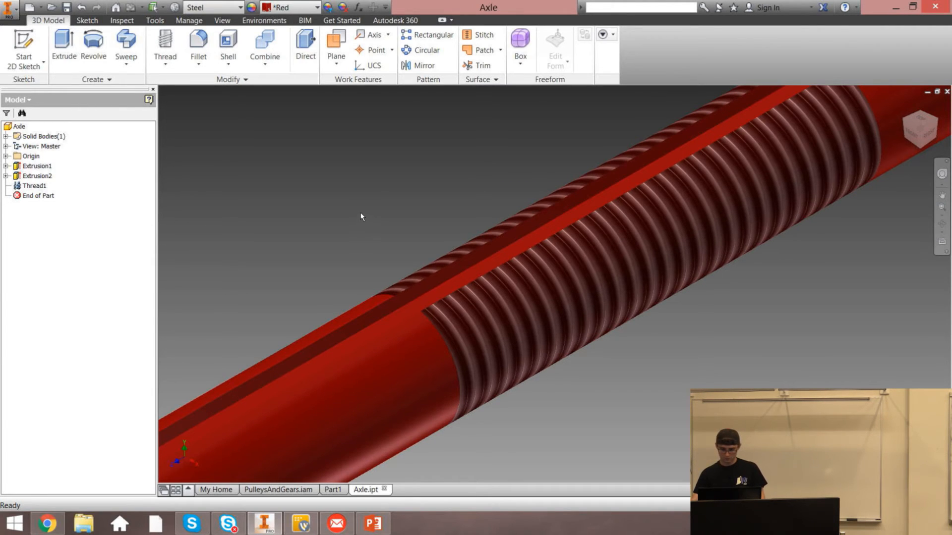
key(ctrl+z)
click(911, 115)
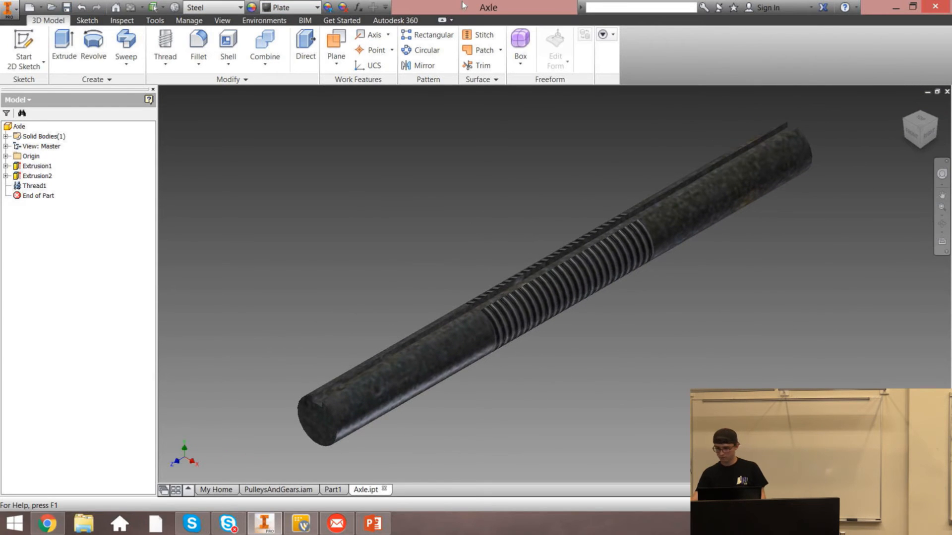
Close the Axle part and open the Bracket part from another folder
click(947, 92)
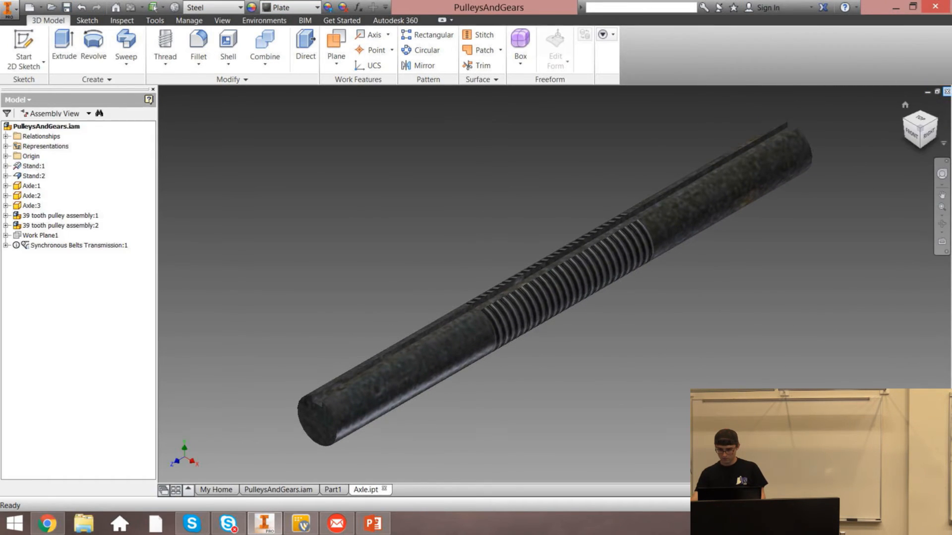
click(51, 7)
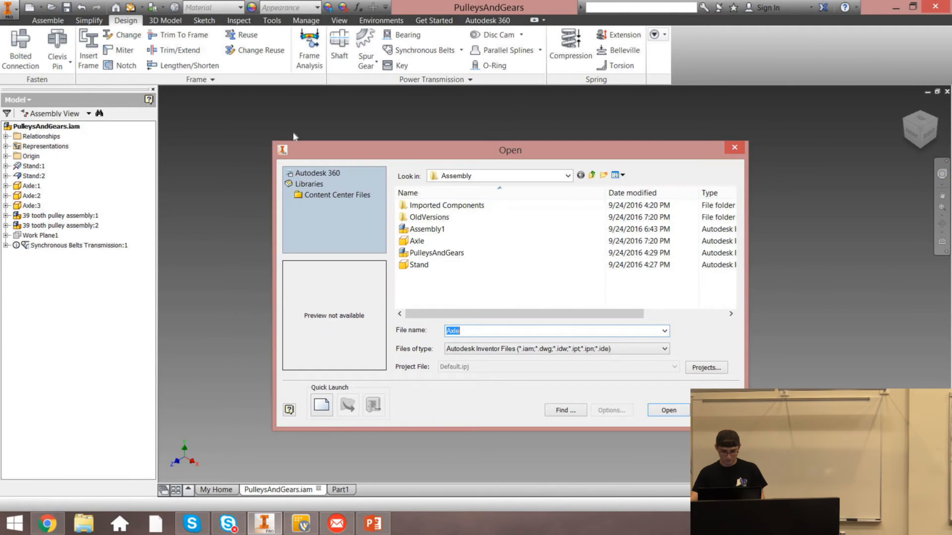
click(436, 266)
click(454, 242)
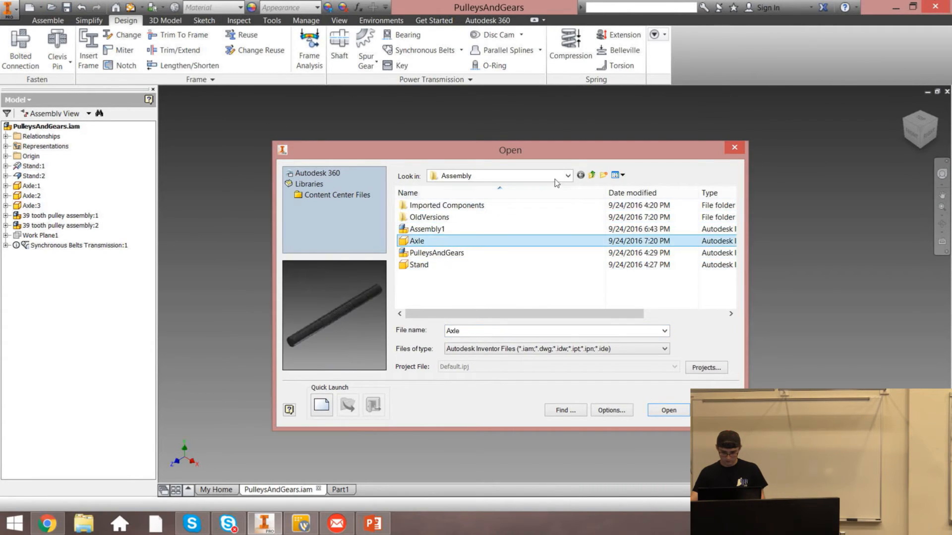
click(592, 175)
double_click(456, 219)
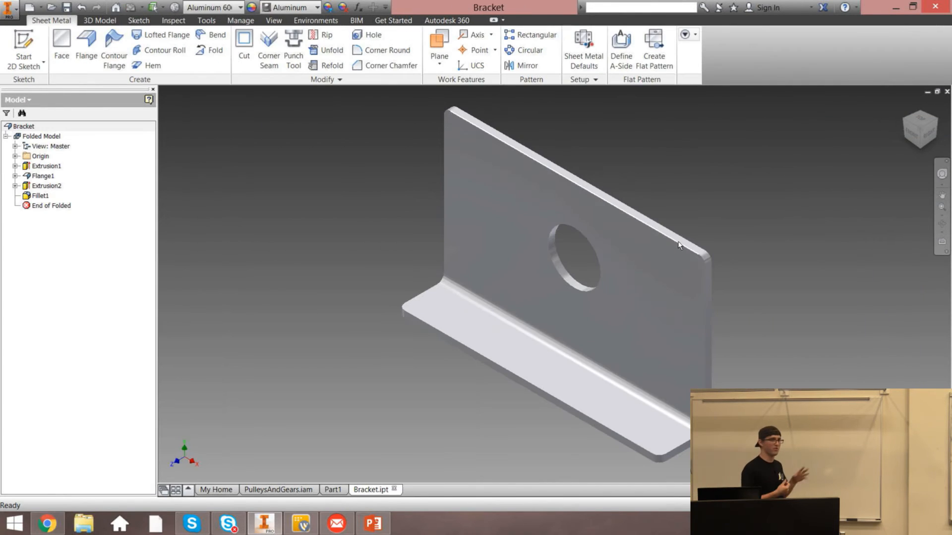
mouse_move(678, 244)
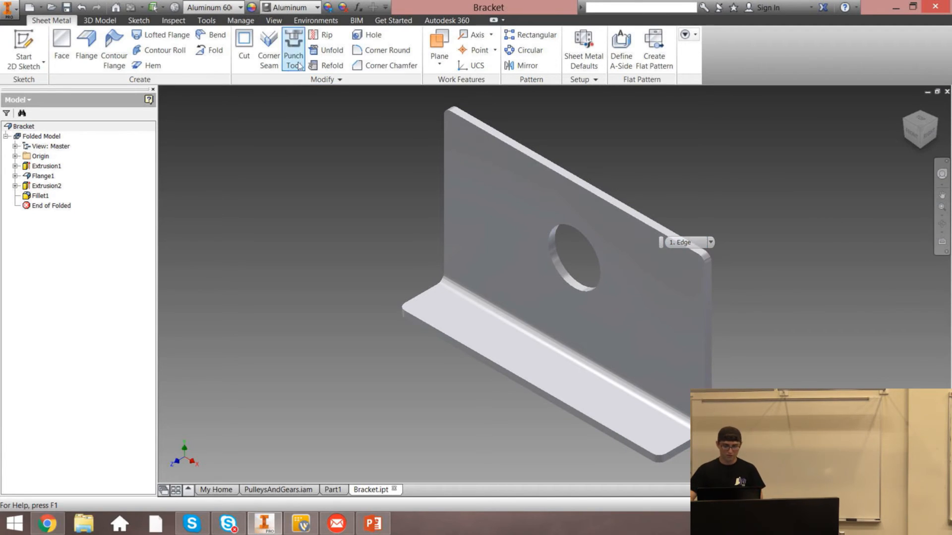
Enter the Stress Analysis environment and create a simulation with the Single Point design objective
click(316, 19)
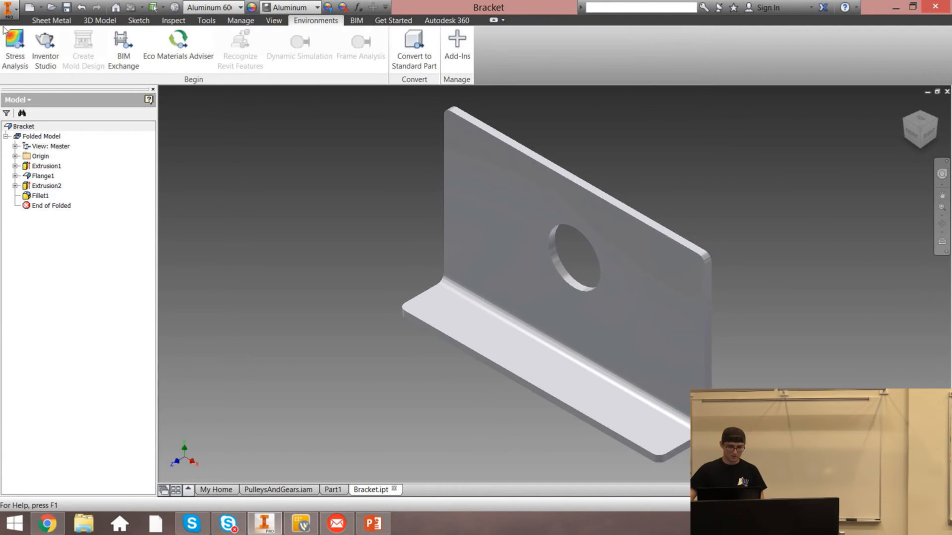
click(4, 57)
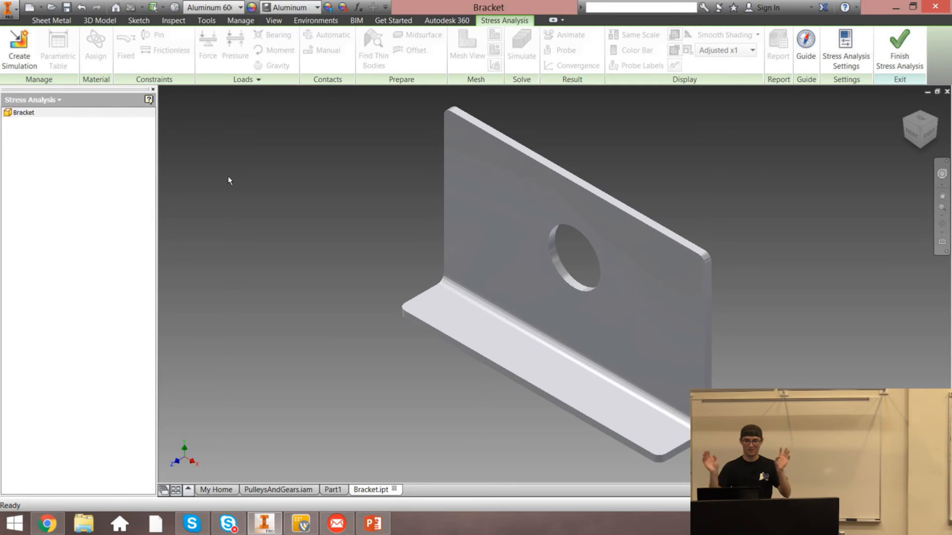
click(18, 59)
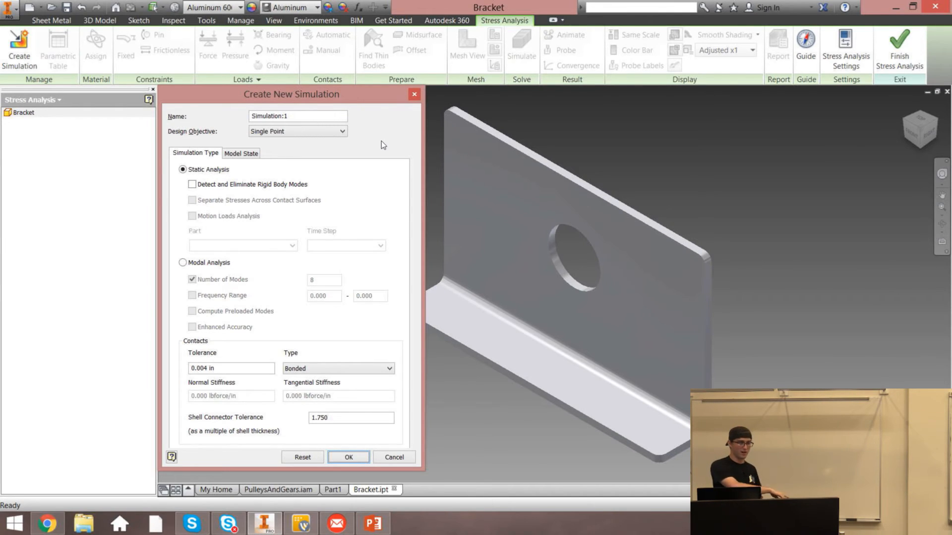
click(295, 131)
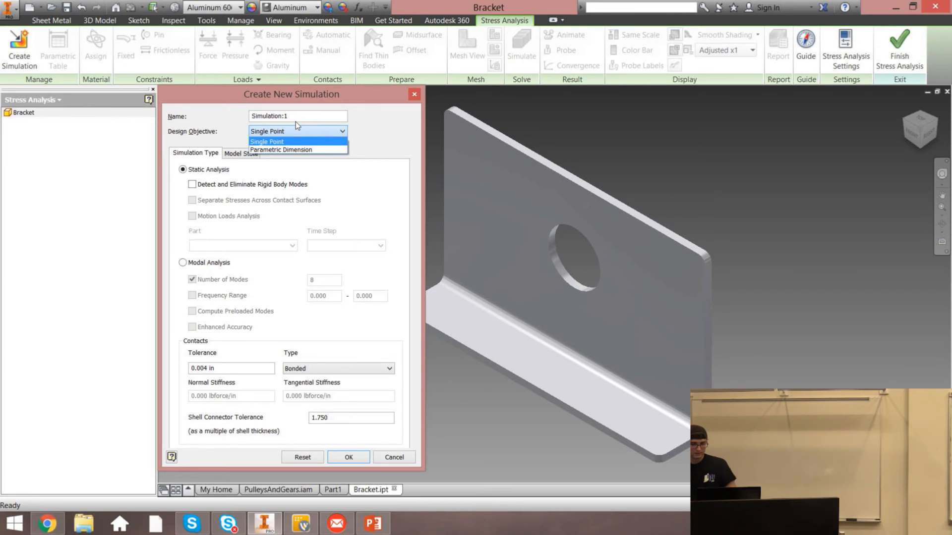
click(264, 141)
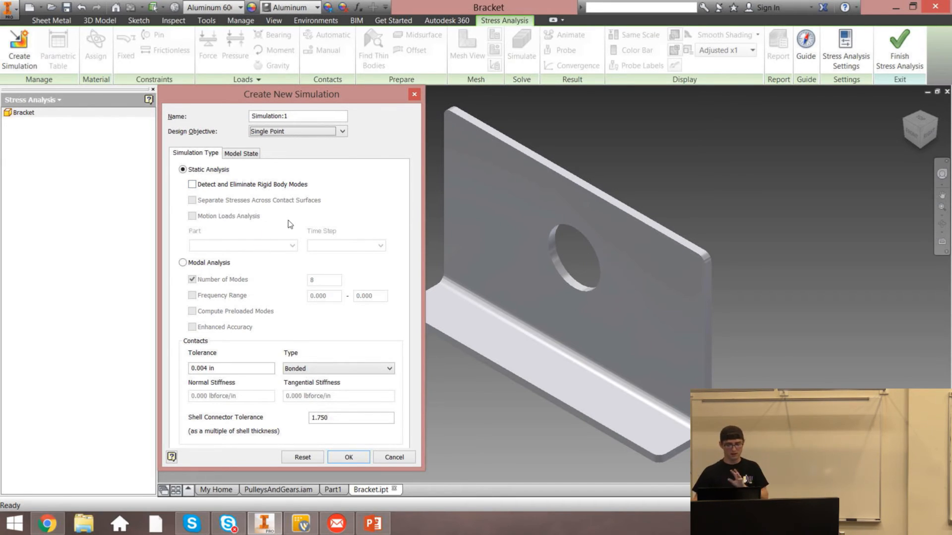
click(343, 455)
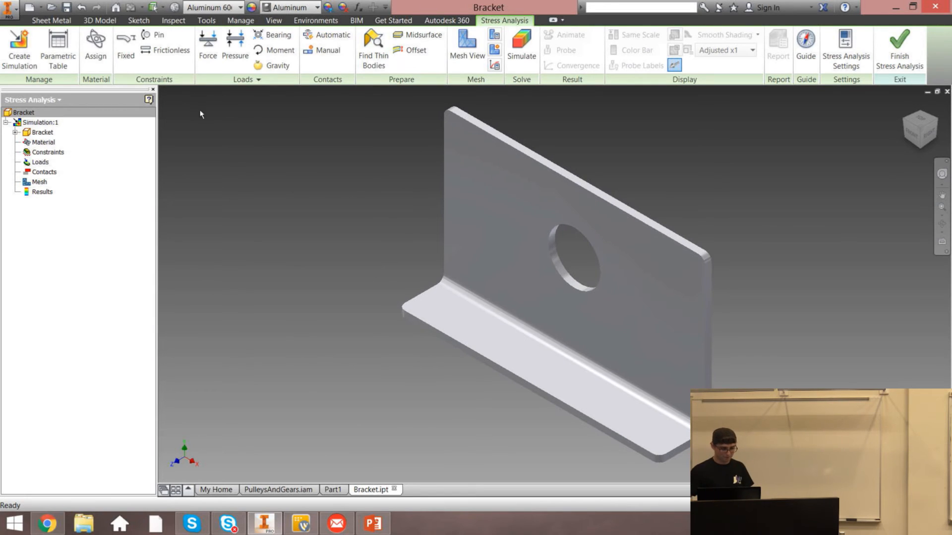
Open the material assignment for the Bracket simulation
click(43, 142)
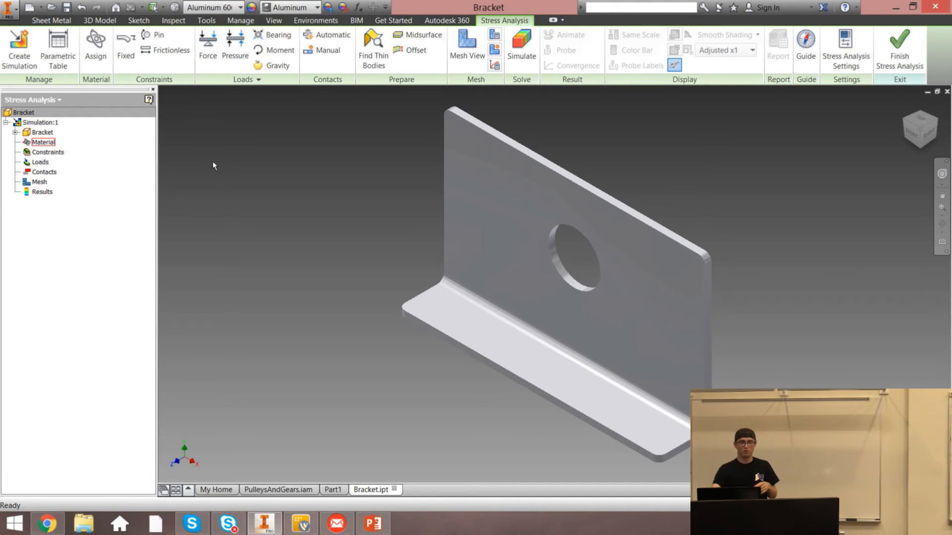
click(94, 49)
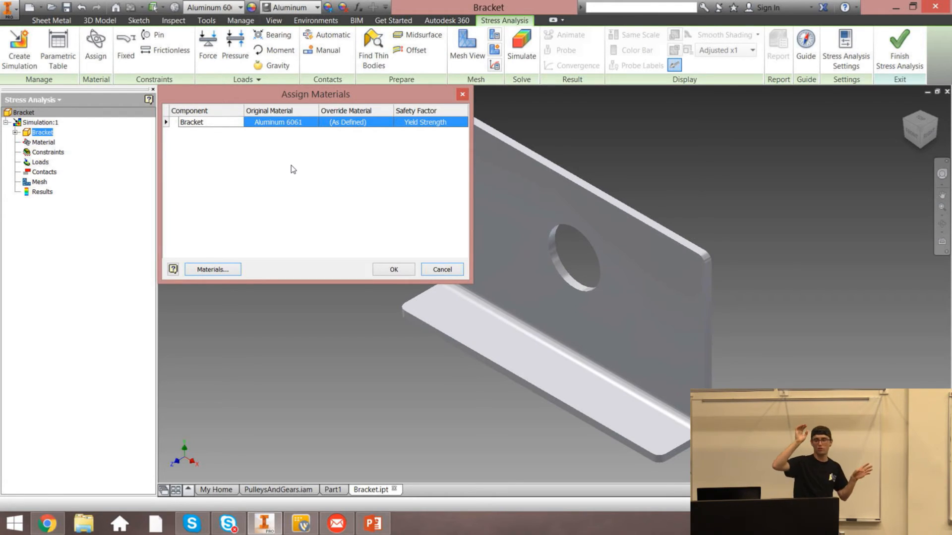
Try overriding the Bracket's material with ABS Plastic, then restore As Defined and close the material assignment
click(364, 121)
click(377, 124)
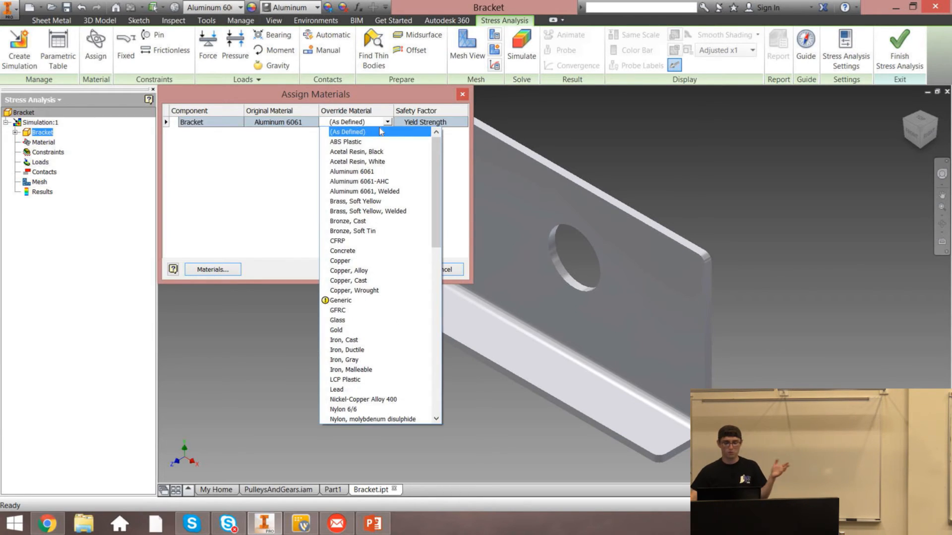
click(379, 143)
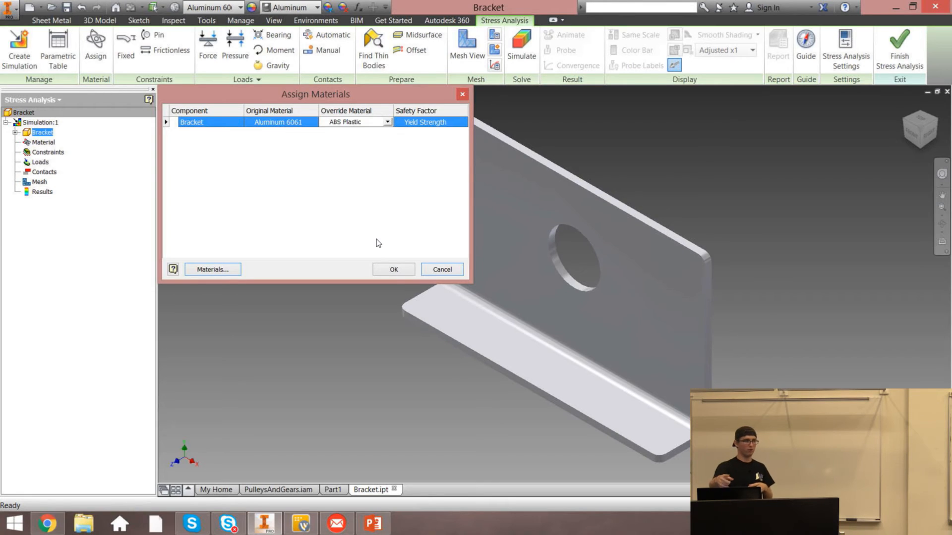
click(356, 122)
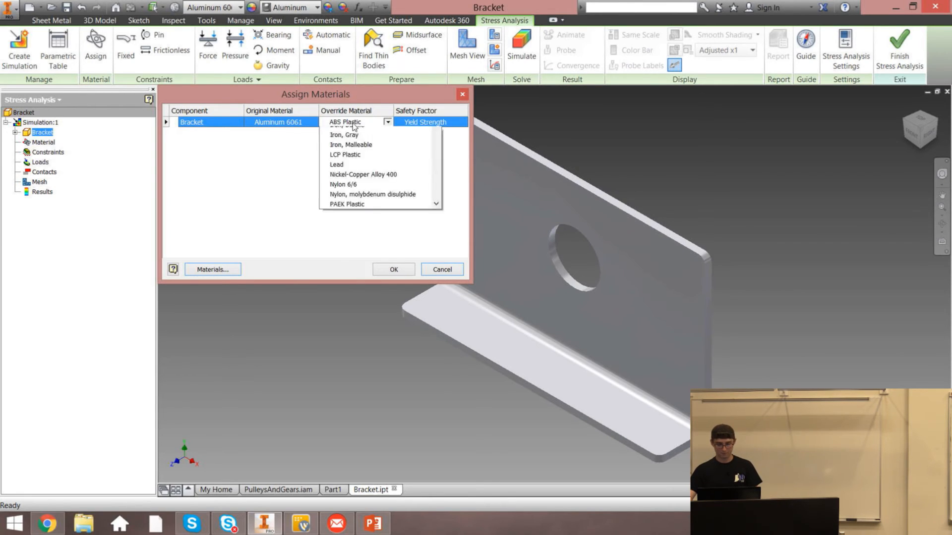
scroll(355, 135, up, 1)
click(354, 133)
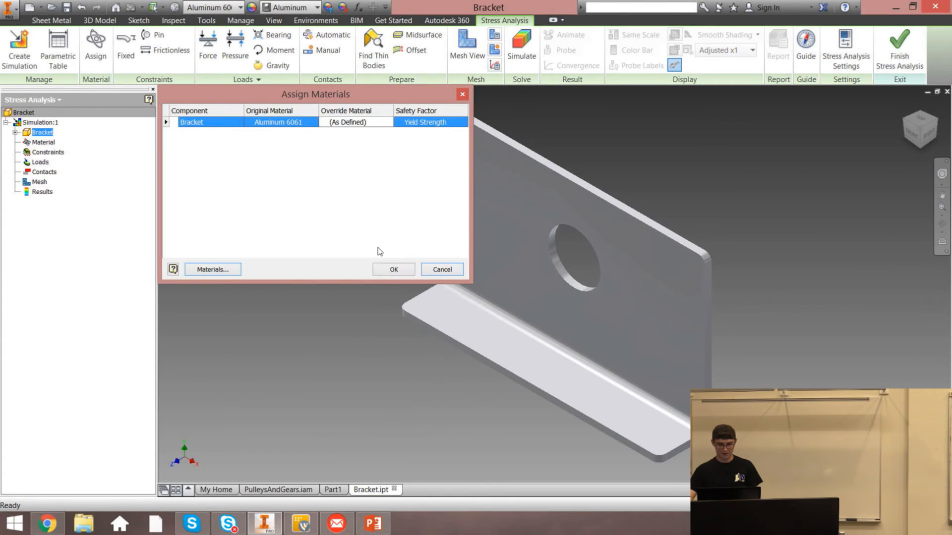
click(387, 271)
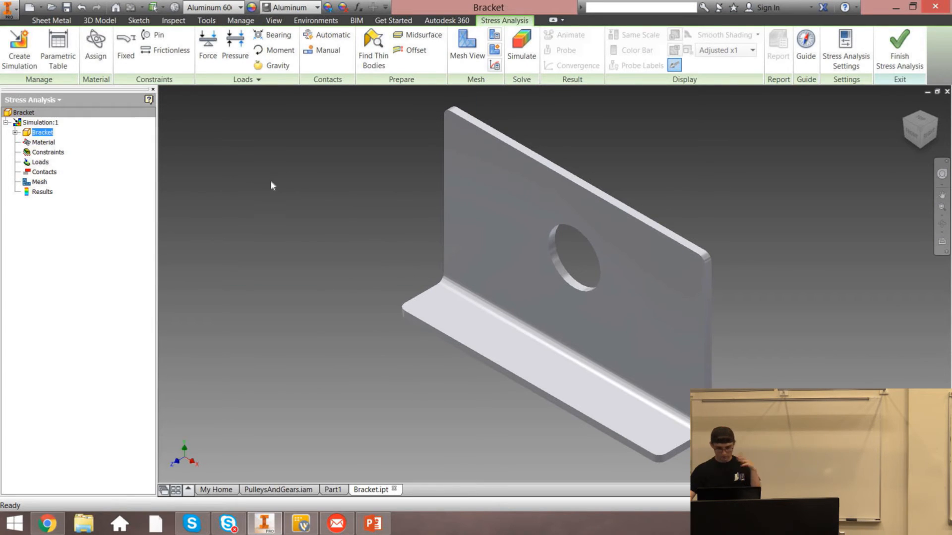
Apply a Fixed constraint to the underside face of the bracket's base flange
click(255, 148)
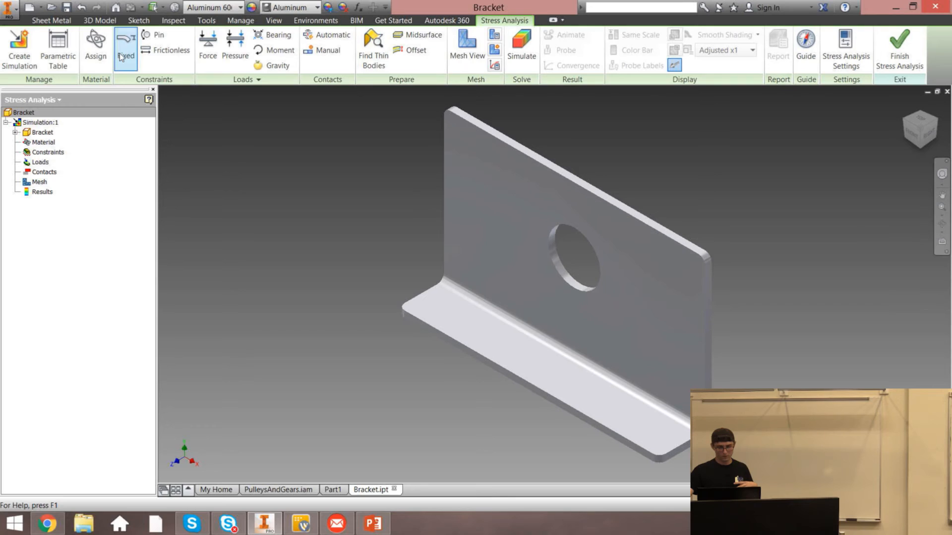
click(121, 57)
click(925, 145)
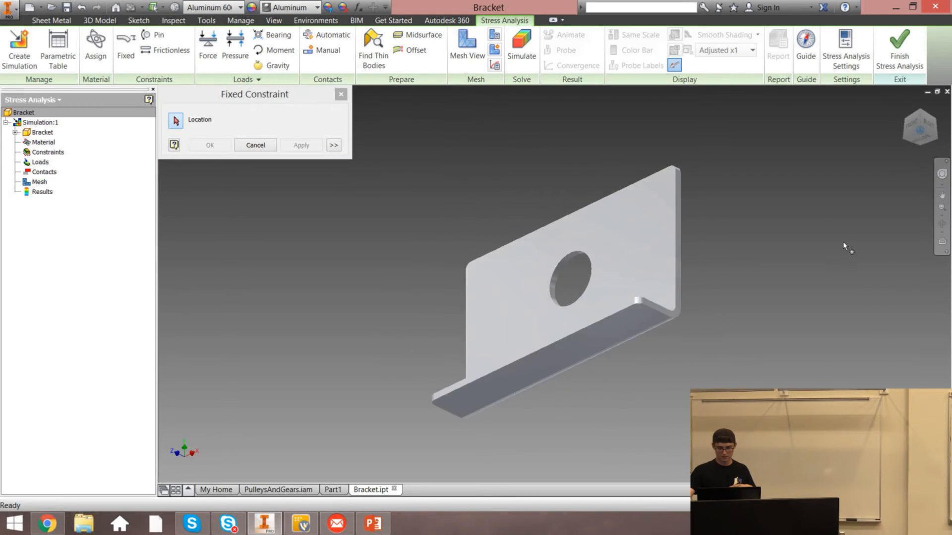
click(616, 323)
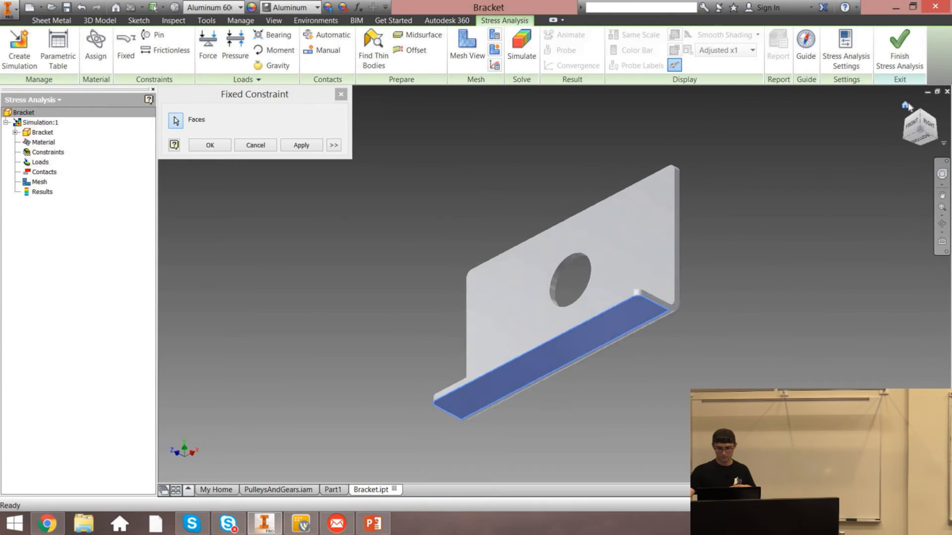
click(907, 106)
click(297, 145)
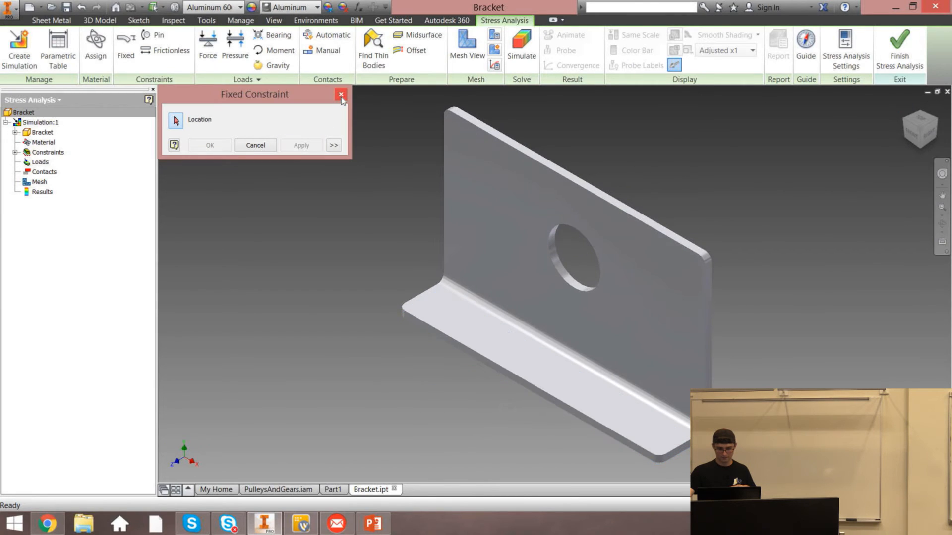
click(341, 95)
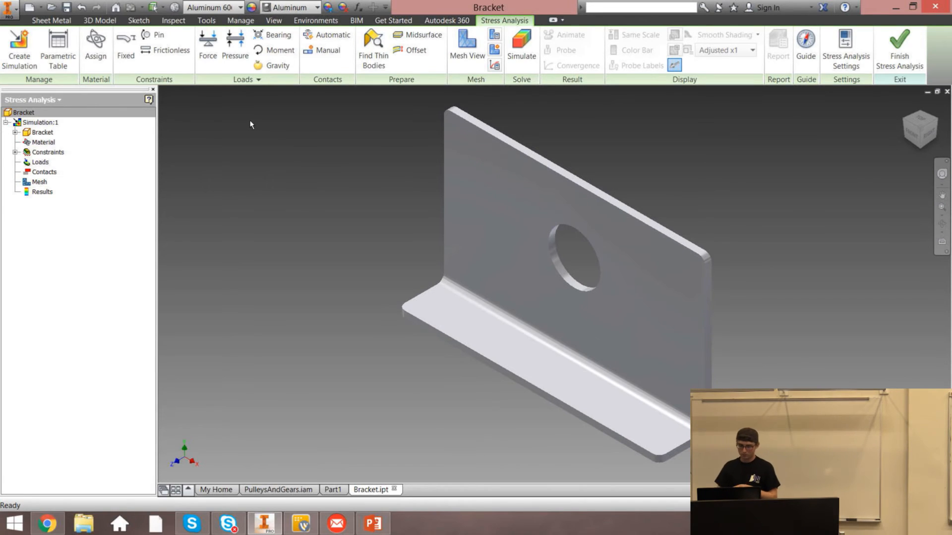
Start a Force load with a magnitude of 2 lbforce located on the vertical plate's front face
click(43, 163)
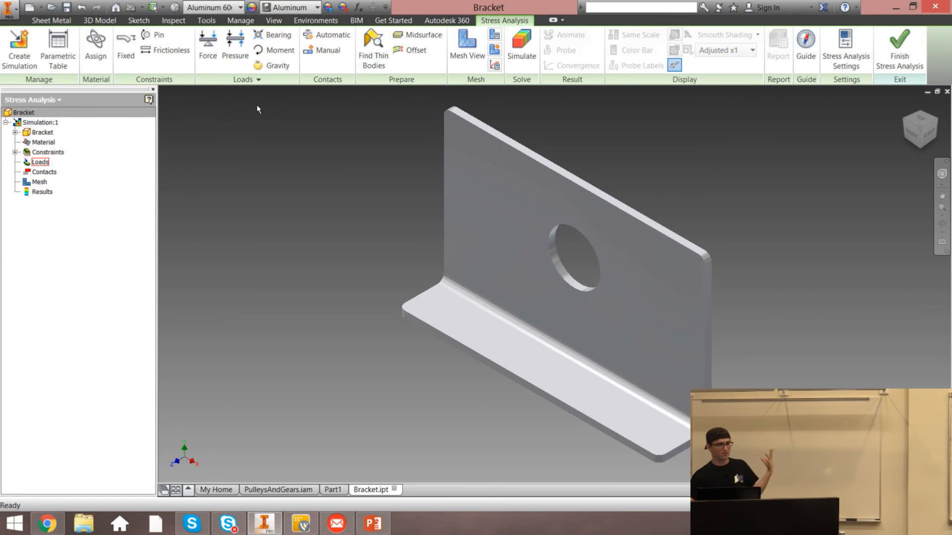
click(208, 46)
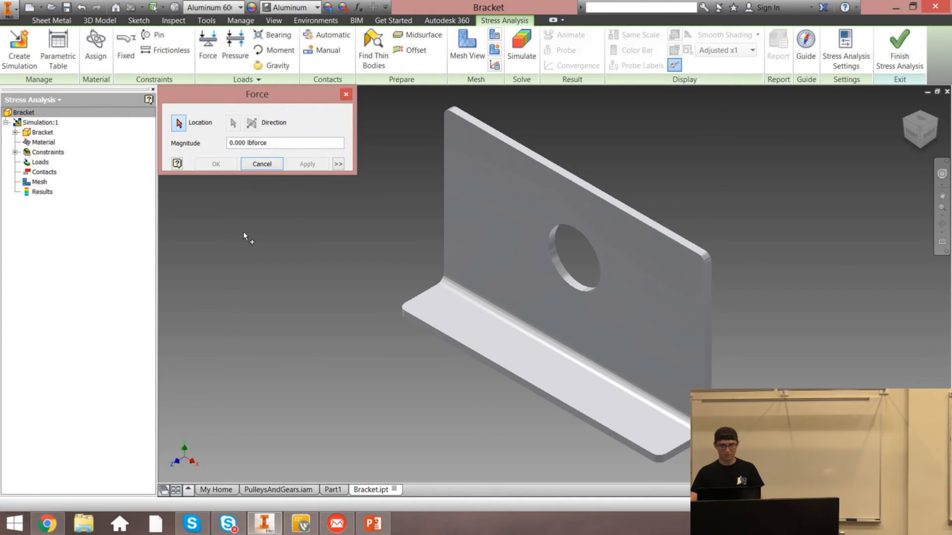
drag(269, 143, 230, 140)
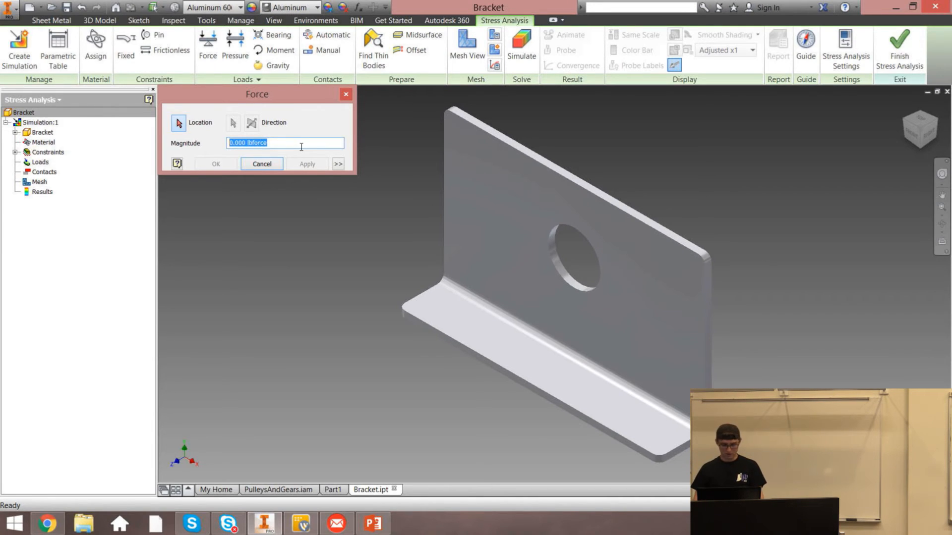
text(2)
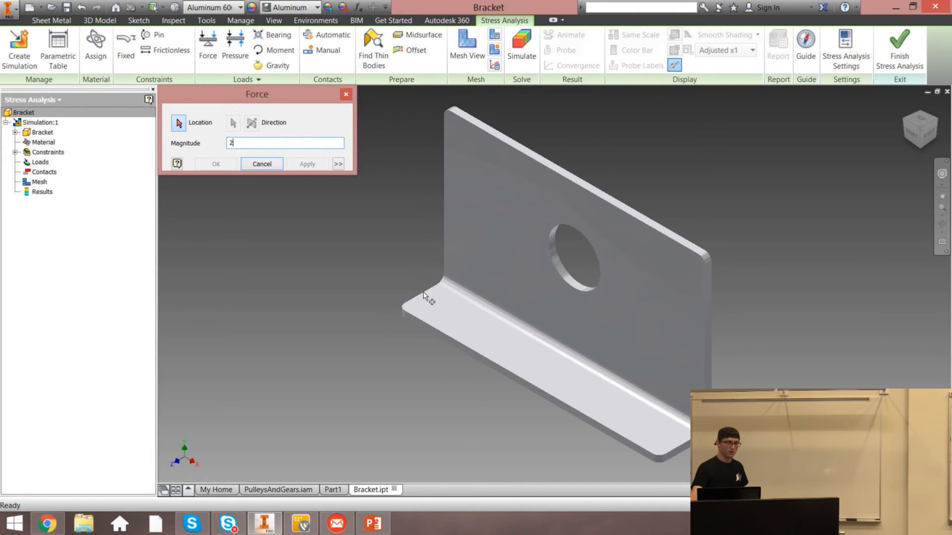
click(516, 205)
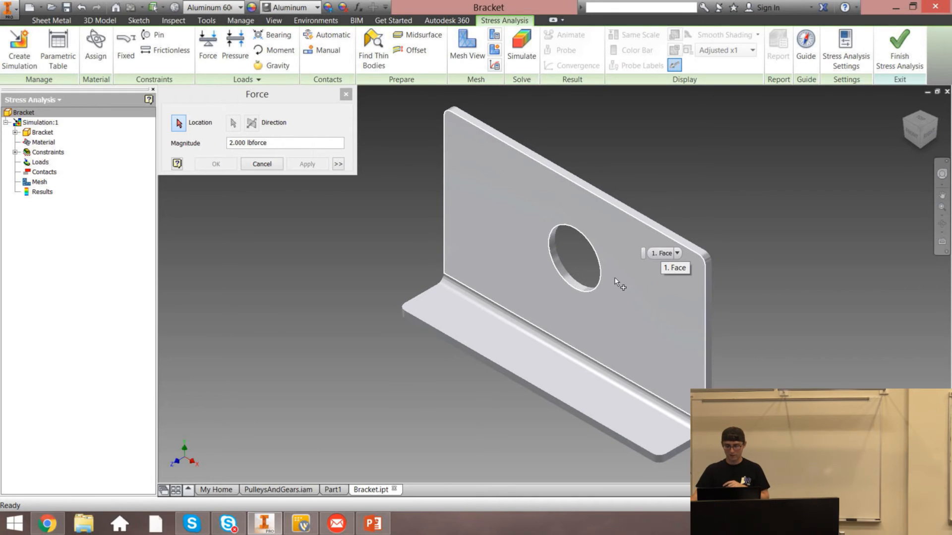
click(486, 216)
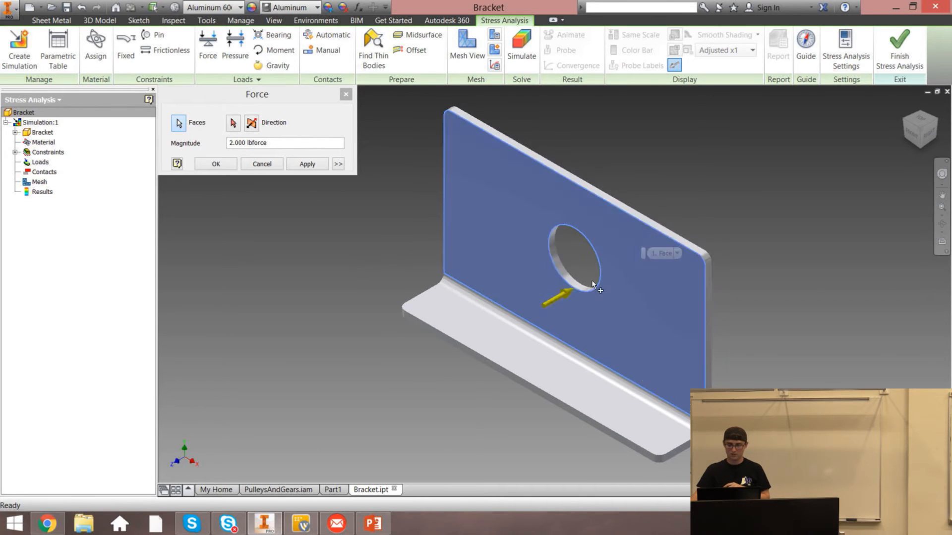
Set the force direction using the vertical plate's face and apply the load
click(912, 133)
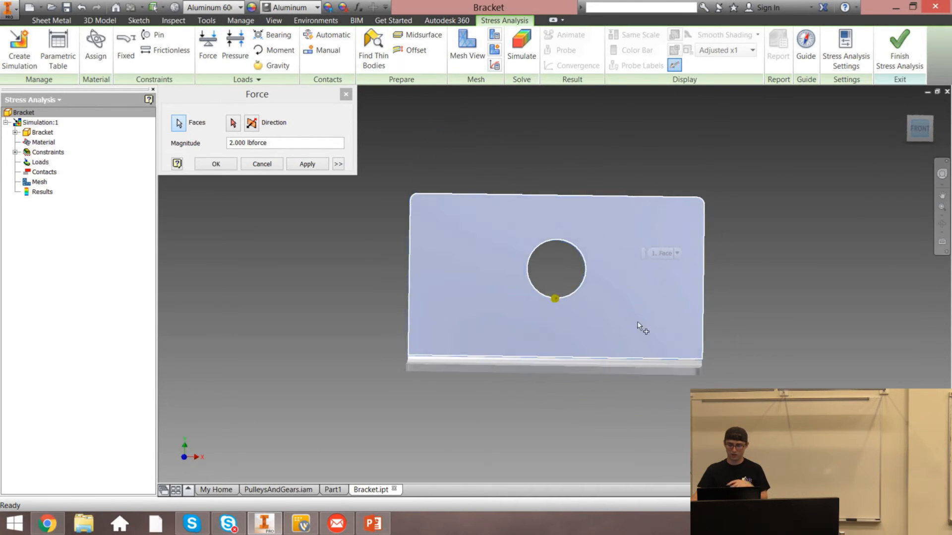
click(905, 104)
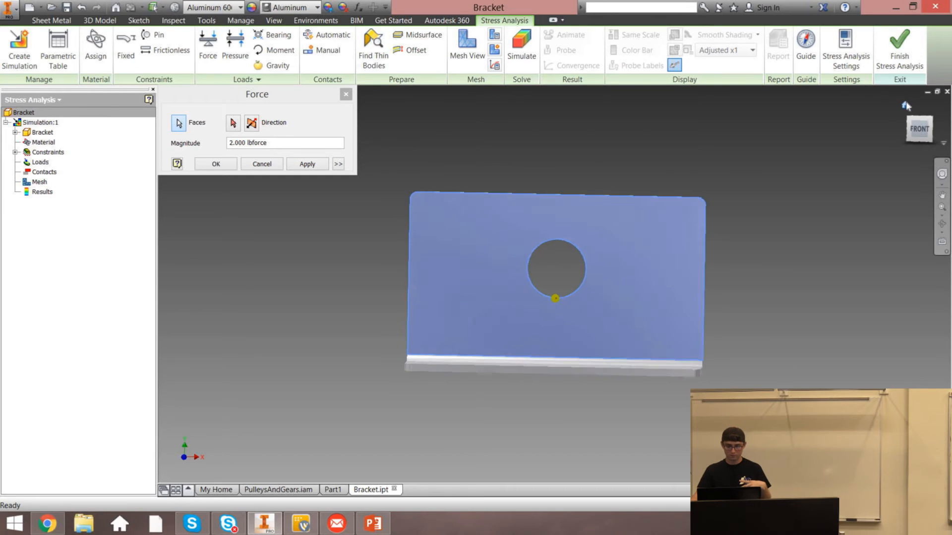
click(252, 124)
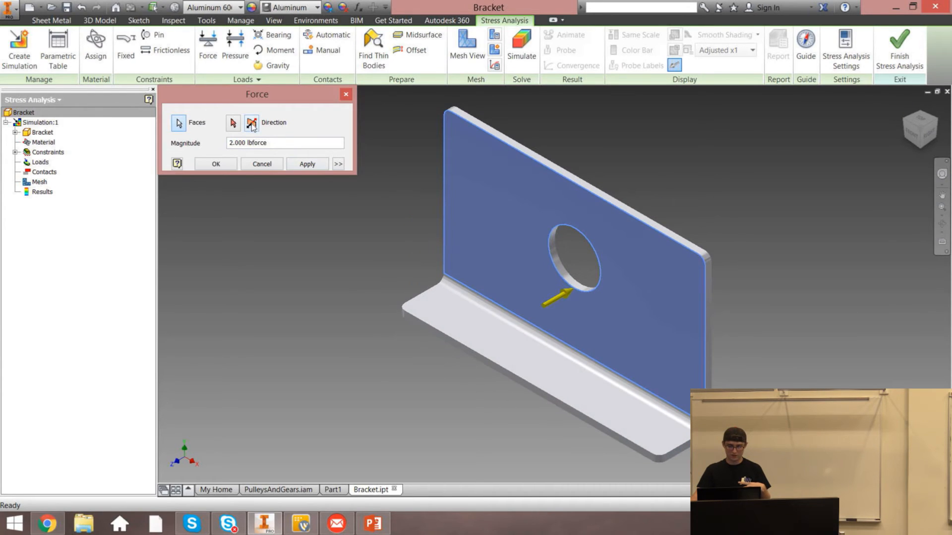
click(234, 126)
click(491, 229)
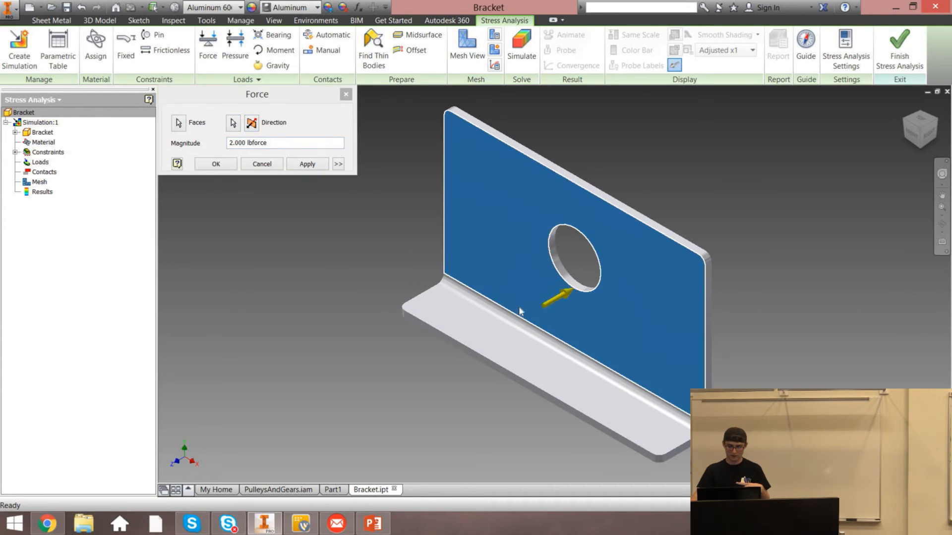
click(308, 165)
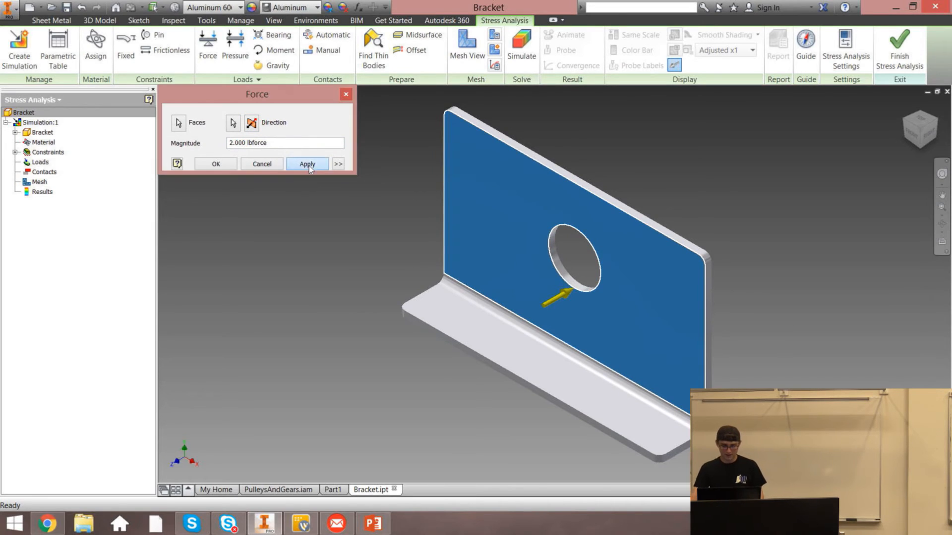
click(346, 96)
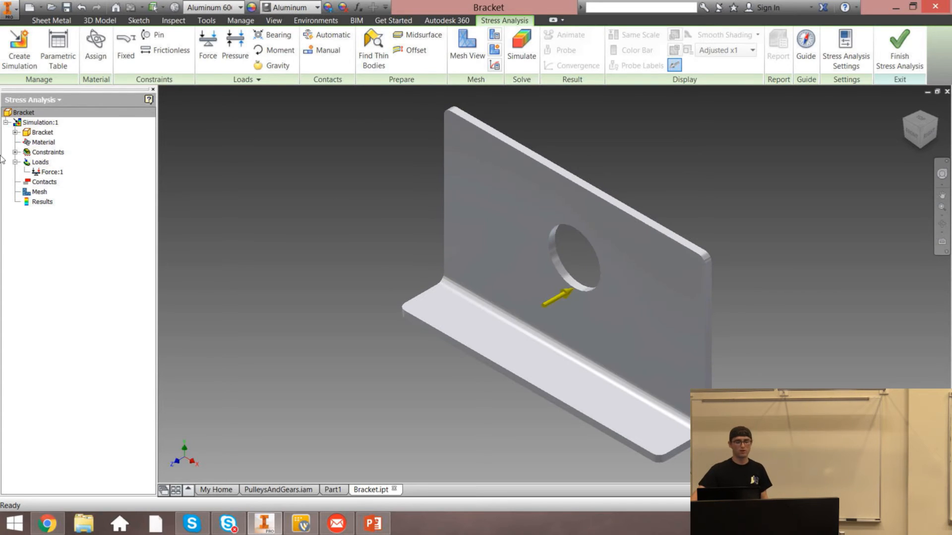
Display the bracket's mesh view
click(16, 162)
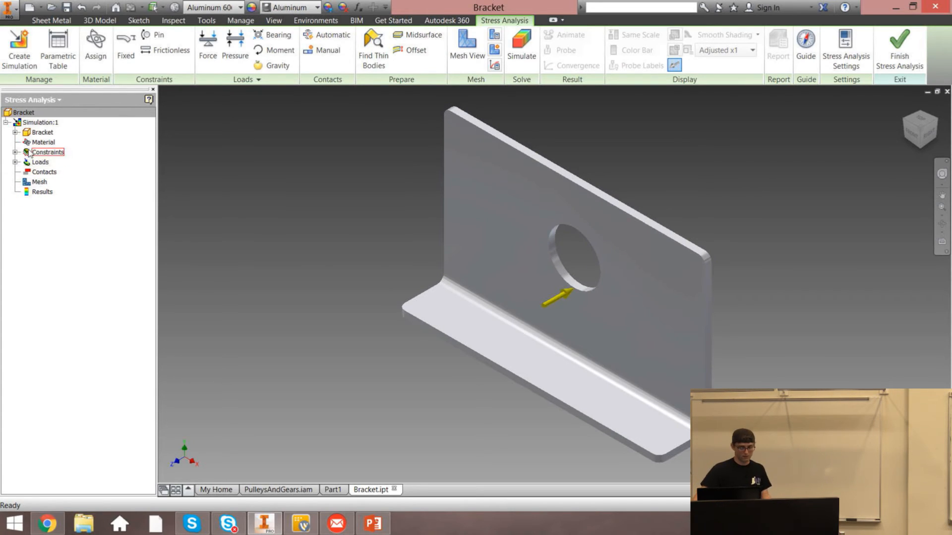
click(38, 172)
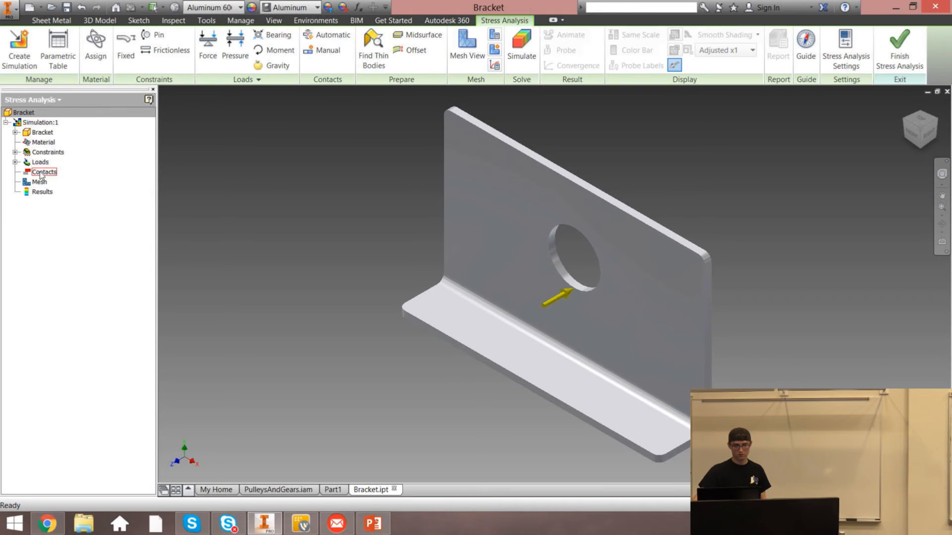
click(130, 163)
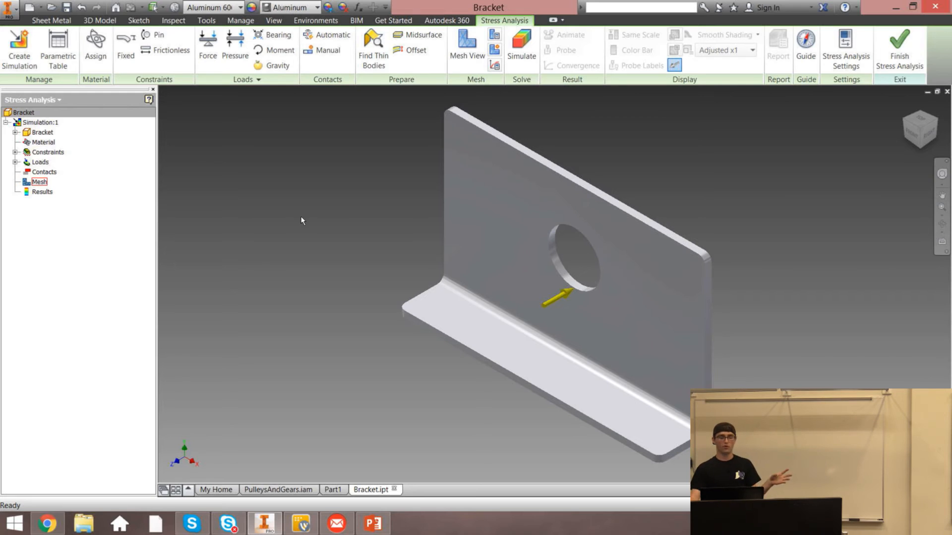
click(456, 61)
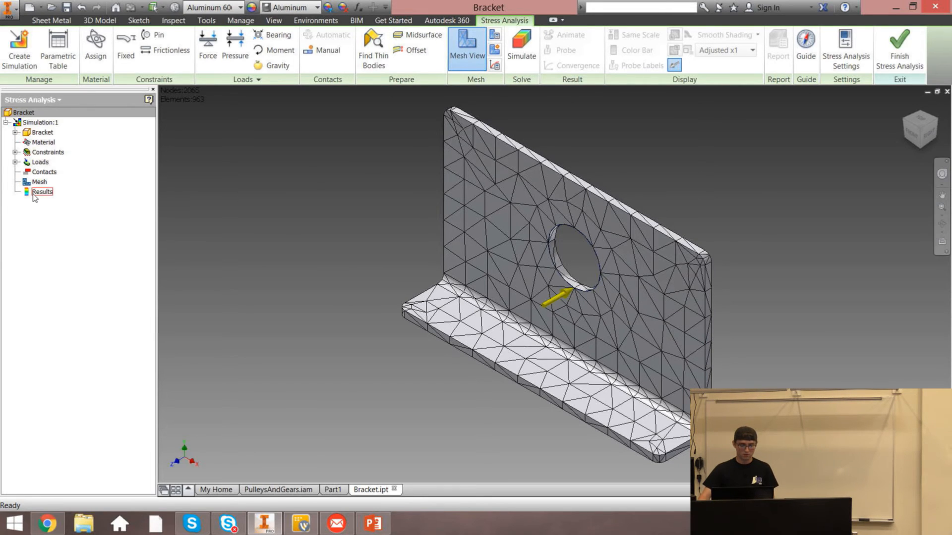
Run the simulation and review the Displacement, Safety Factor and Von Mises Stress results
click(511, 47)
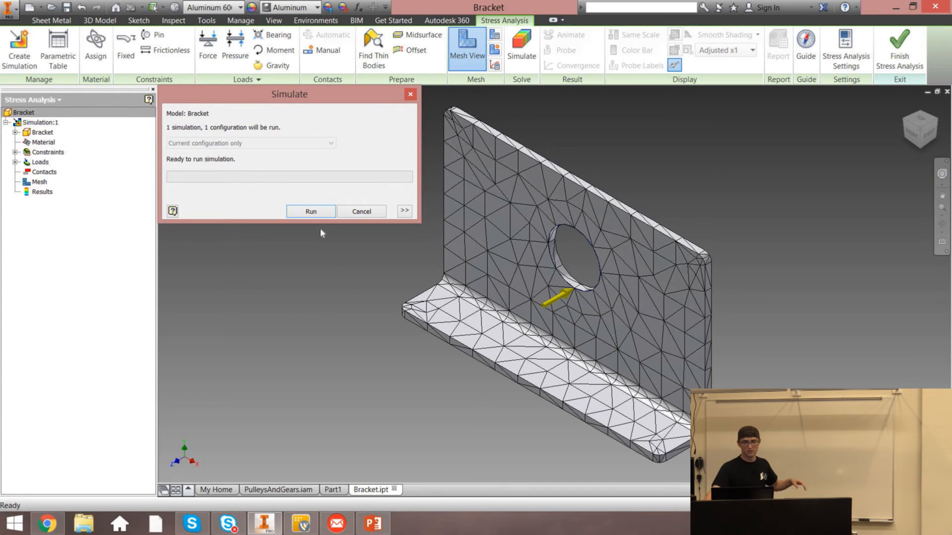
click(316, 207)
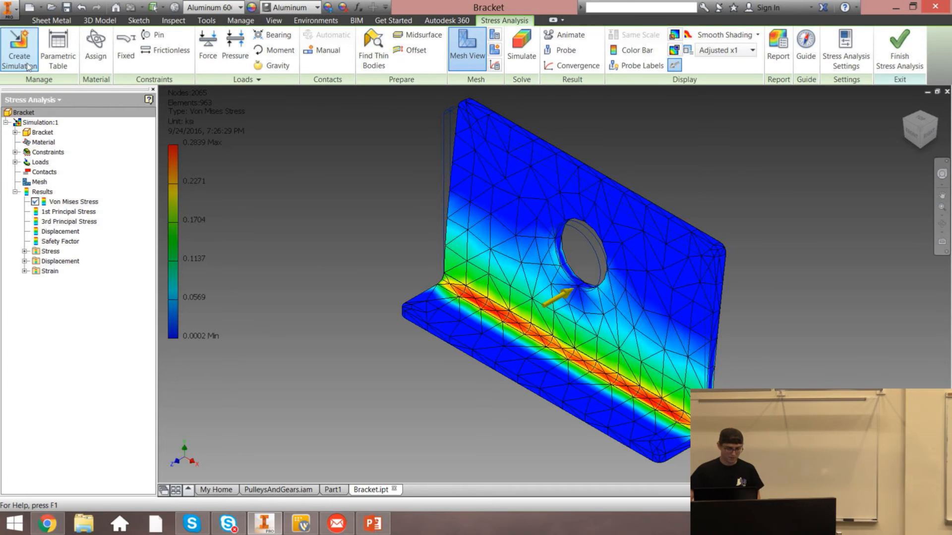
double_click(66, 234)
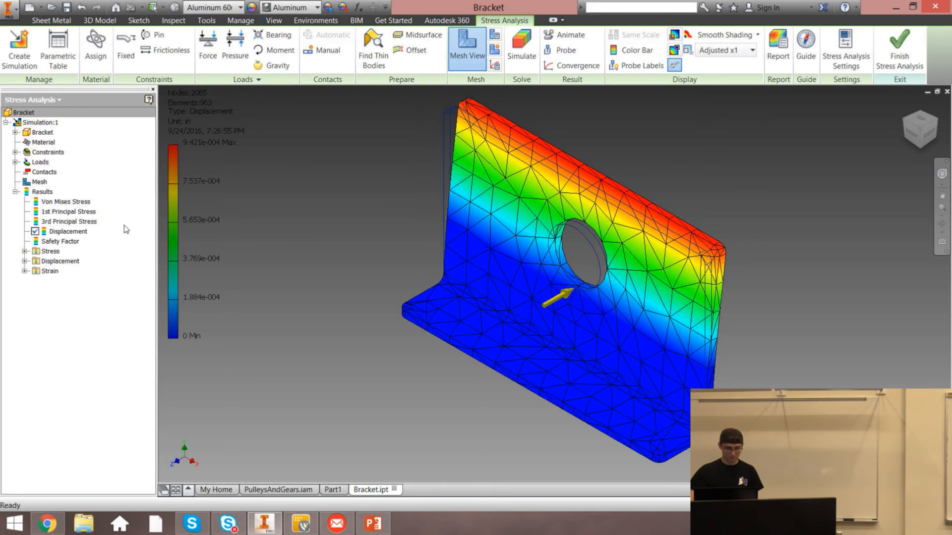
double_click(65, 241)
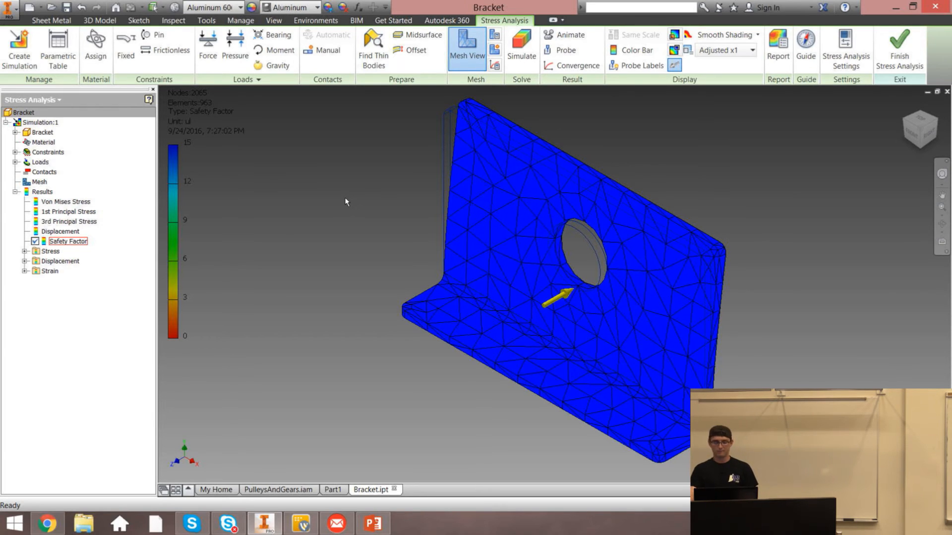
double_click(70, 202)
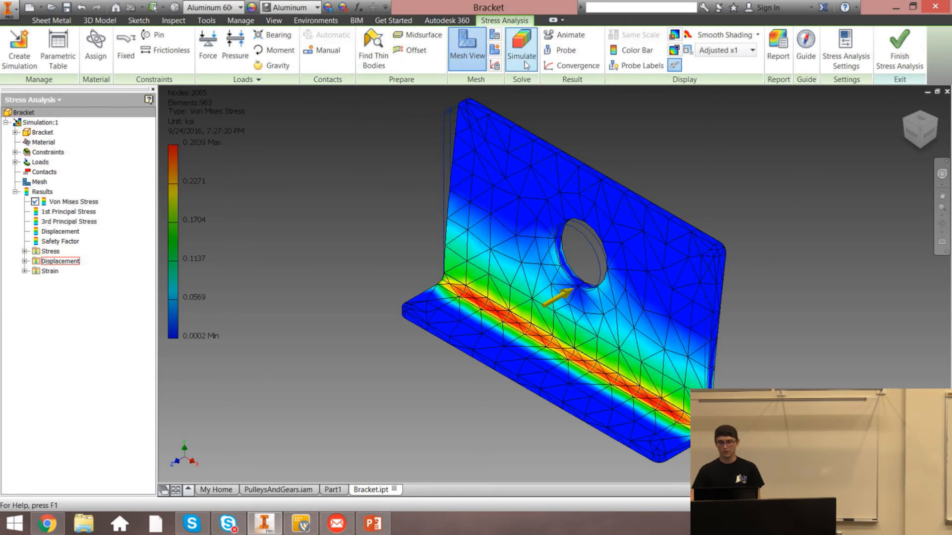
click(630, 56)
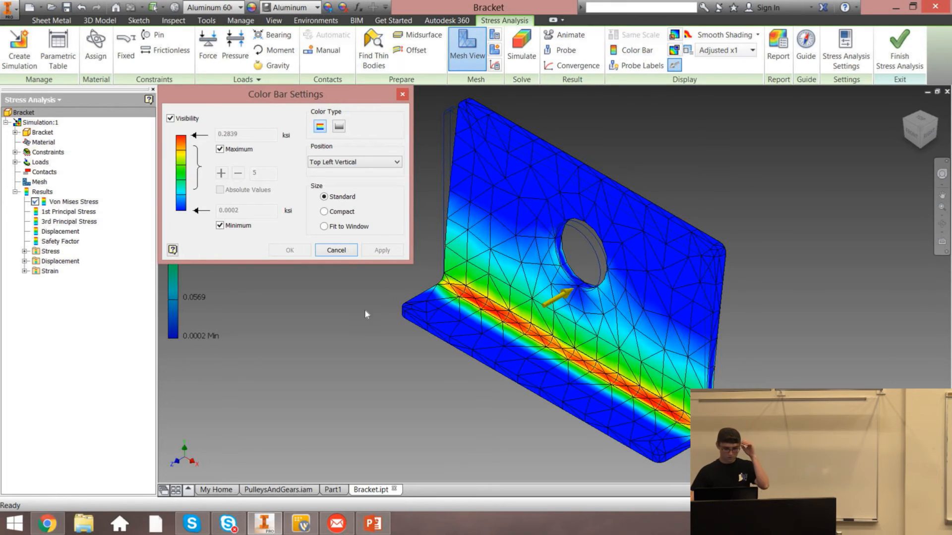
click(177, 120)
click(297, 250)
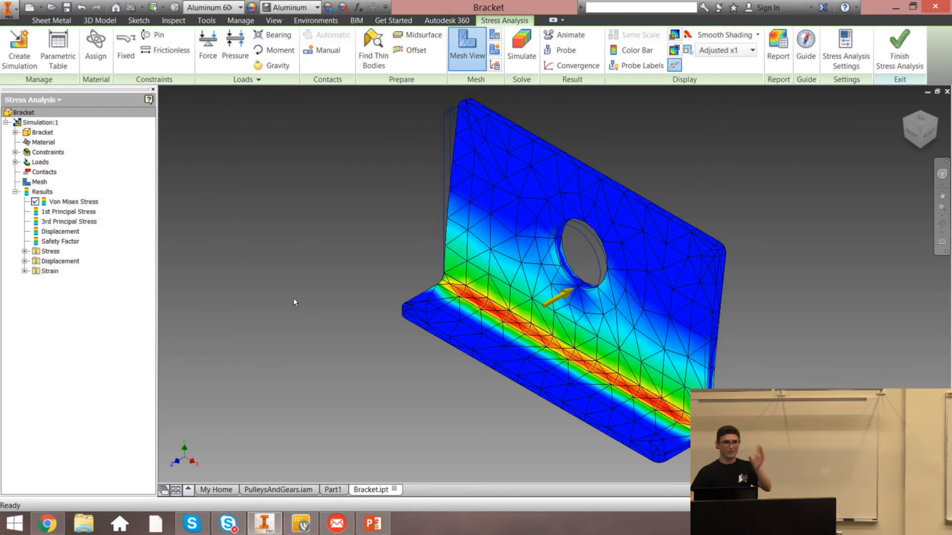
Set the color bar's maximum to 1 ksi instead of the automatic maximum and apply it
click(640, 51)
click(170, 118)
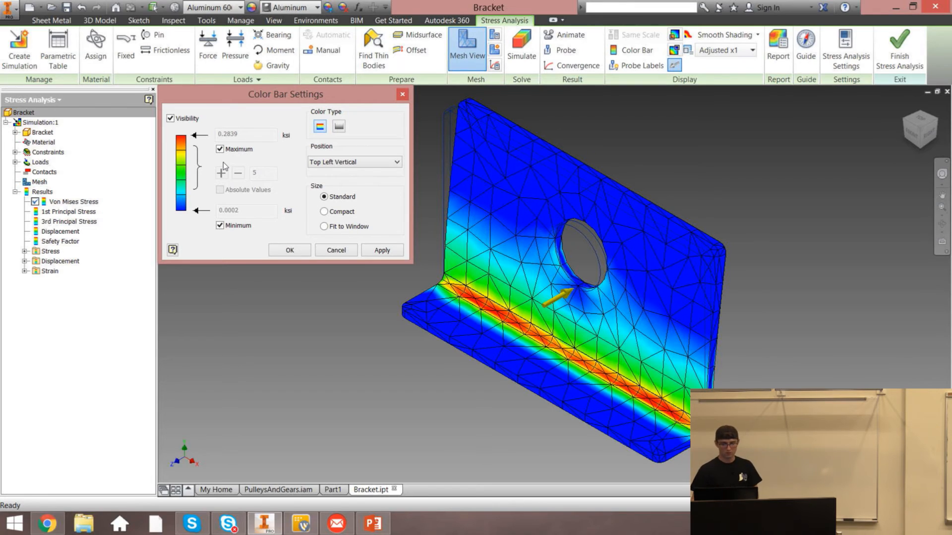
click(237, 150)
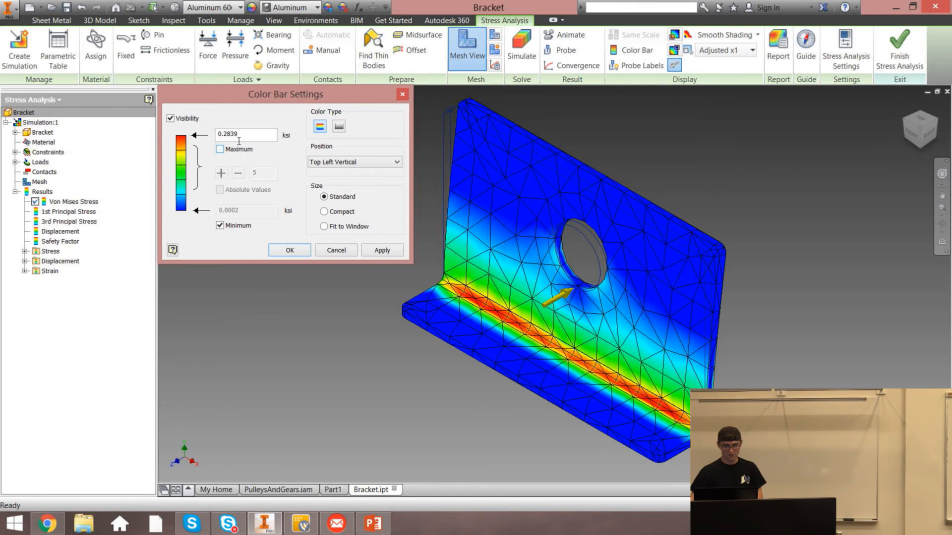
double_click(230, 134)
text(1)
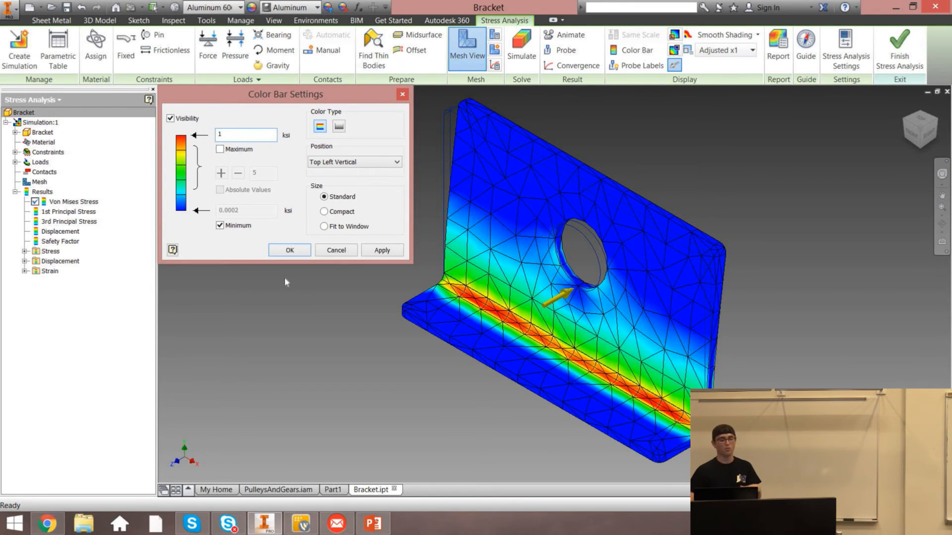
click(290, 291)
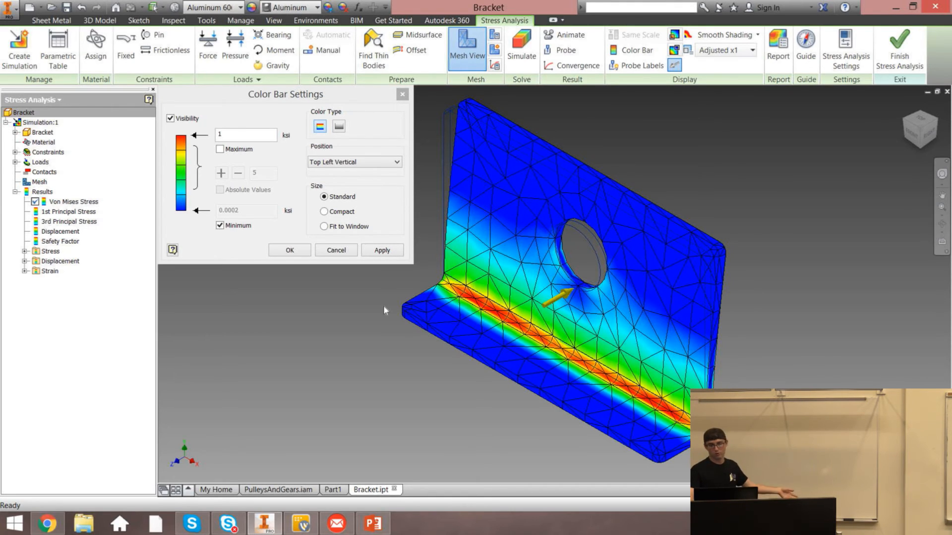
click(380, 252)
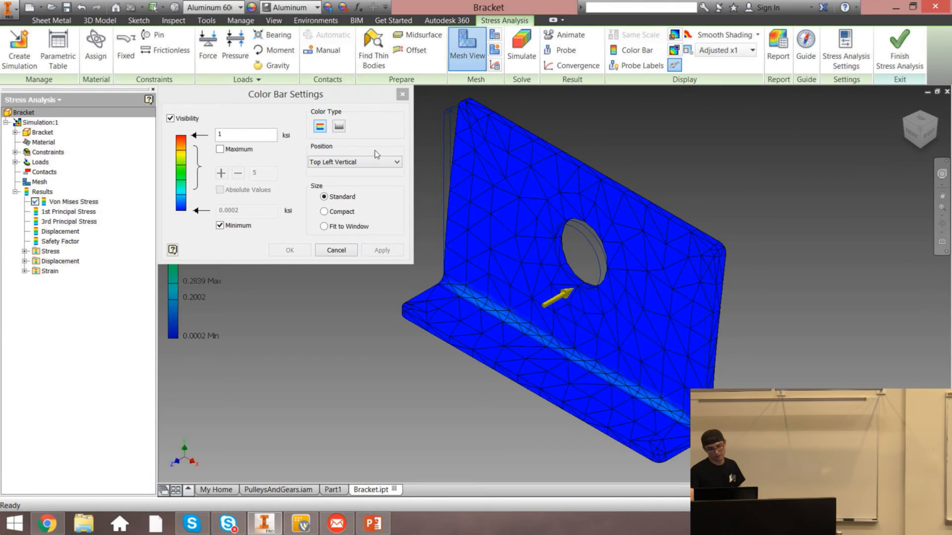
click(402, 95)
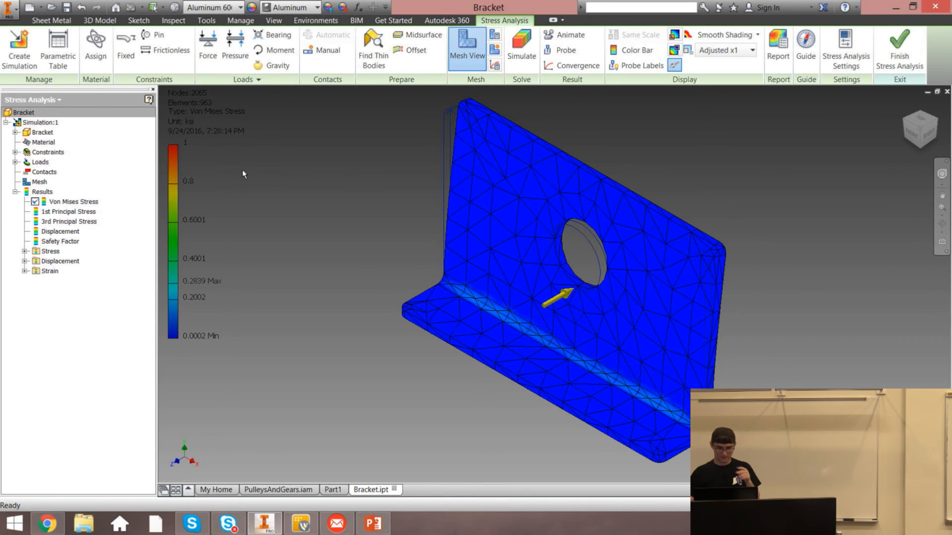
Open the mesh settings to review the element size options, then close them without changes
click(451, 68)
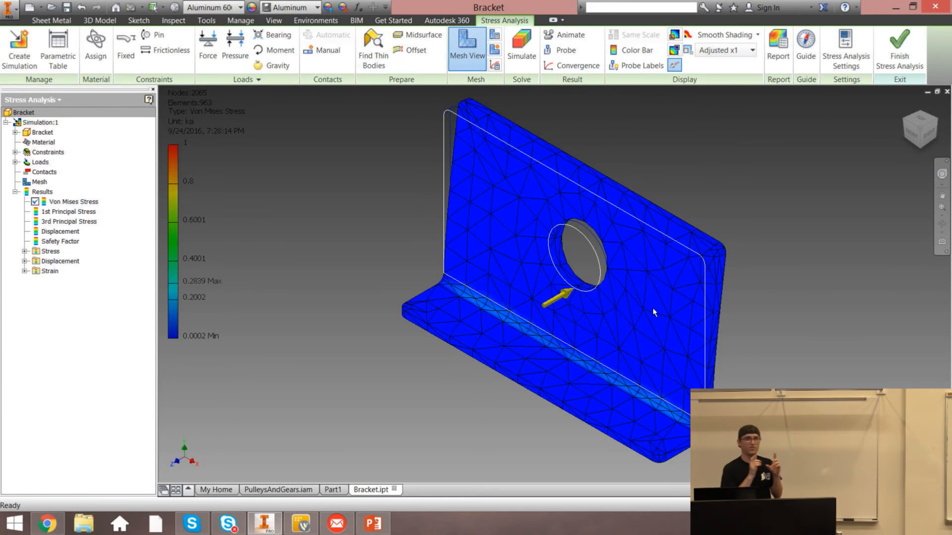
mouse_move(652, 308)
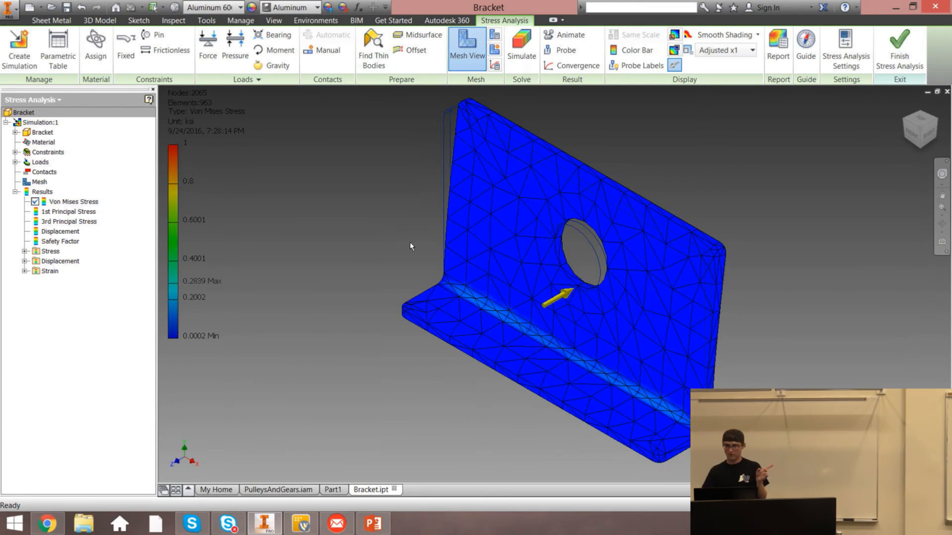
click(495, 40)
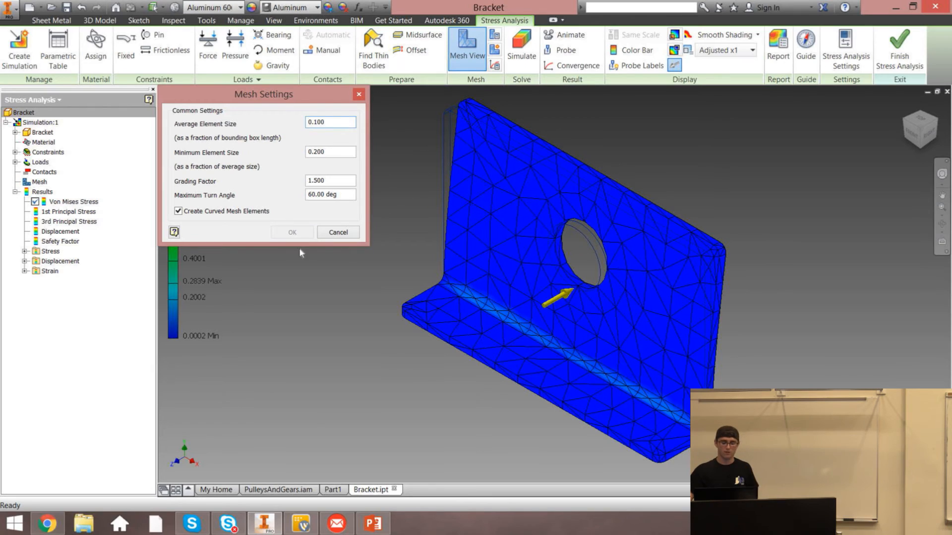
click(337, 233)
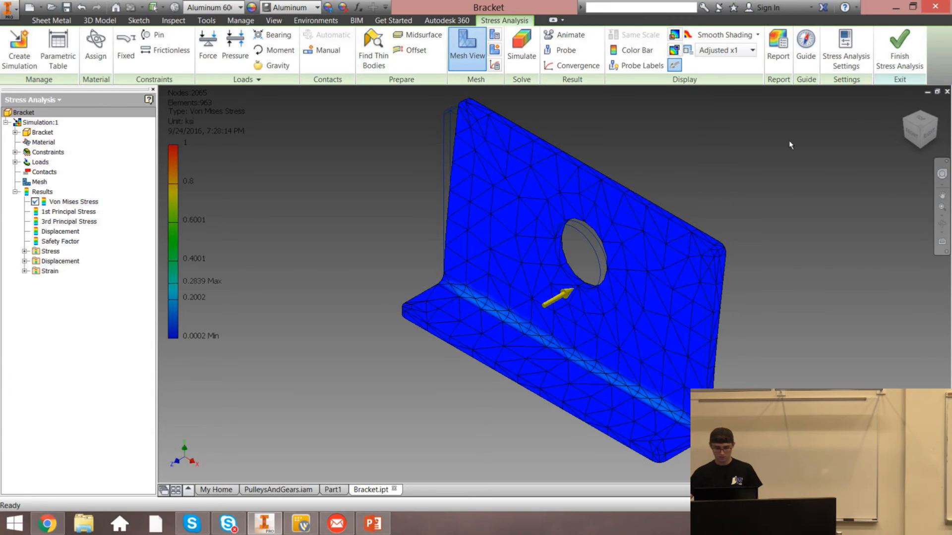
Delete Simulation:1 from the stress analysis browser
click(6, 123)
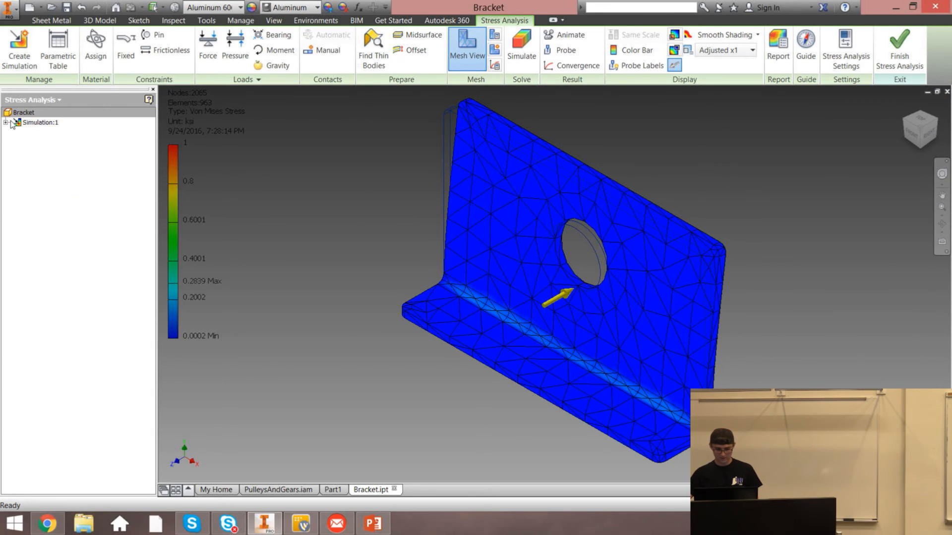
click(28, 124)
right_click(27, 123)
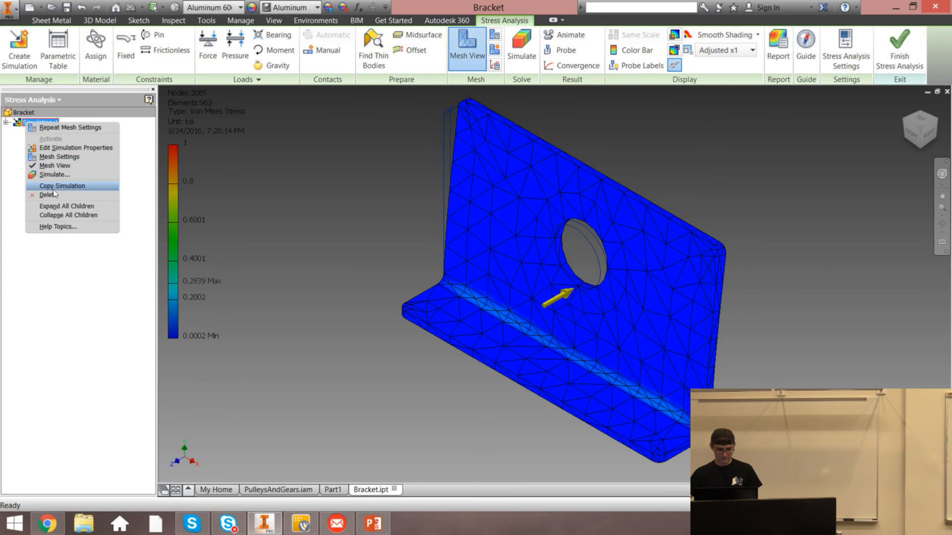
click(85, 187)
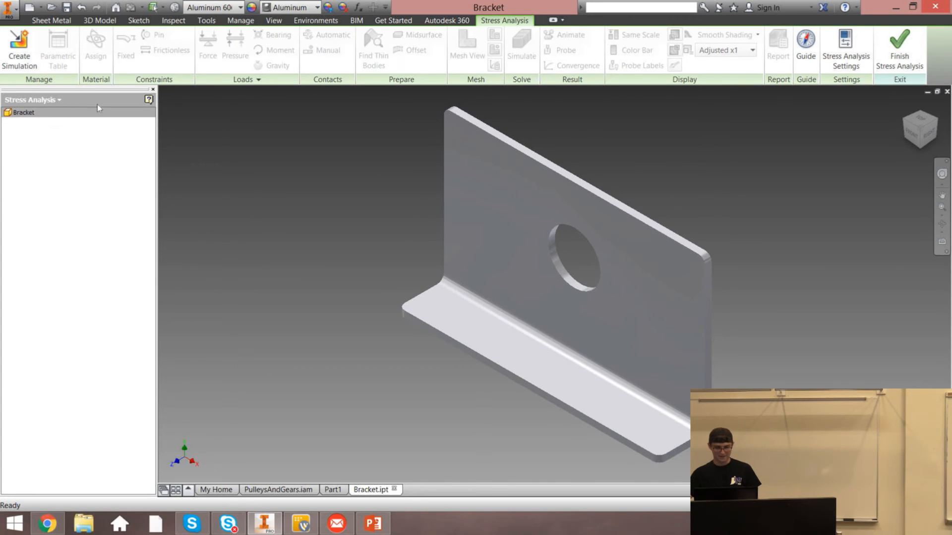
Create a new simulation with the design objective set to Parametric Dimension
click(19, 50)
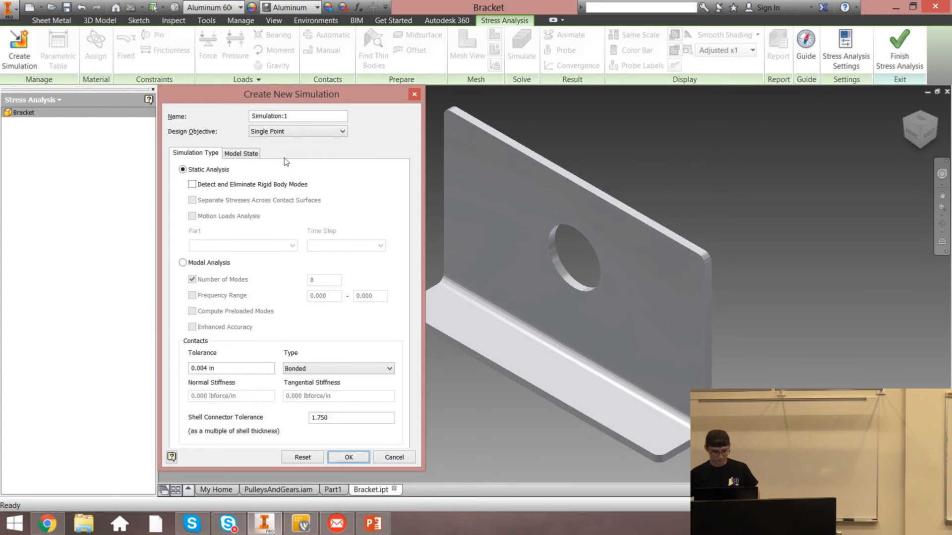
click(302, 132)
click(290, 148)
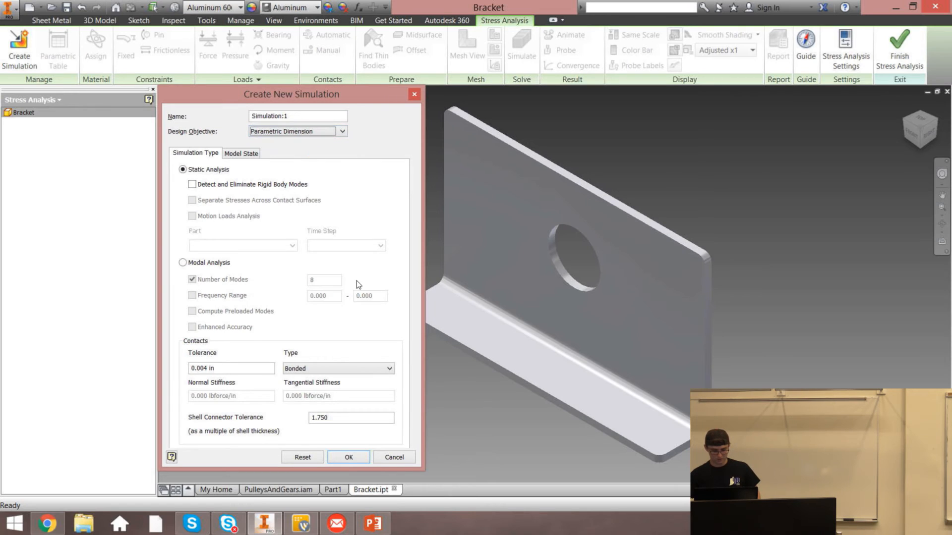
click(347, 457)
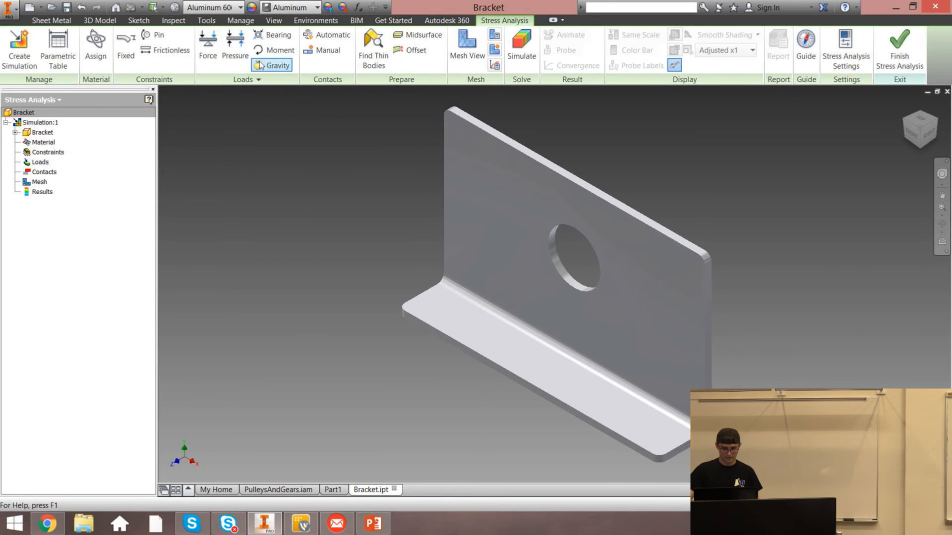
click(96, 45)
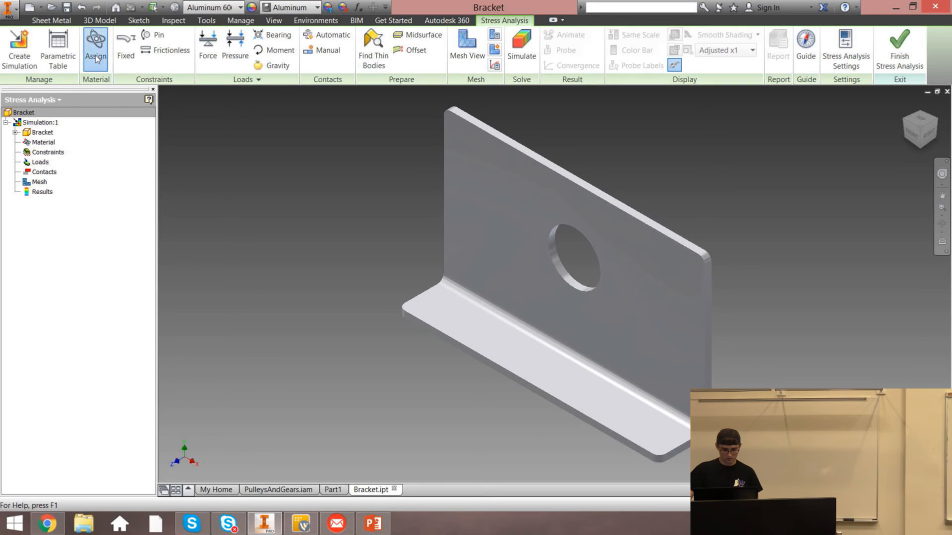
click(462, 96)
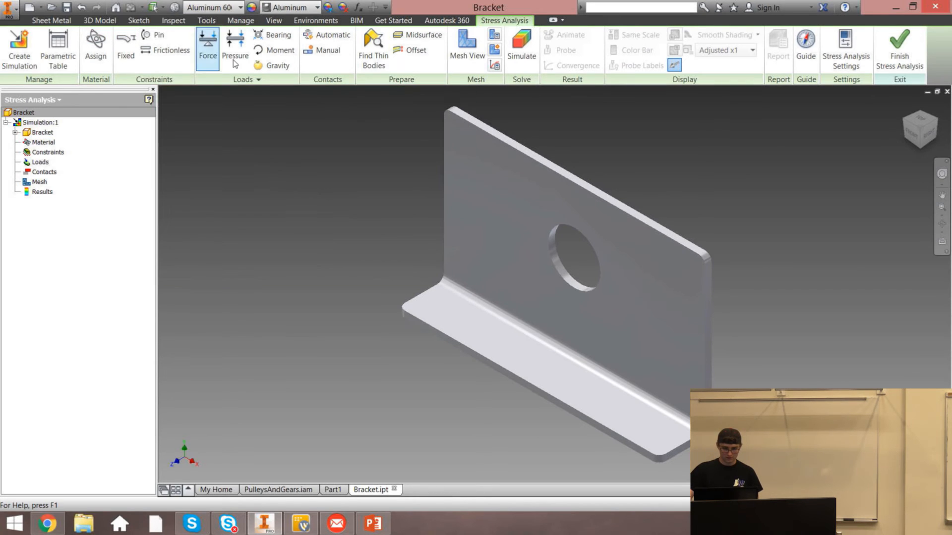
click(131, 49)
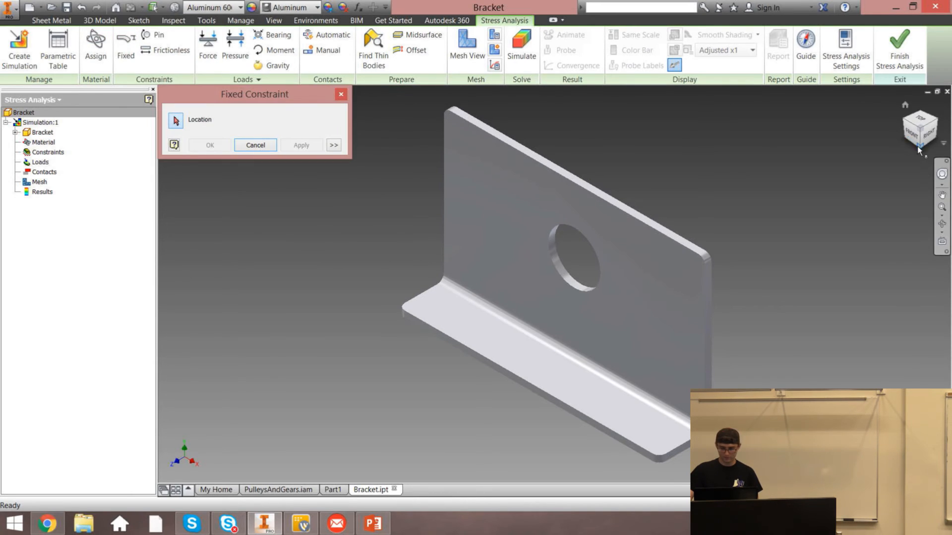
click(919, 148)
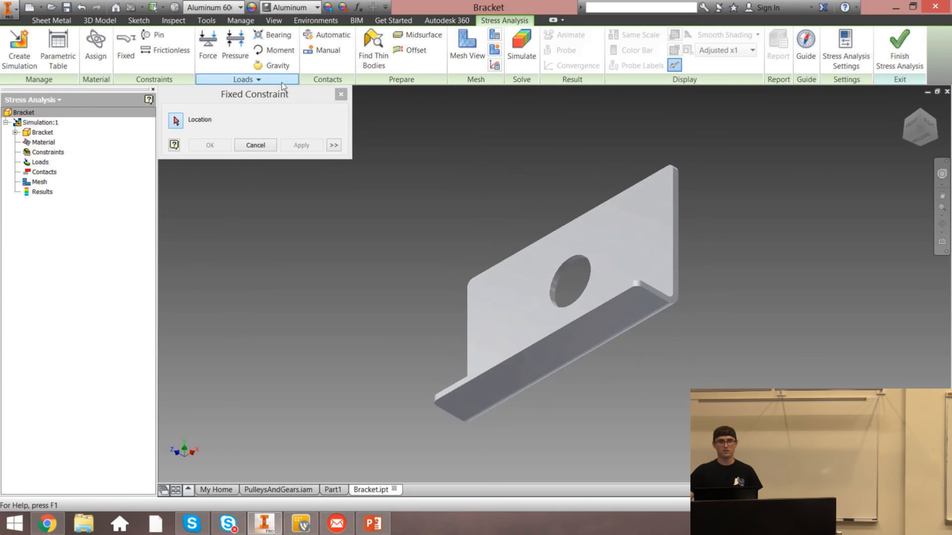
click(573, 340)
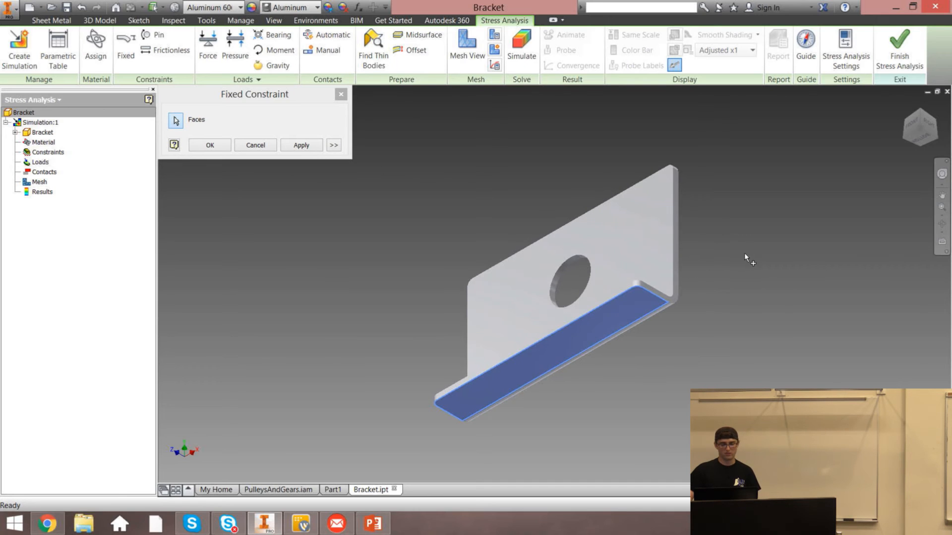
click(649, 233)
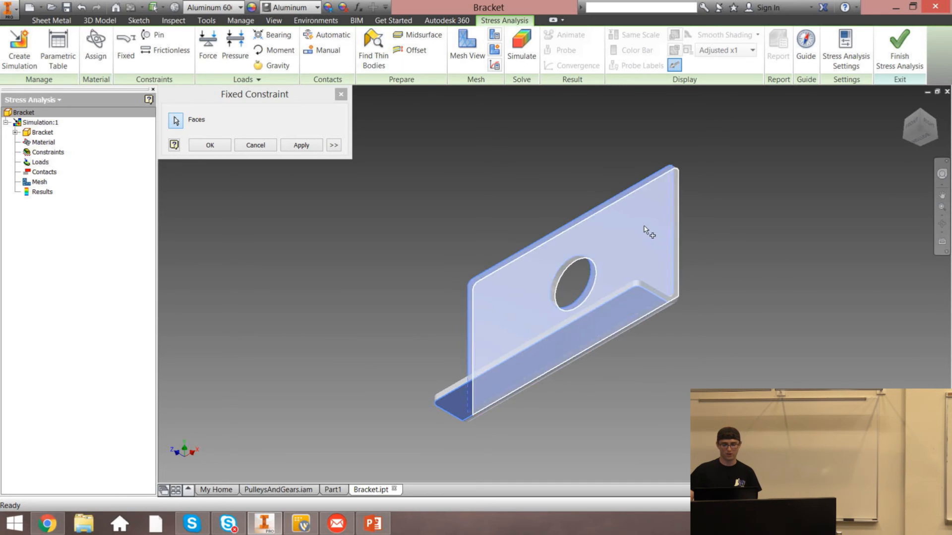
click(342, 94)
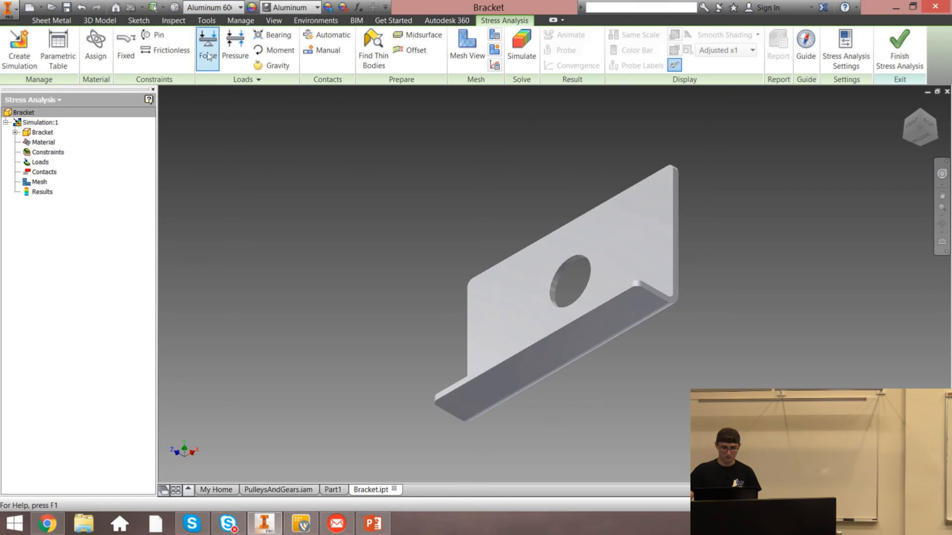
Add a Fixed constraint to the underside face of the bracket's horizontal flange
click(125, 44)
click(620, 319)
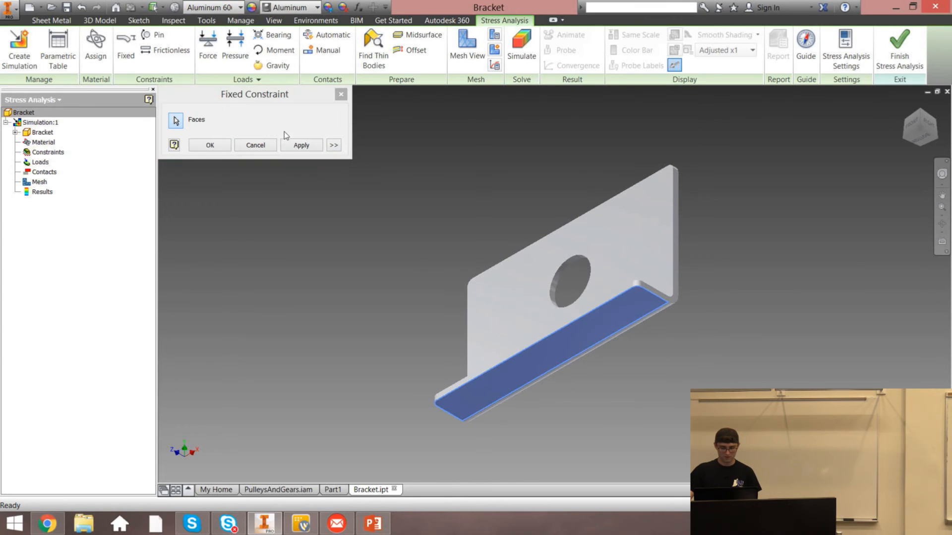
click(301, 146)
click(341, 94)
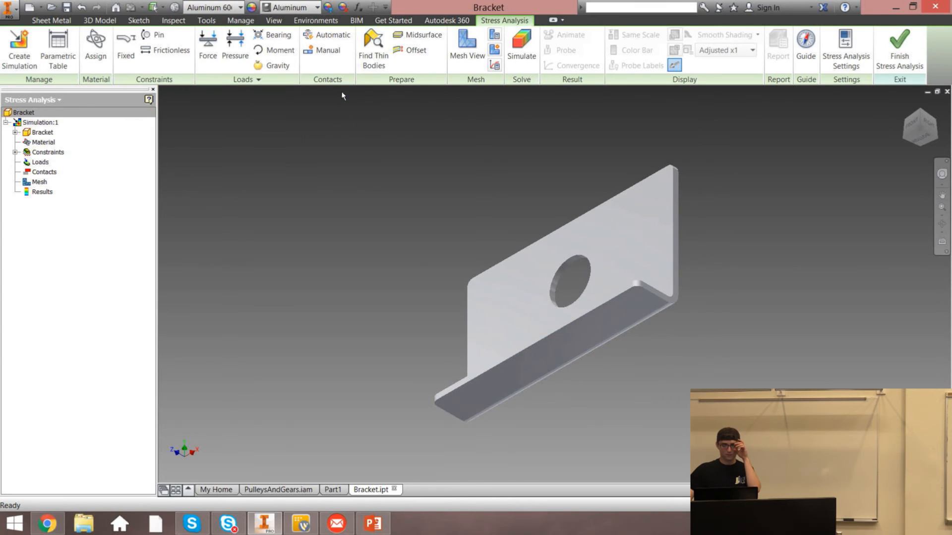
Leave the stress analysis environment and return to the sheet metal model
click(906, 106)
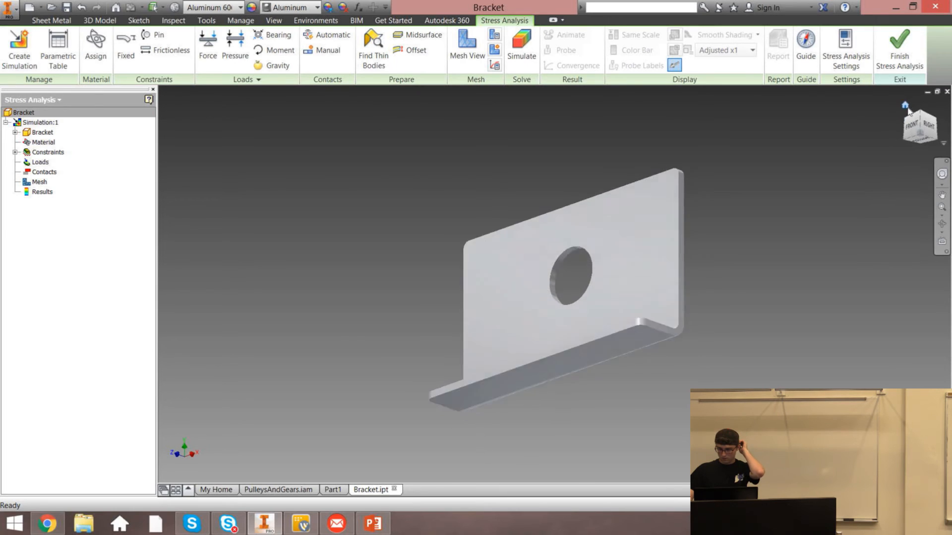
click(208, 45)
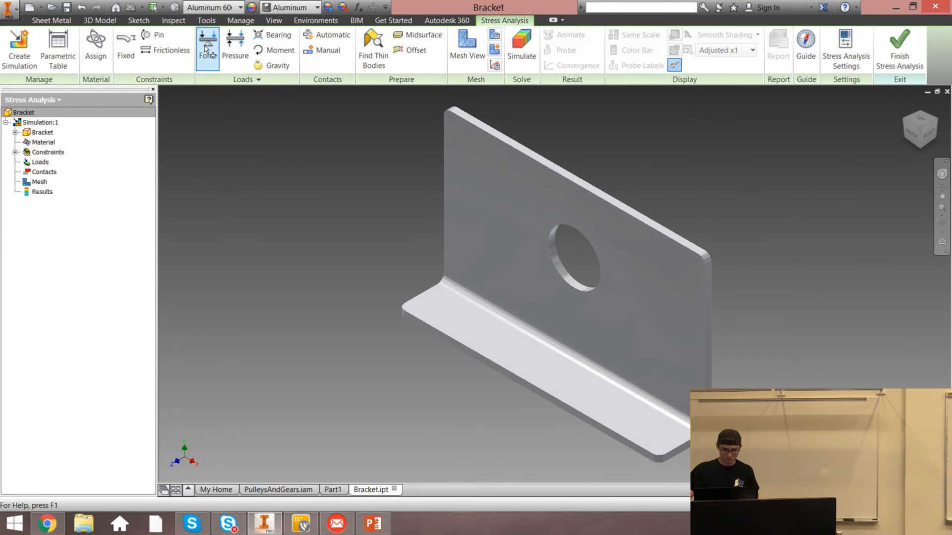
click(346, 98)
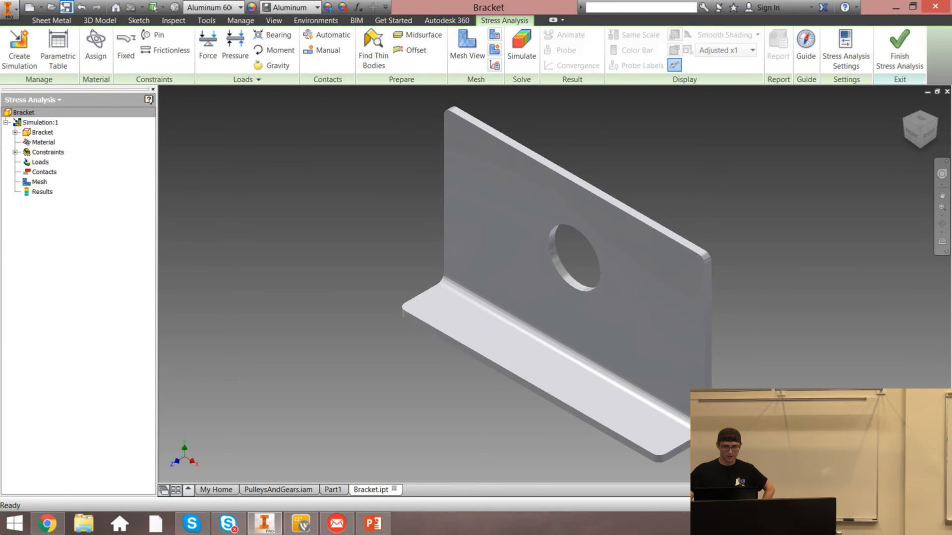
click(917, 68)
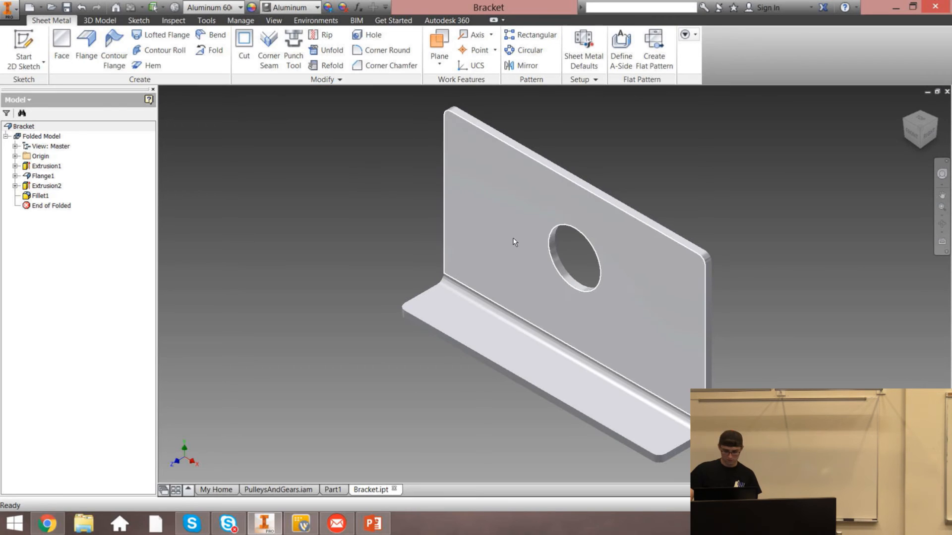
Start a sketch on the vertical plate's front face and project the hole's edge into it
key(s)
click(547, 211)
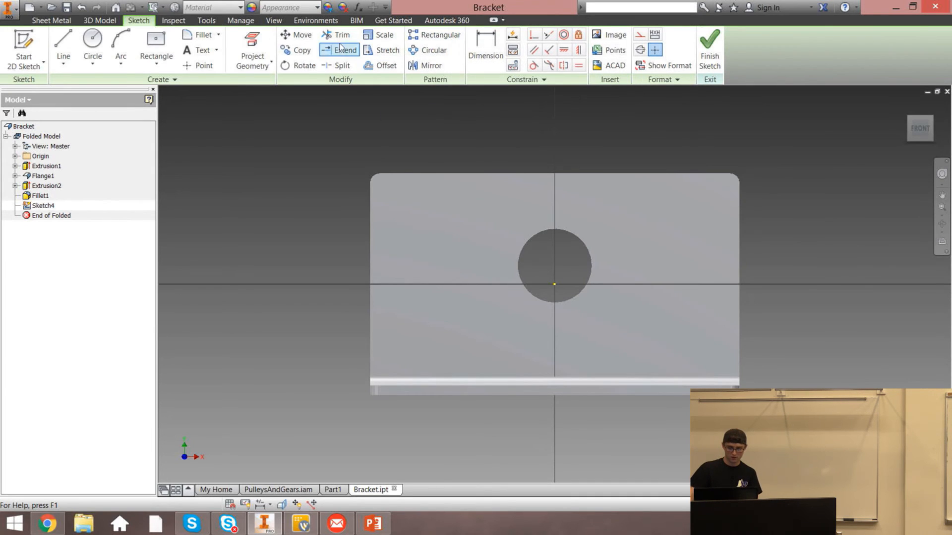
click(252, 42)
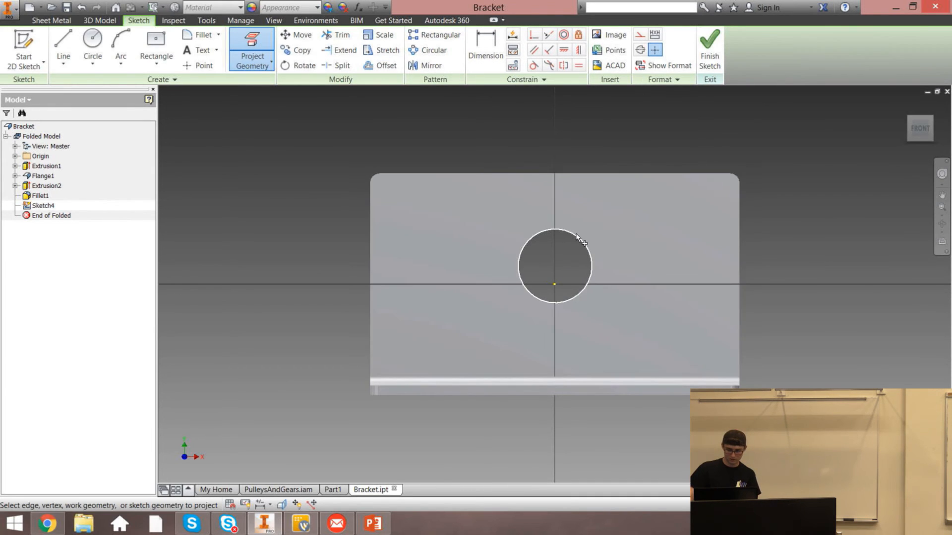
click(577, 237)
key(Escape)
Draw a circle concentric with the hole with a 1.75 in diameter
click(92, 42)
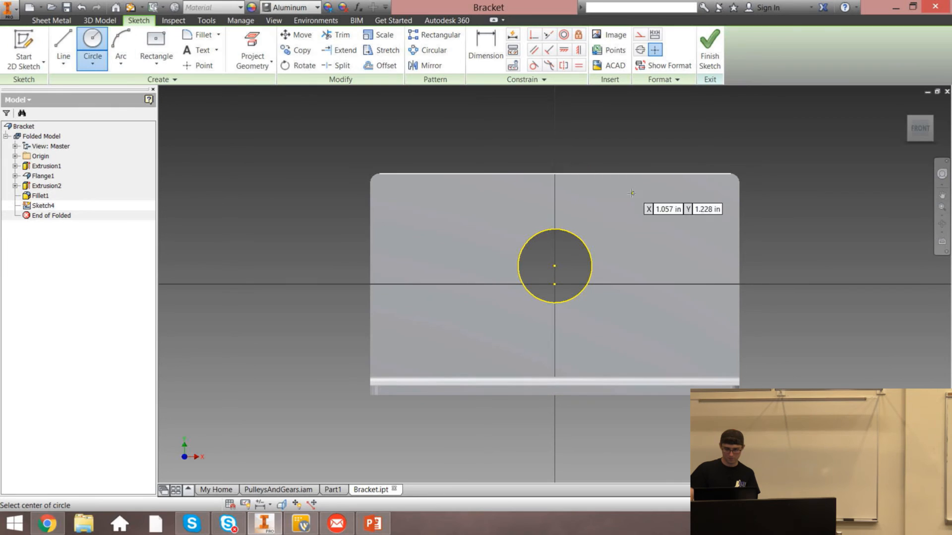
click(554, 266)
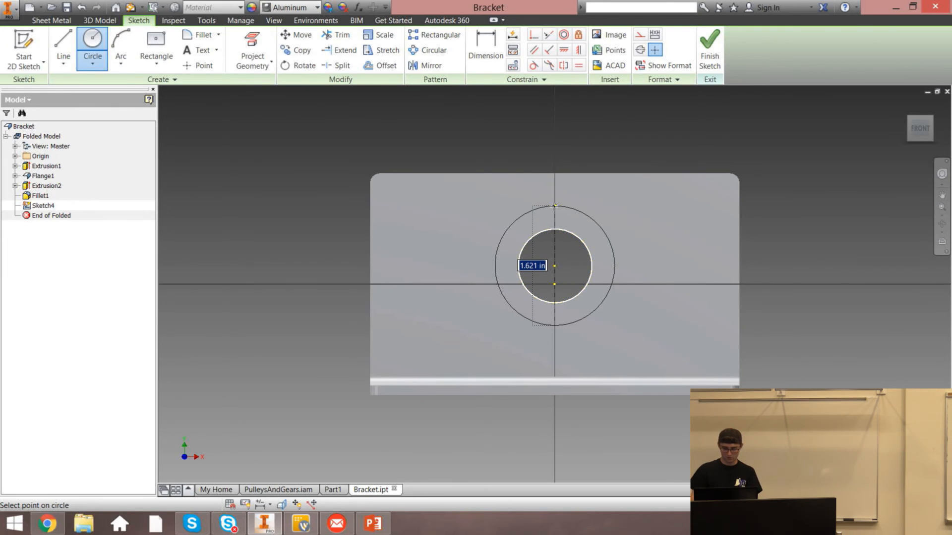
text(1.)
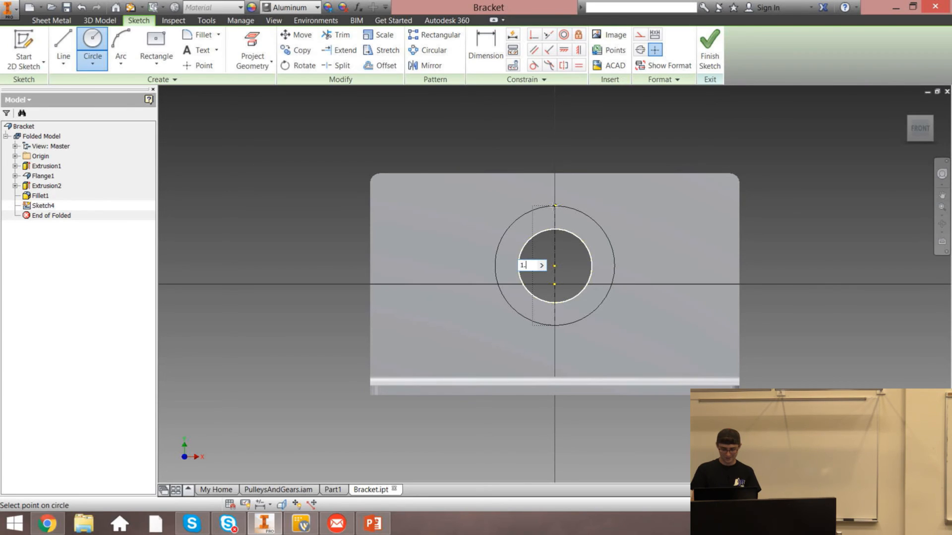
text(5750)
key(Return)
key(Escape)
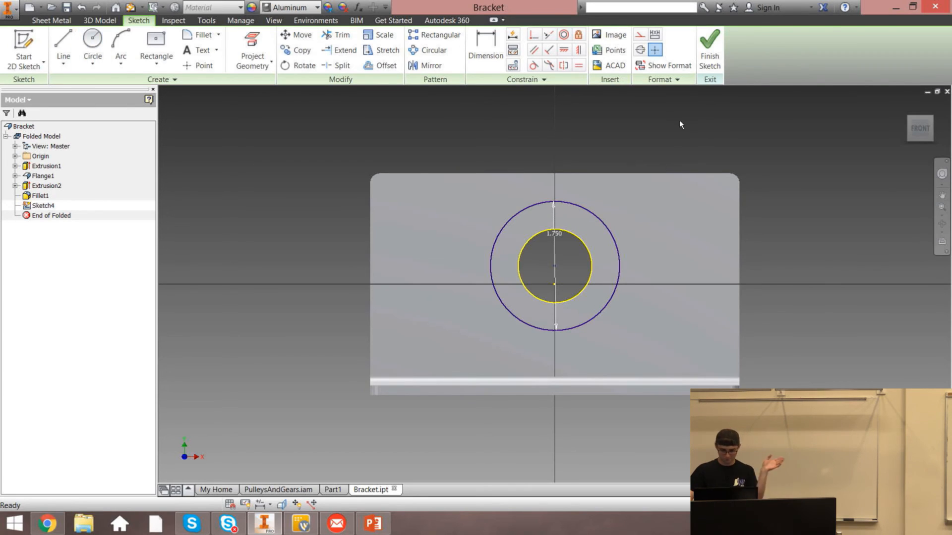
Finish the sketch and split the vertical plate's front face along the 1.75 in circle
click(709, 58)
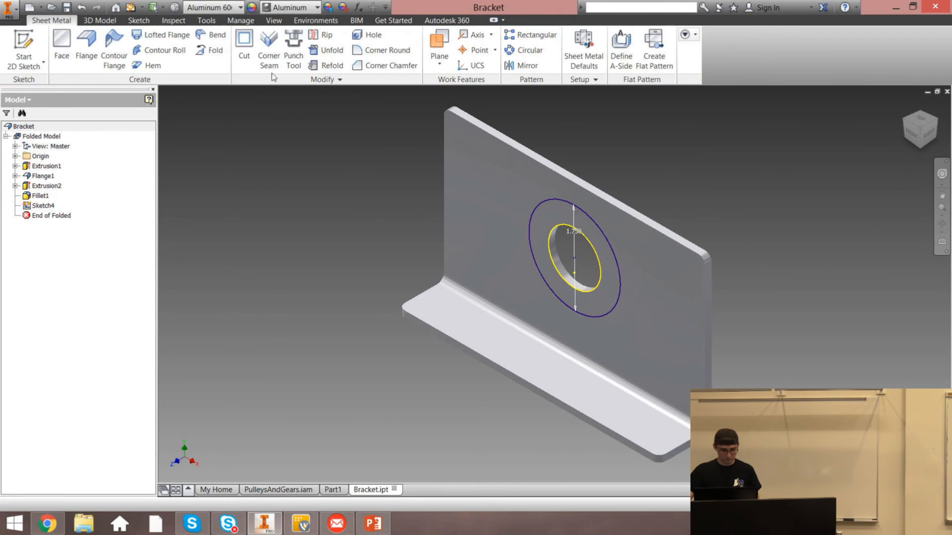
click(95, 22)
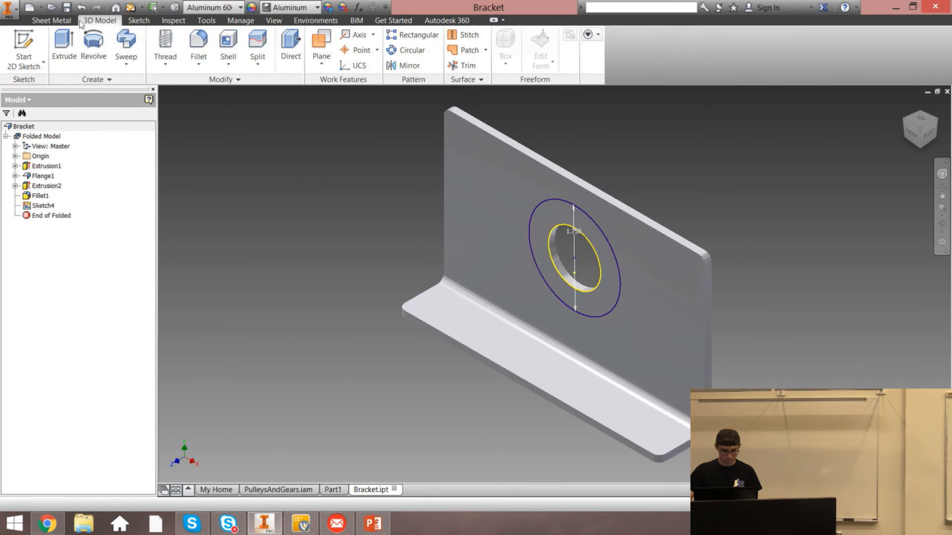
click(52, 20)
click(99, 20)
click(258, 47)
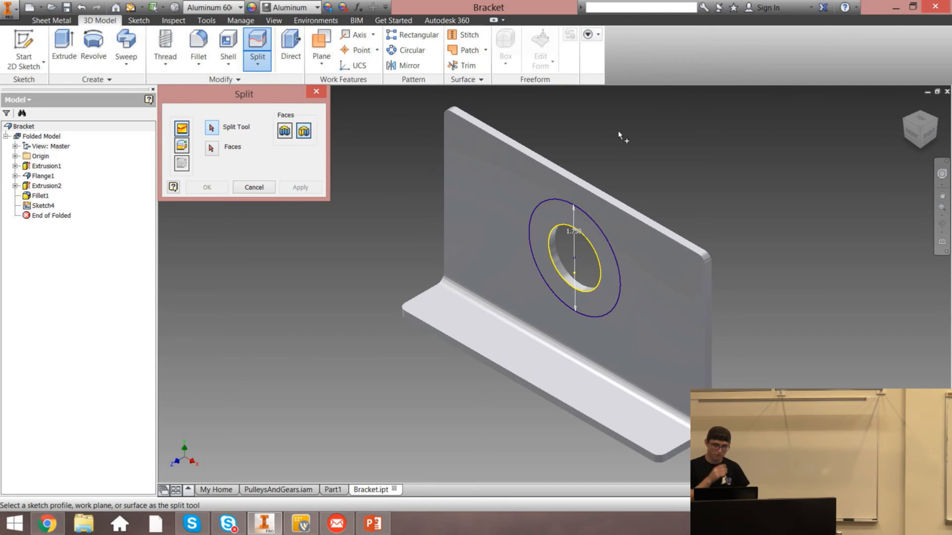
click(581, 212)
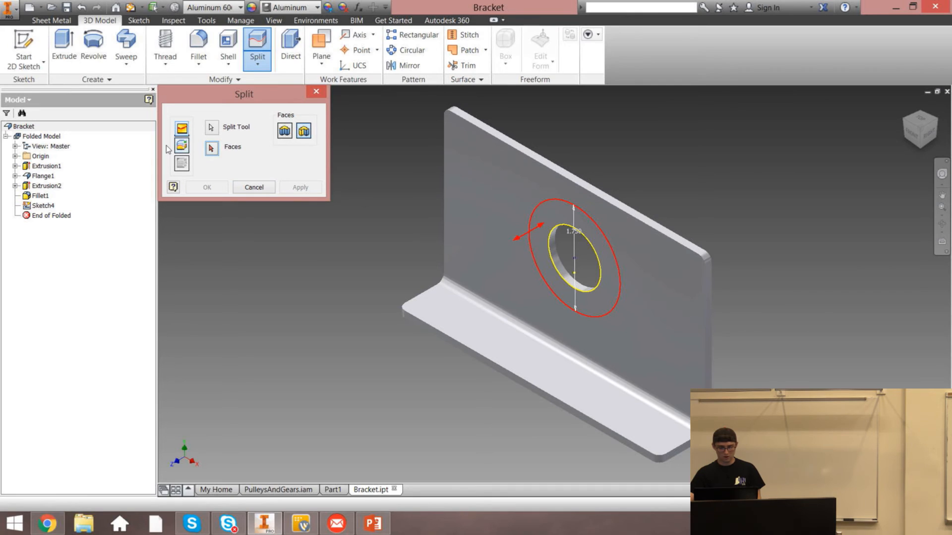
click(518, 185)
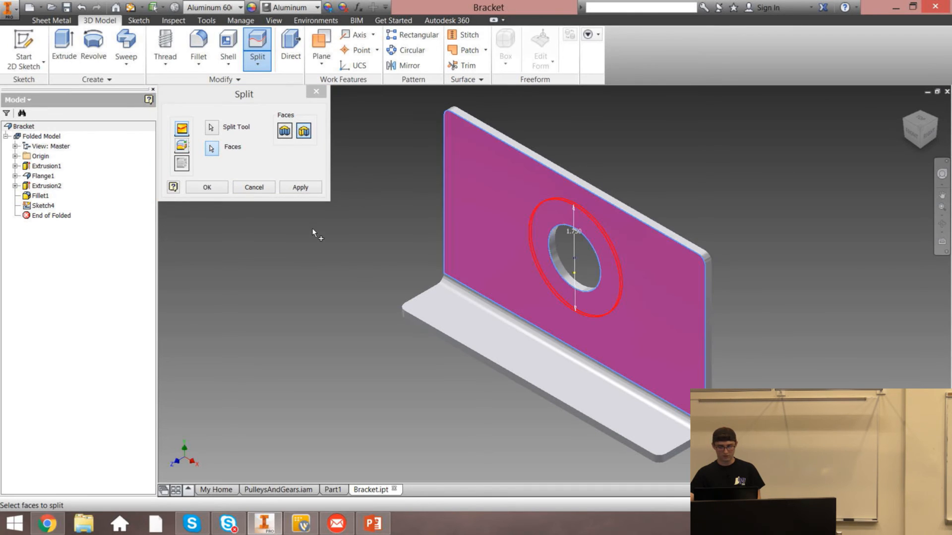
click(300, 187)
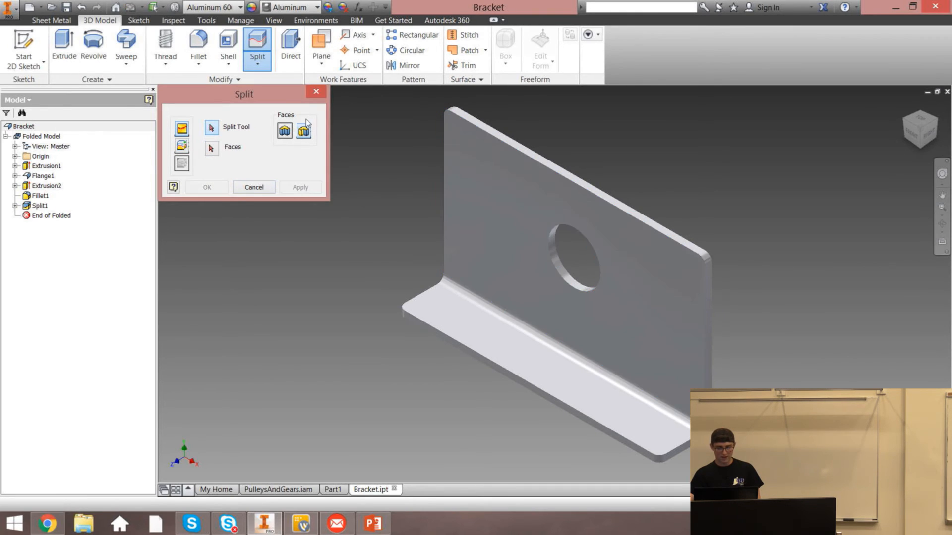
Inspect the ring-shaped split face around the hole on the plate
key(Escape)
click(483, 185)
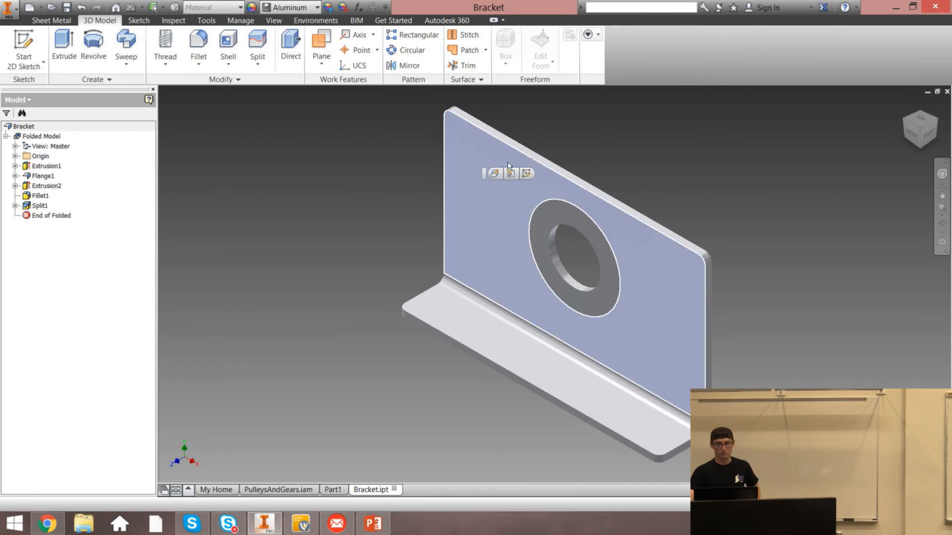
click(556, 219)
click(573, 187)
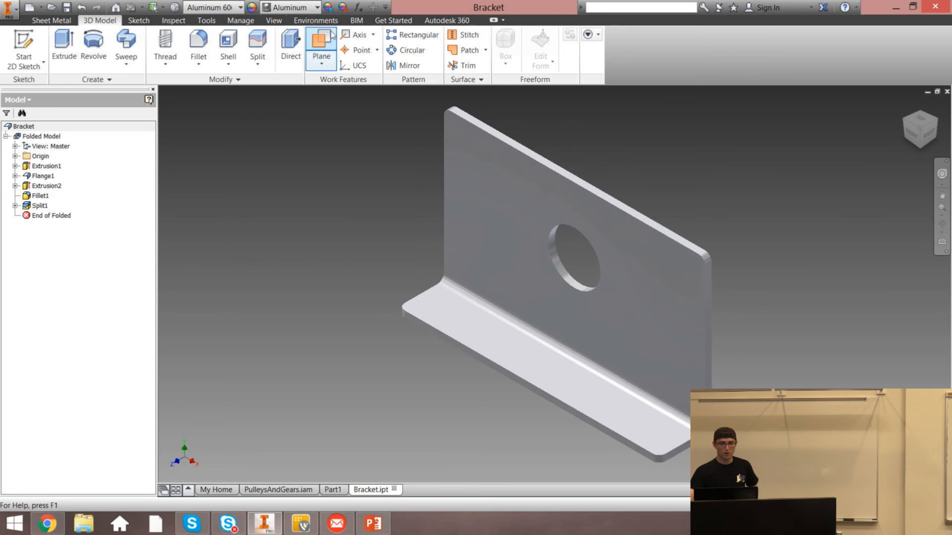
click(173, 20)
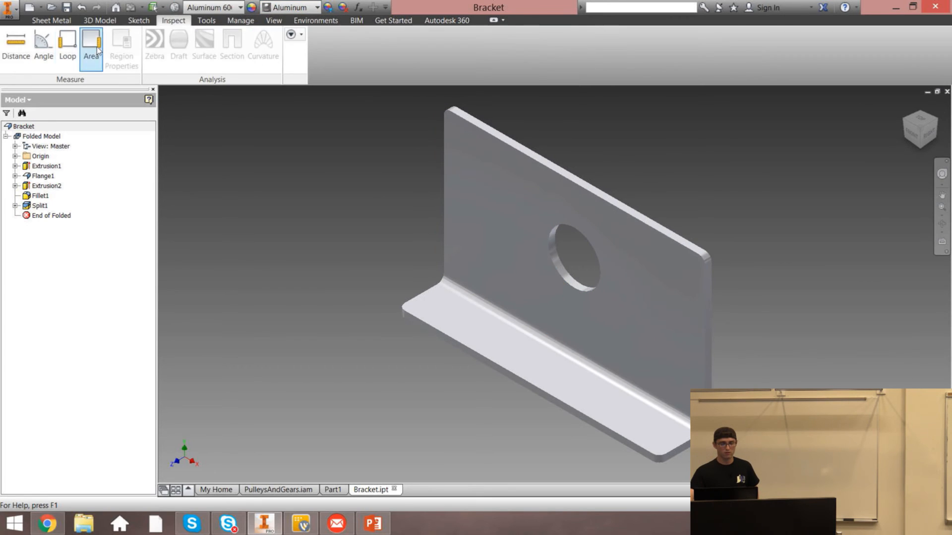
click(558, 220)
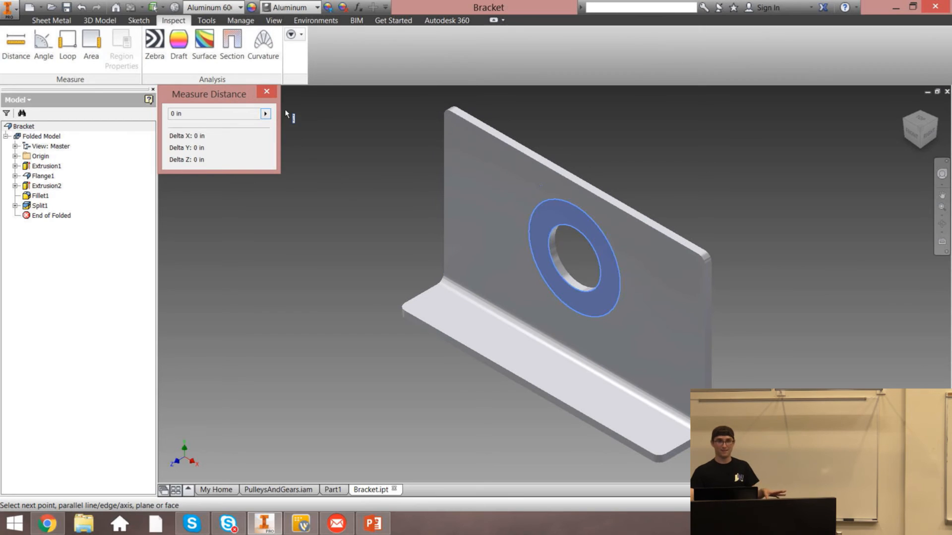
click(260, 91)
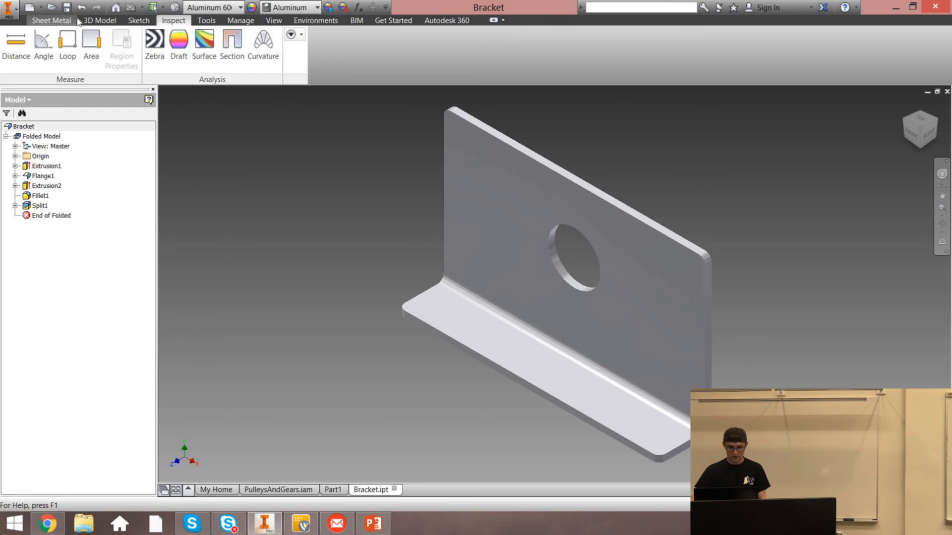
Reopen the stress analysis environment and expand the simulation's constraints
click(316, 21)
click(14, 50)
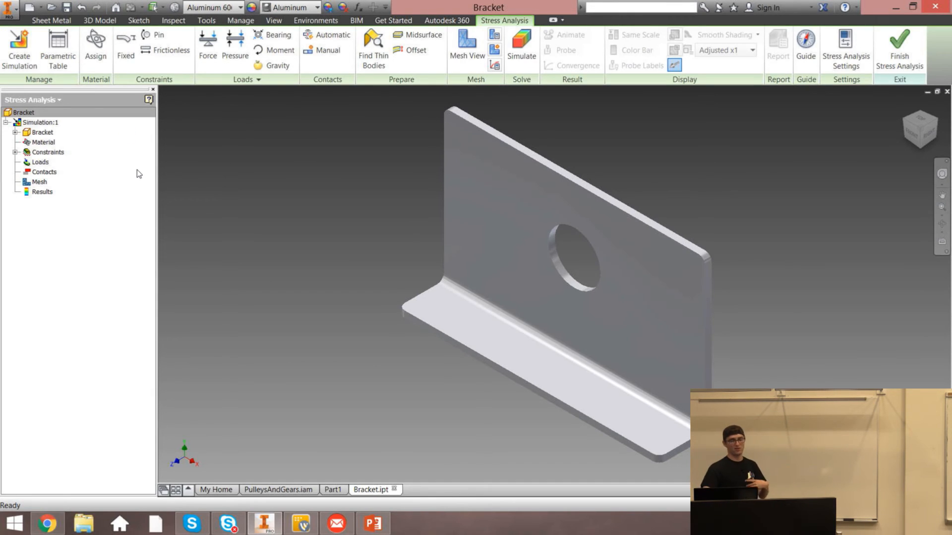
click(15, 152)
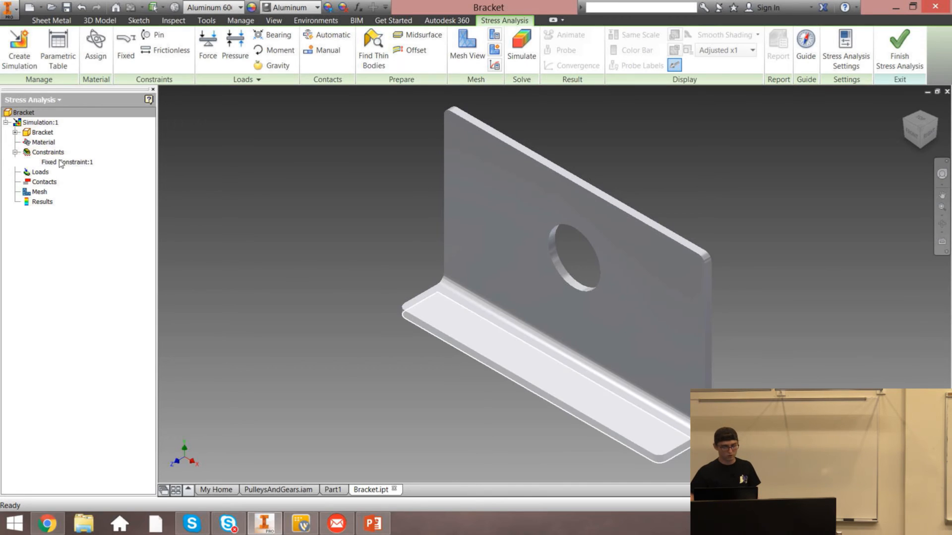
click(15, 152)
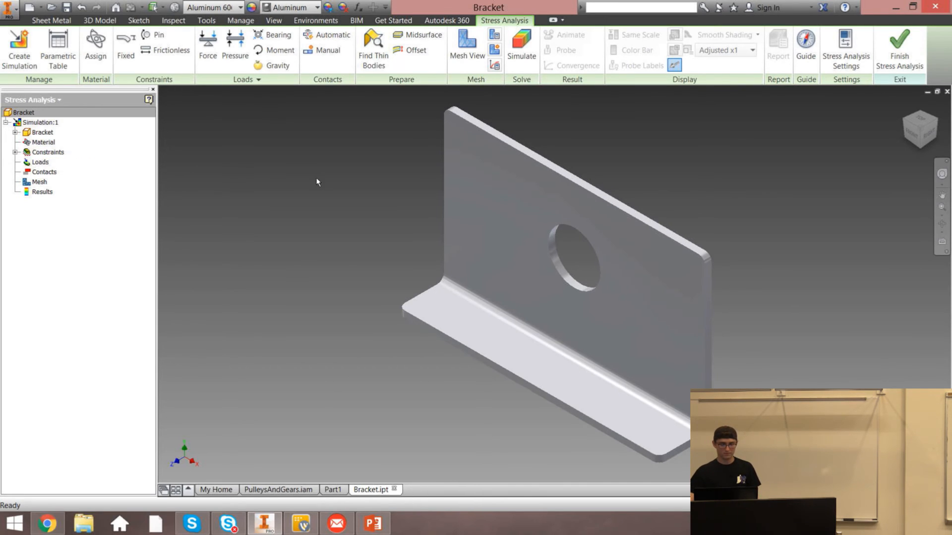
click(208, 45)
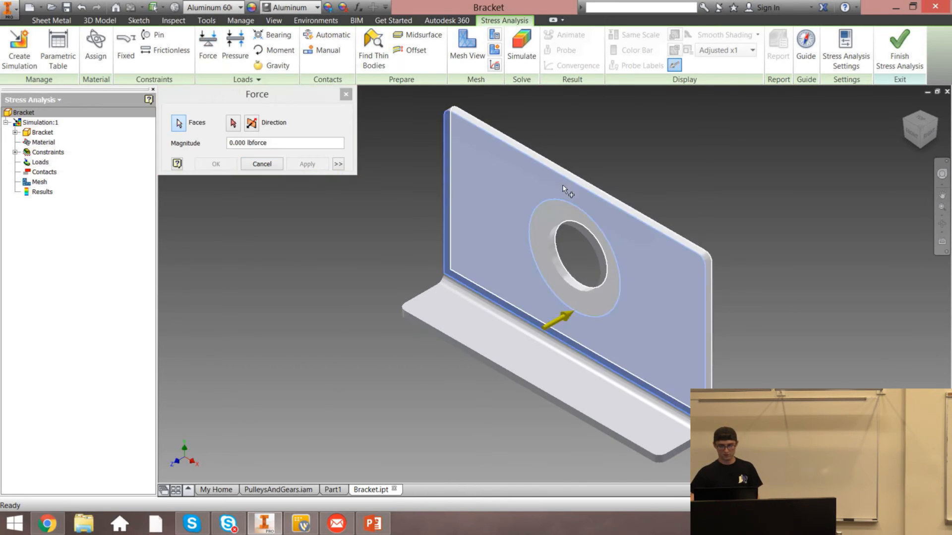
click(563, 189)
click(346, 95)
Apply a 1 lbforce load to the ring-shaped split face around the hole
click(208, 44)
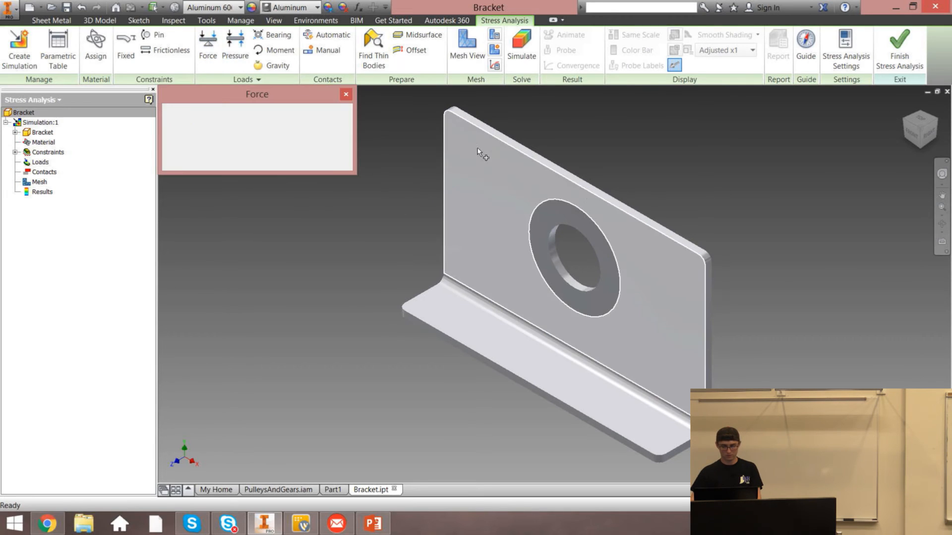
click(538, 242)
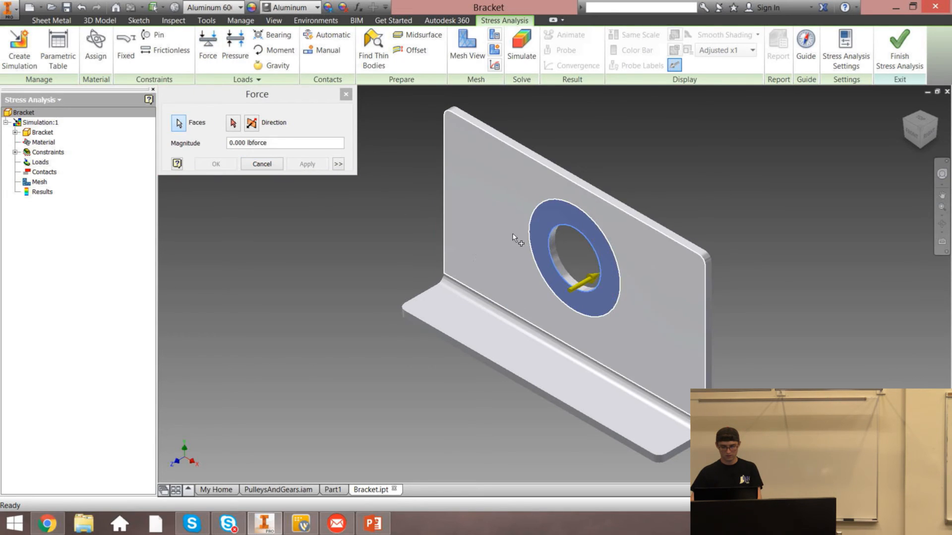
click(240, 143)
double_click(239, 143)
text(1)
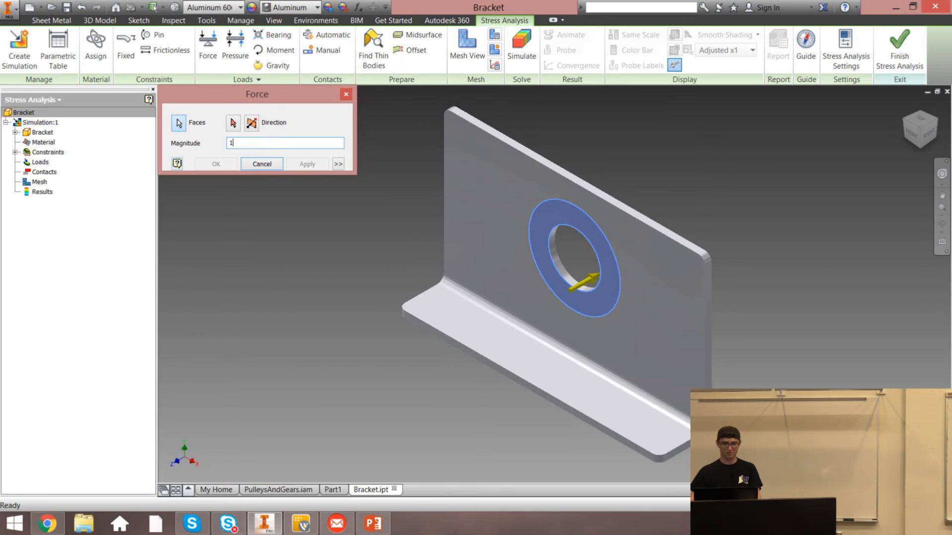
click(309, 164)
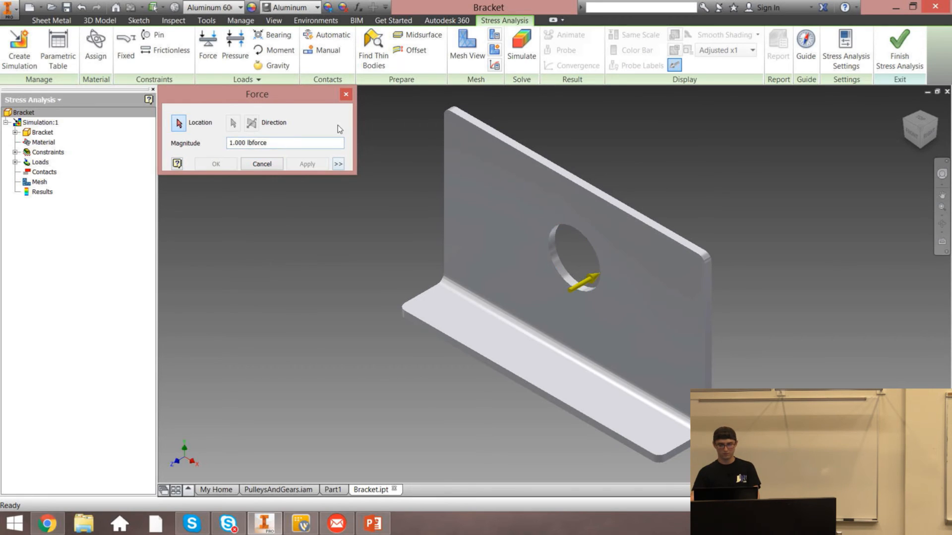
click(350, 97)
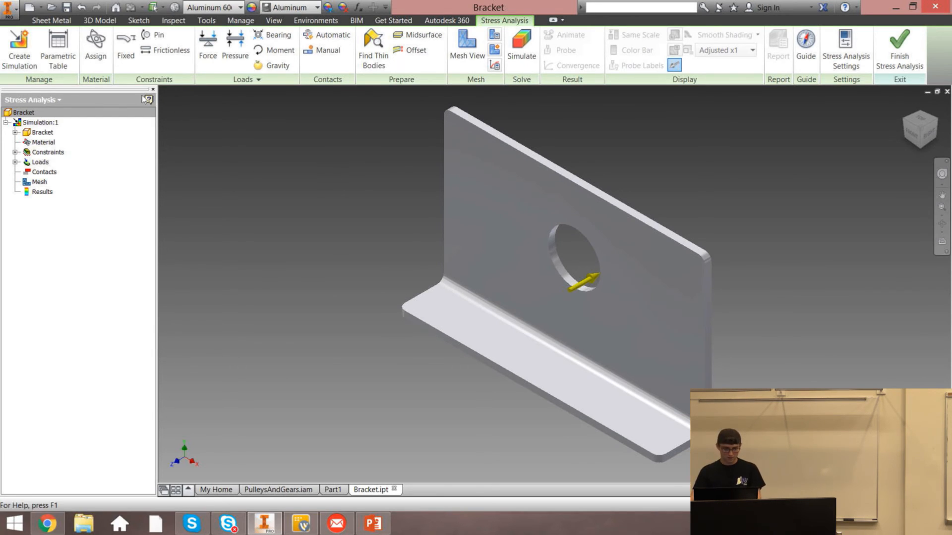
Open the parametric table and add a minimum Safety Factor design constraint with a lower limit of 1.5
click(58, 50)
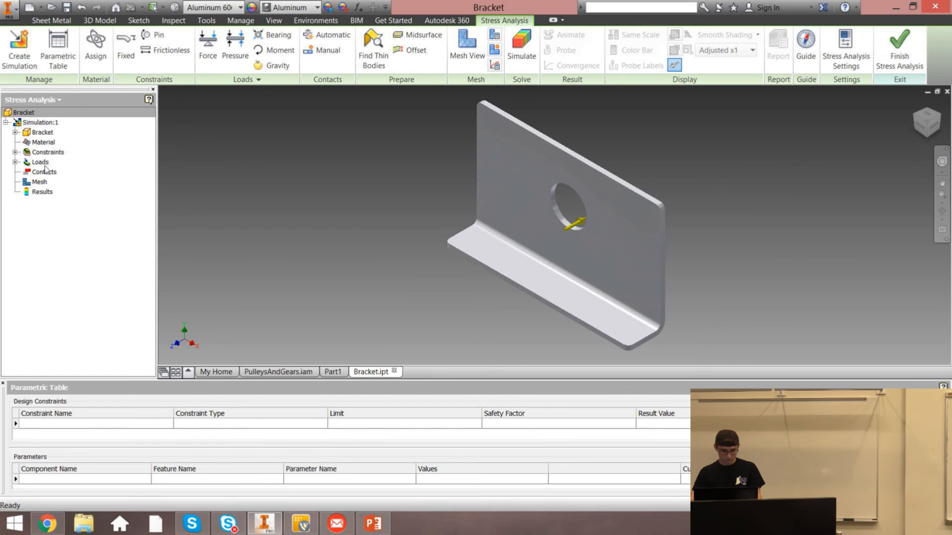
right_click(64, 428)
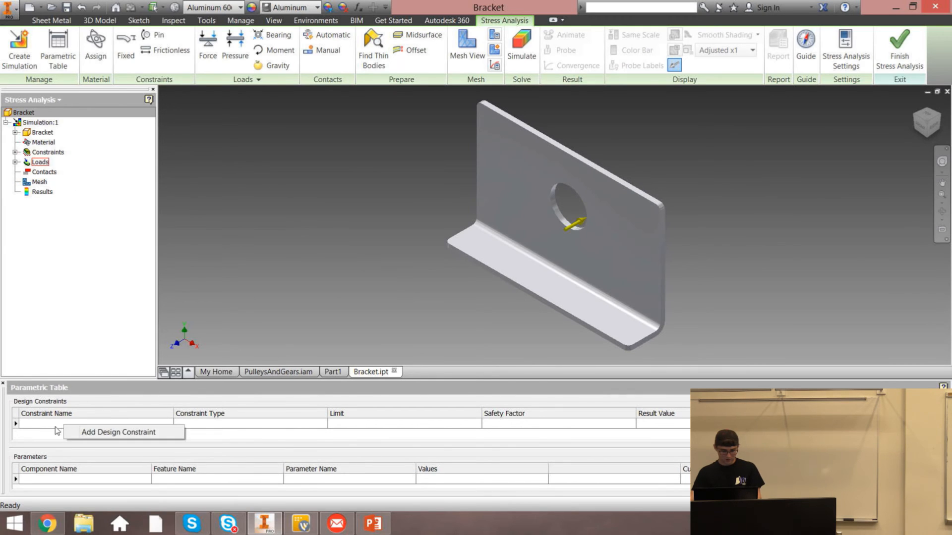
click(97, 433)
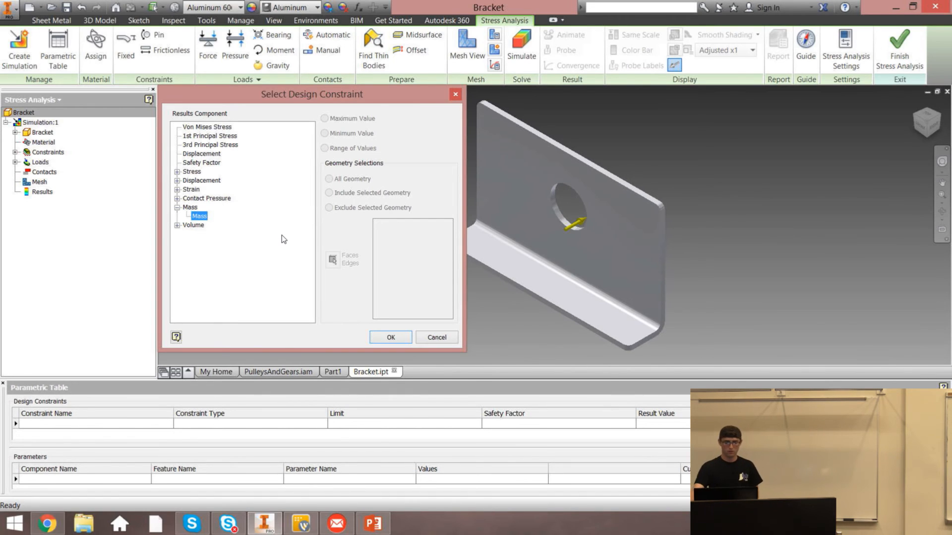
click(207, 163)
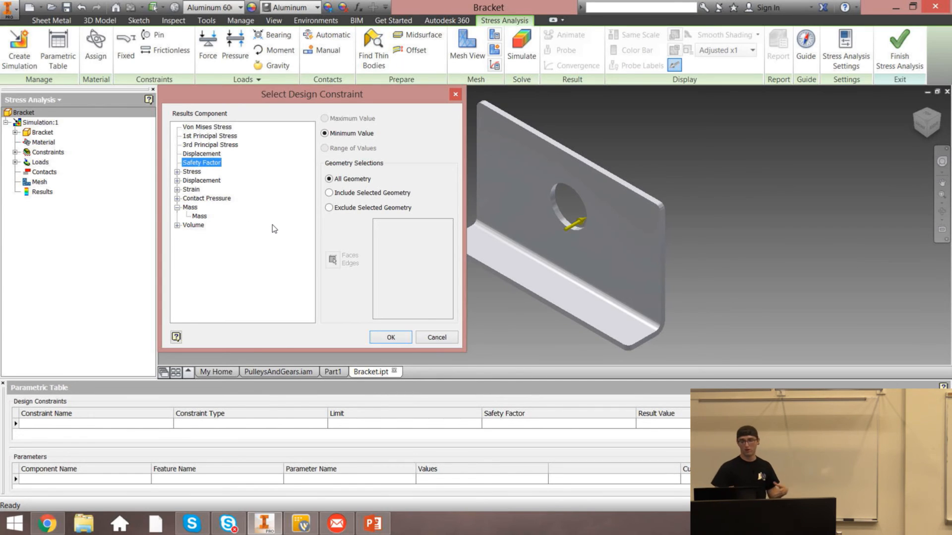
click(400, 336)
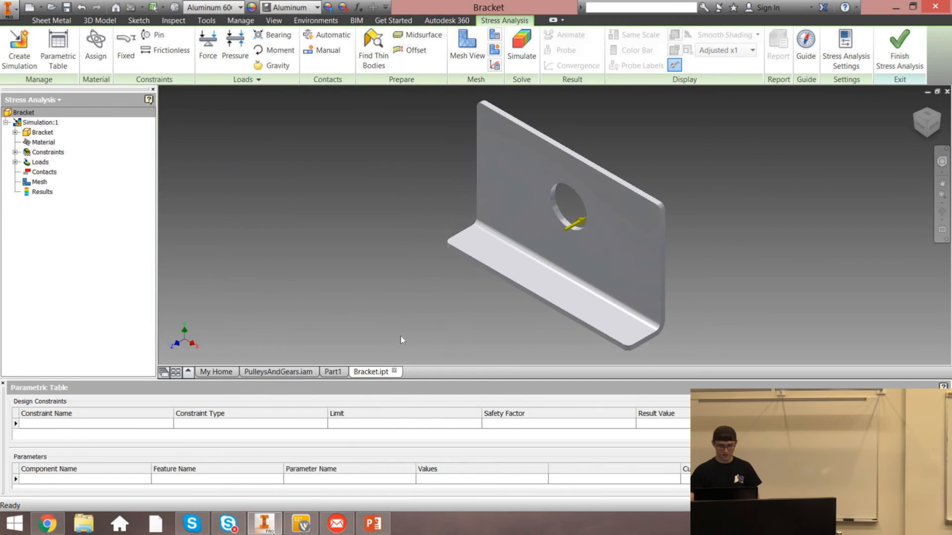
click(201, 424)
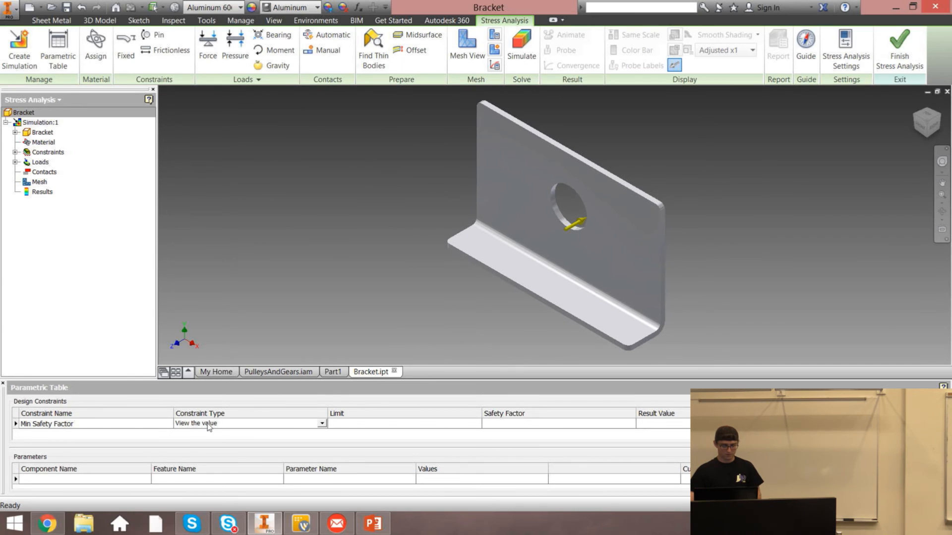
click(222, 423)
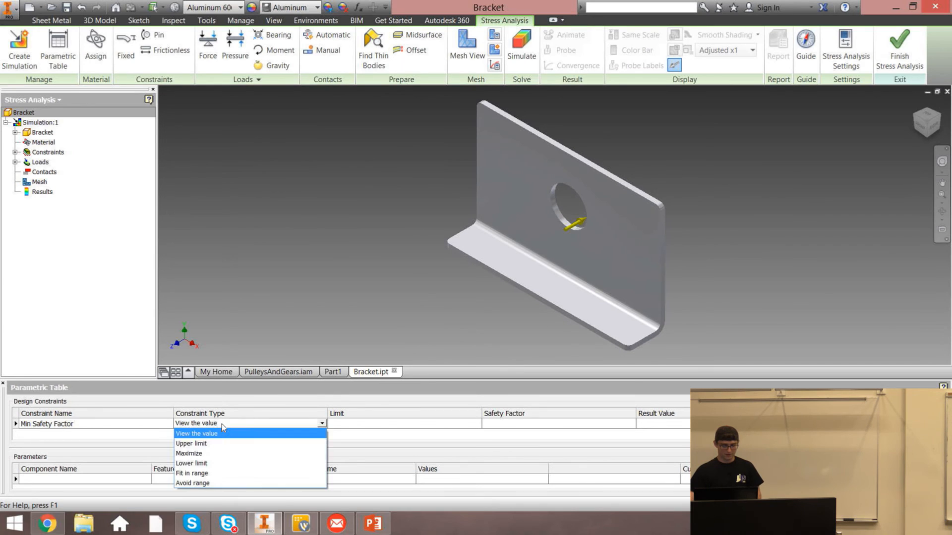
click(206, 462)
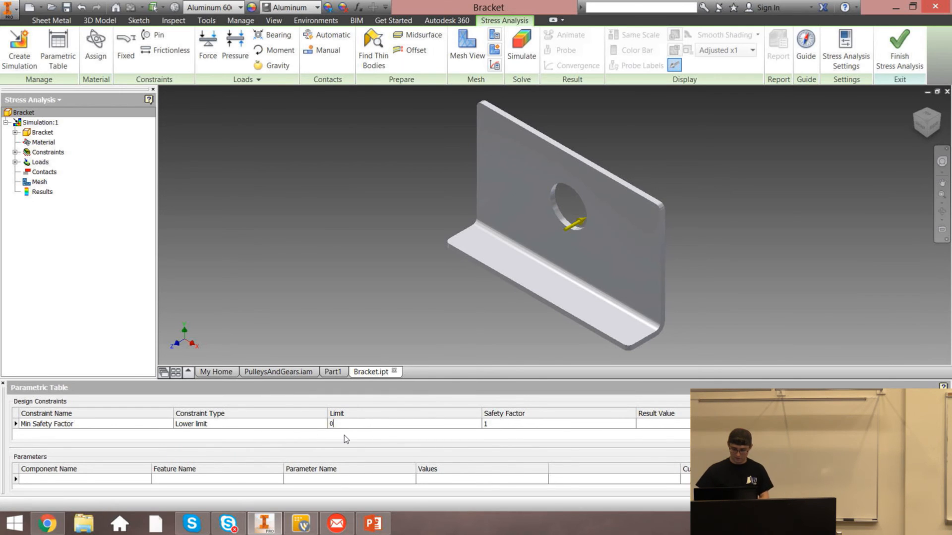
text(1.5)
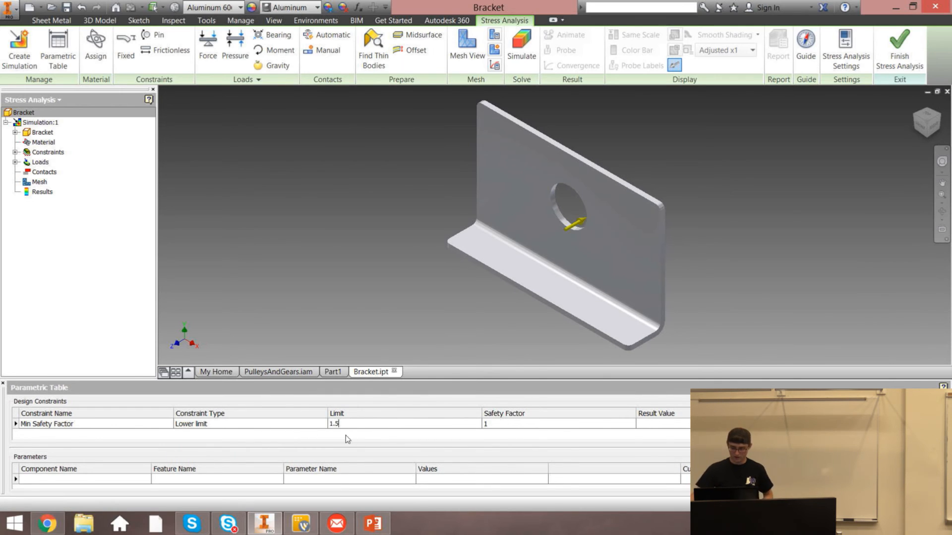
key(Return)
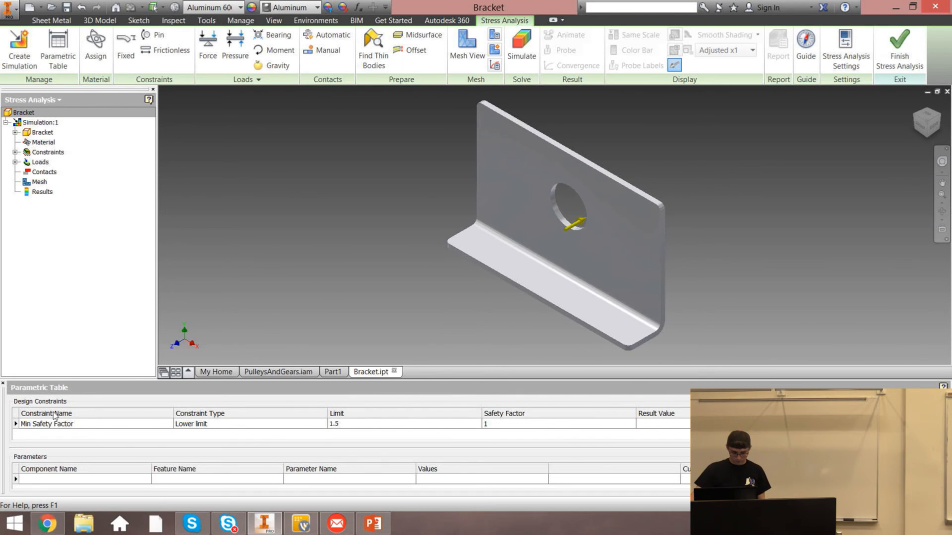
Add a Mass design constraint with an upper limit of 2 lbs
right_click(68, 433)
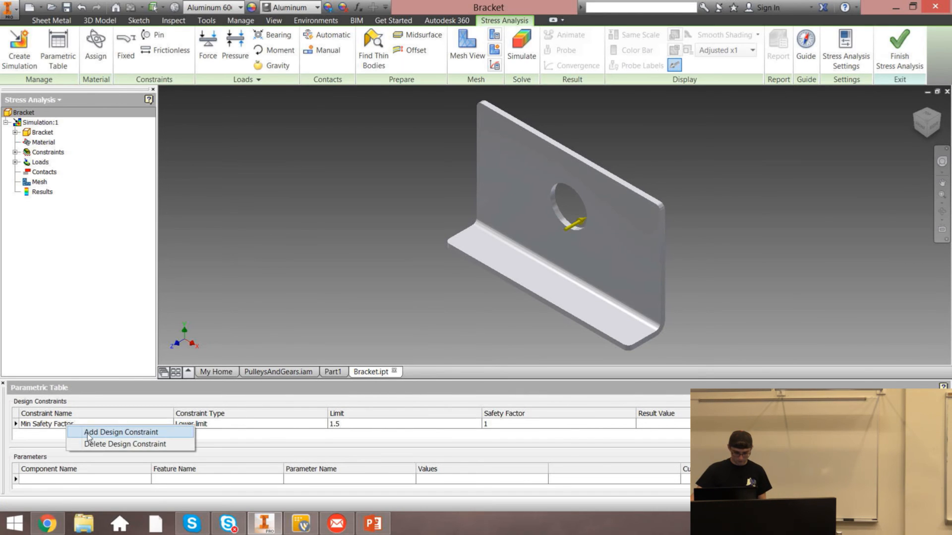
click(87, 433)
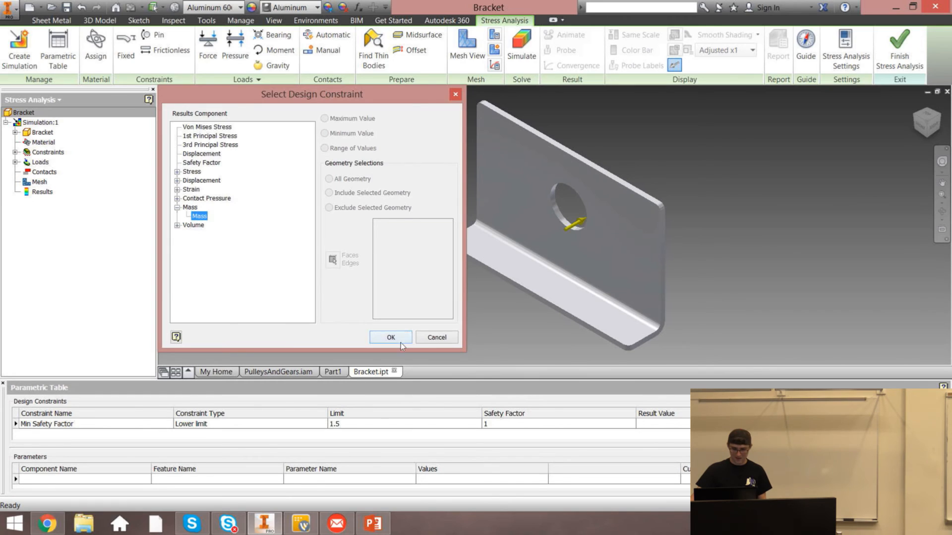
click(391, 337)
click(256, 432)
click(257, 438)
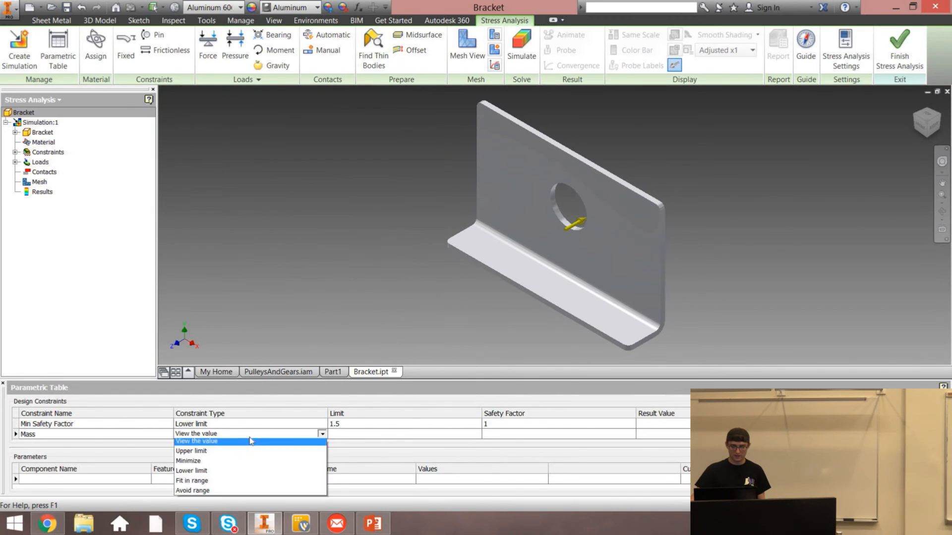
click(217, 454)
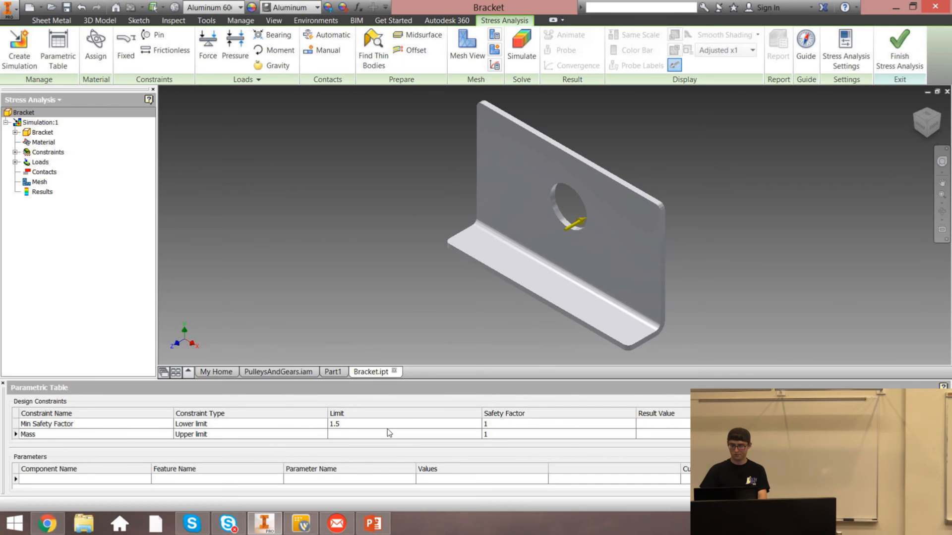
text(2 lbs)
key(Return)
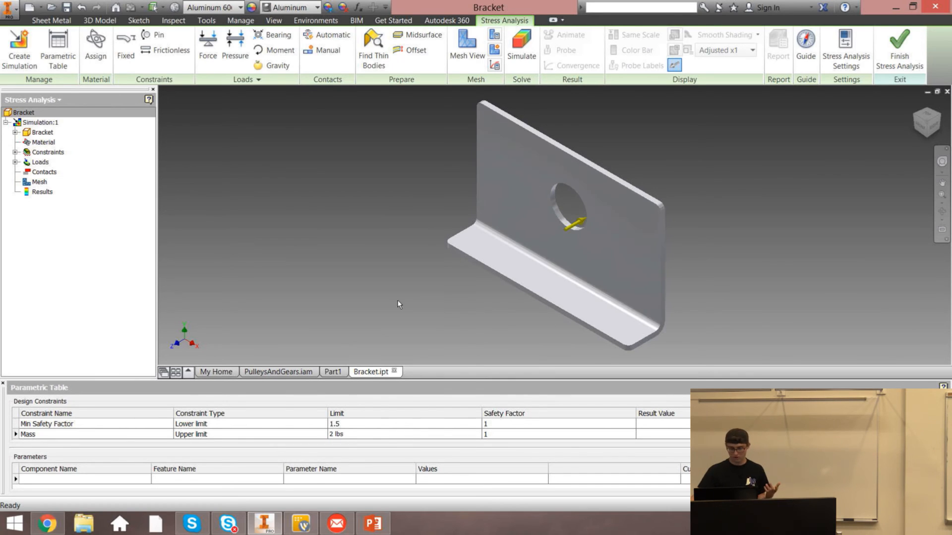
Add a Max Von Mises Stress design constraint with an upper limit of .25
right_click(99, 439)
click(113, 442)
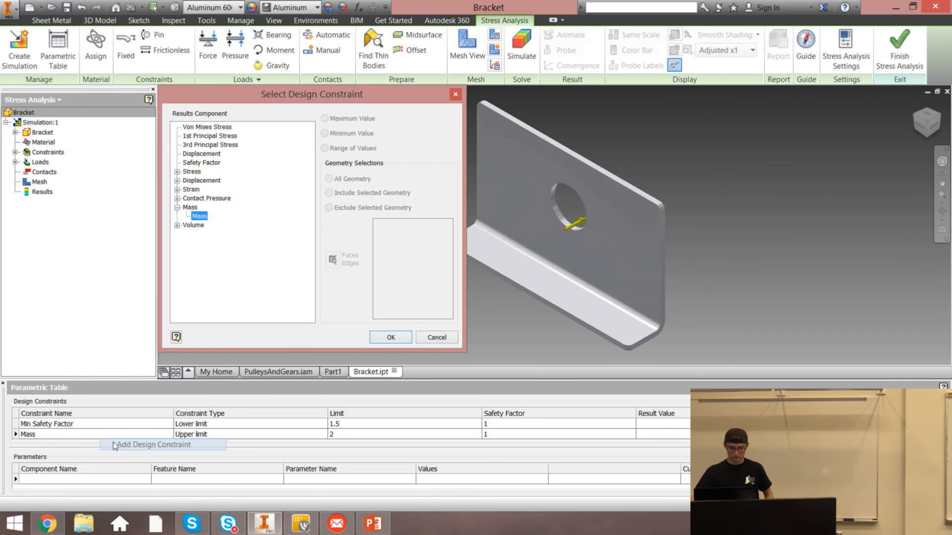
click(207, 127)
click(391, 337)
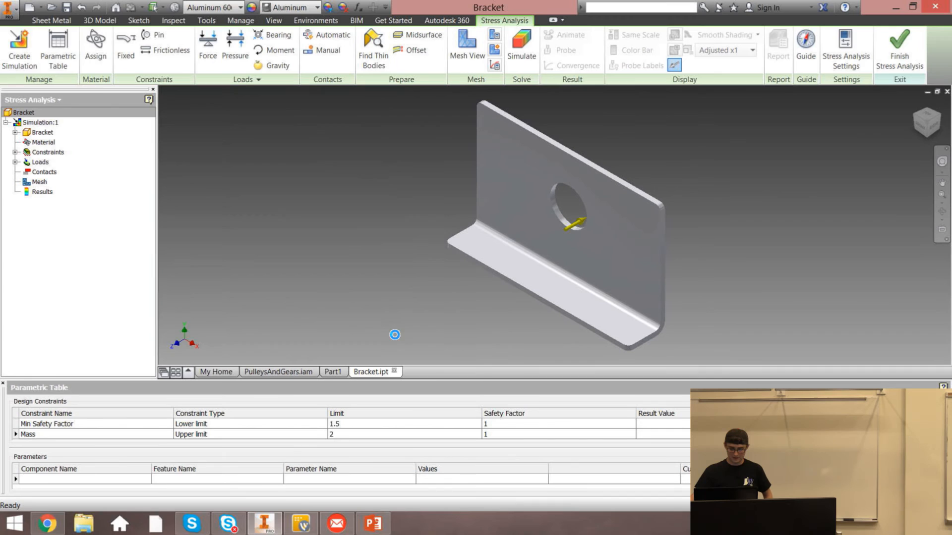
click(211, 434)
click(212, 435)
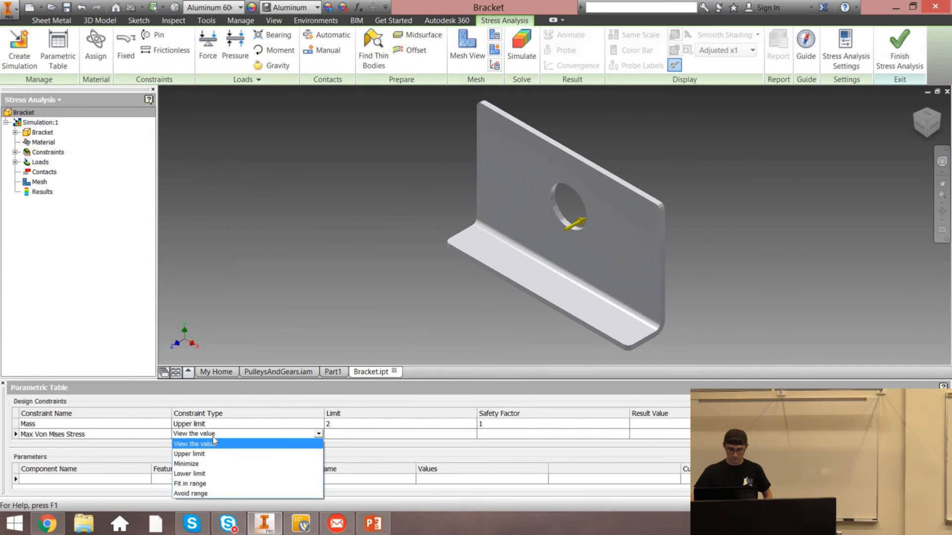
click(201, 454)
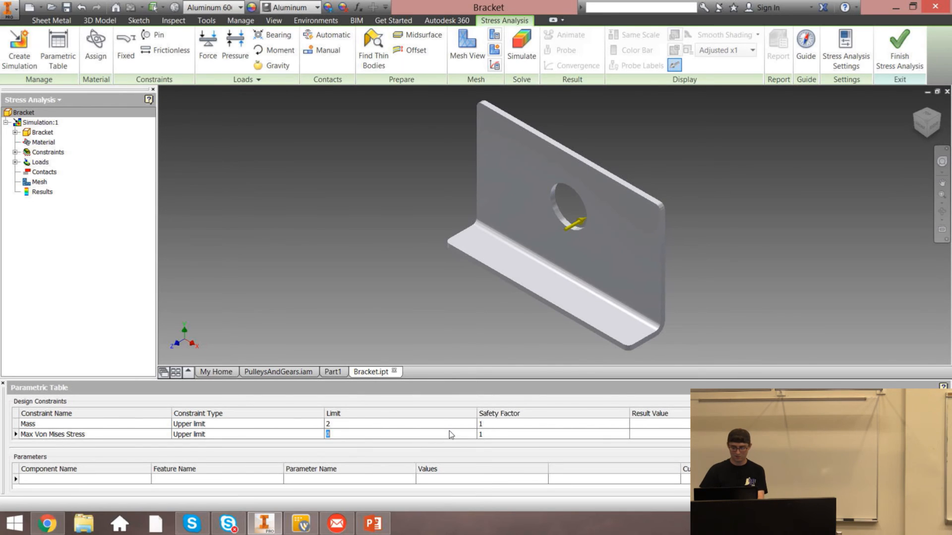
text(.25)
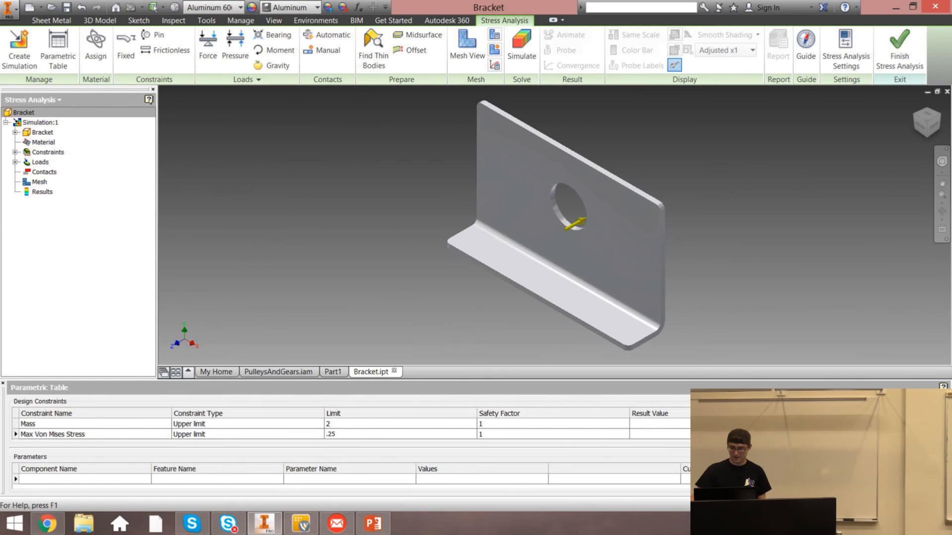
scroll(476, 429, up, 1)
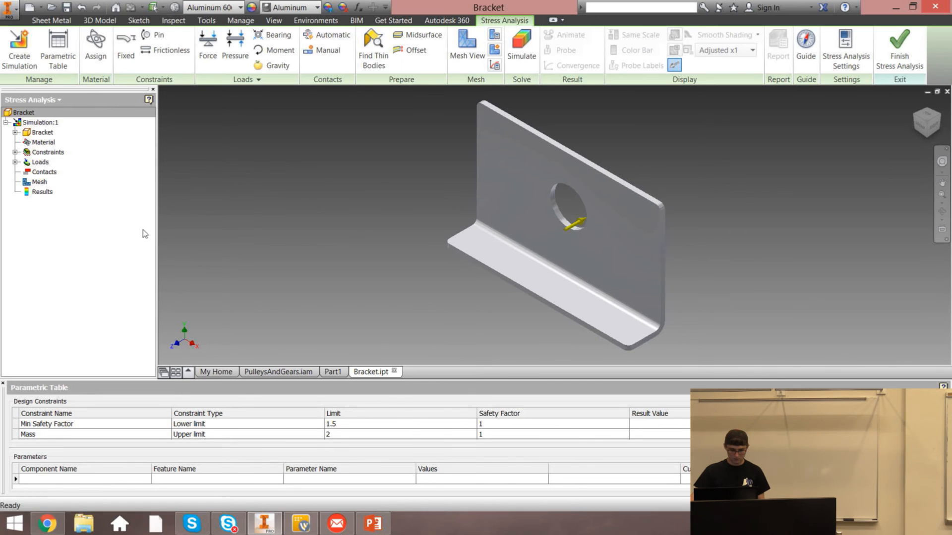
right_click(25, 112)
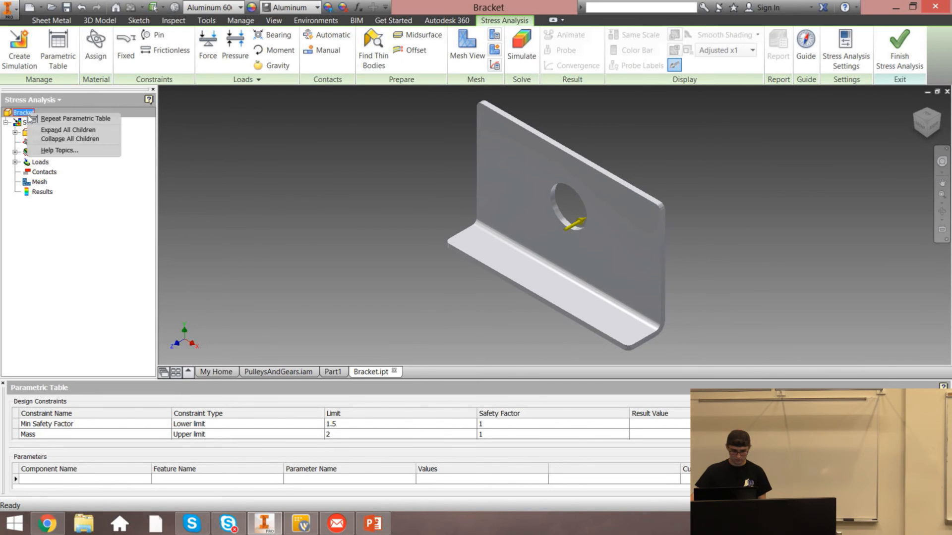
click(52, 120)
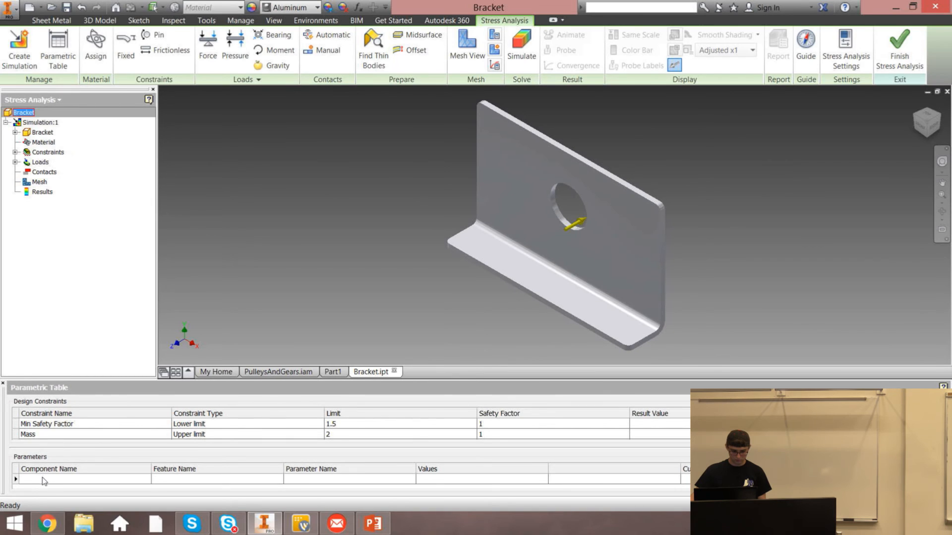
right_click(534, 216)
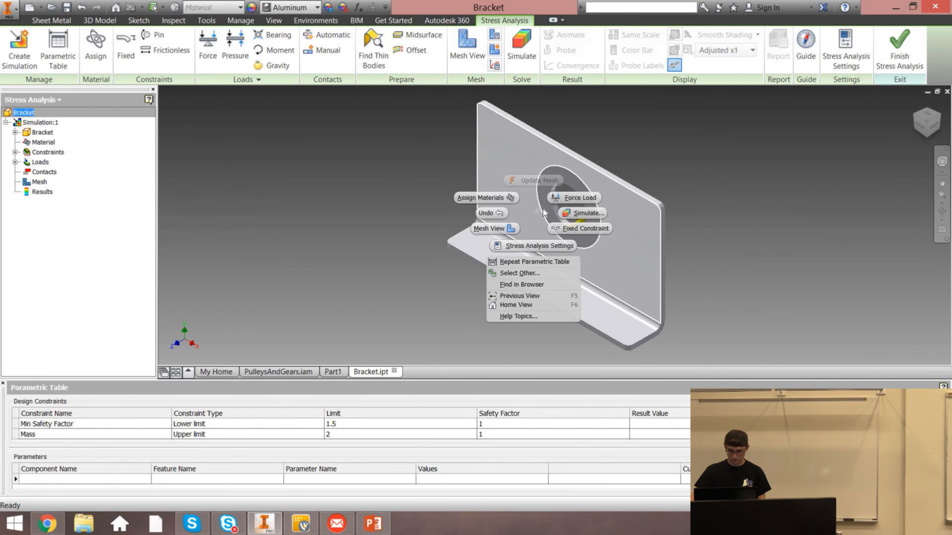
key(Escape)
key(Escape)
right_click(550, 214)
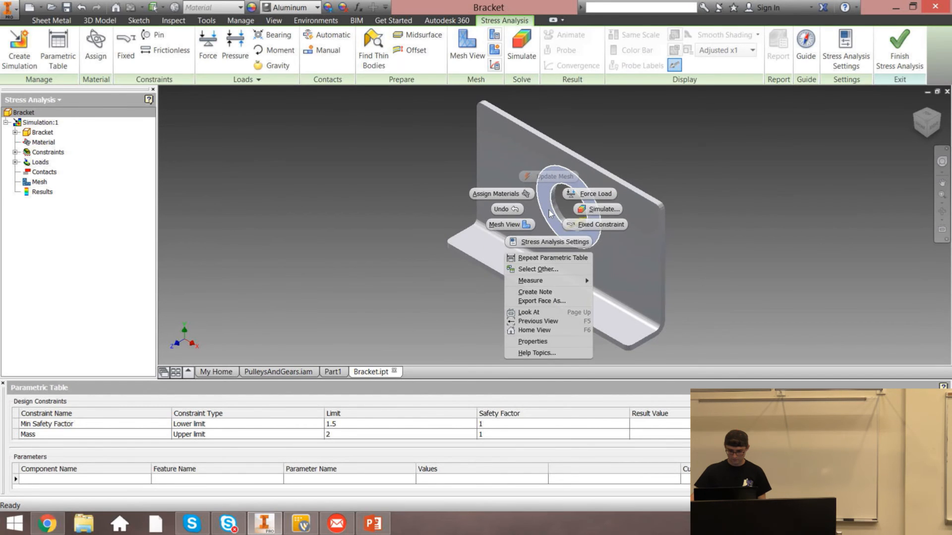
click(385, 254)
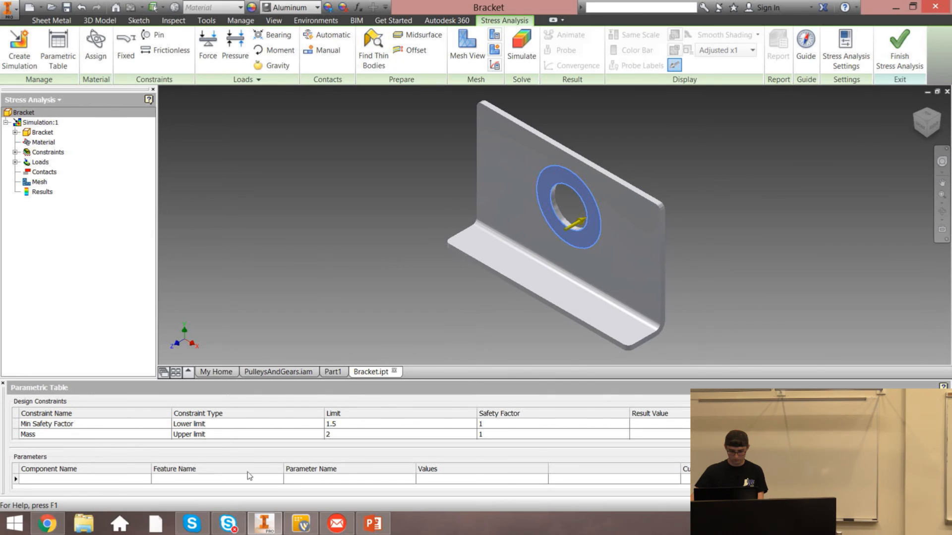
click(698, 159)
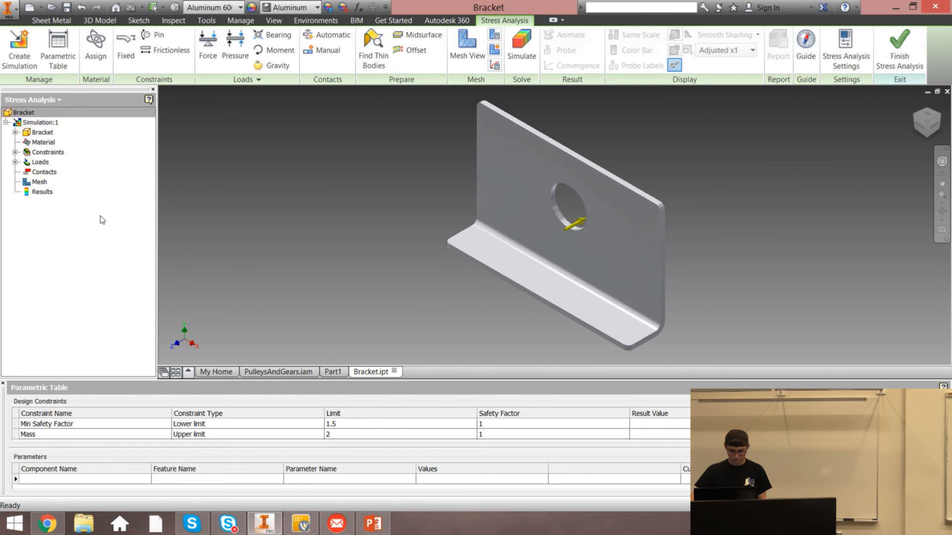
Add the bracket's Thickness parameter to the parametric table's parameters
click(42, 133)
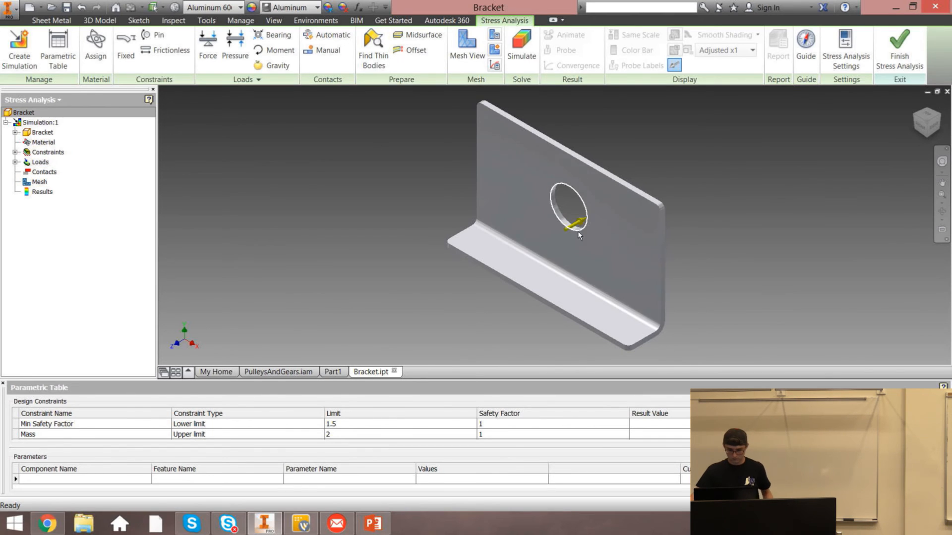
click(40, 133)
right_click(36, 135)
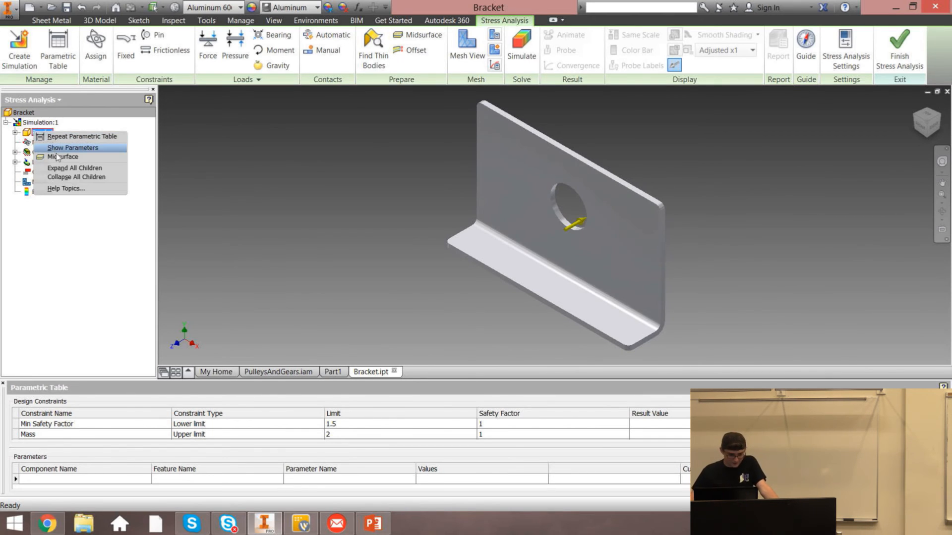
click(56, 153)
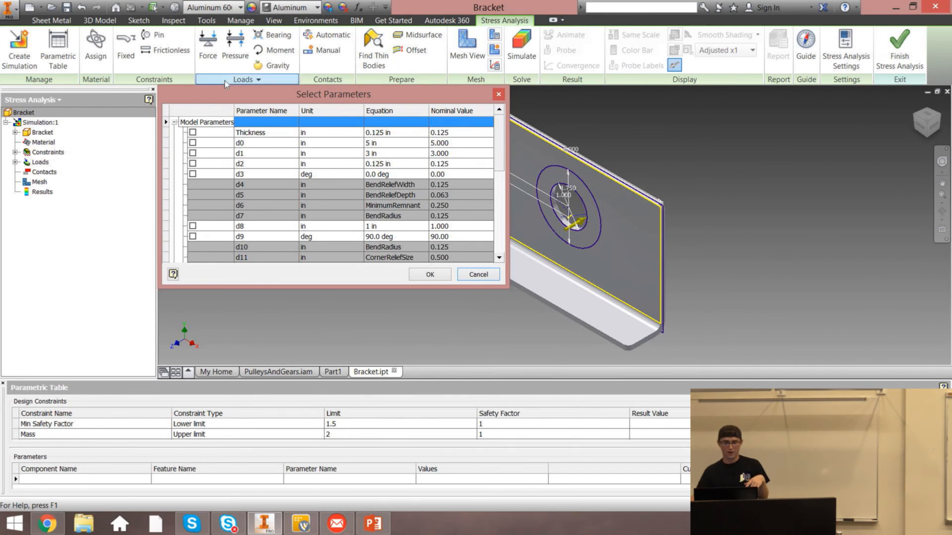
click(252, 145)
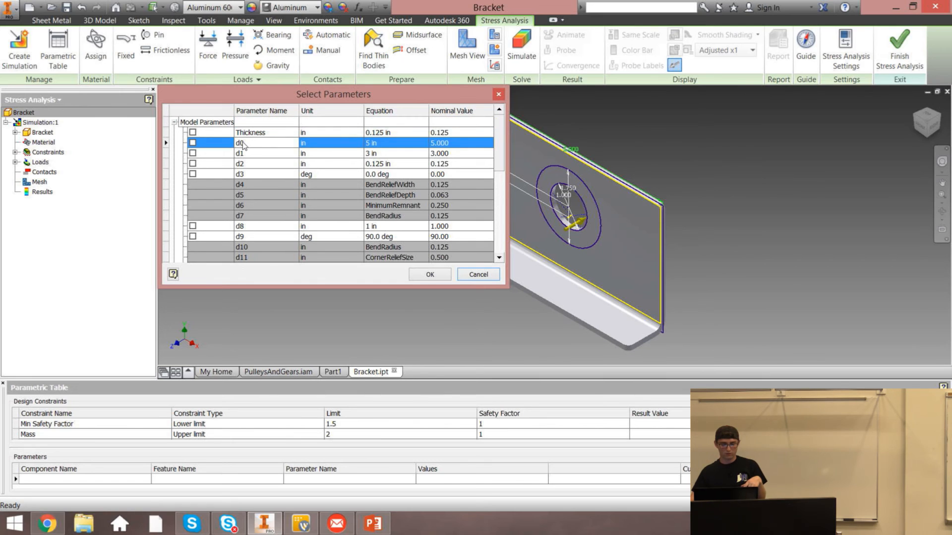
click(240, 133)
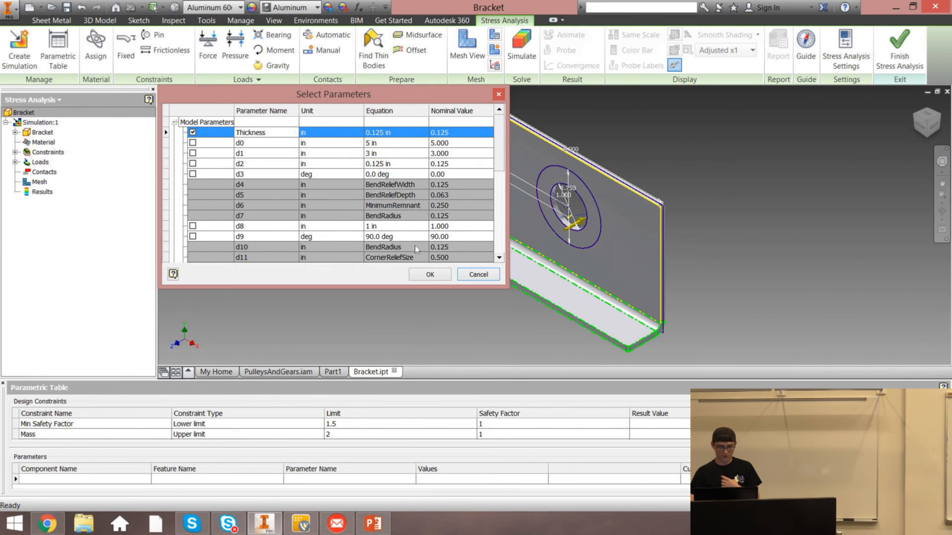
click(430, 275)
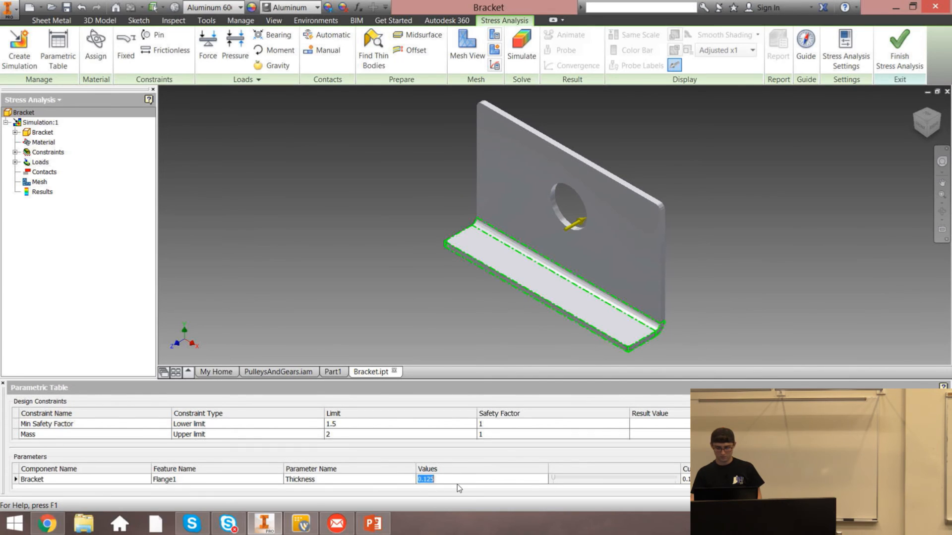
Add the bracket's d18 parameter to the parametric table's parameters
click(126, 482)
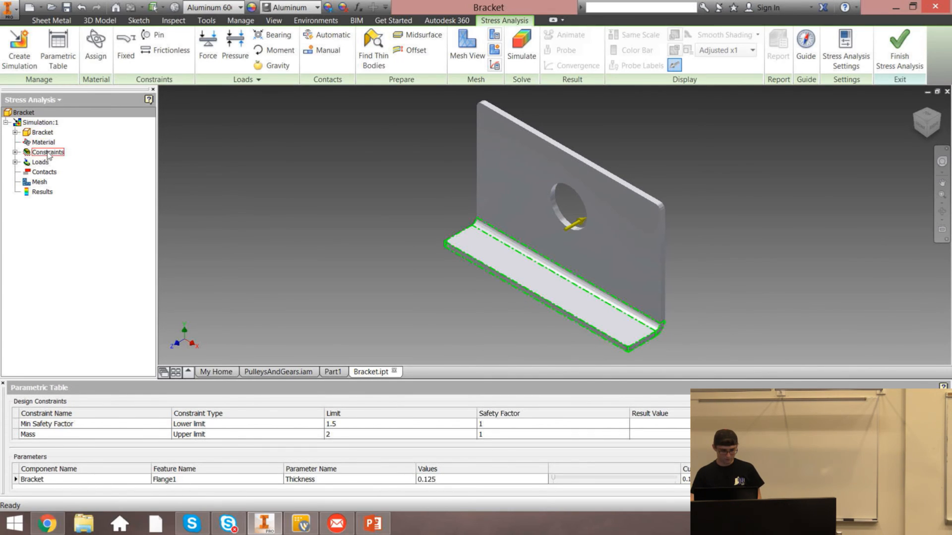
right_click(42, 132)
click(85, 151)
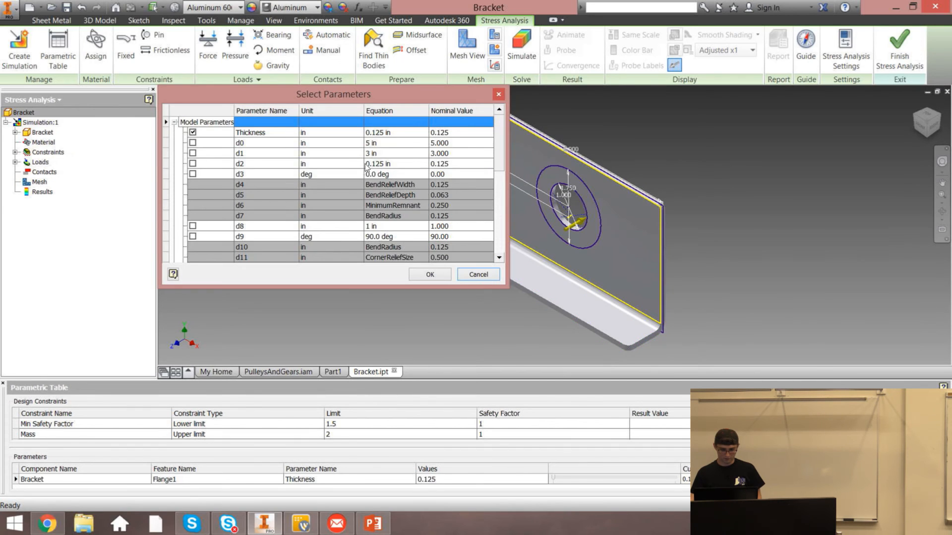
scroll(424, 212, down, 3)
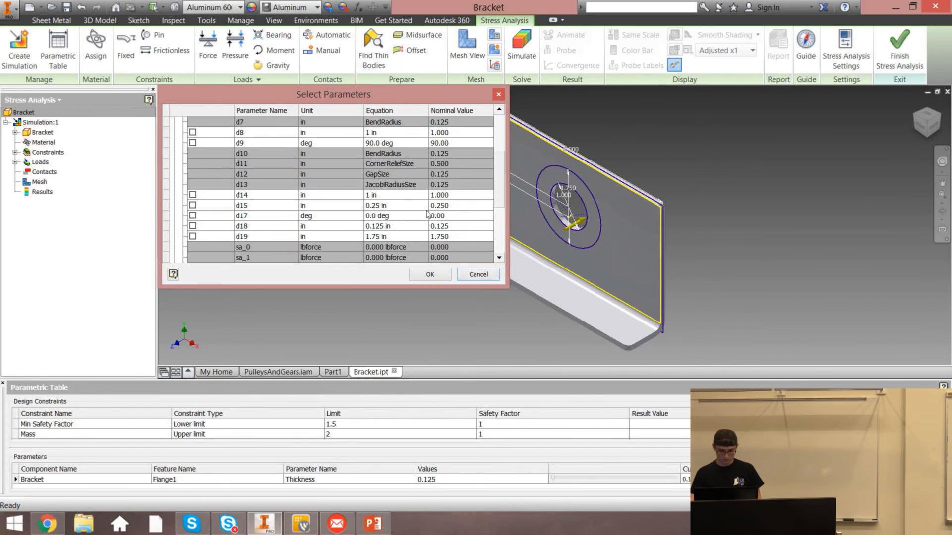
scroll(426, 213, down, 1)
click(377, 195)
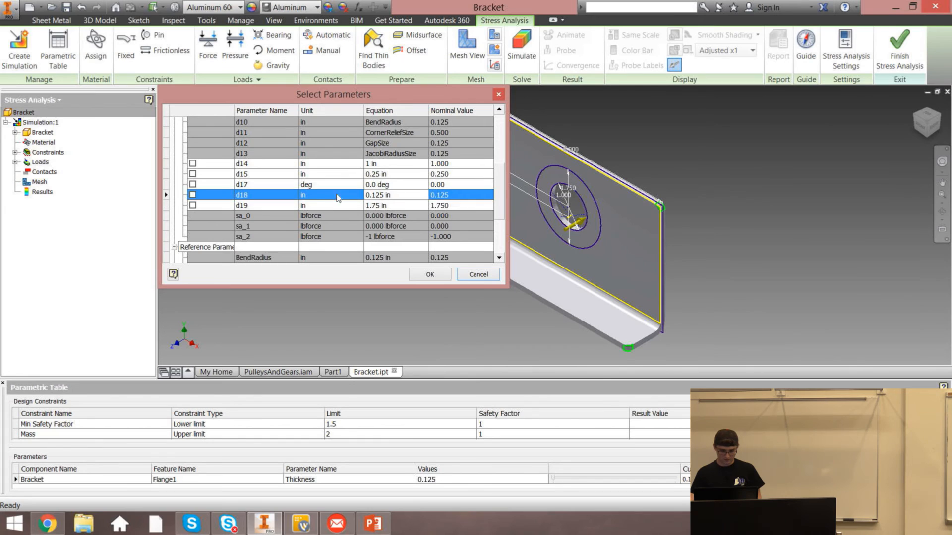
scroll(345, 223, down, 2)
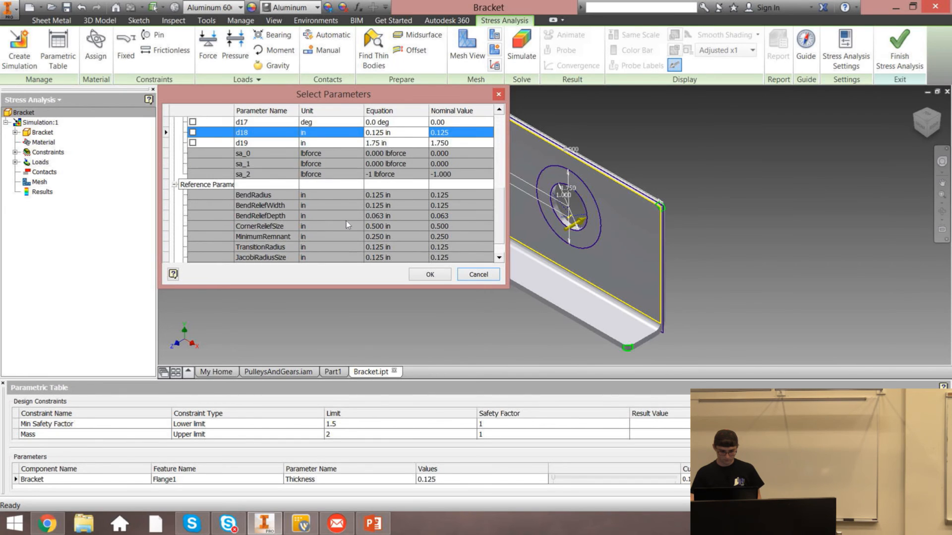
scroll(346, 221, down, 1)
scroll(346, 221, up, 3)
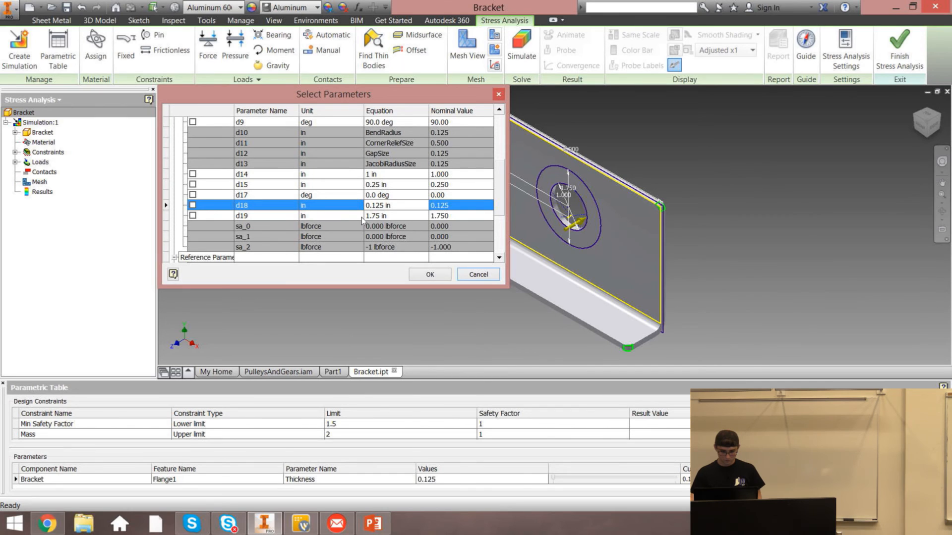
click(201, 206)
click(428, 275)
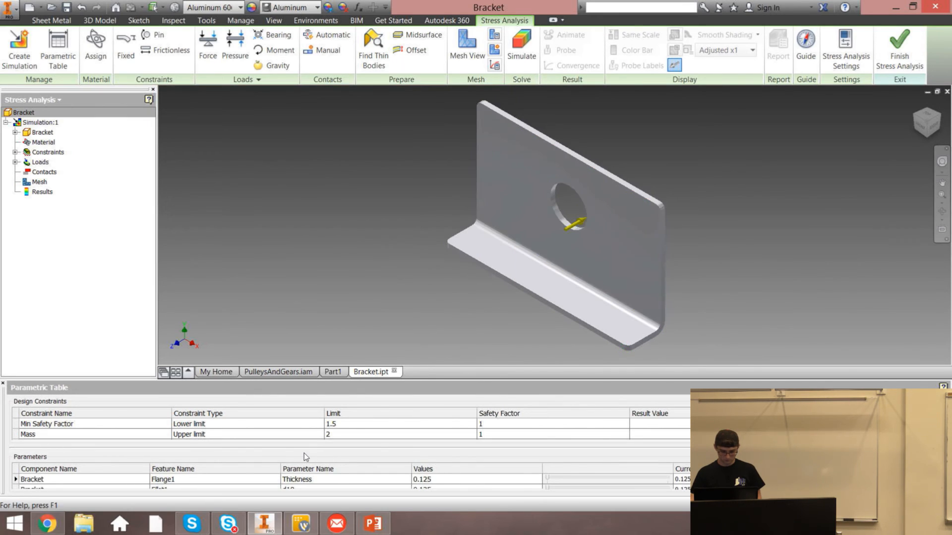
Add the bracket's d2 parameter (Extrusion1) to the parametric table's parameters
scroll(266, 481, down, 1)
scroll(265, 470, up, 1)
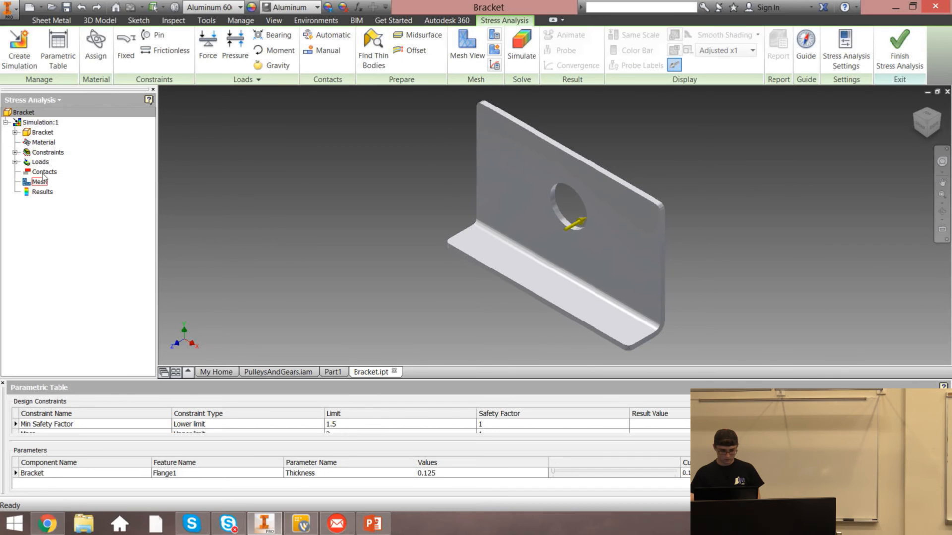
right_click(42, 133)
click(75, 147)
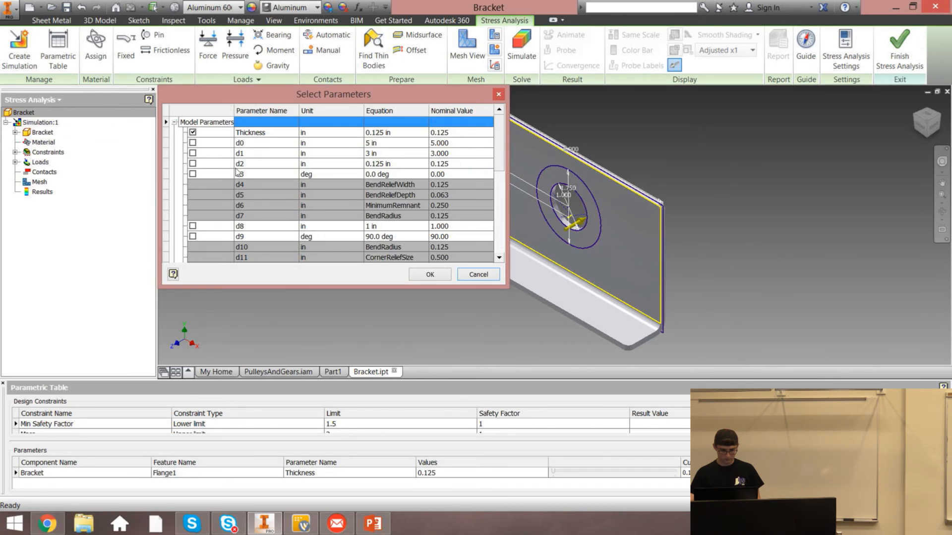
click(192, 163)
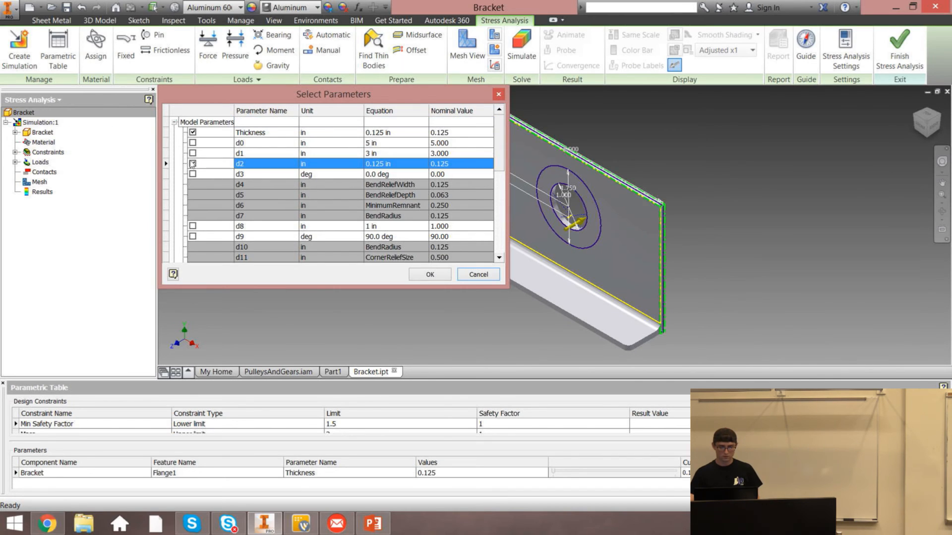
click(429, 274)
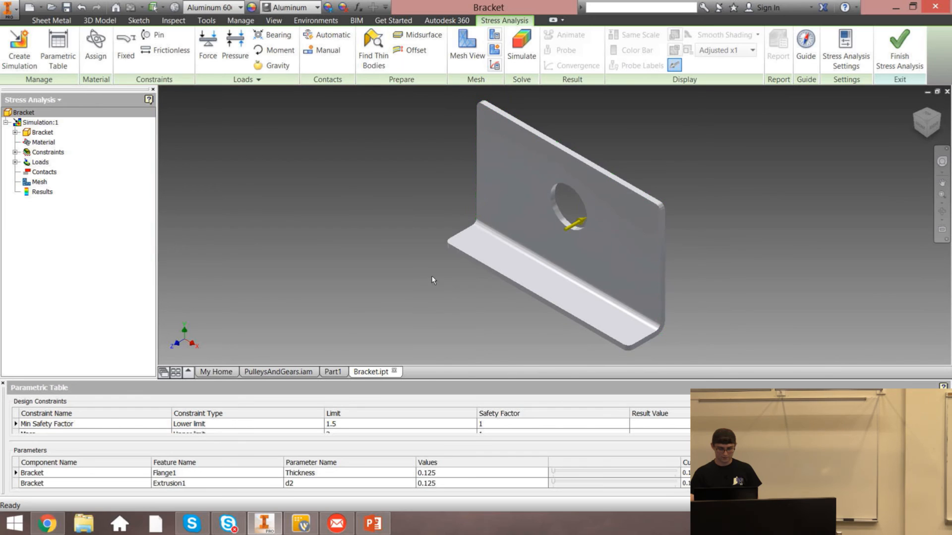
Remove the Flange1 Thickness parameter from the parametric table
click(184, 482)
right_click(98, 481)
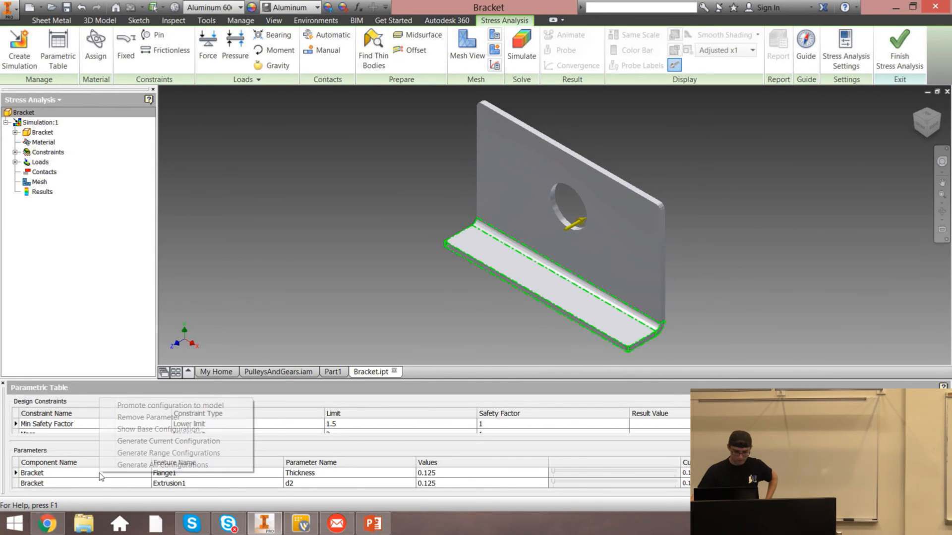
click(138, 417)
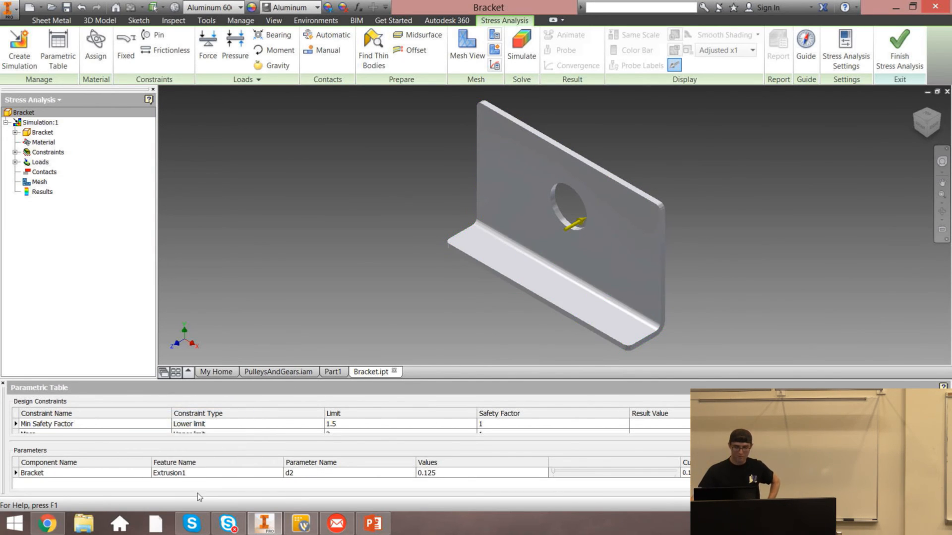
Enter the values .0625, .125, .25 for the d2 parameter and move its slider to another configuration
click(477, 474)
key(BackSpace)
text(.)
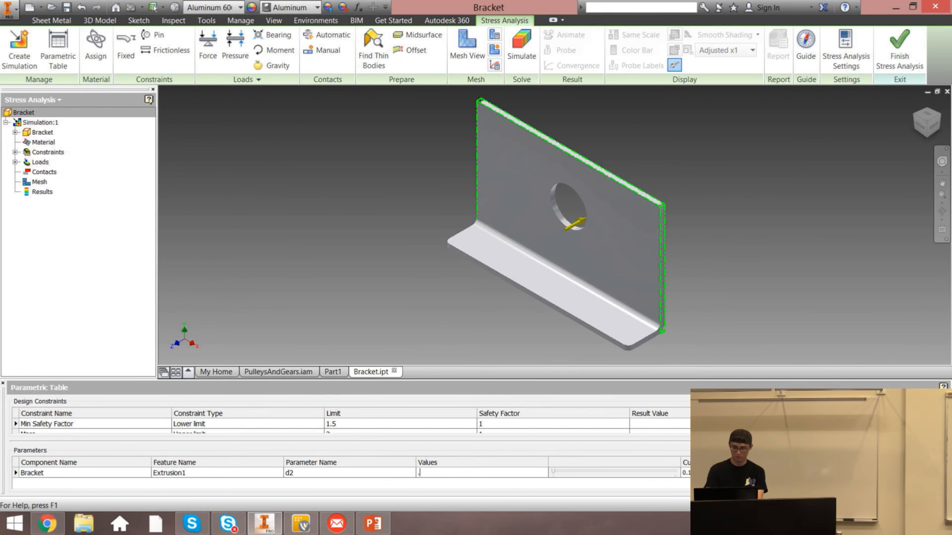
text(0625)
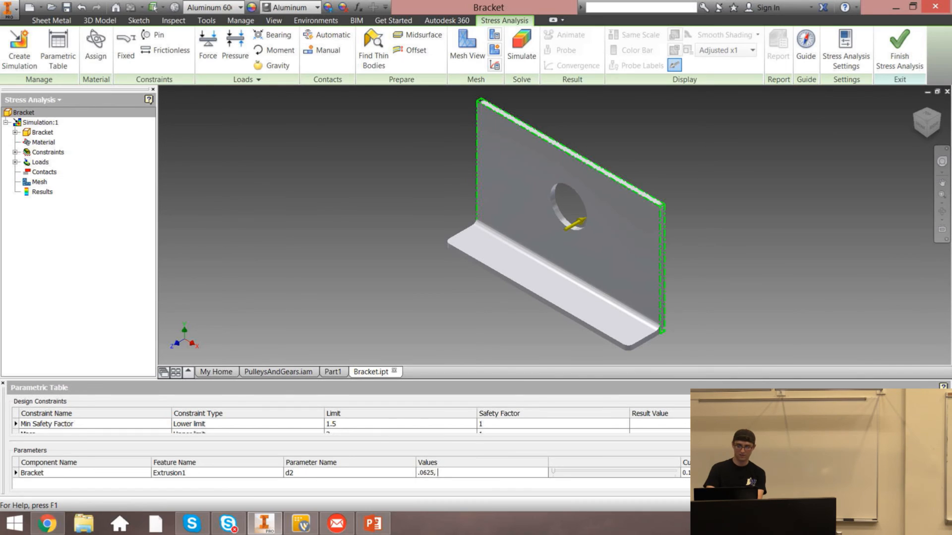
text(, .125, .25)
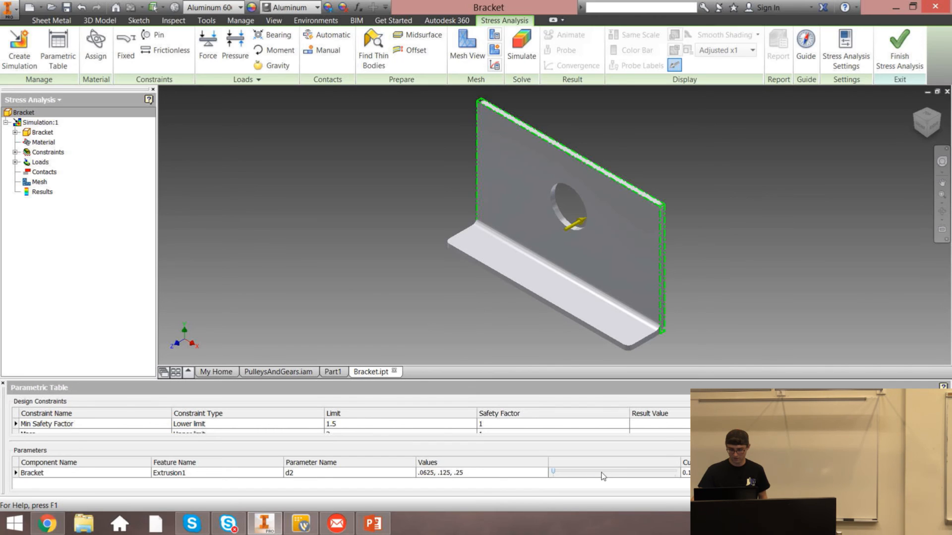
key(Return)
drag(614, 473, 641, 471)
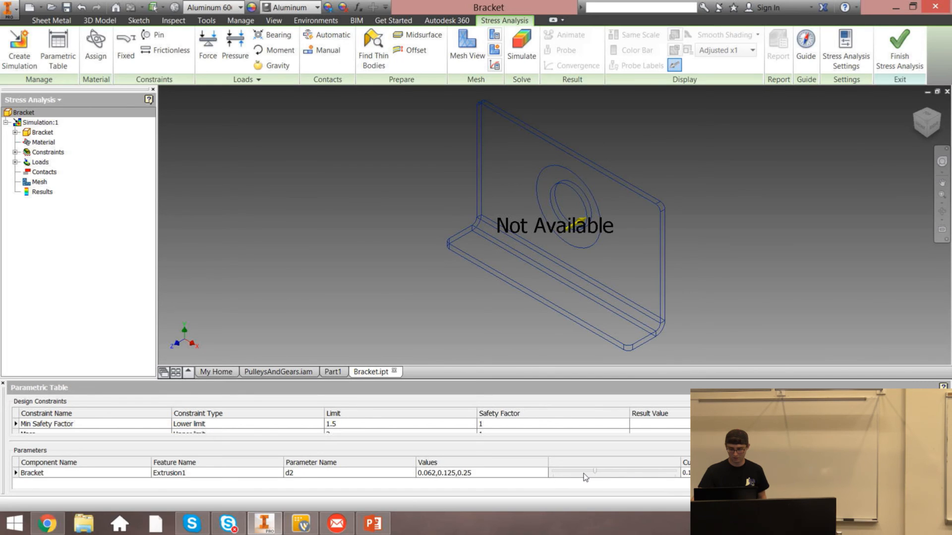
Move the d2 configuration slider and undock the parametric table into a floating window
drag(586, 477, 668, 468)
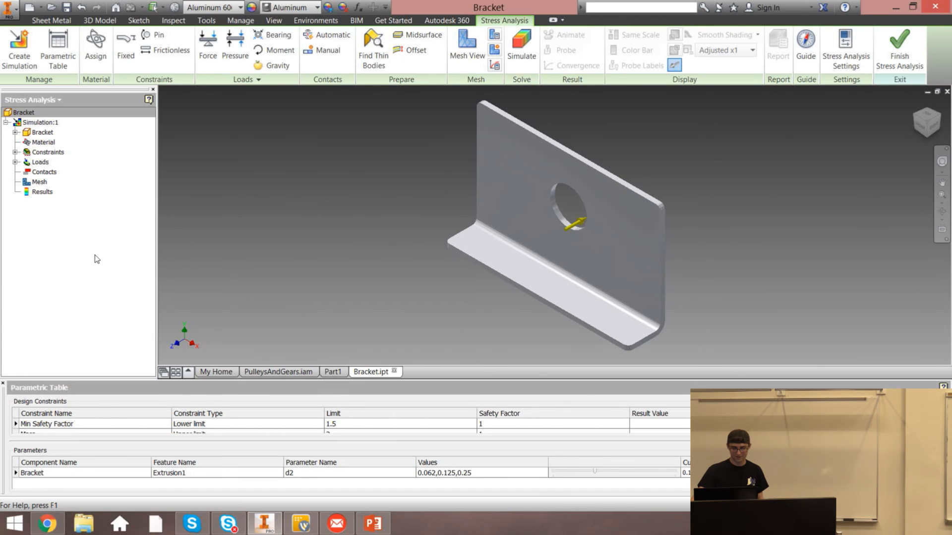
drag(94, 258, 177, 142)
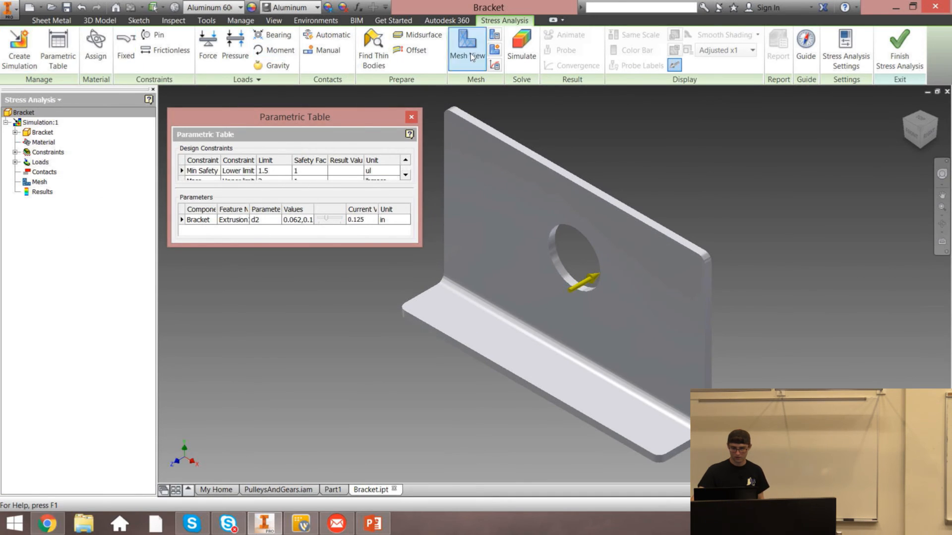
Run the parametric simulation on the smart set of configurations, dismissing the feature exclusion error and closing the dialog
click(525, 48)
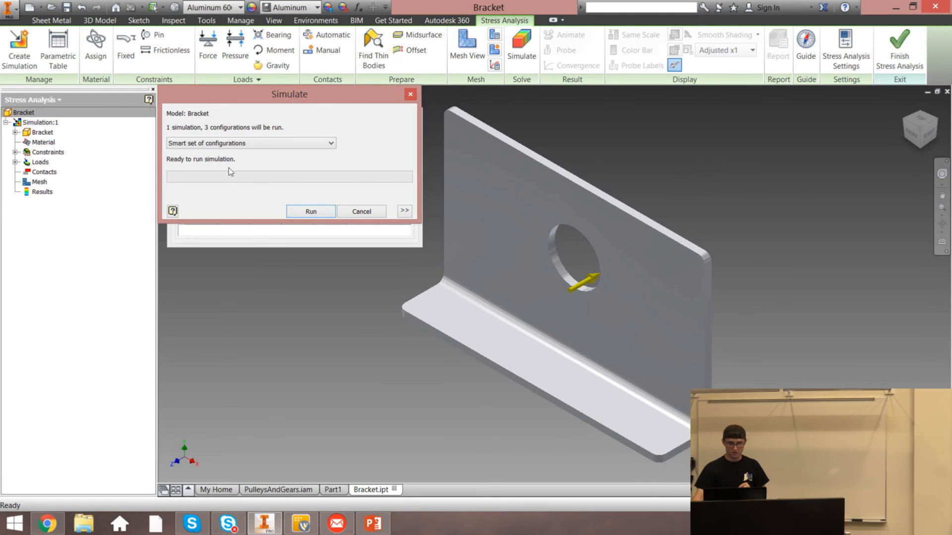
click(323, 211)
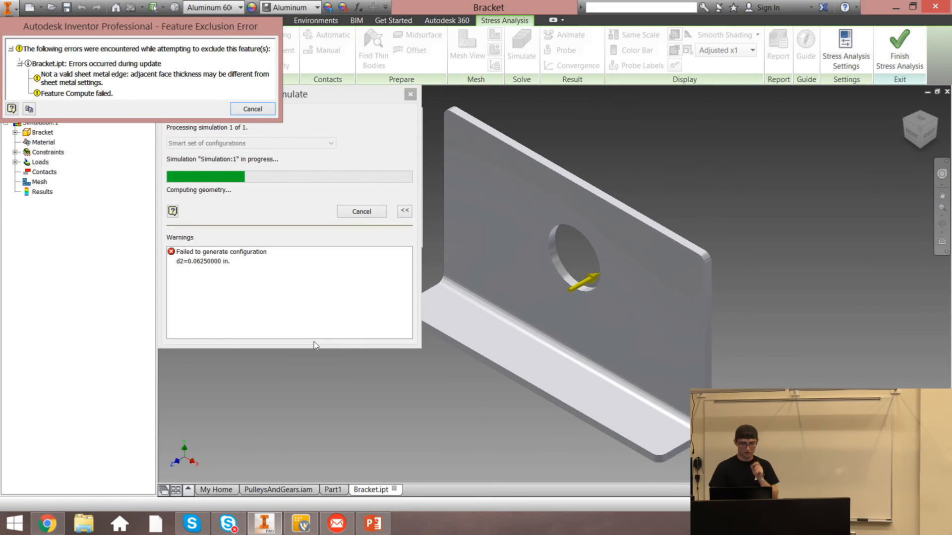
click(251, 109)
click(252, 110)
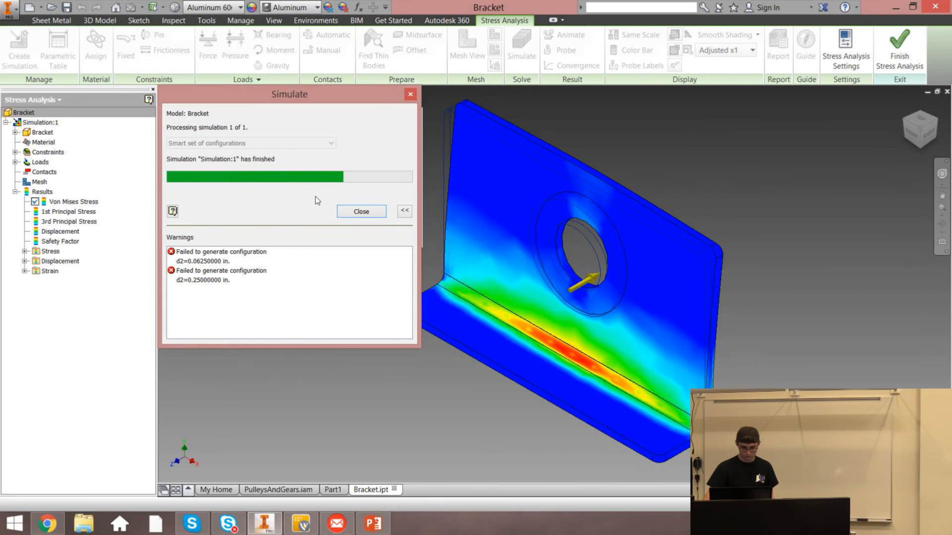
click(361, 213)
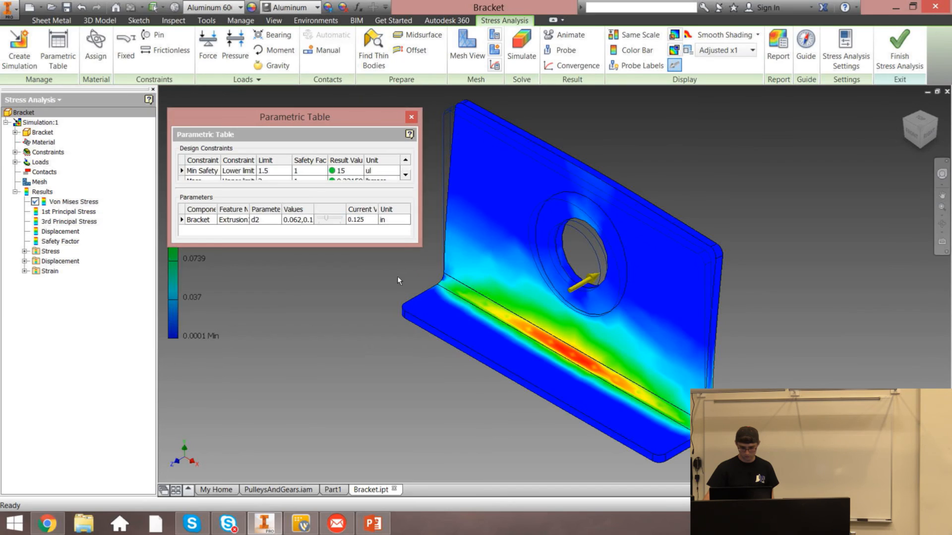
Scroll through the design constraints' result values, step the d2 slider to another configuration and close the table
click(403, 174)
click(403, 174)
click(406, 160)
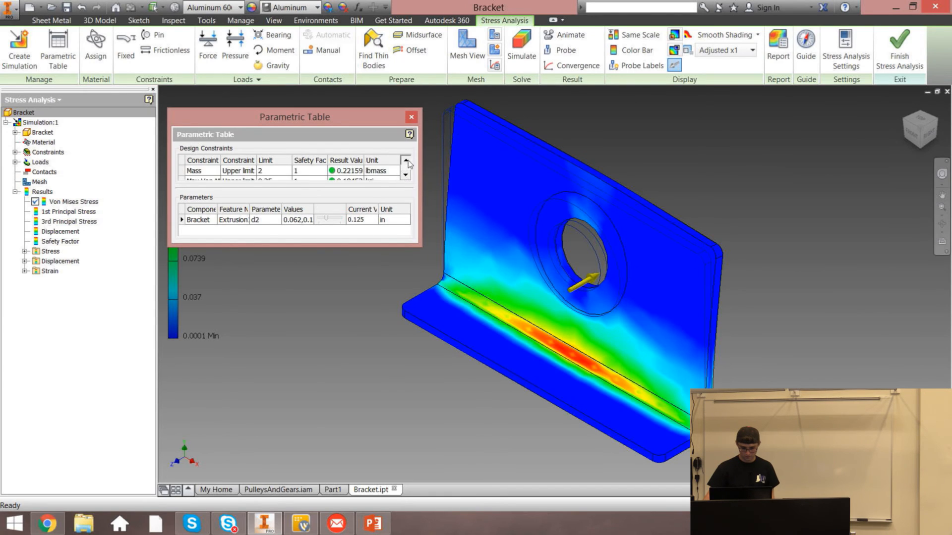
click(406, 160)
drag(317, 218, 329, 216)
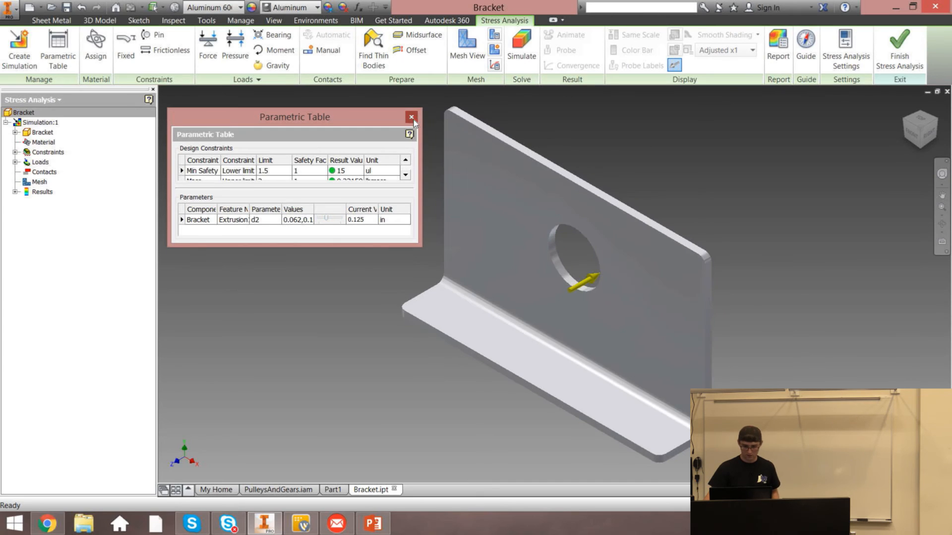
click(412, 117)
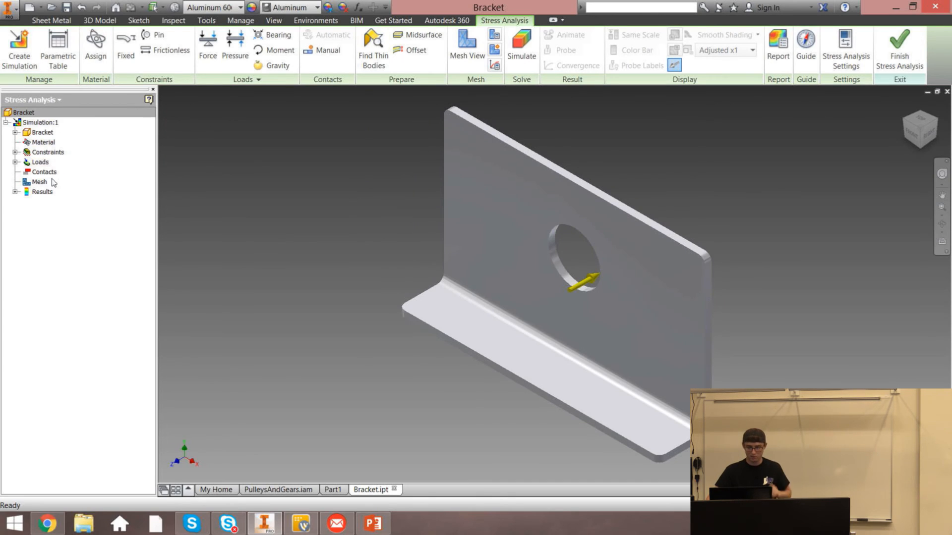
Reopen the parametric table to review the Mass and Max Von Mises constraint results across d2 configurations
click(15, 192)
click(15, 191)
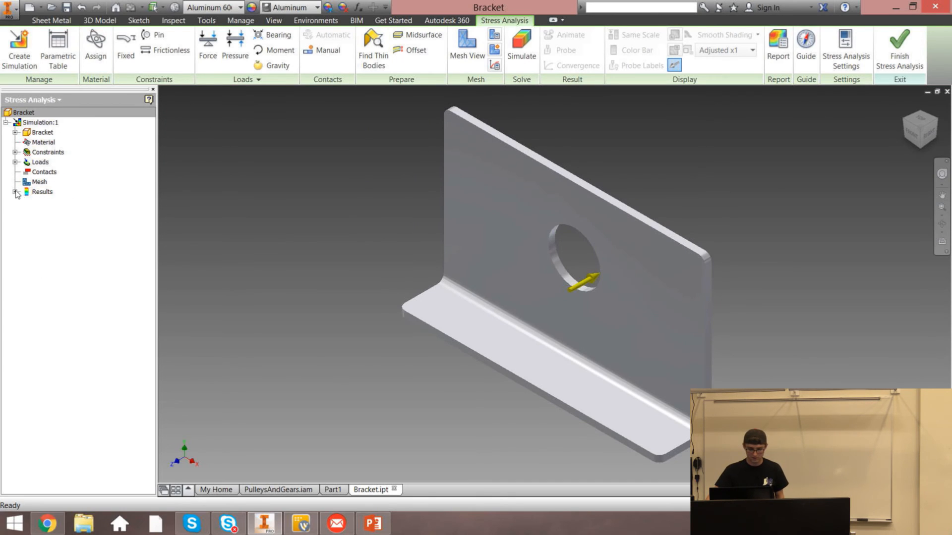
click(58, 49)
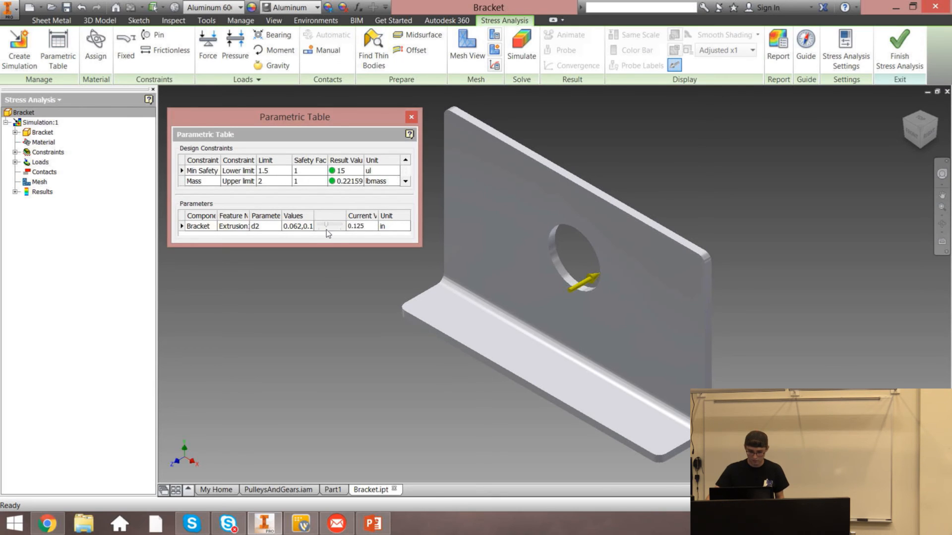
drag(335, 226, 325, 227)
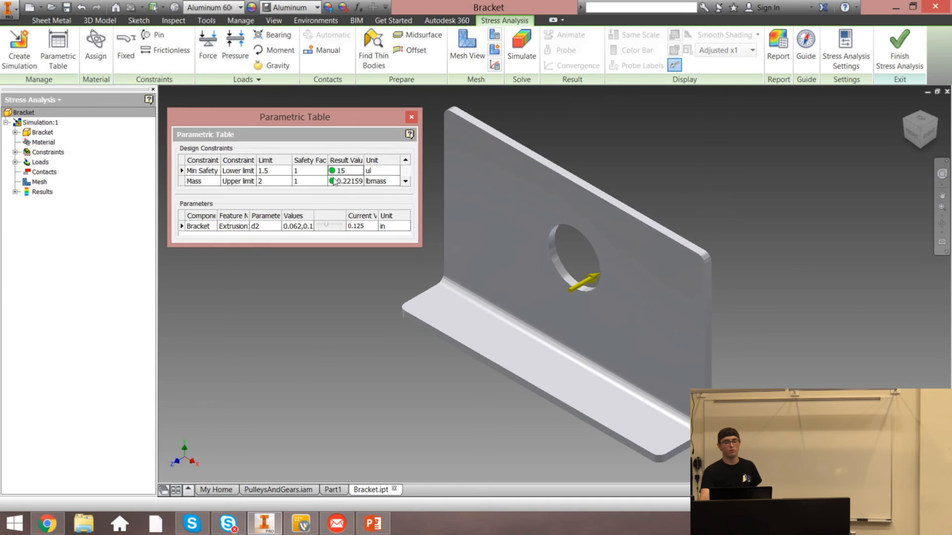
click(335, 179)
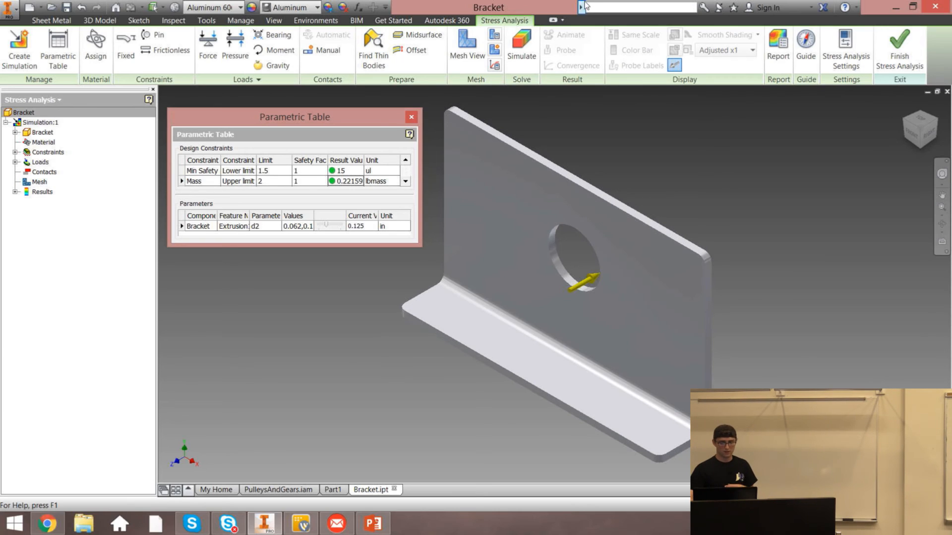
scroll(296, 176, down, 1)
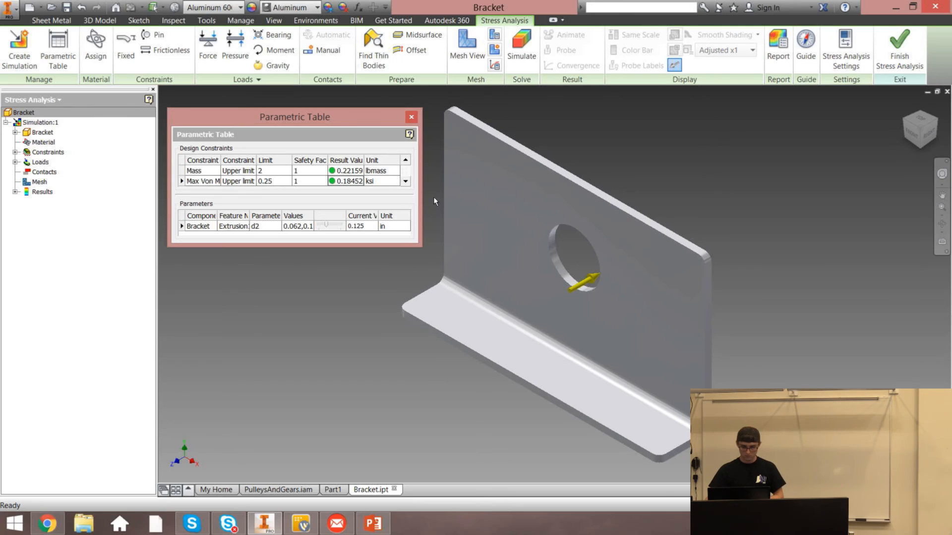
click(411, 118)
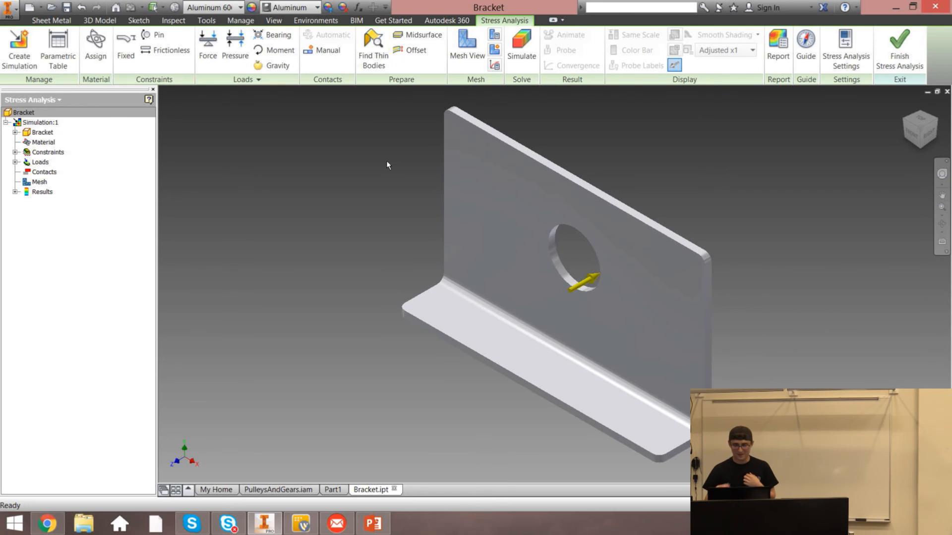
Finish the stress analysis and close the Bracket part without saving changes
click(897, 47)
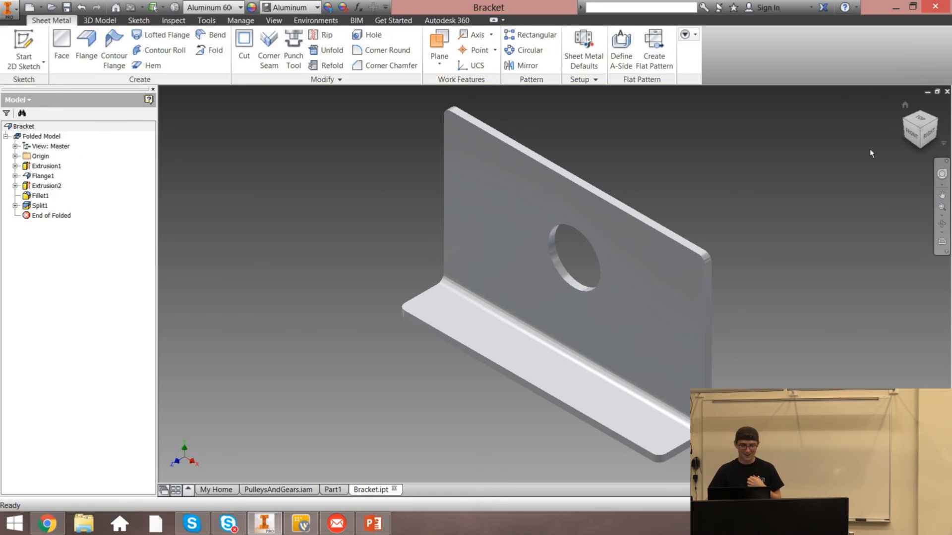
click(946, 92)
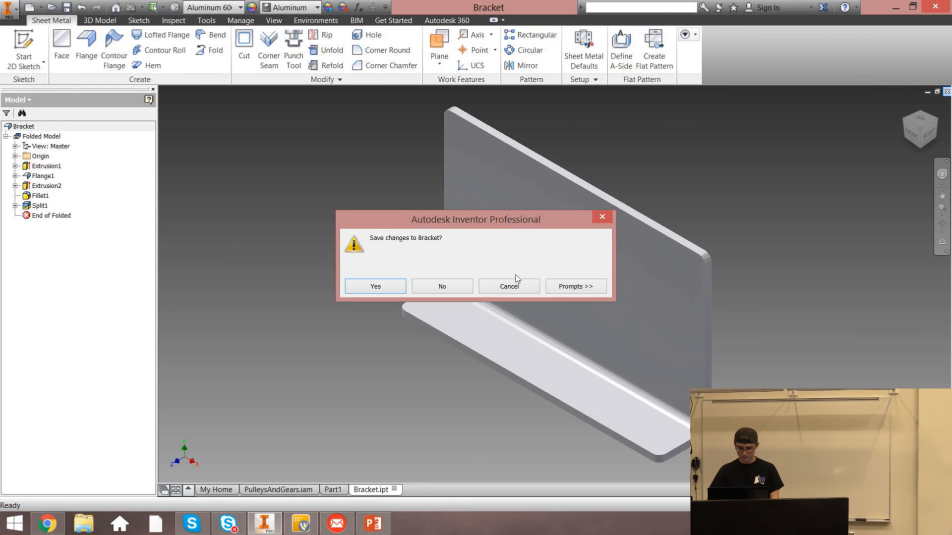
click(436, 285)
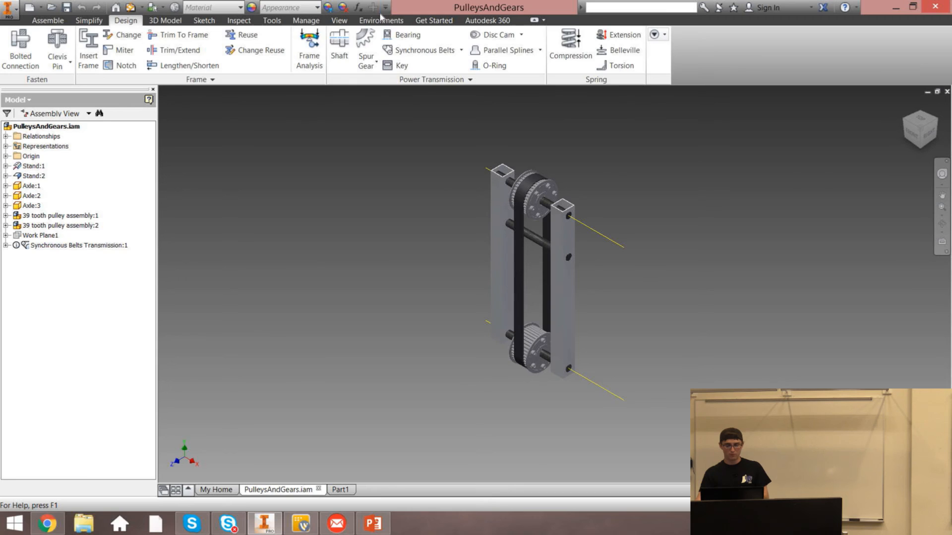
Open Inventor Studio for the PulleysAndGears assembly and start Render Image
click(381, 20)
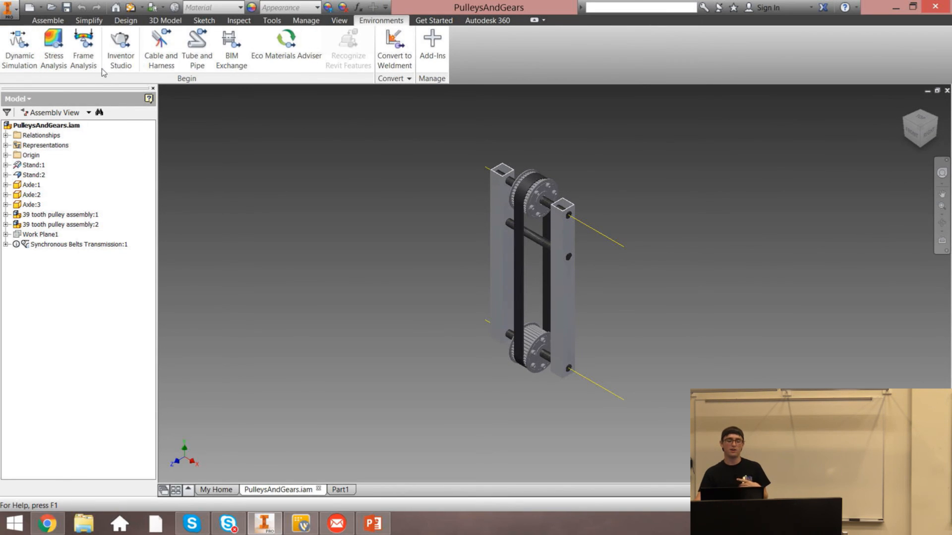
click(117, 63)
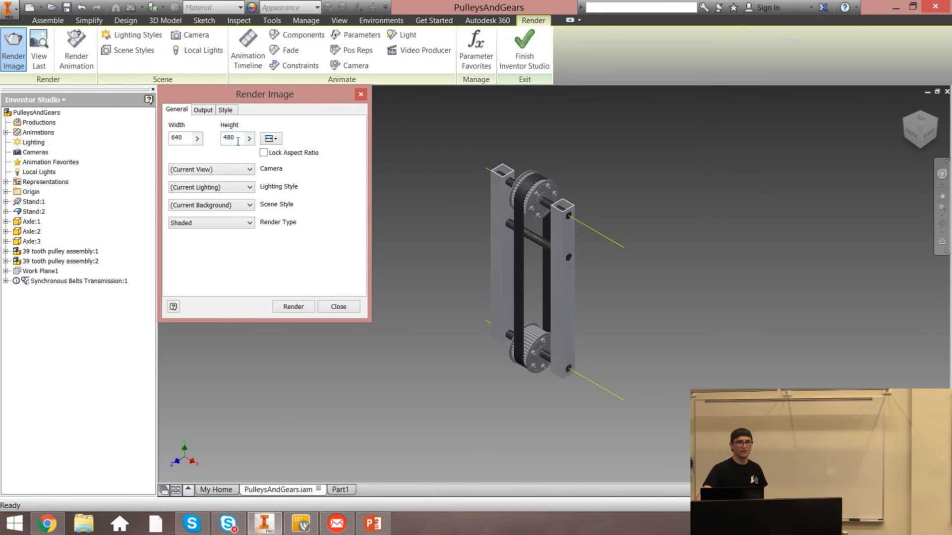
click(227, 173)
click(228, 171)
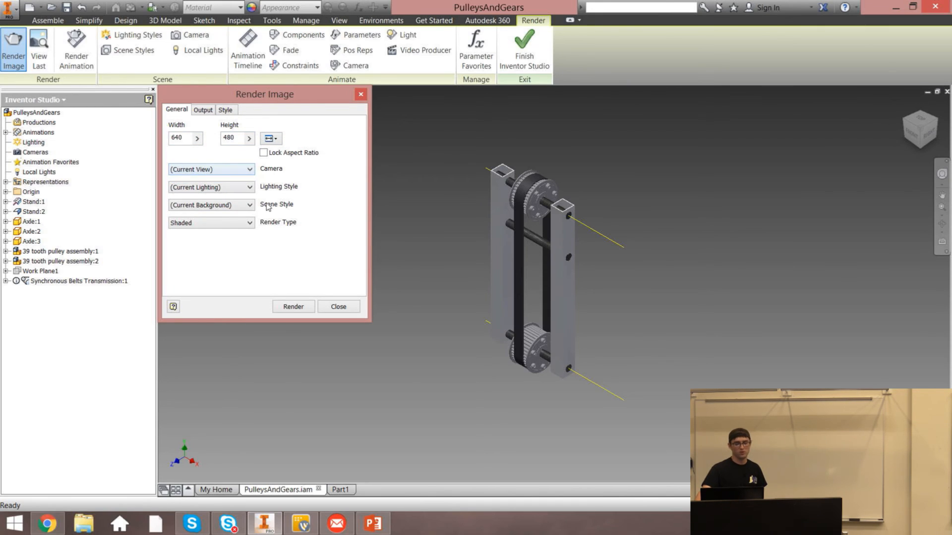
Set the render lighting style to Blue Hue Lighting and the scene style to Galaxy
click(233, 190)
click(231, 187)
click(231, 187)
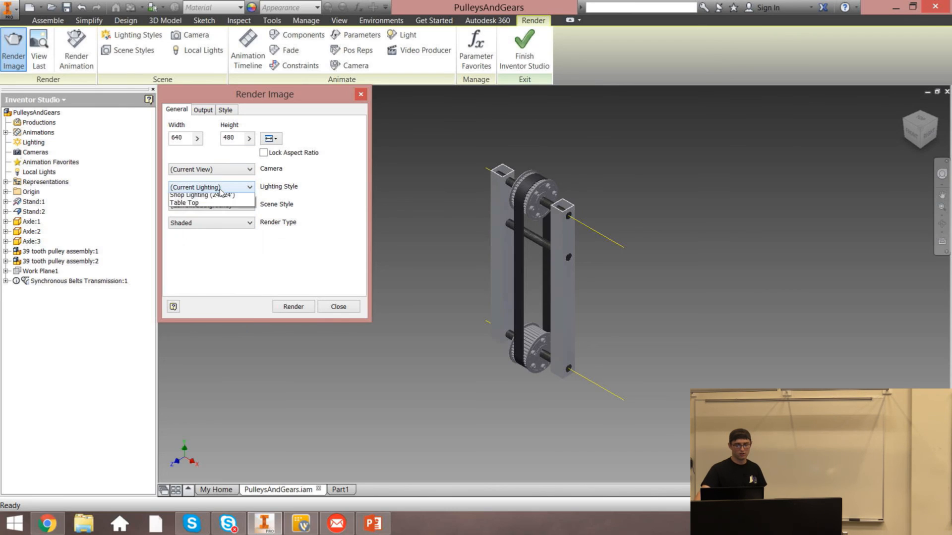
click(216, 206)
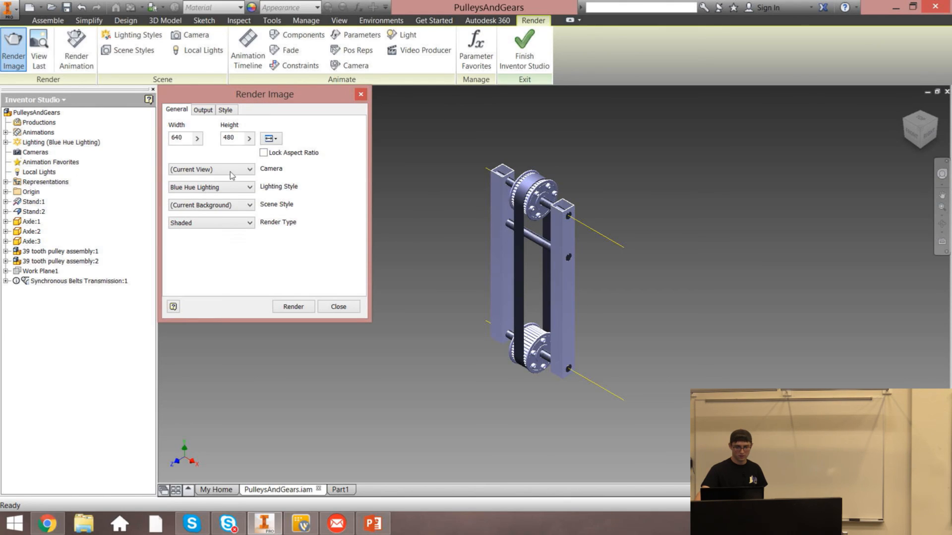
click(209, 207)
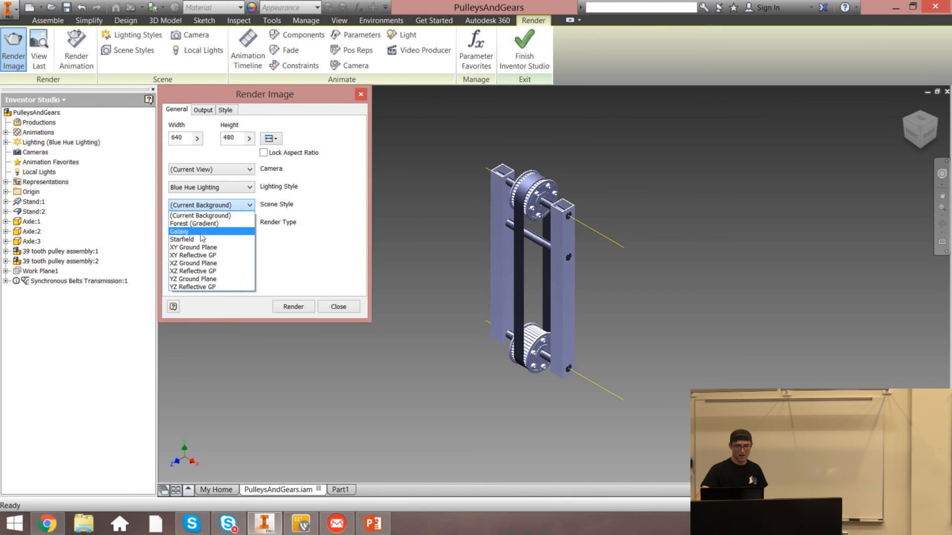
click(213, 227)
Render the image with the Shaded render type, then close the render output and the Render Image dialog
click(221, 222)
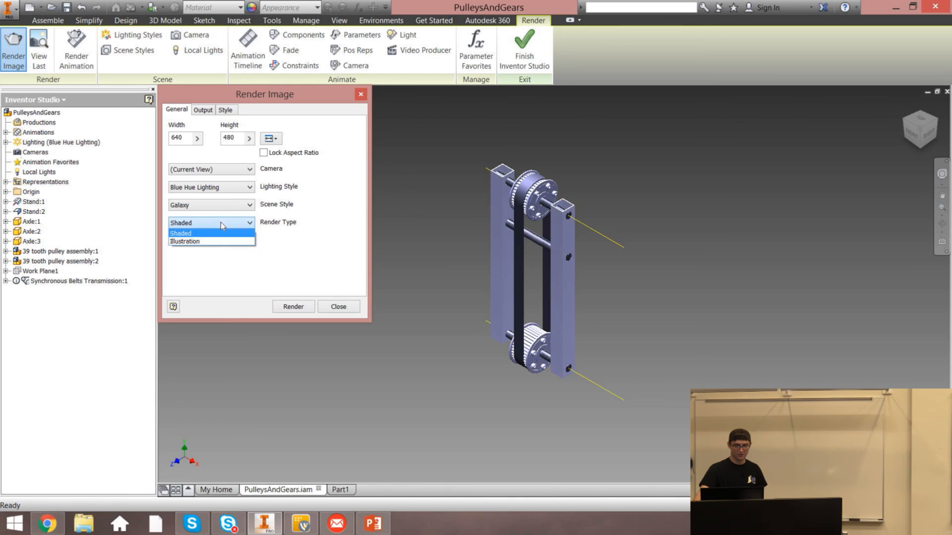
click(313, 269)
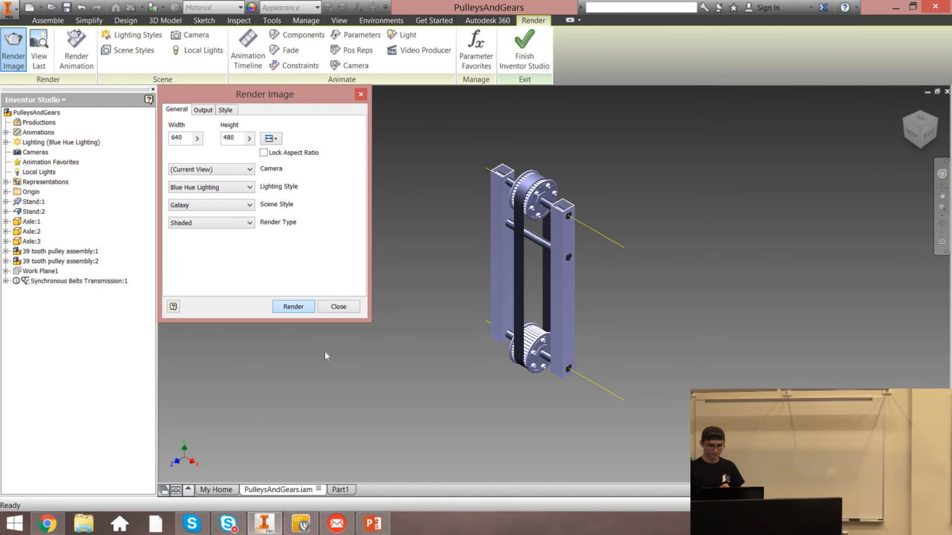
key(Return)
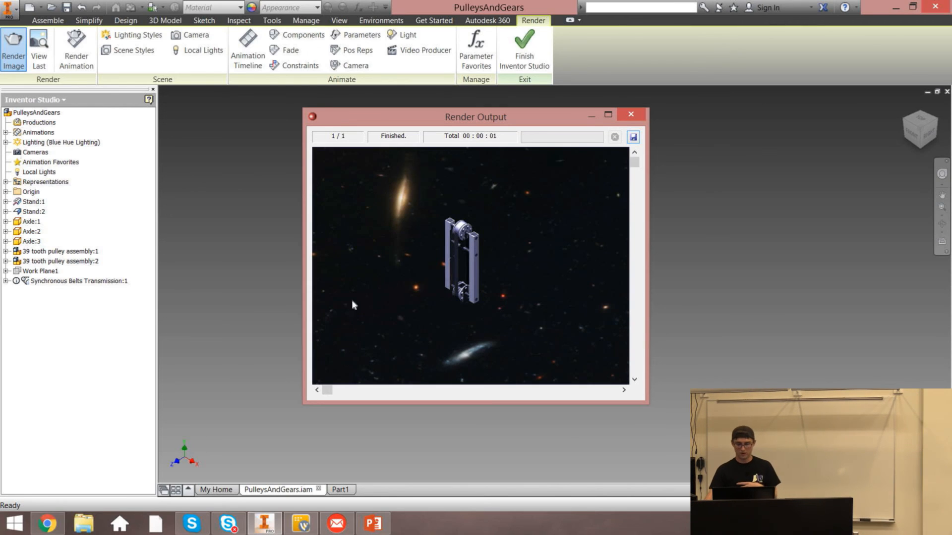
click(630, 115)
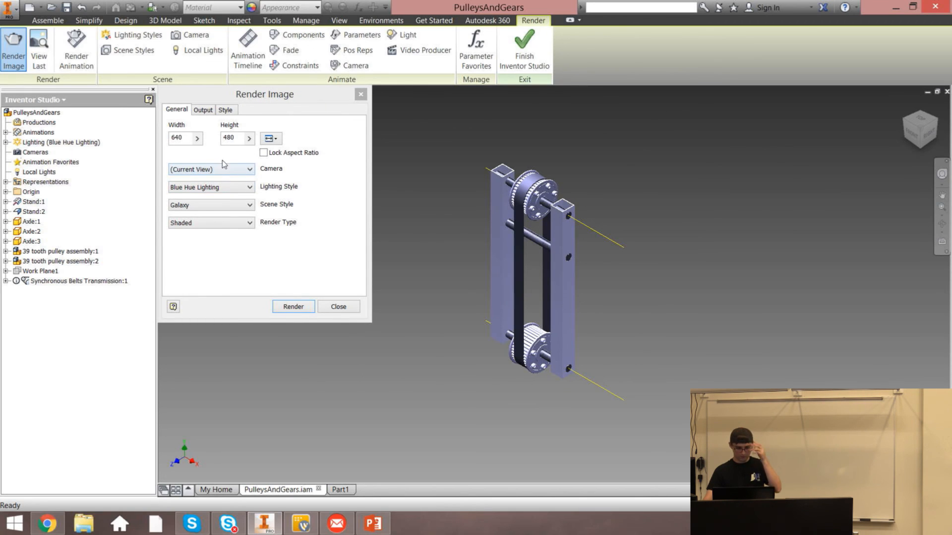
click(360, 94)
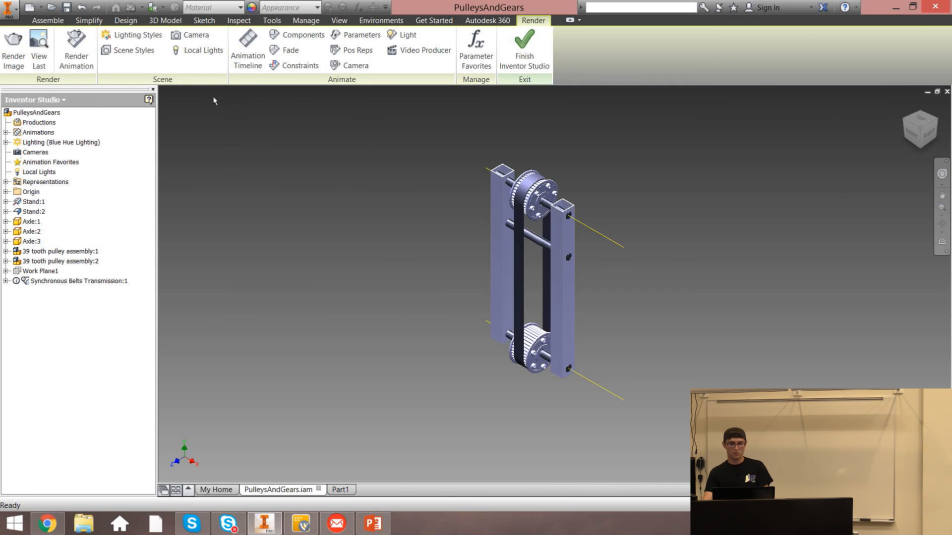
Open Scene Styles and select the Forest (Gradient) style
click(139, 49)
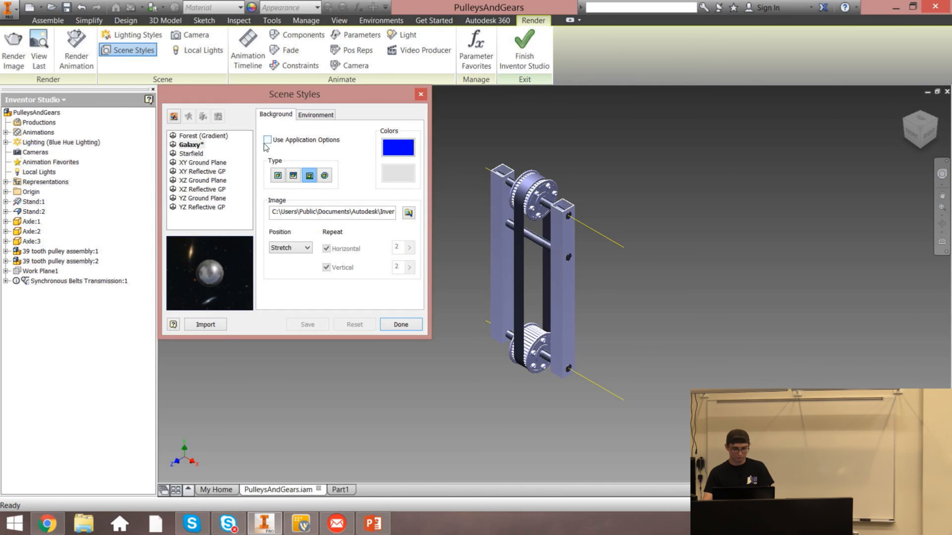
click(188, 136)
click(191, 153)
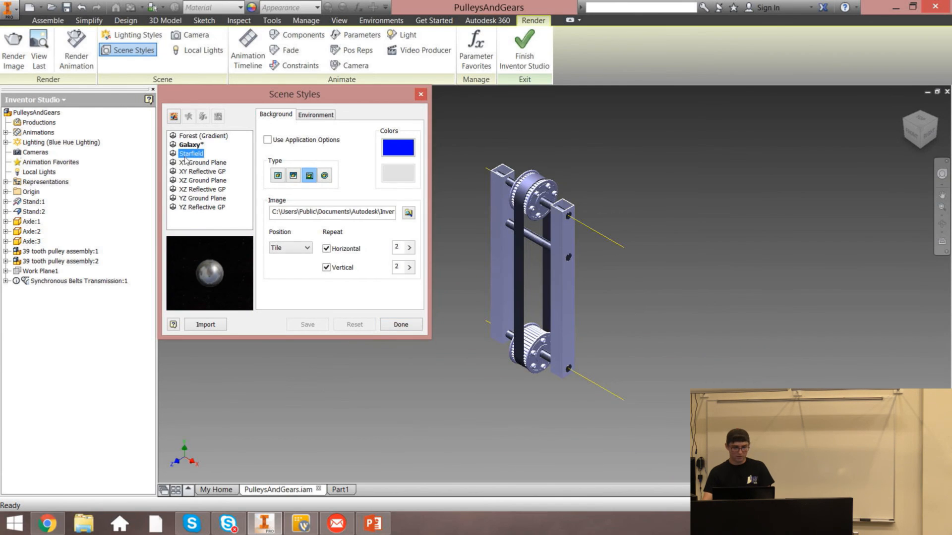
click(191, 136)
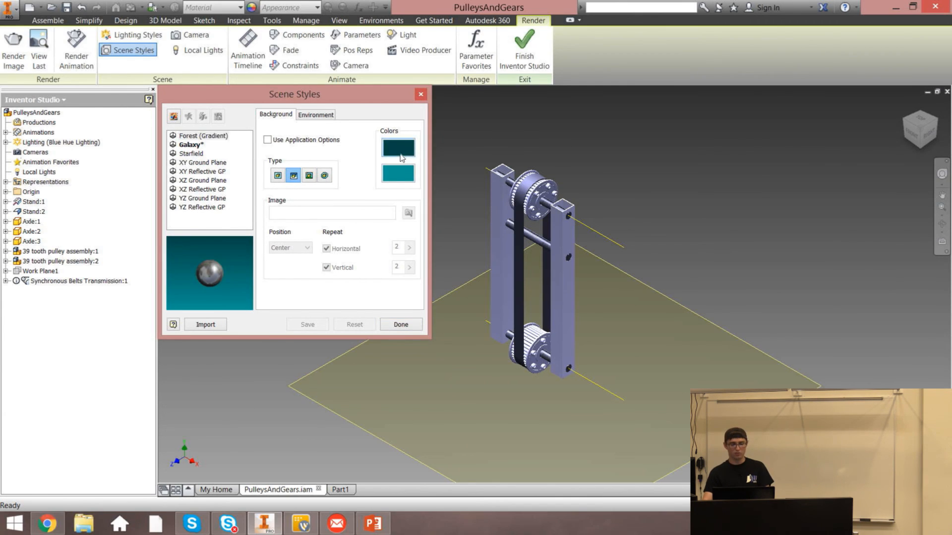
Change a gradient background colour of Forest (Gradient) to a dark blue
click(398, 173)
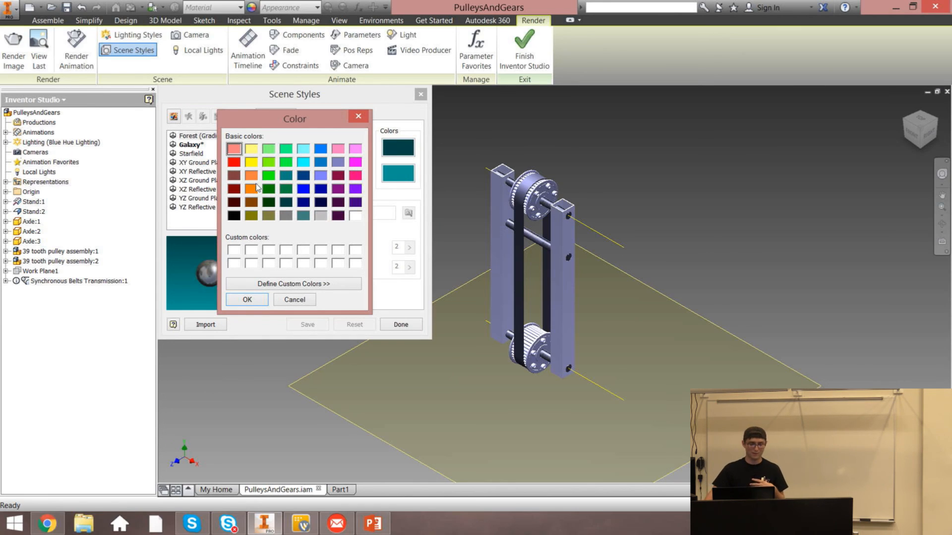
click(306, 177)
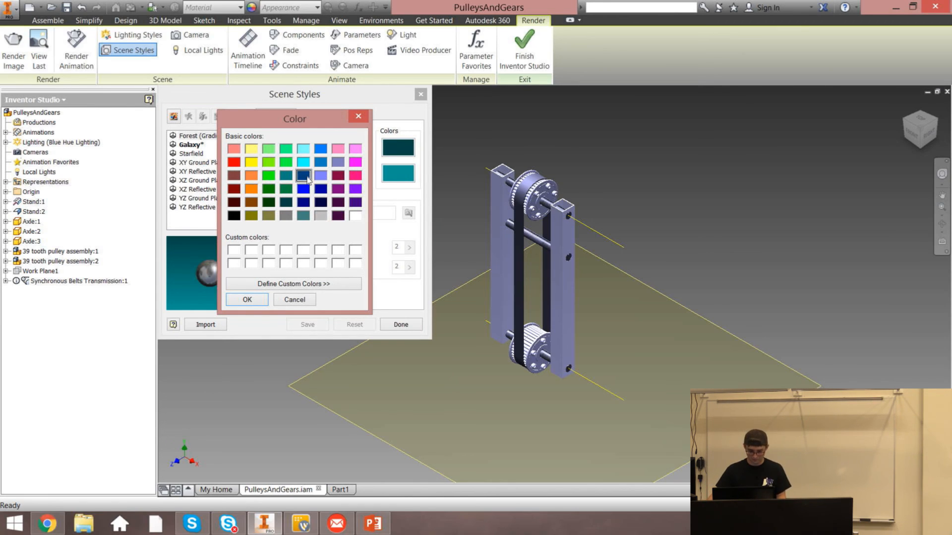
click(251, 300)
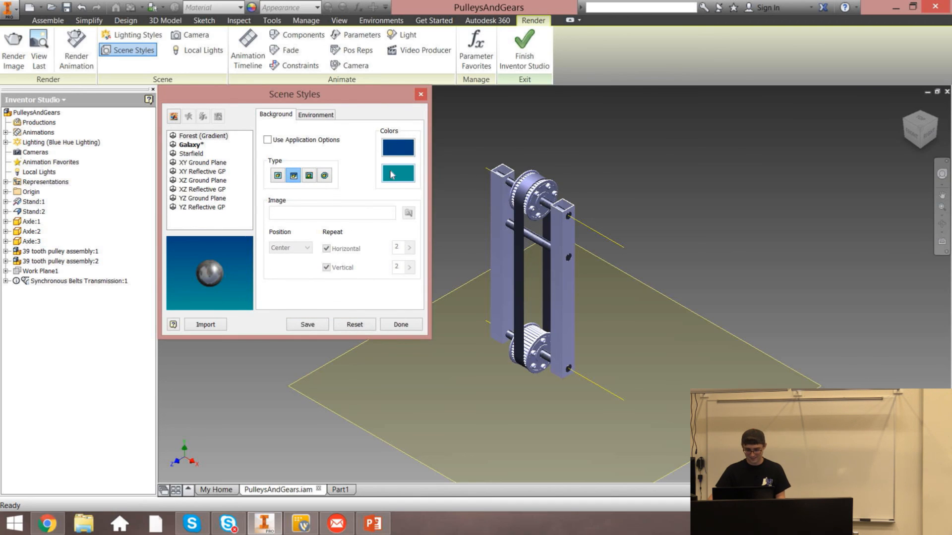
Set the Forest (Gradient) background colours to white and dark blue
click(398, 173)
click(248, 300)
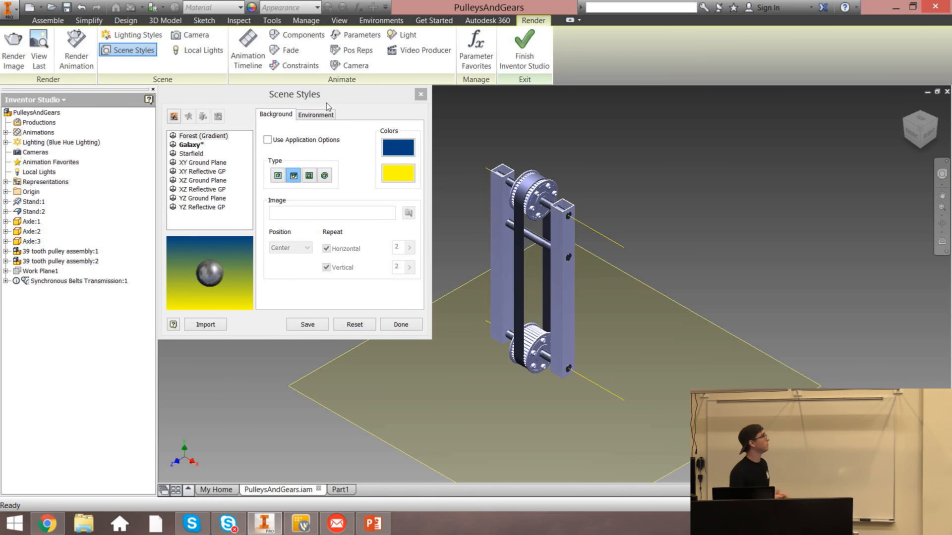
click(401, 149)
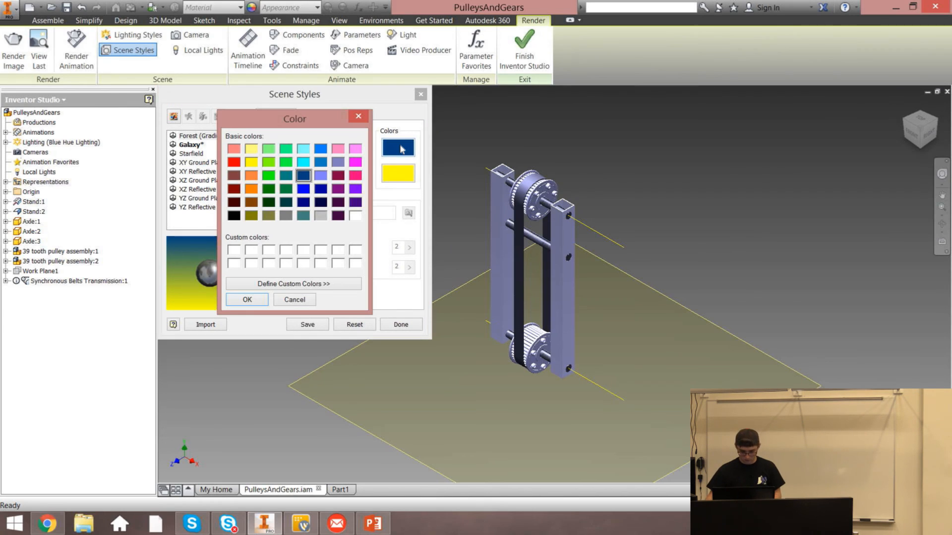
click(355, 215)
click(247, 300)
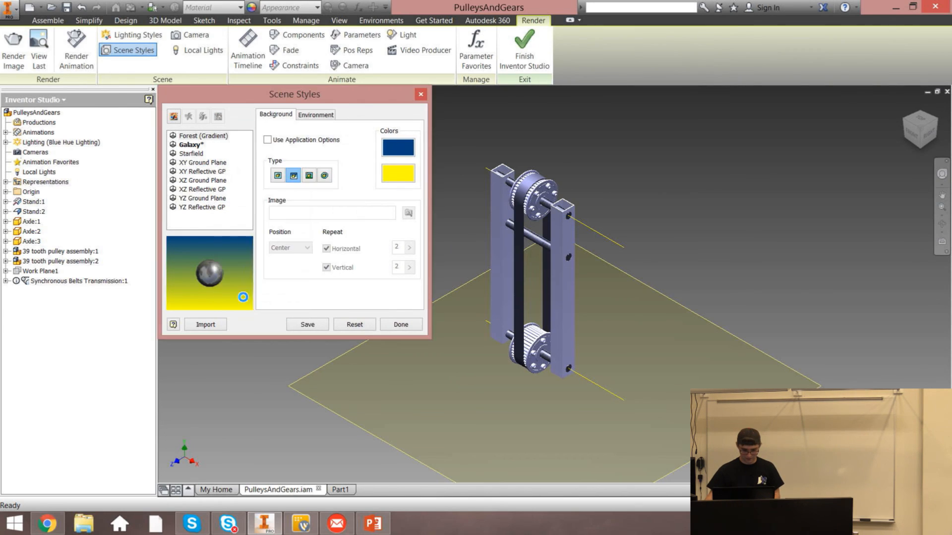
click(400, 179)
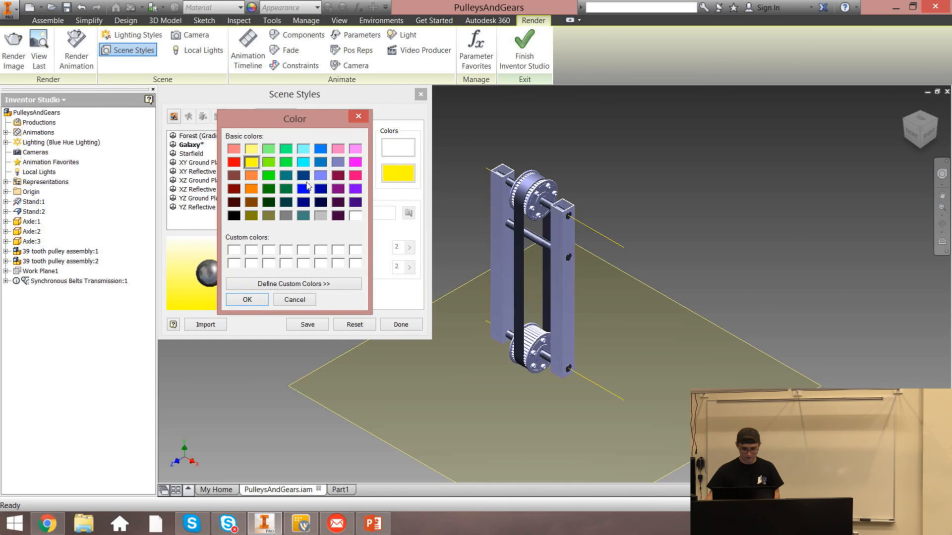
click(303, 175)
click(247, 300)
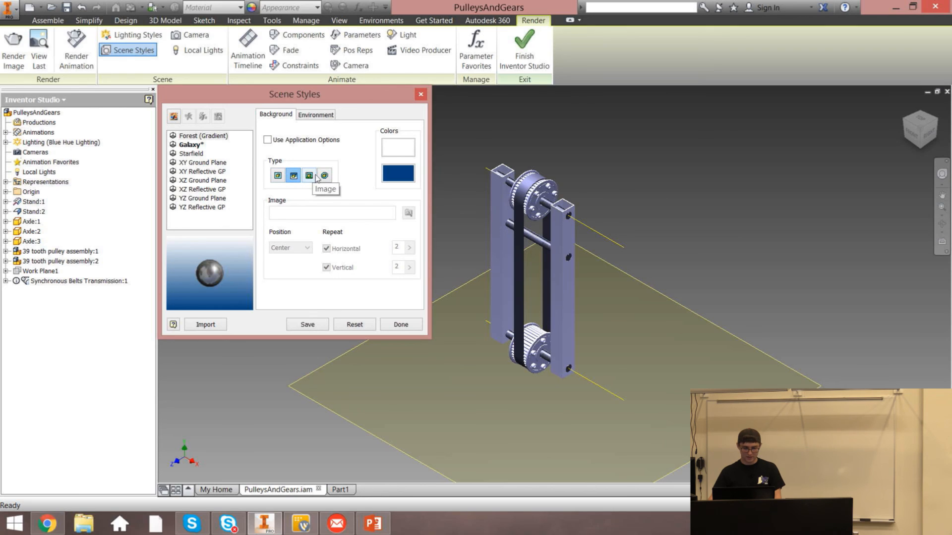
Close Scene Styles without saving the changes to the style
click(197, 163)
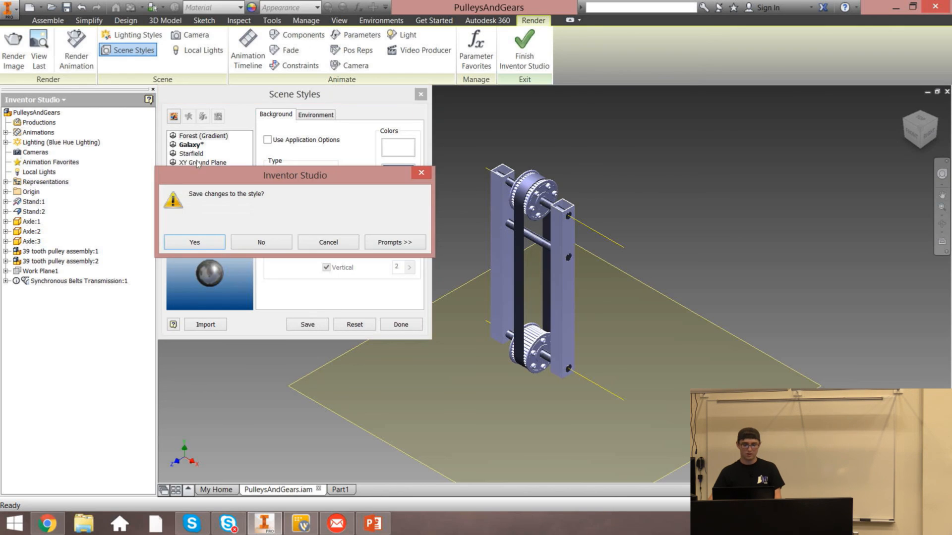
click(421, 174)
key(Escape)
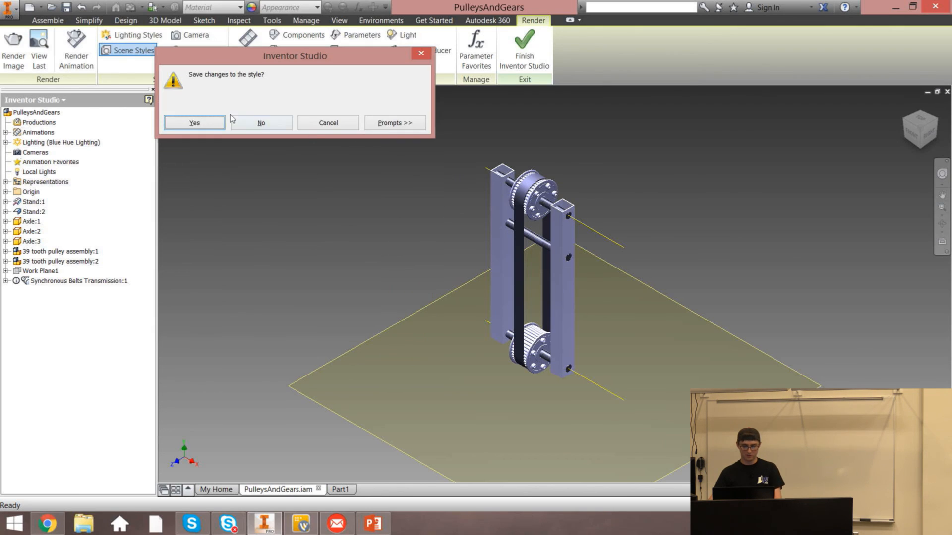
click(254, 122)
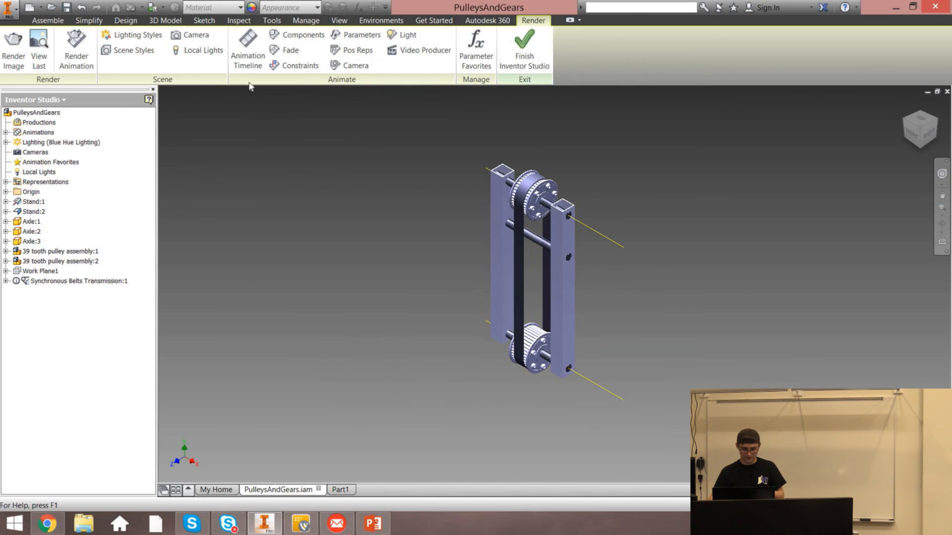
Open Scene Styles and create a new scene style from Forest (Gradient)
click(120, 49)
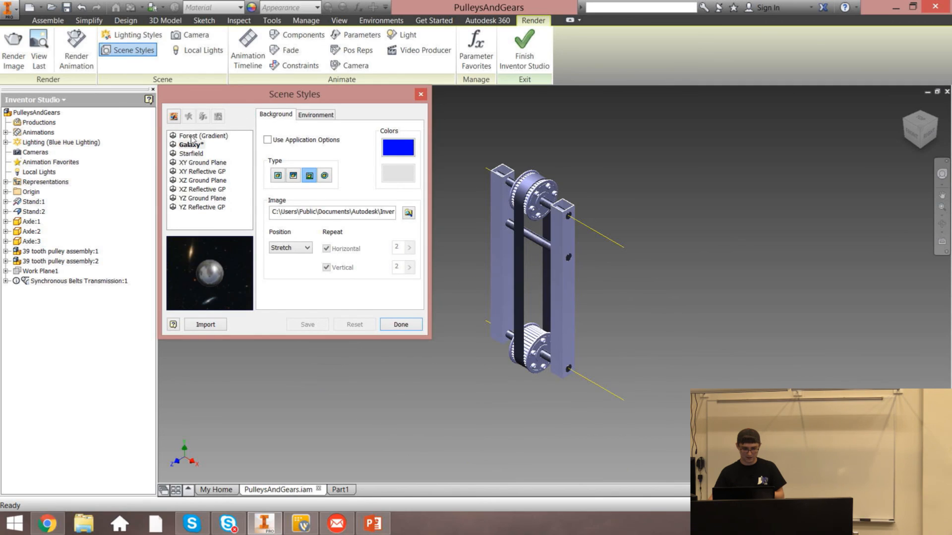
click(192, 136)
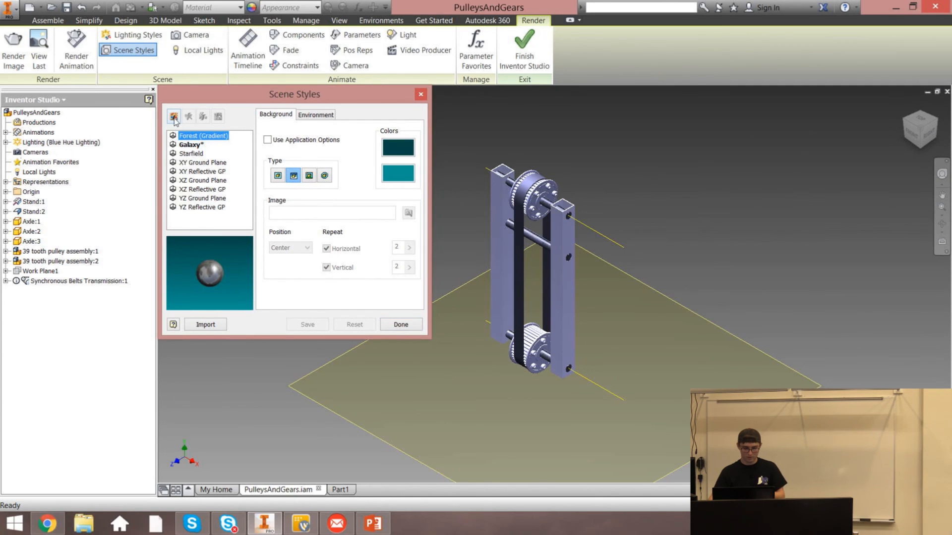
click(174, 117)
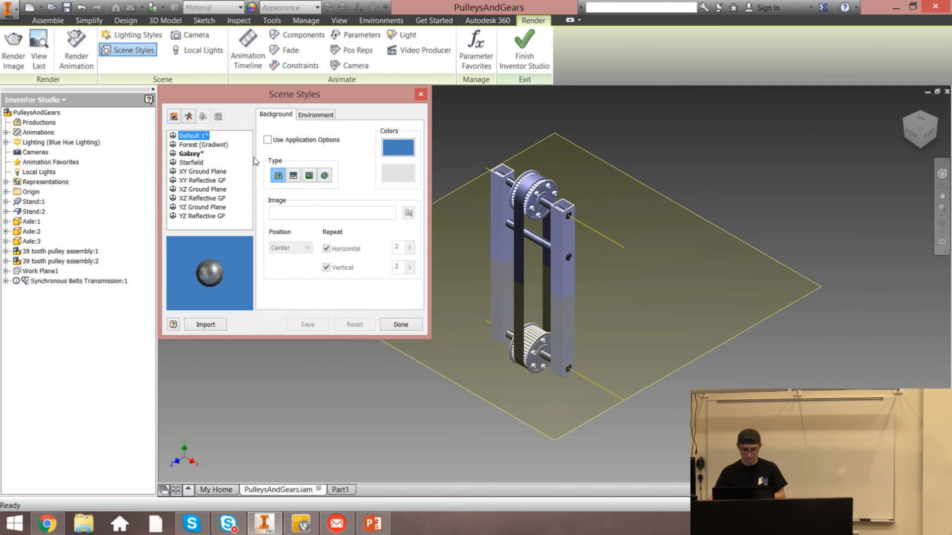
Try to use a photo from the Pictures folder as the new style's background image
click(312, 177)
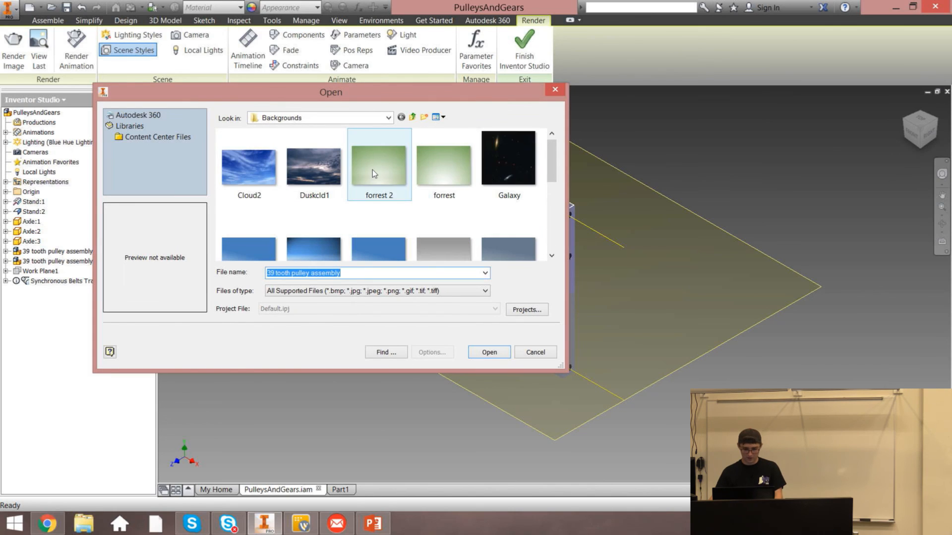
mouse_move(554, 169)
mouse_down()
mouse_move(563, 233)
mouse_move(560, 151)
mouse_up()
click(307, 121)
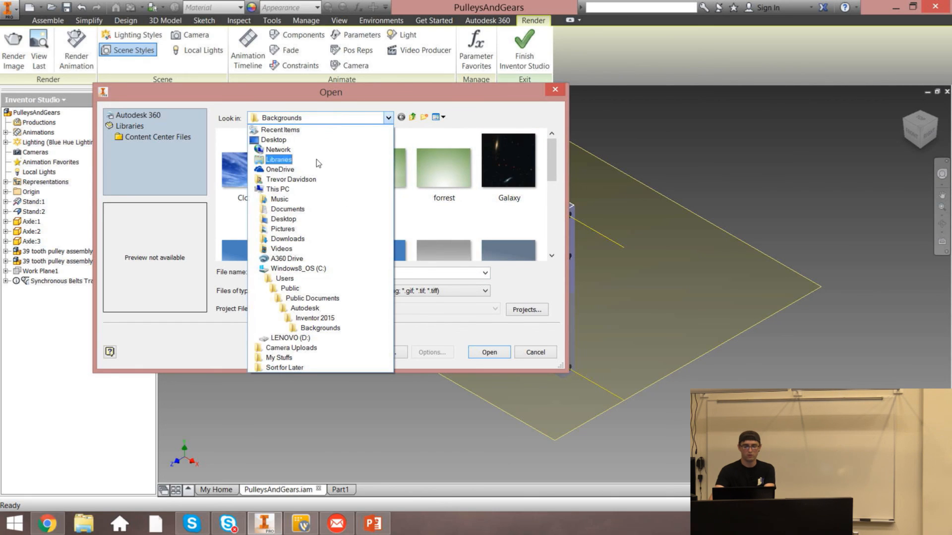
click(283, 229)
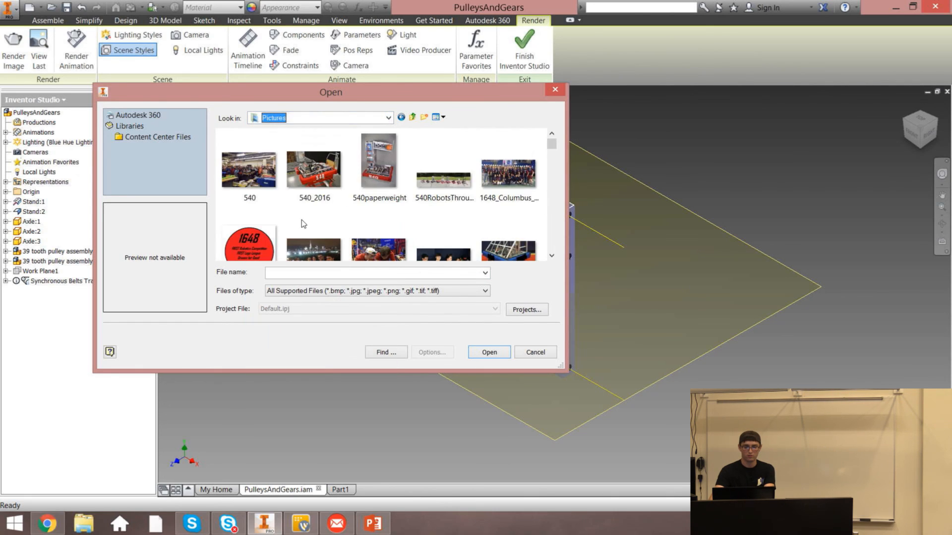
drag(553, 149, 555, 162)
double_click(508, 189)
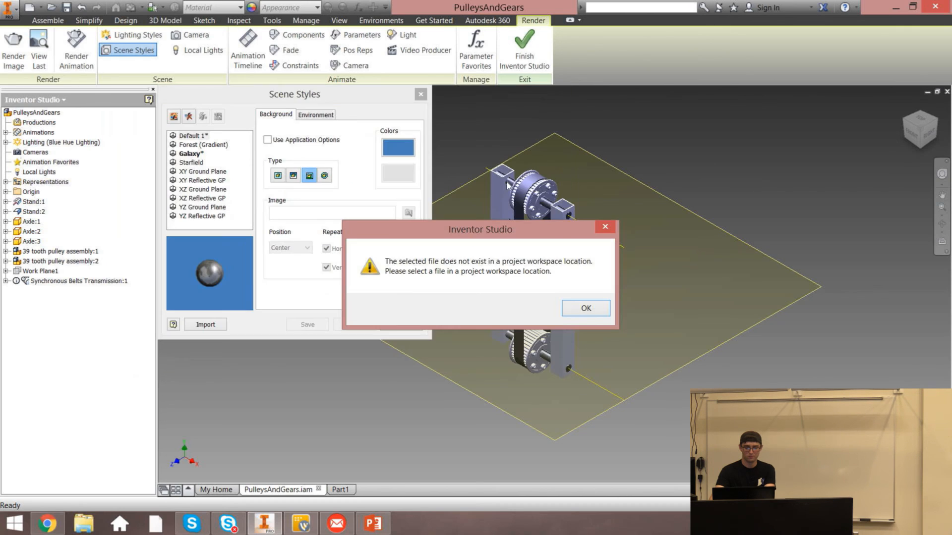
click(569, 309)
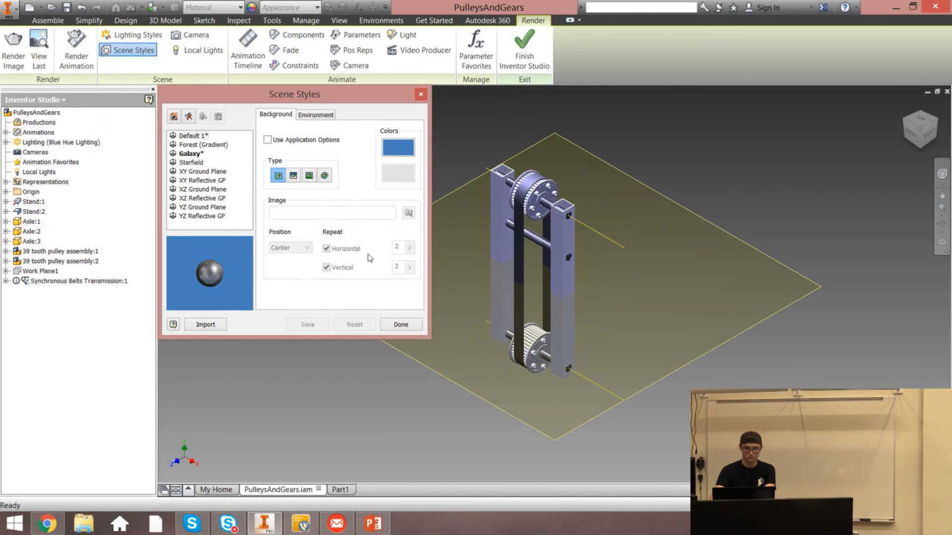
click(309, 175)
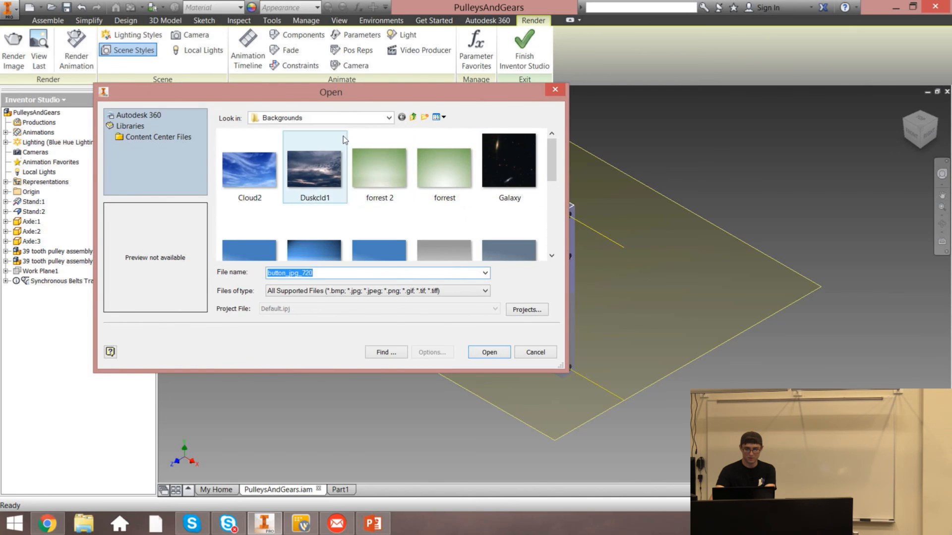
click(322, 118)
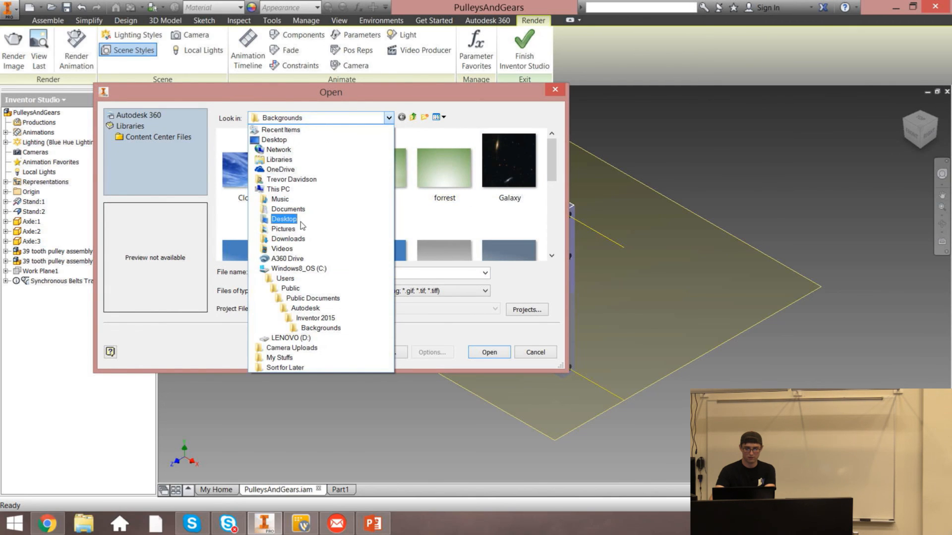
click(283, 229)
drag(549, 144, 541, 112)
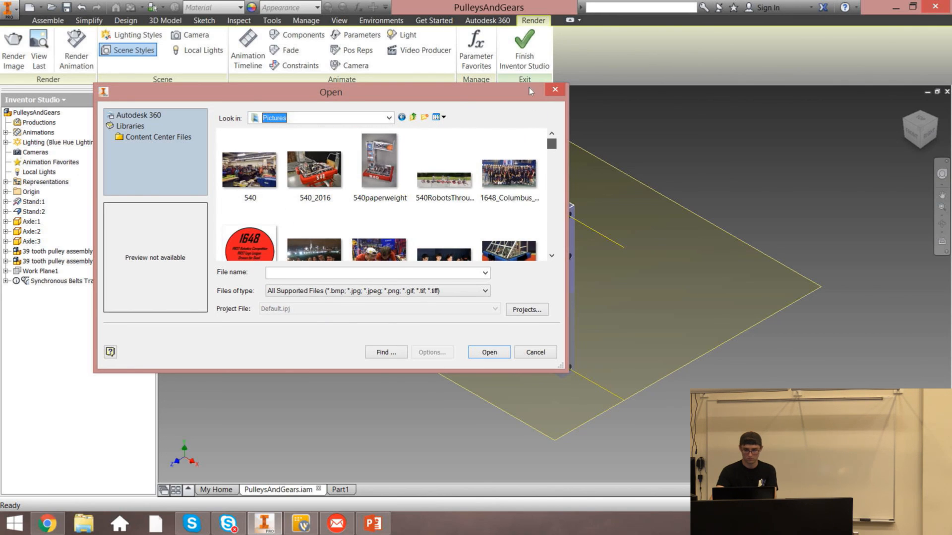
click(555, 90)
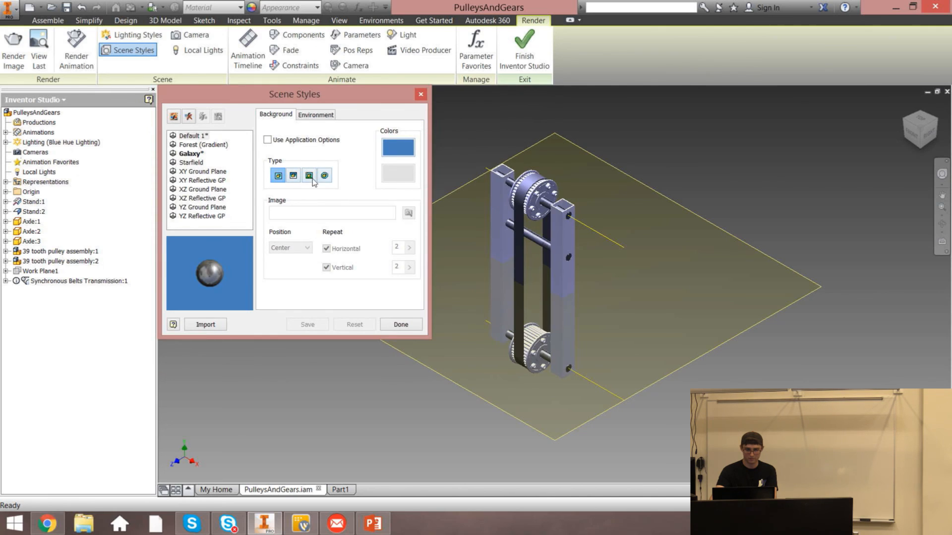
Set the Default 1 style's background to the Cloud2 image, save the style and close Scene Styles
click(313, 176)
click(552, 87)
click(310, 176)
click(226, 167)
click(486, 348)
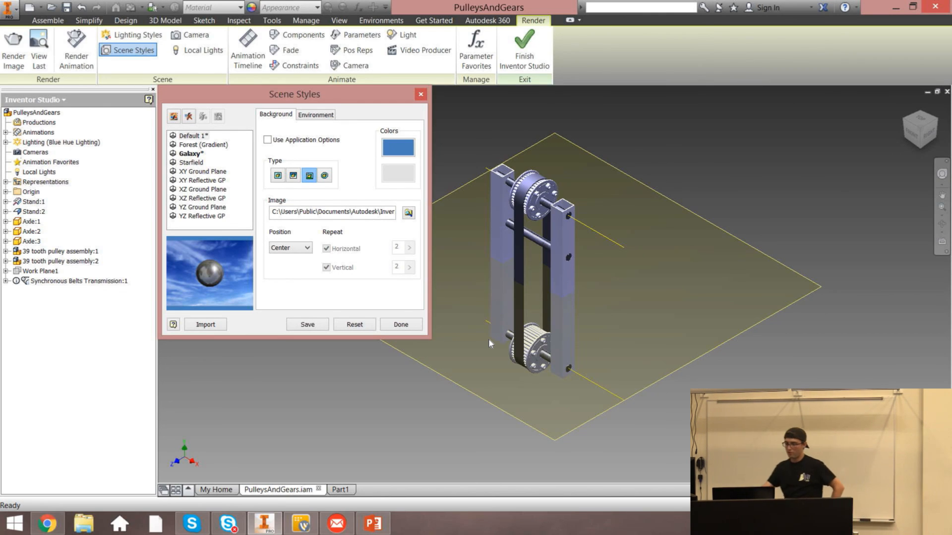
click(192, 139)
click(298, 329)
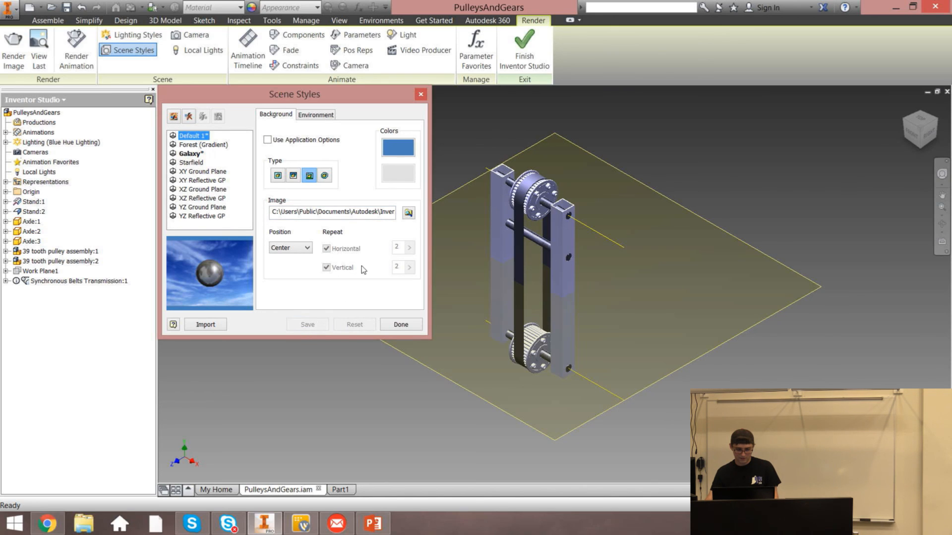
click(421, 94)
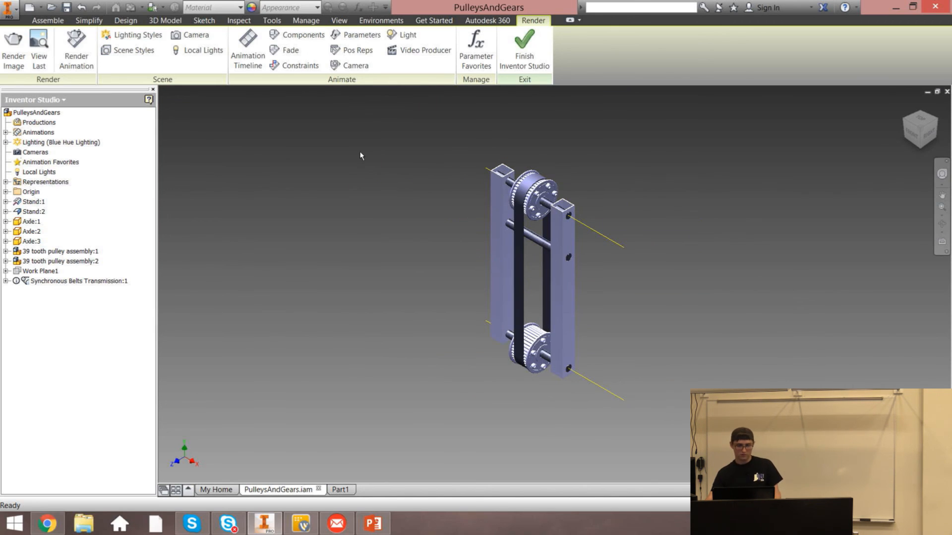
Render the image with the Default 1 scene style, then close the render output
click(13, 49)
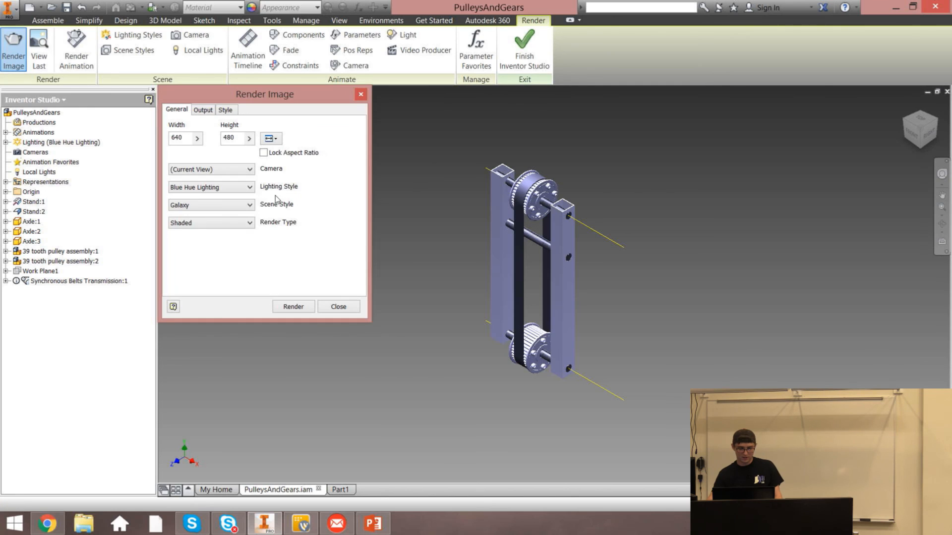
click(219, 187)
click(221, 170)
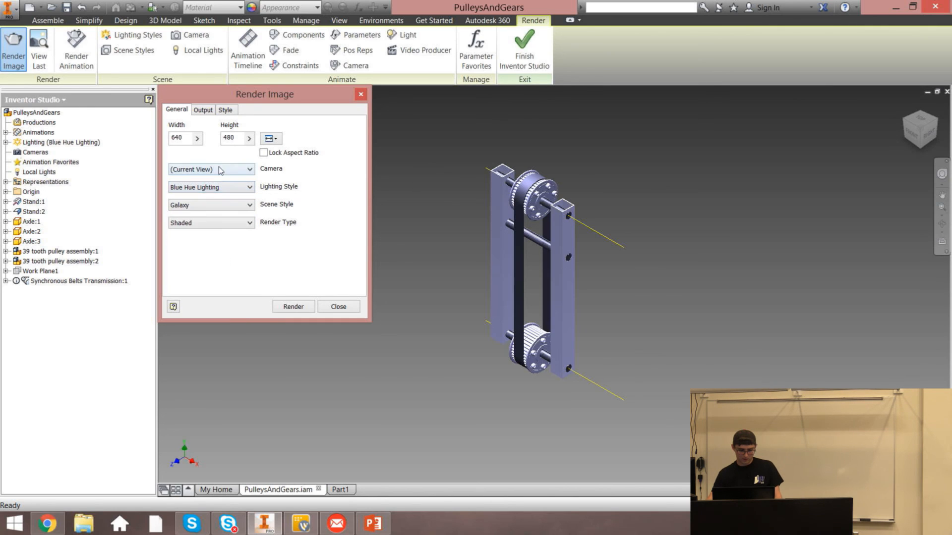
click(247, 204)
click(203, 233)
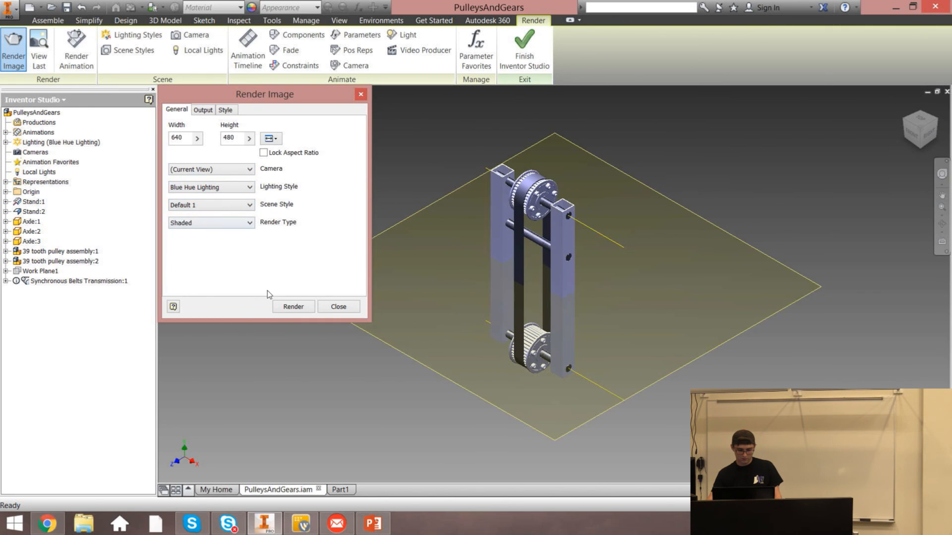
click(296, 306)
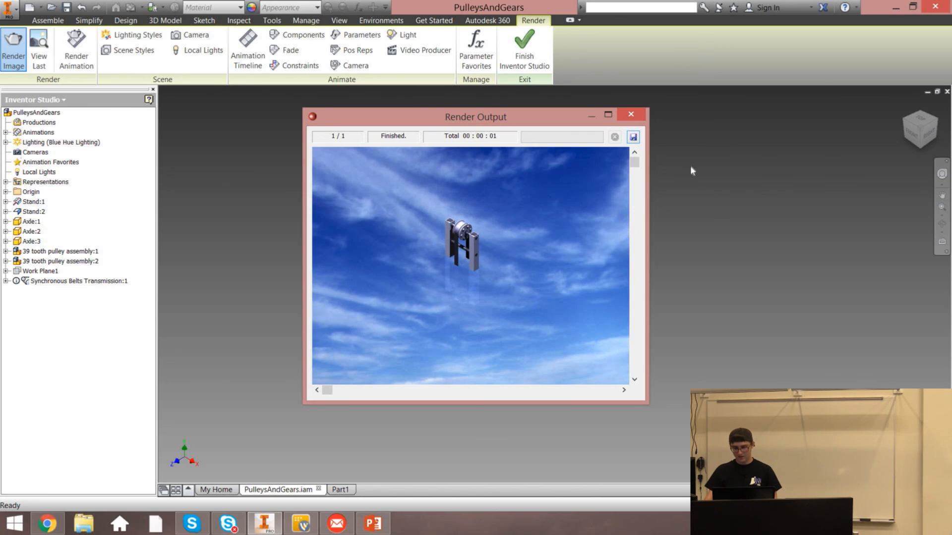
click(631, 114)
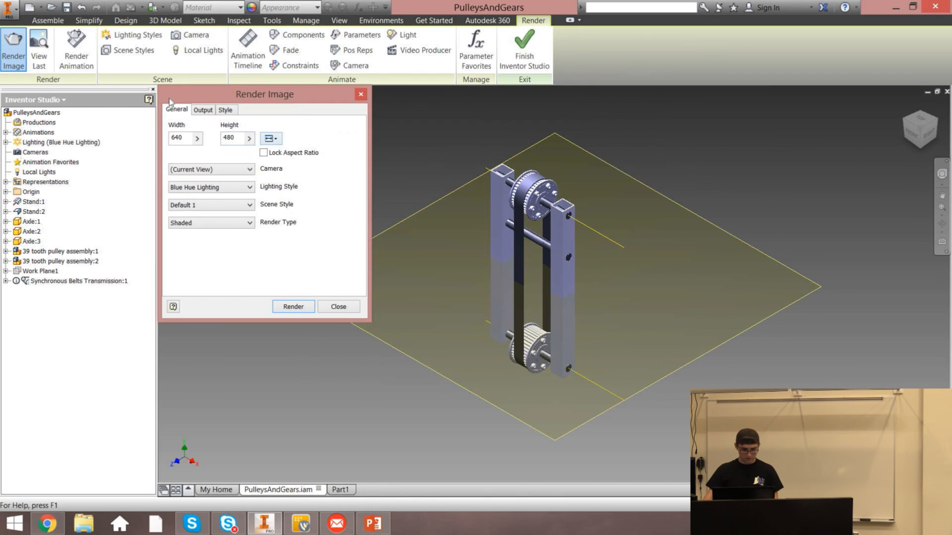
Set the Default 1 background image position to Tile and save the scene style
click(142, 55)
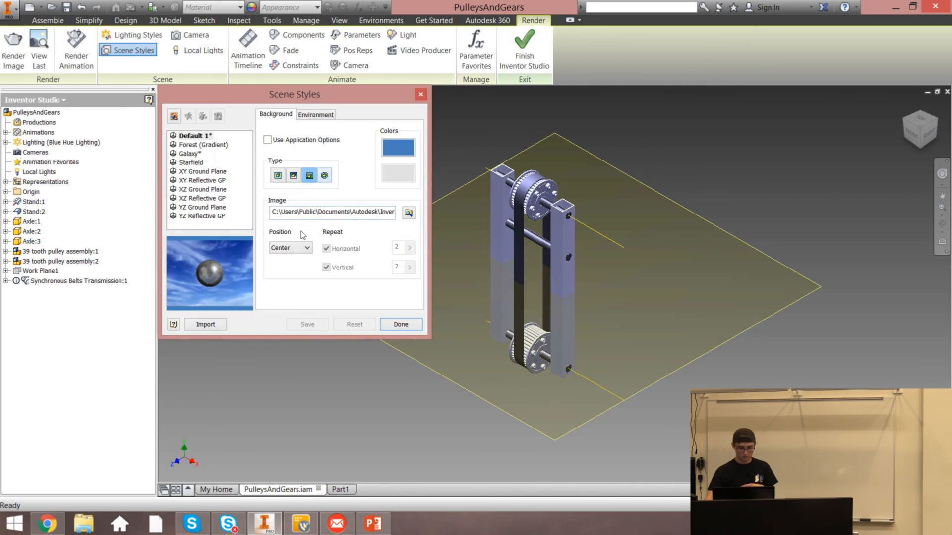
click(293, 247)
click(287, 265)
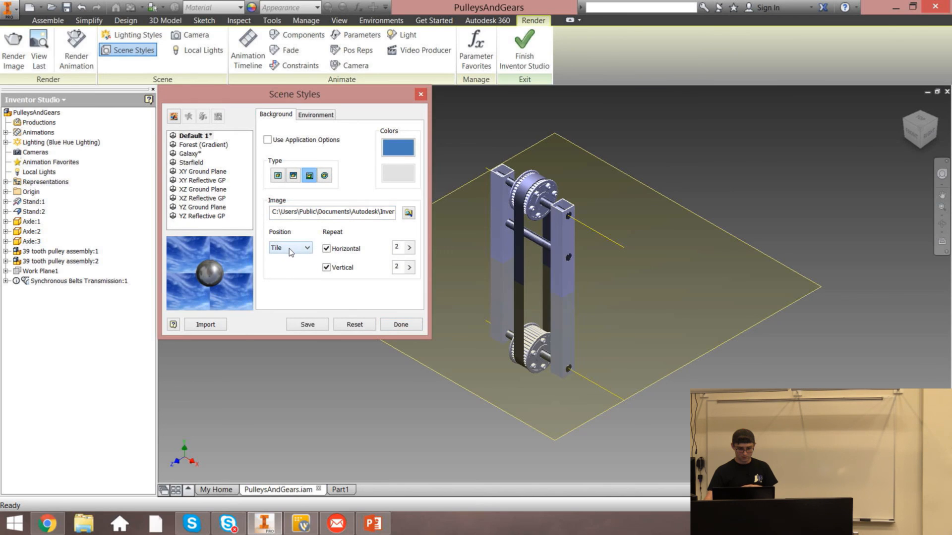
click(289, 249)
click(289, 258)
click(290, 248)
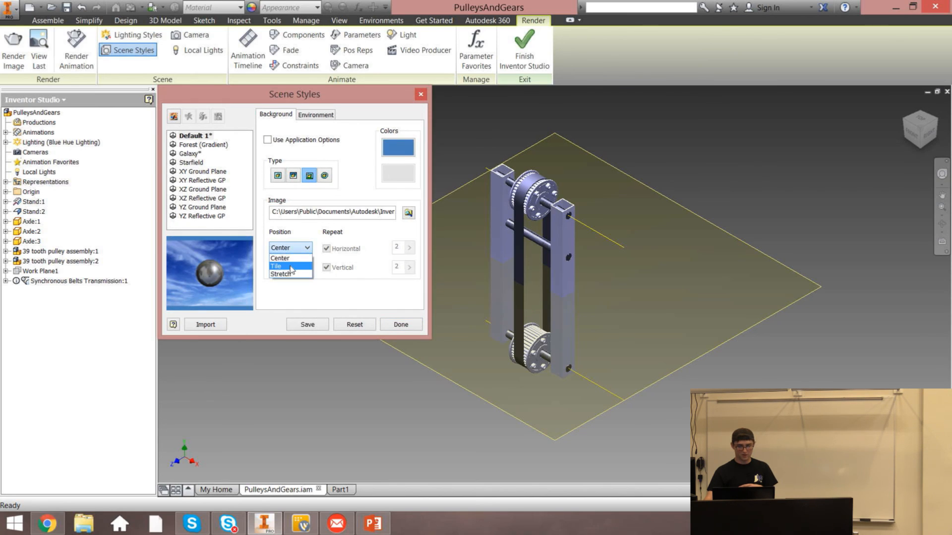
click(290, 267)
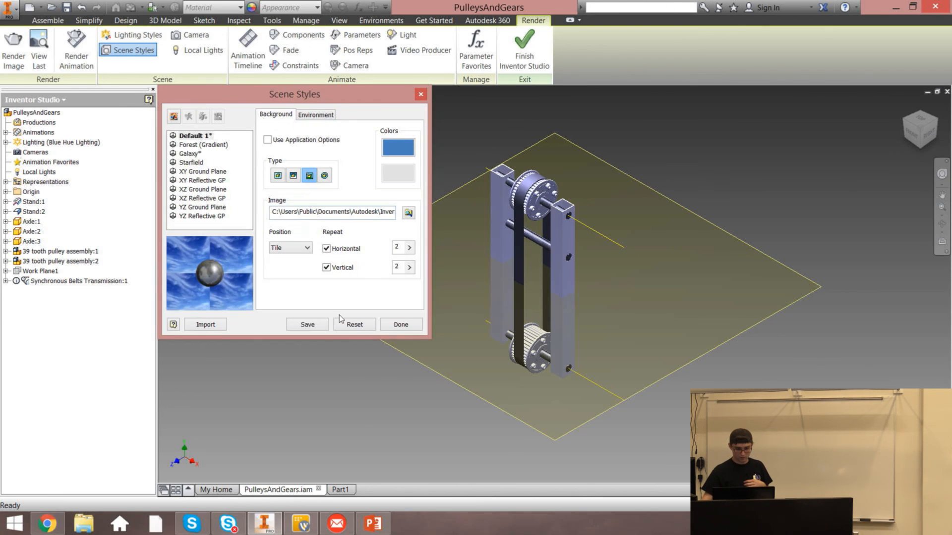
click(316, 326)
click(400, 325)
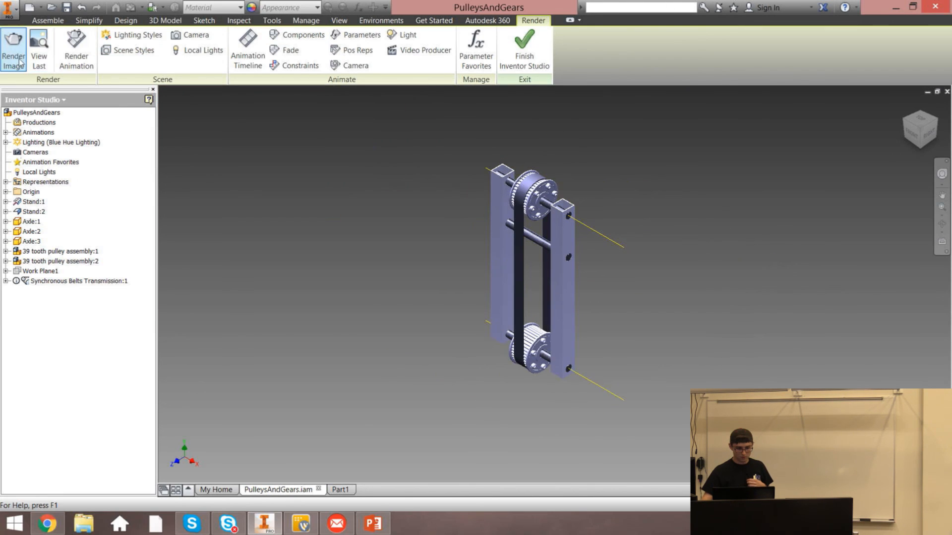
Render the image again with the tiled background and close the render output
click(291, 305)
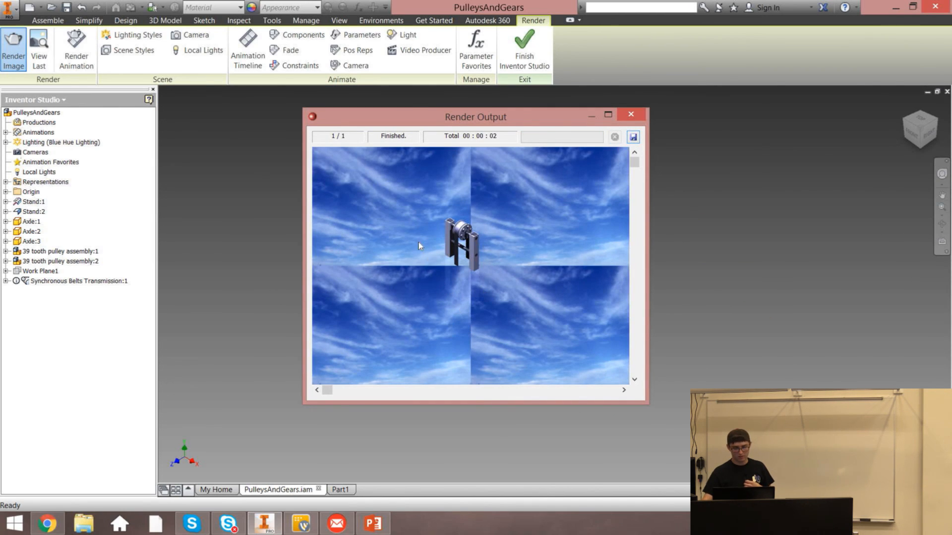
click(630, 114)
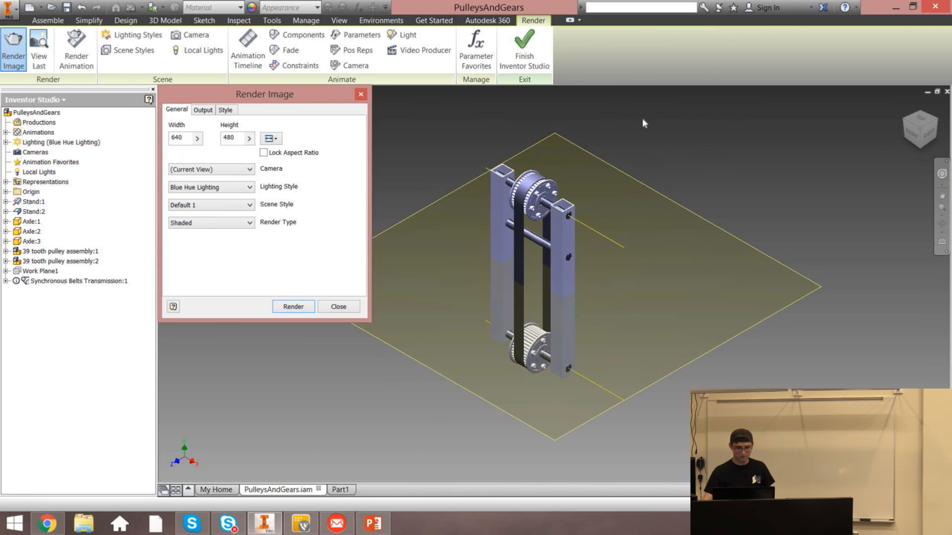
Set the Default 1 scene style's ground plane direction to Current, turn off reflections, then save and close Scene Styles
click(364, 87)
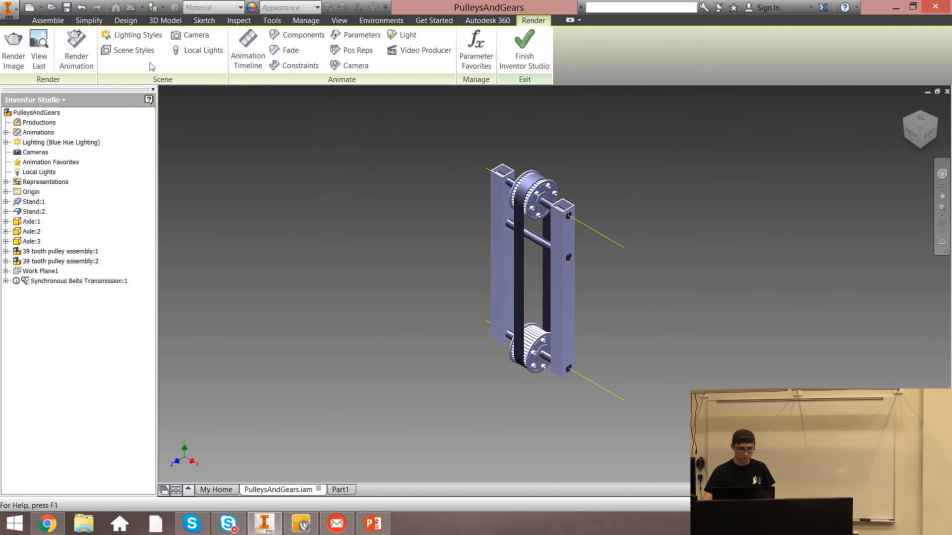
click(130, 50)
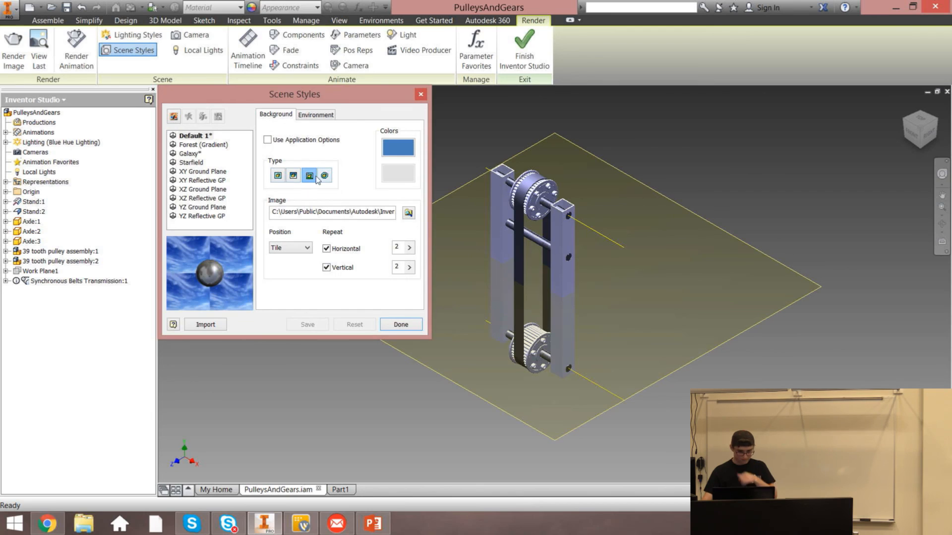
click(307, 115)
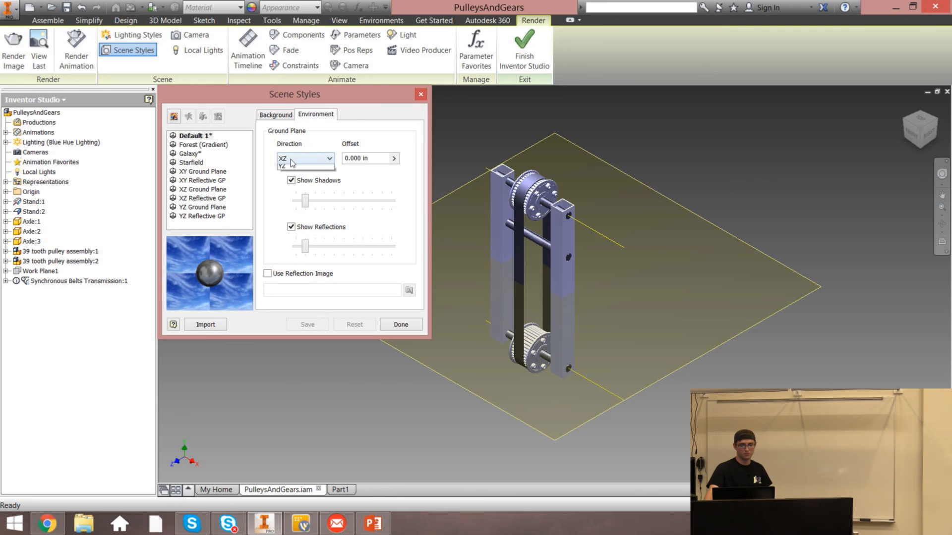
click(302, 175)
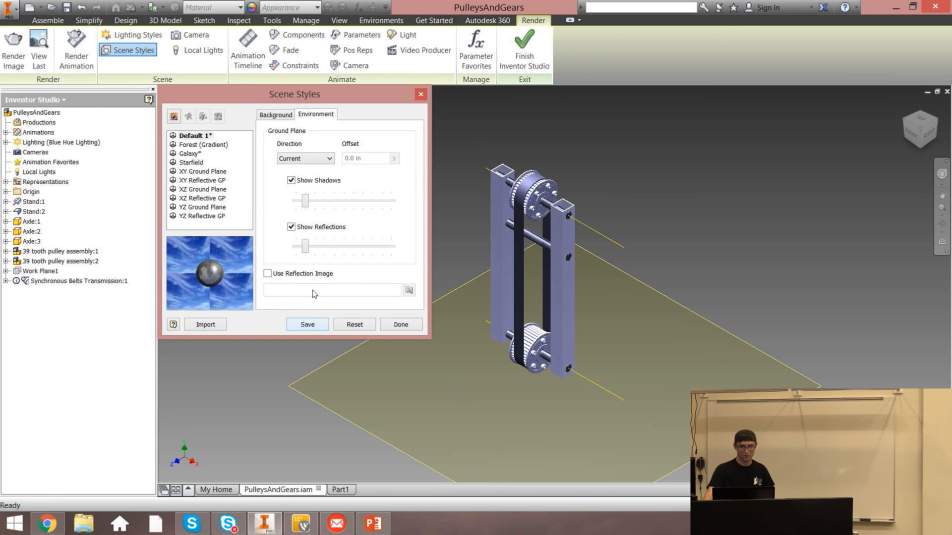
click(303, 183)
click(291, 228)
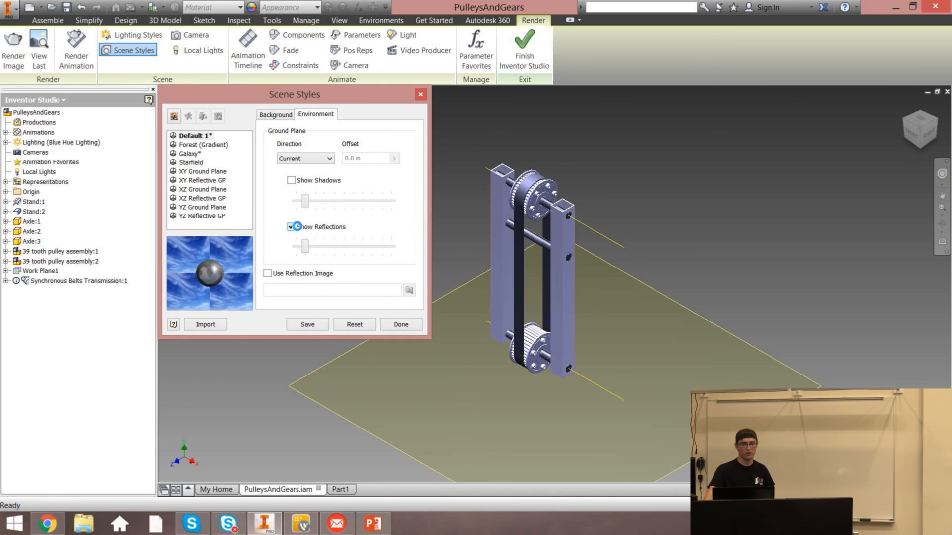
click(291, 180)
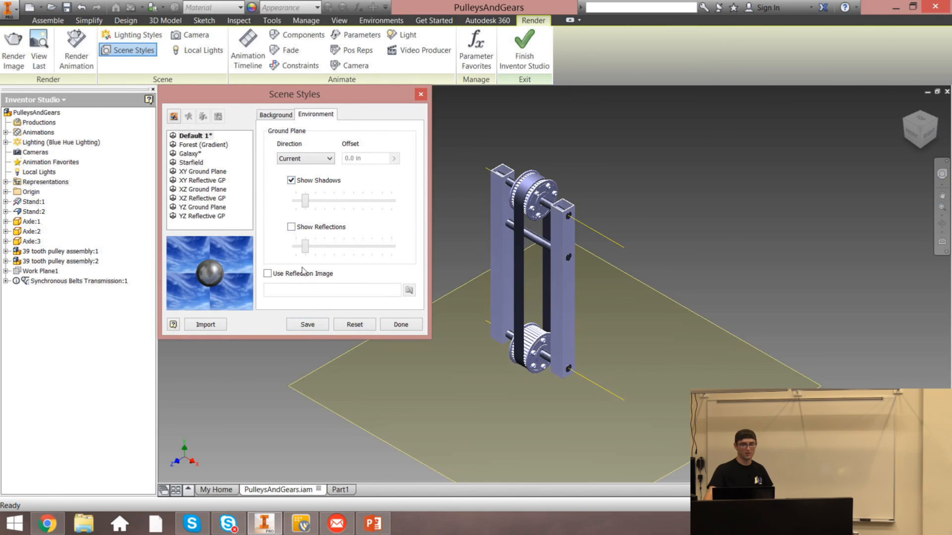
click(308, 325)
click(401, 325)
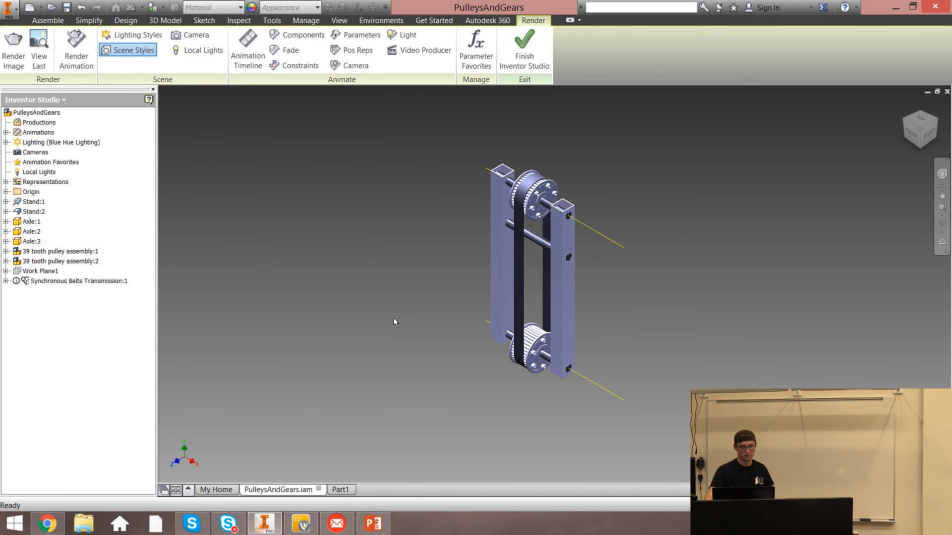
Render the image with the updated scene style, then close the render output
click(14, 49)
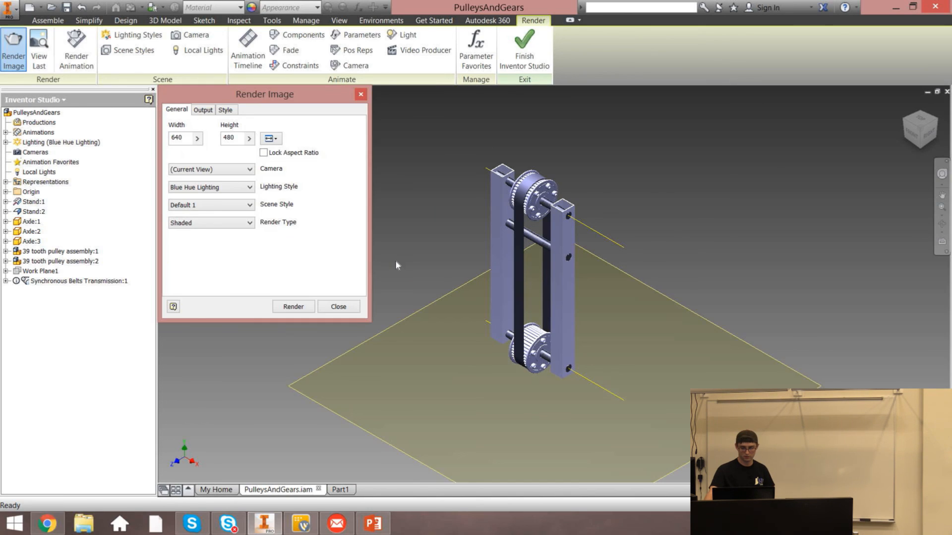
click(294, 306)
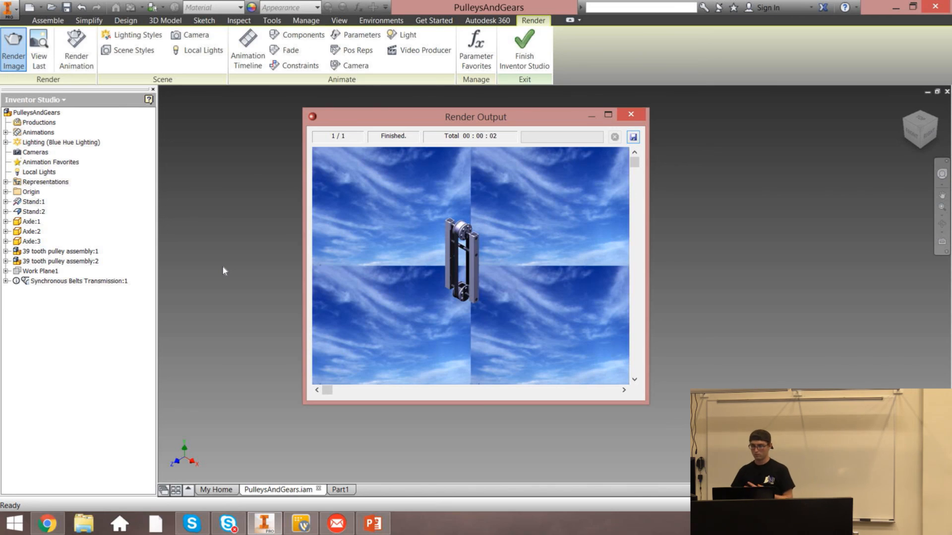
click(634, 116)
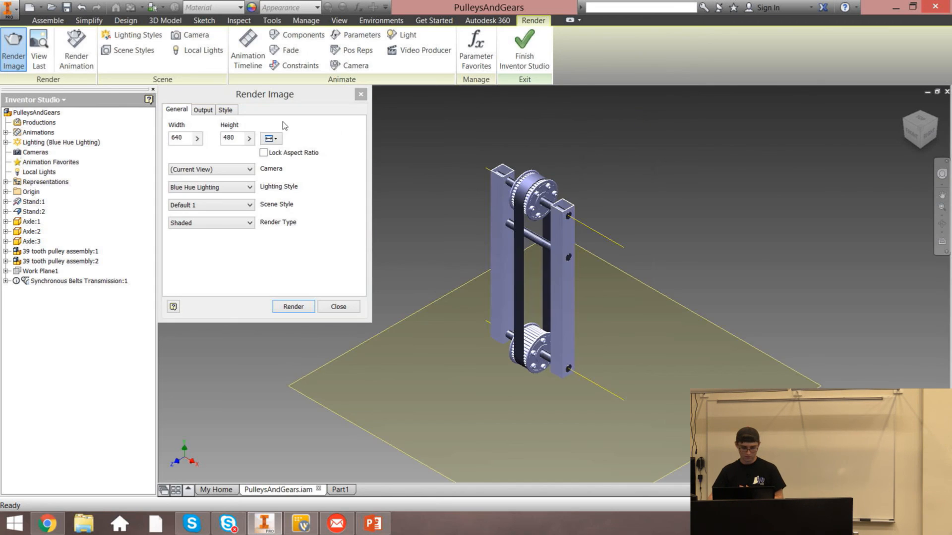
Set the render width to 1080, render the image, and close the render output
double_click(177, 138)
text(1080)
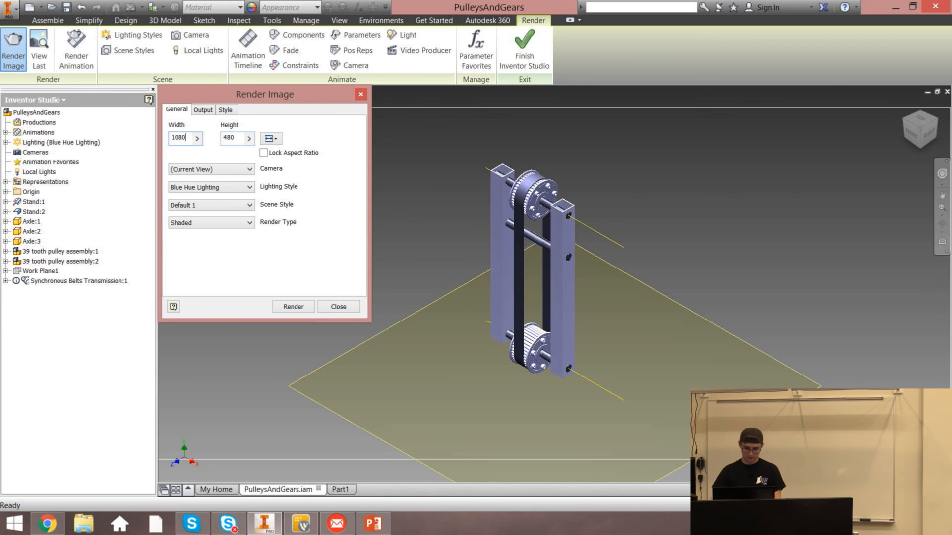
key(Return)
mouse_move(311, 110)
click(292, 307)
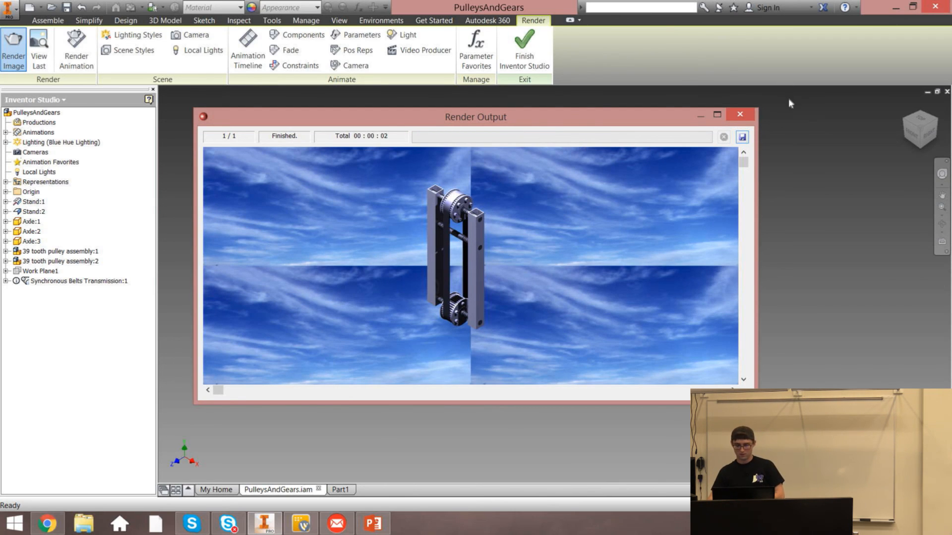
click(740, 114)
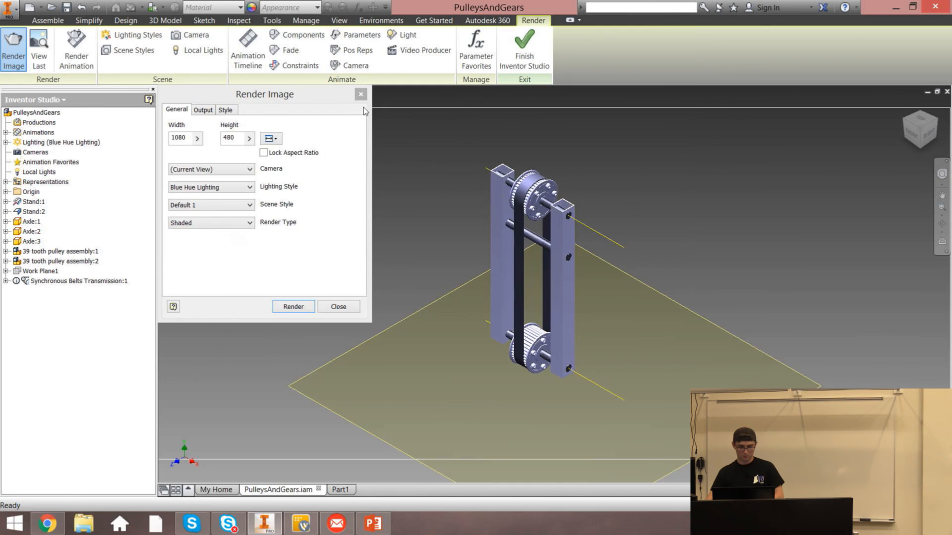
Render the image with the Desktop lighting style and close the render output
click(360, 92)
click(18, 55)
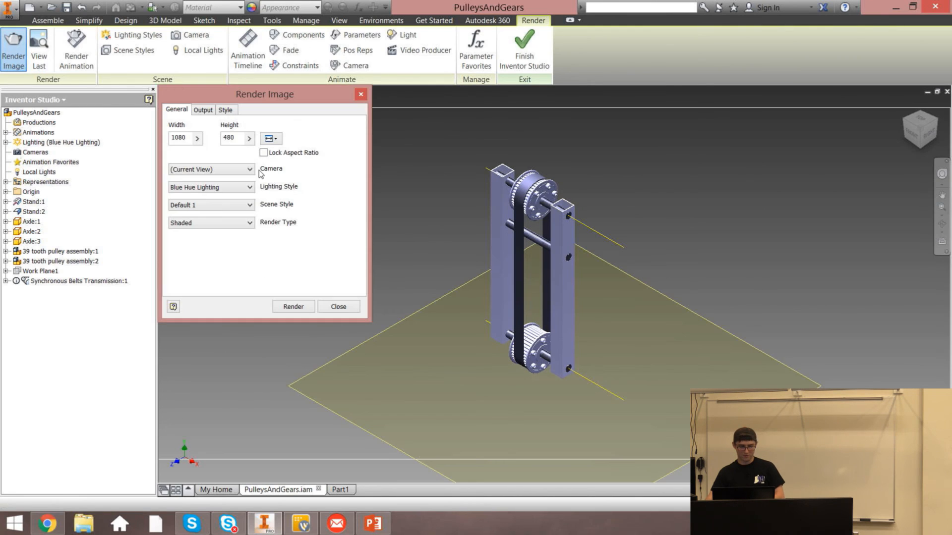
click(223, 188)
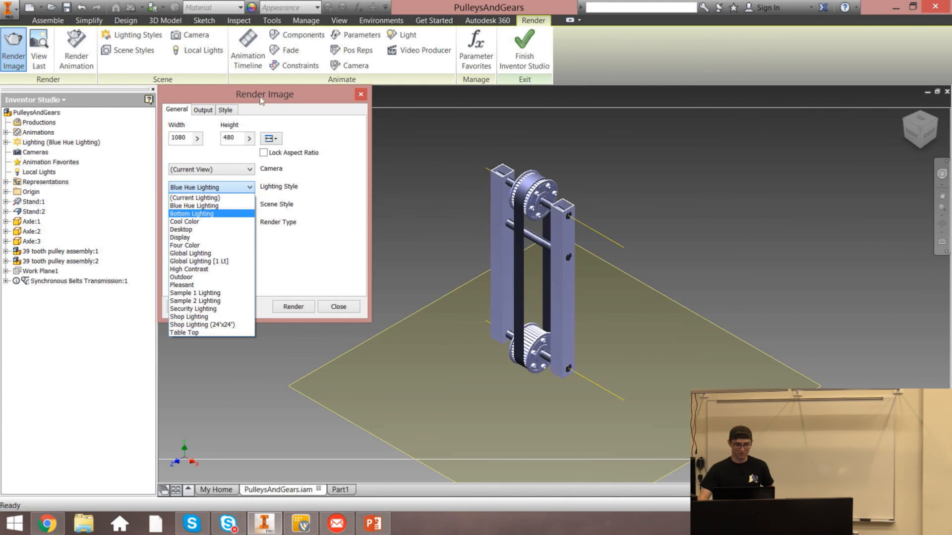
key(Down)
key(Down)
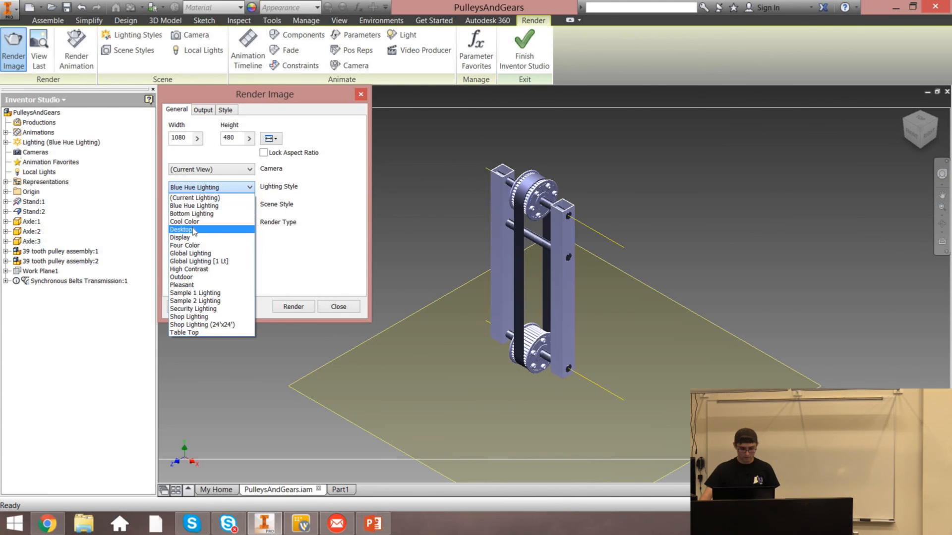
key(Return)
click(293, 307)
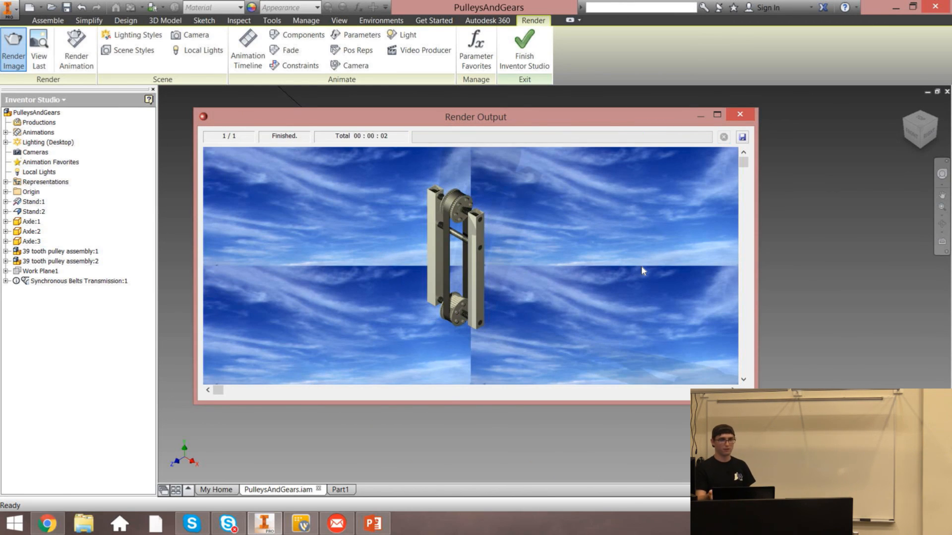
click(742, 117)
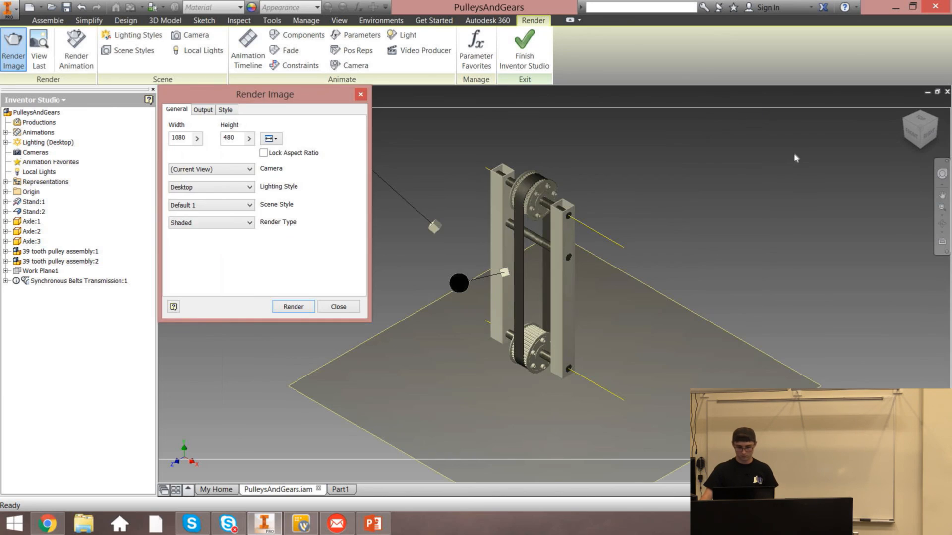
Close the Render Image dialog and exit Inventor Studio back to the assembly
click(361, 95)
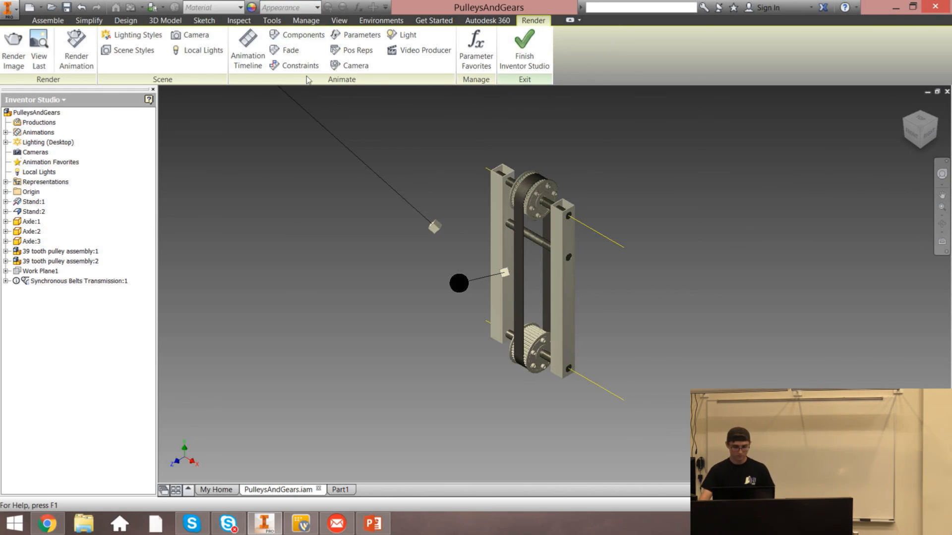
click(477, 24)
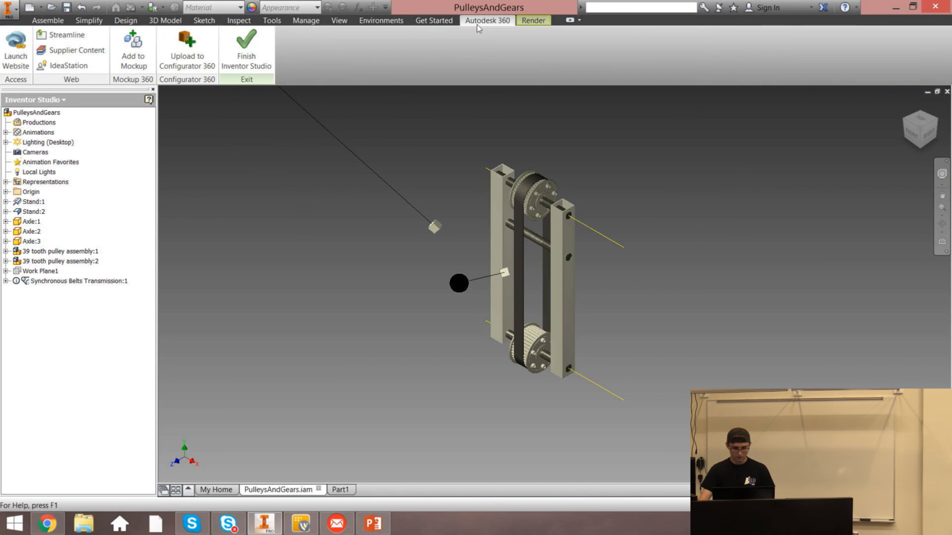
click(446, 23)
click(522, 22)
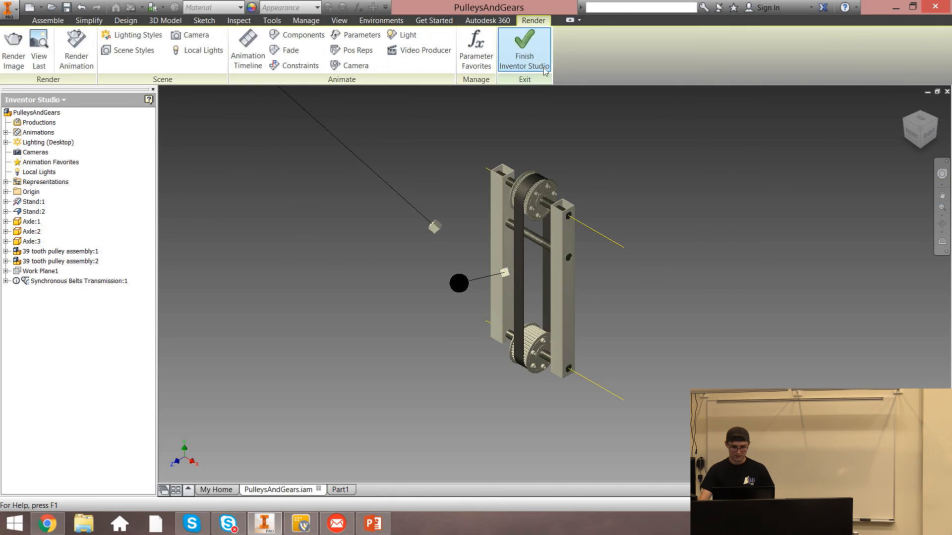
click(540, 62)
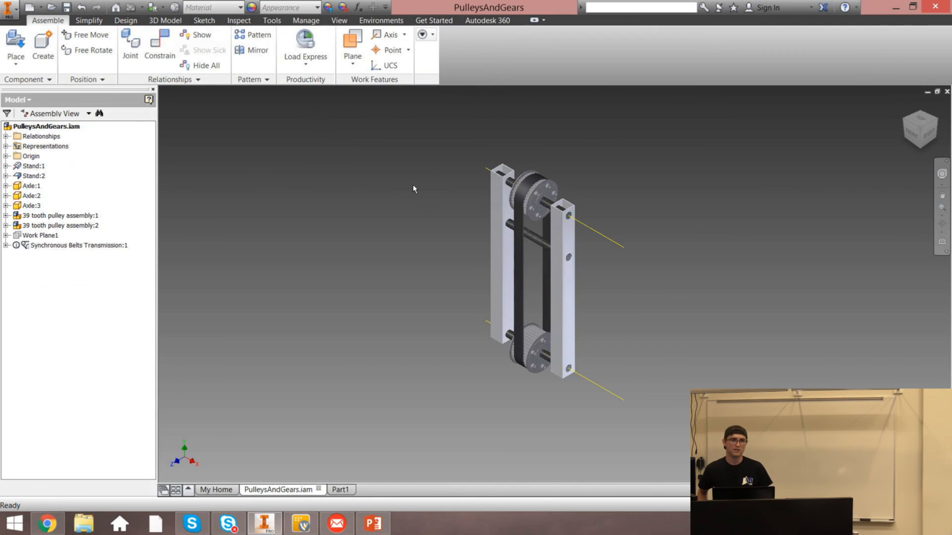